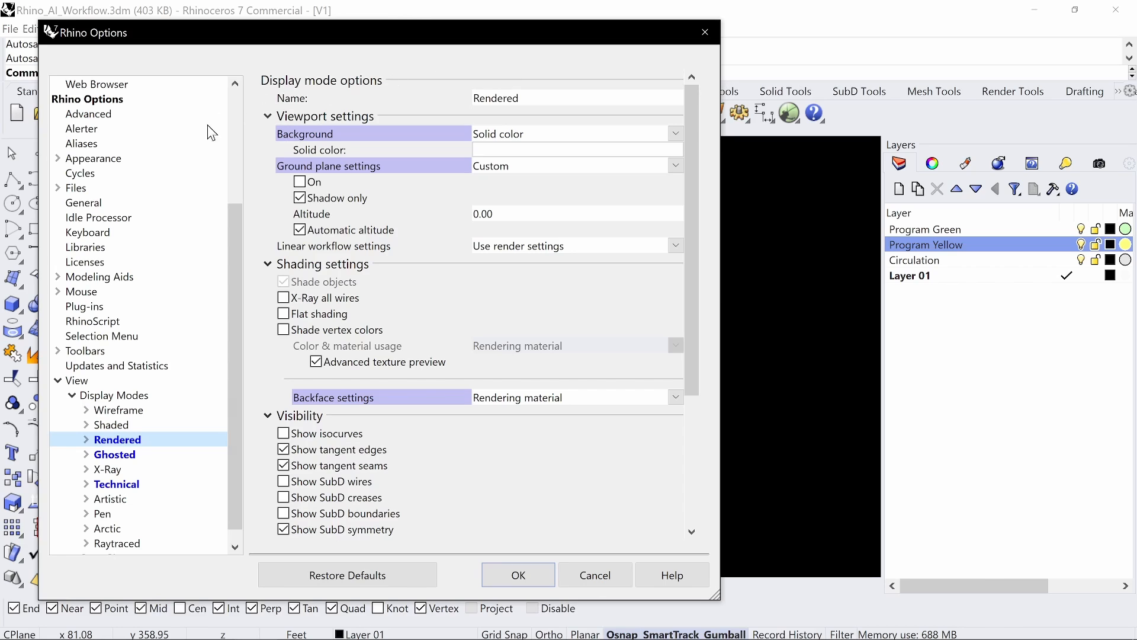
Step: Keep Rendered mode's solid white background and custom ground plane
click(675, 133)
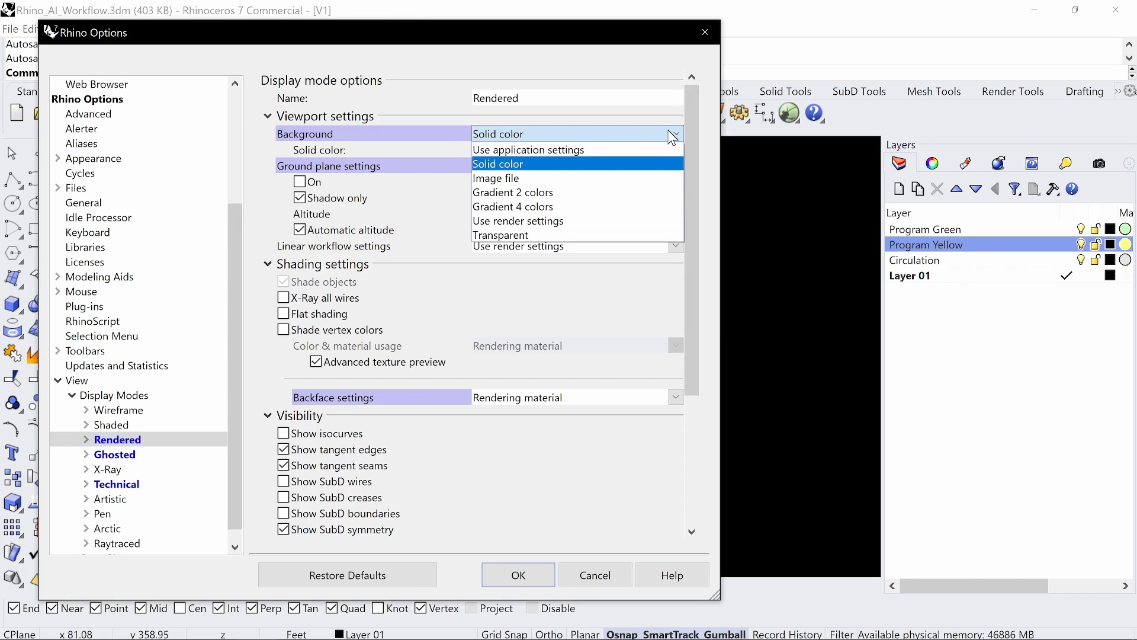
click(516, 166)
click(523, 151)
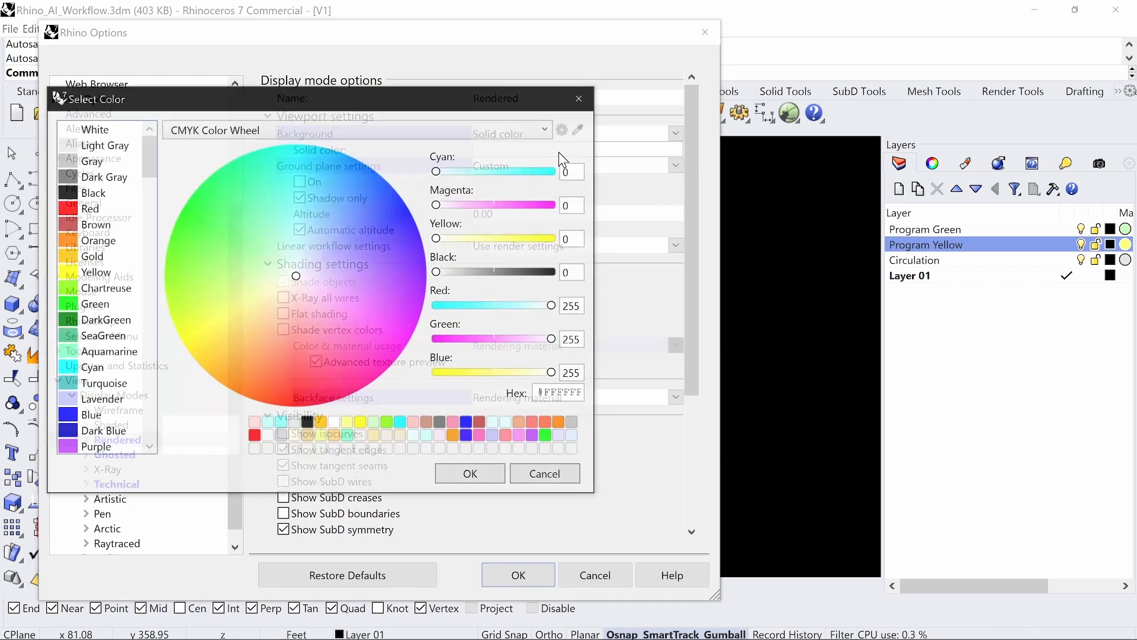
click(460, 475)
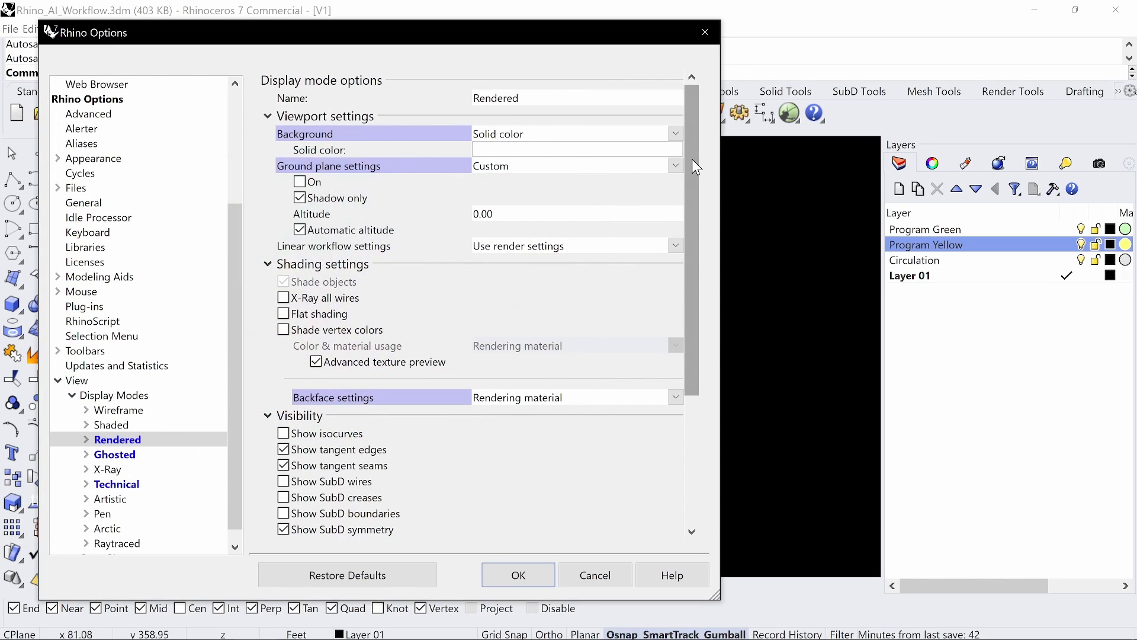
click(678, 166)
click(512, 197)
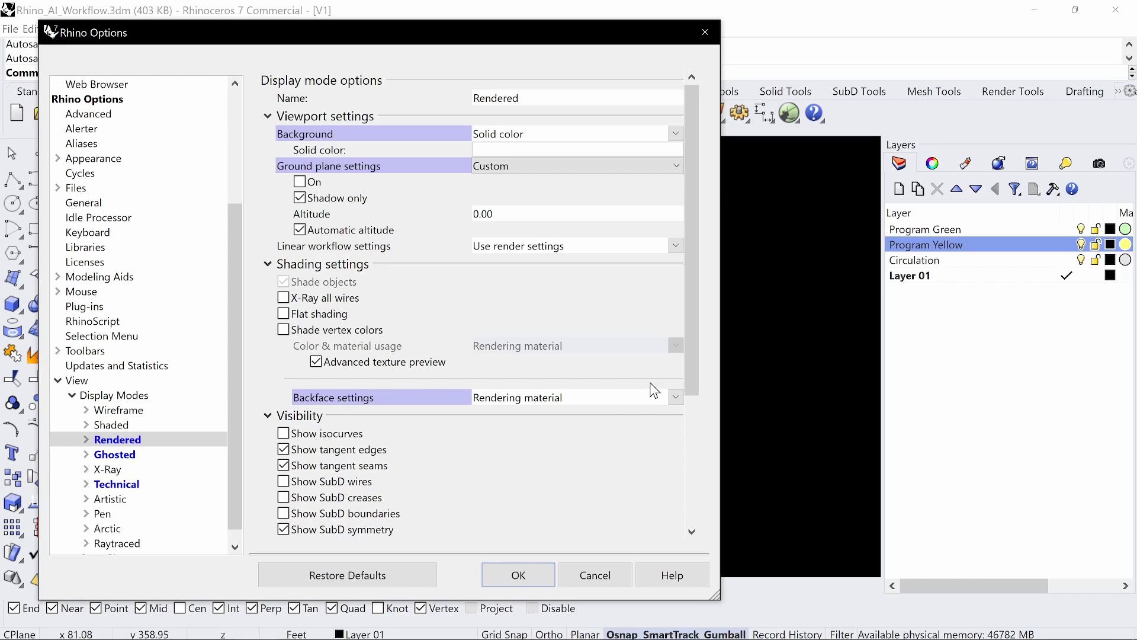
Step: Set Rendered-mode curves to draw in dark grey #696969
drag(698, 311, 697, 426)
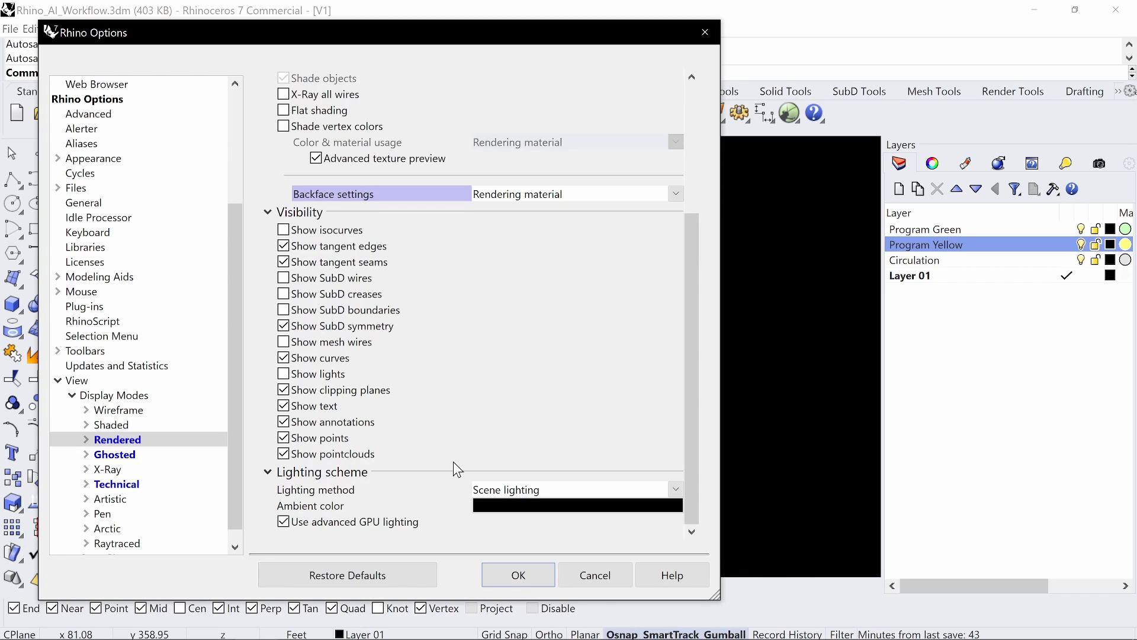
drag(689, 417, 691, 221)
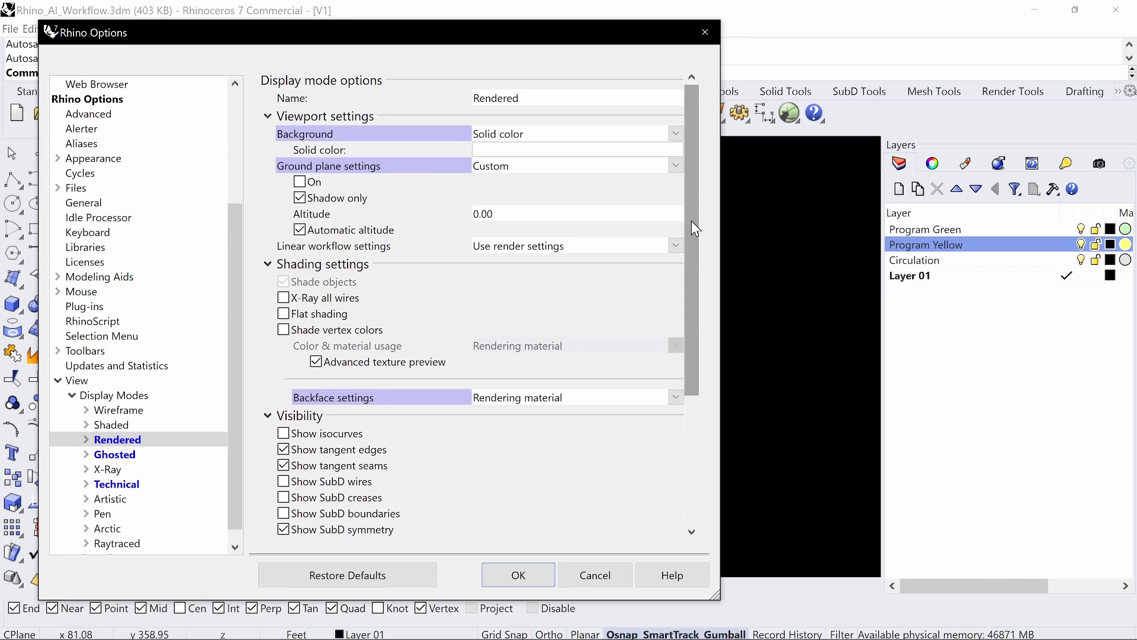
click(88, 442)
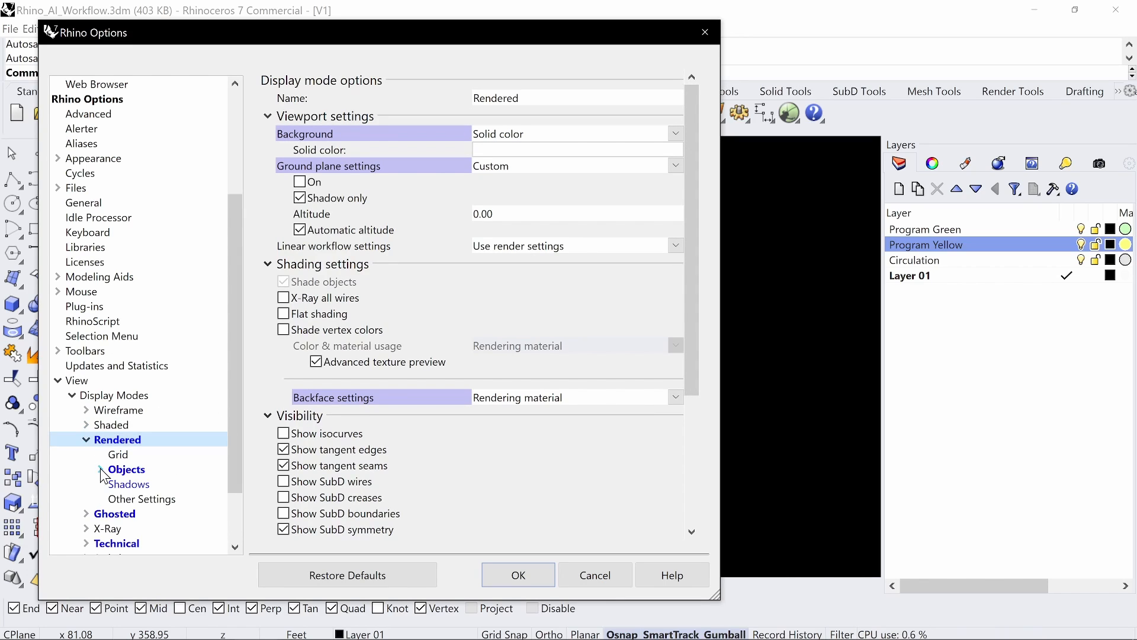
click(100, 469)
click(135, 440)
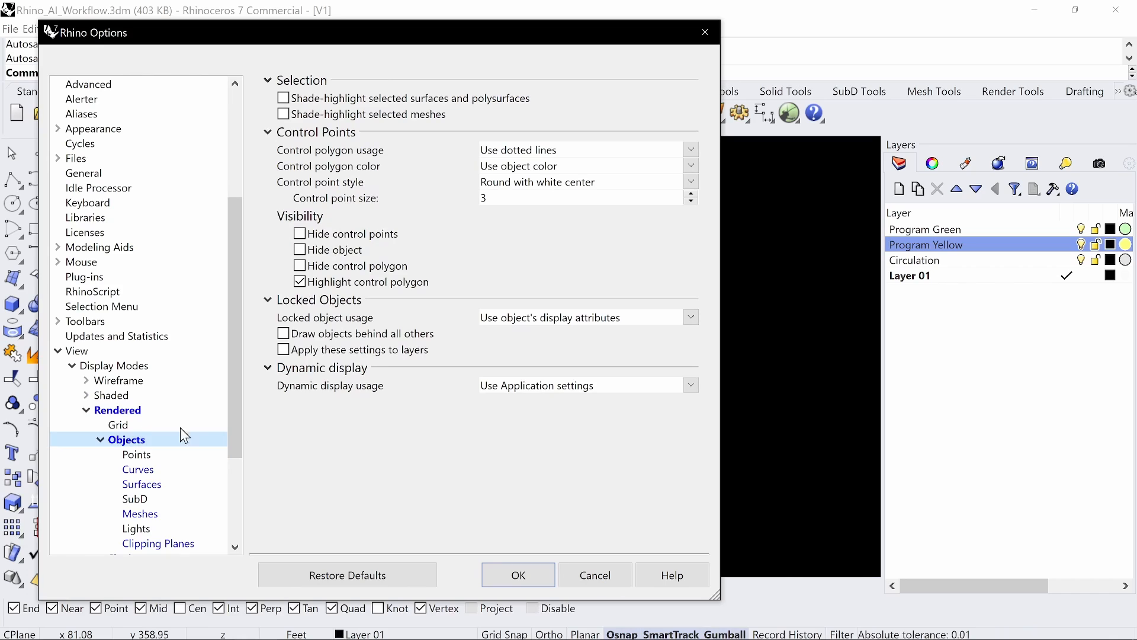
click(138, 470)
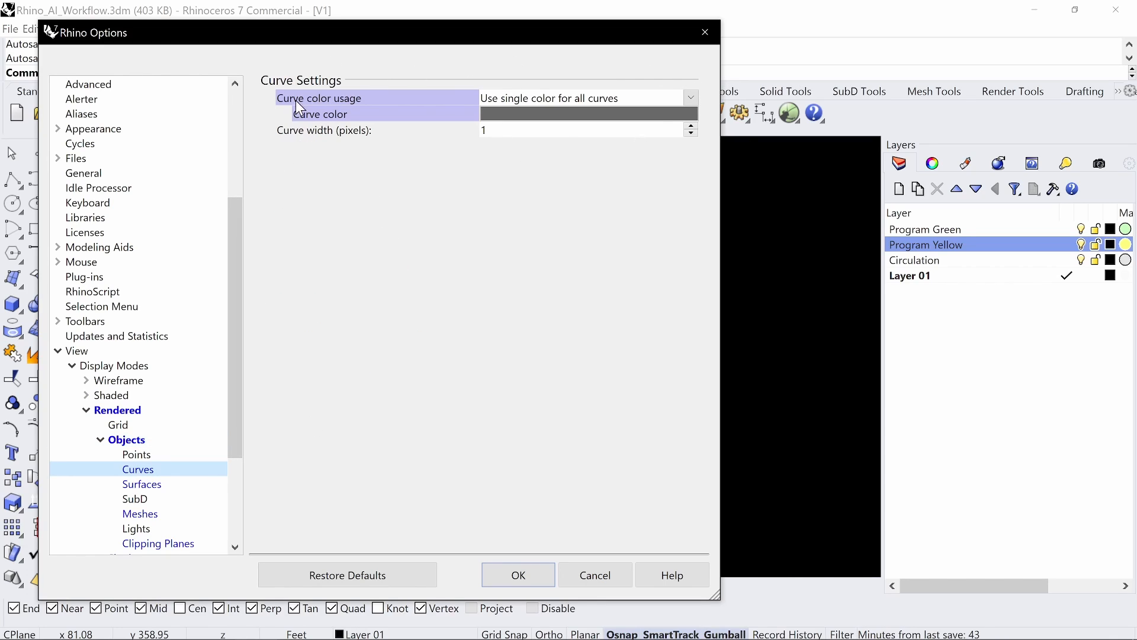
click(553, 114)
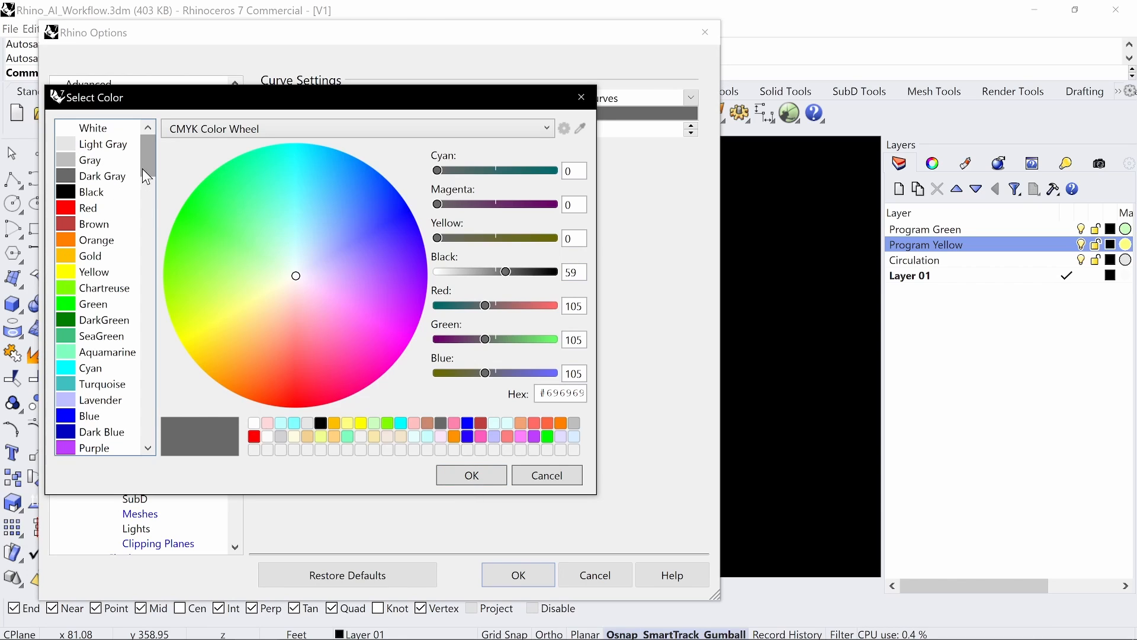
click(472, 476)
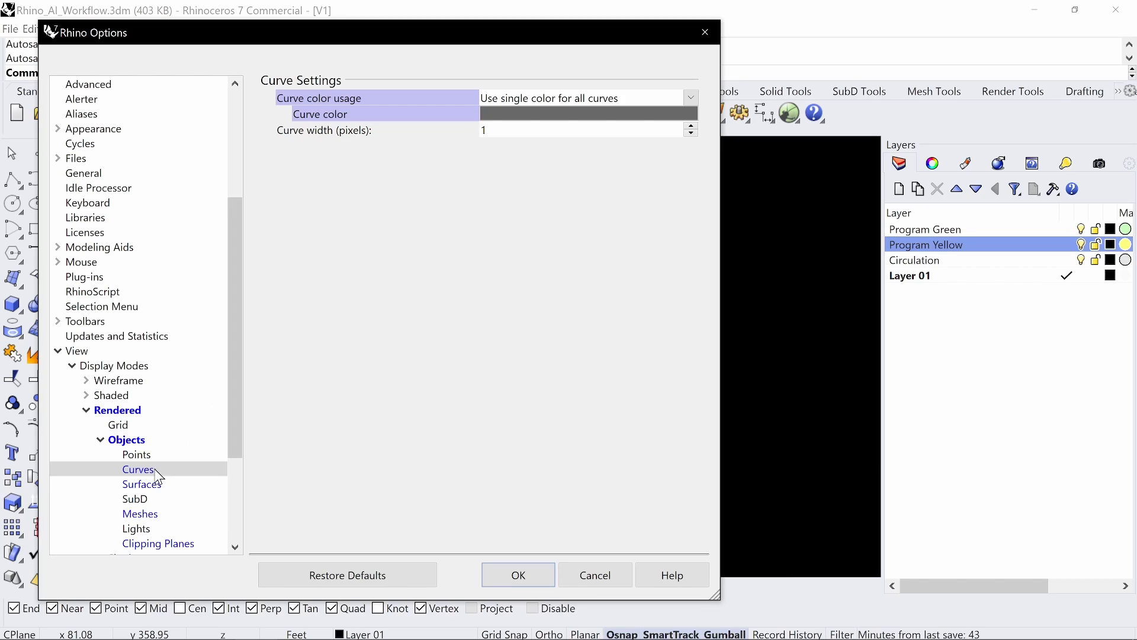
Step: Review the surface edge settings, then bring up the clipping plane display settings
click(146, 487)
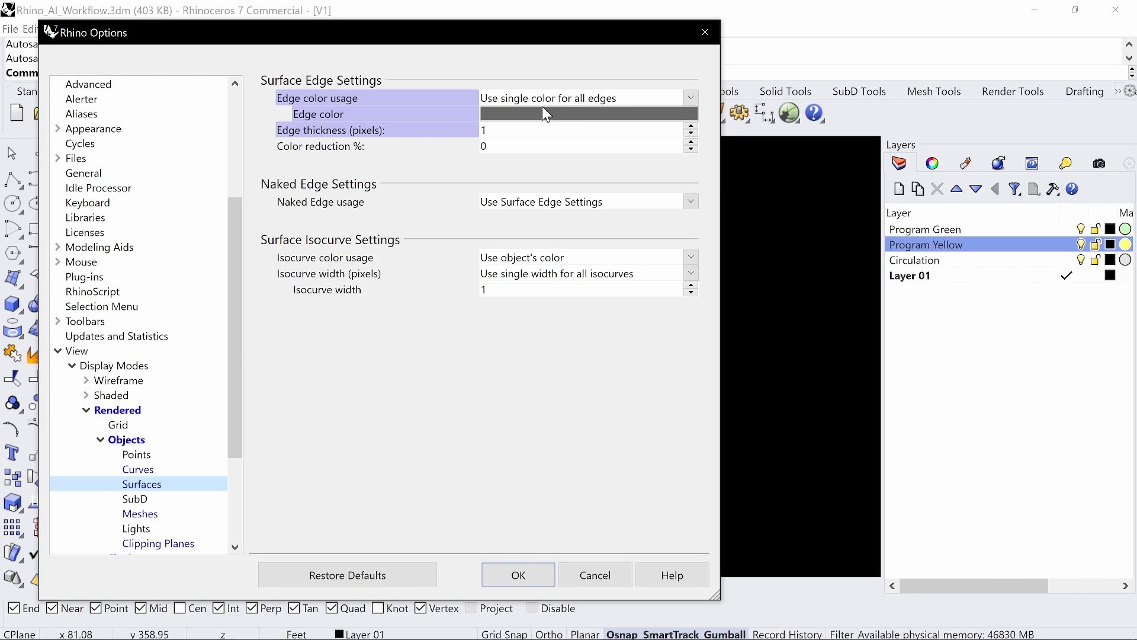
drag(240, 425, 238, 472)
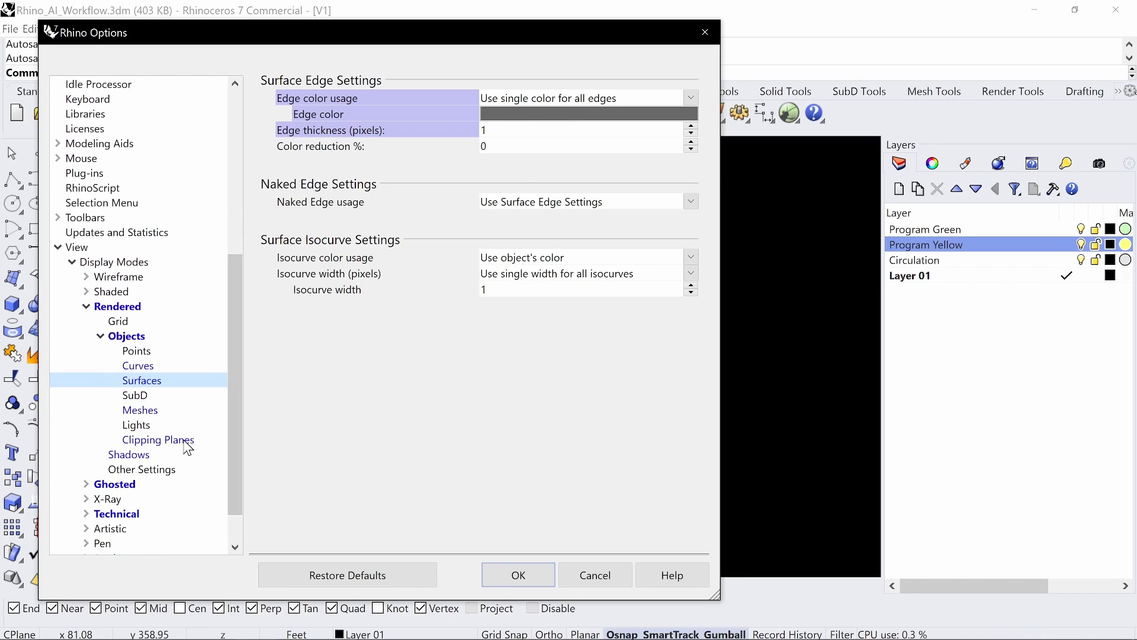
click(145, 439)
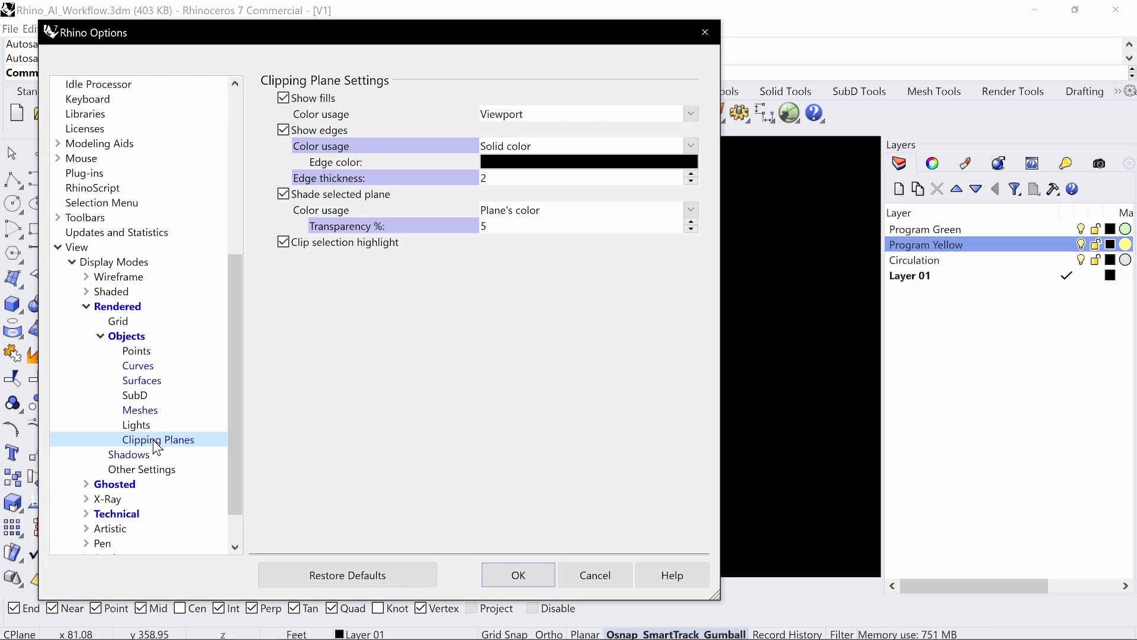
Step: Review Rendered shadows: on, maximum size and quality, 100% intensity
click(114, 457)
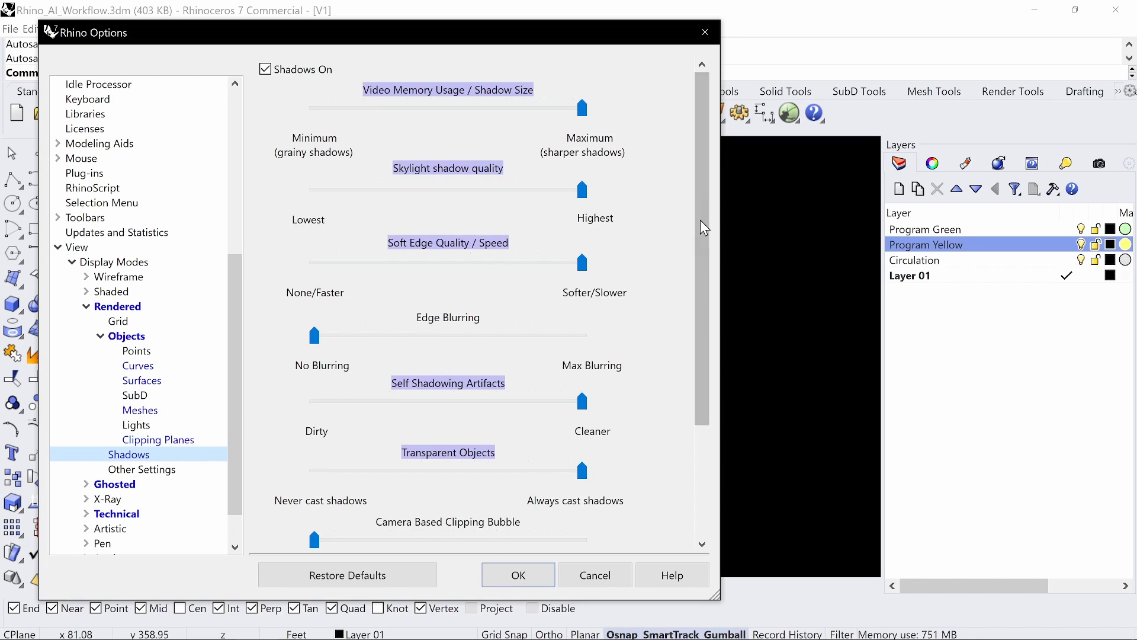
scroll(702, 214, down, 2)
scroll(702, 211, down, 1)
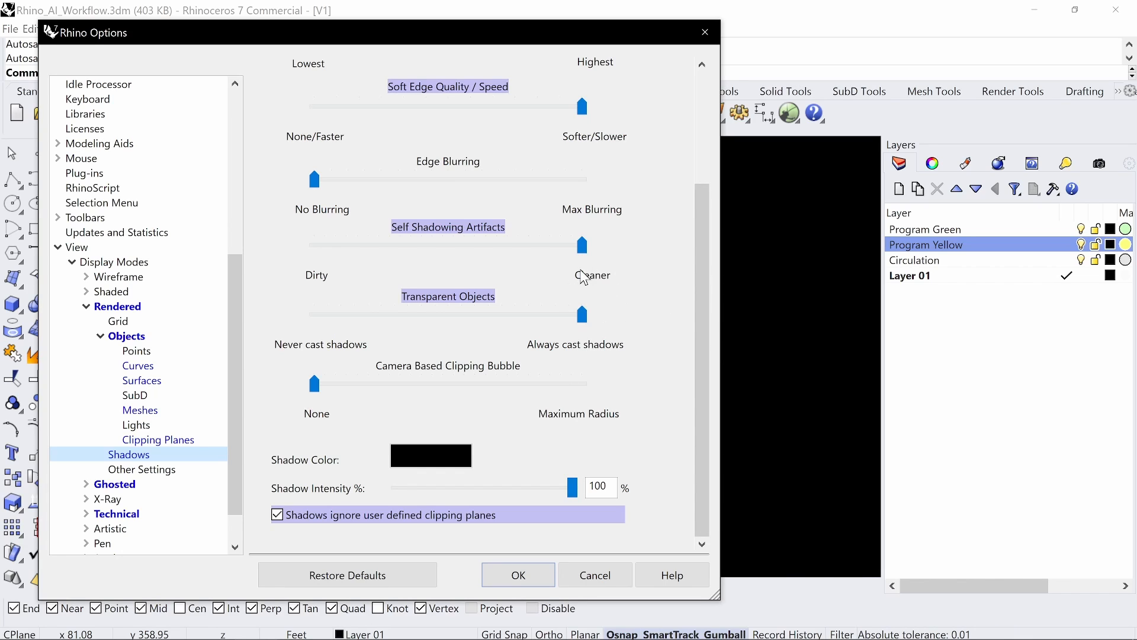
drag(712, 308, 655, 139)
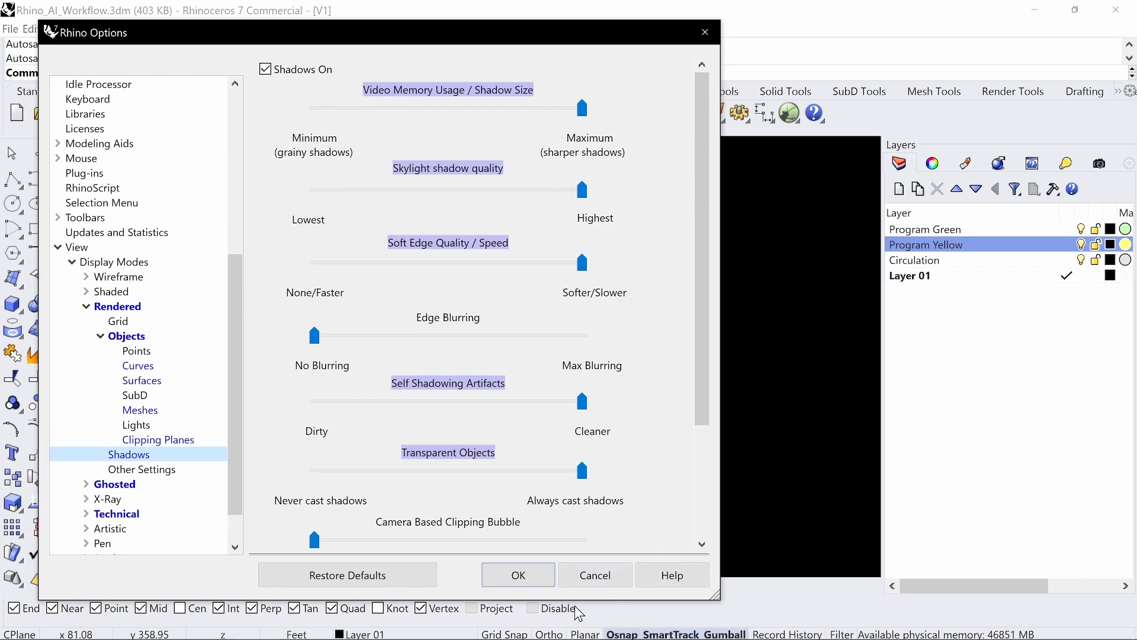
Step: Close Options, switch the V1 viewport to Rendered mode, and add a new layer
click(513, 574)
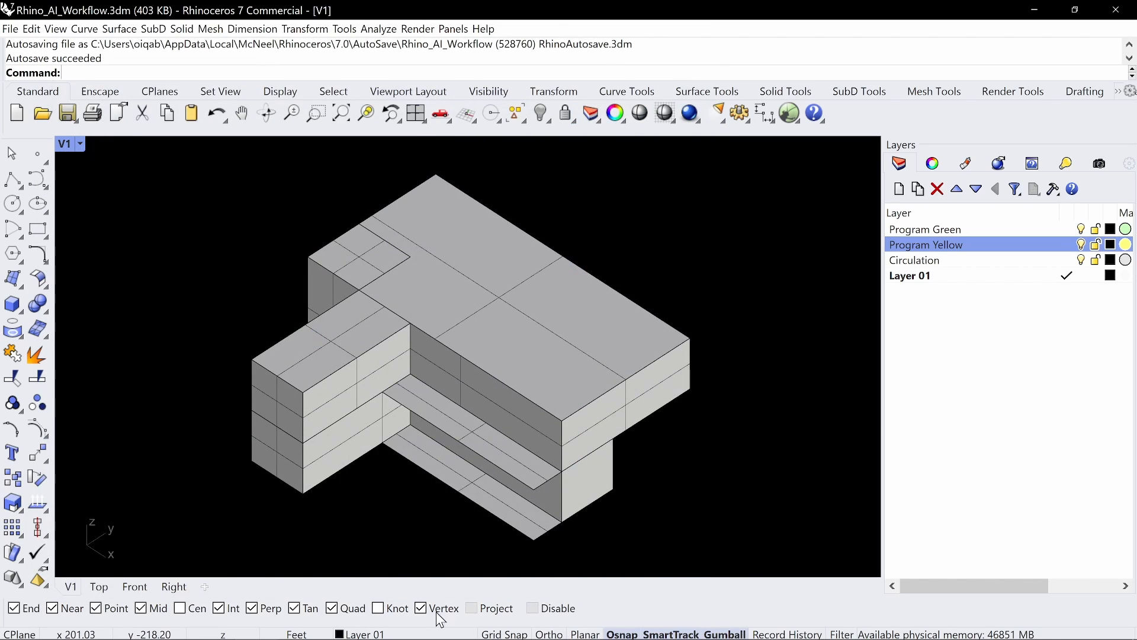
click(65, 146)
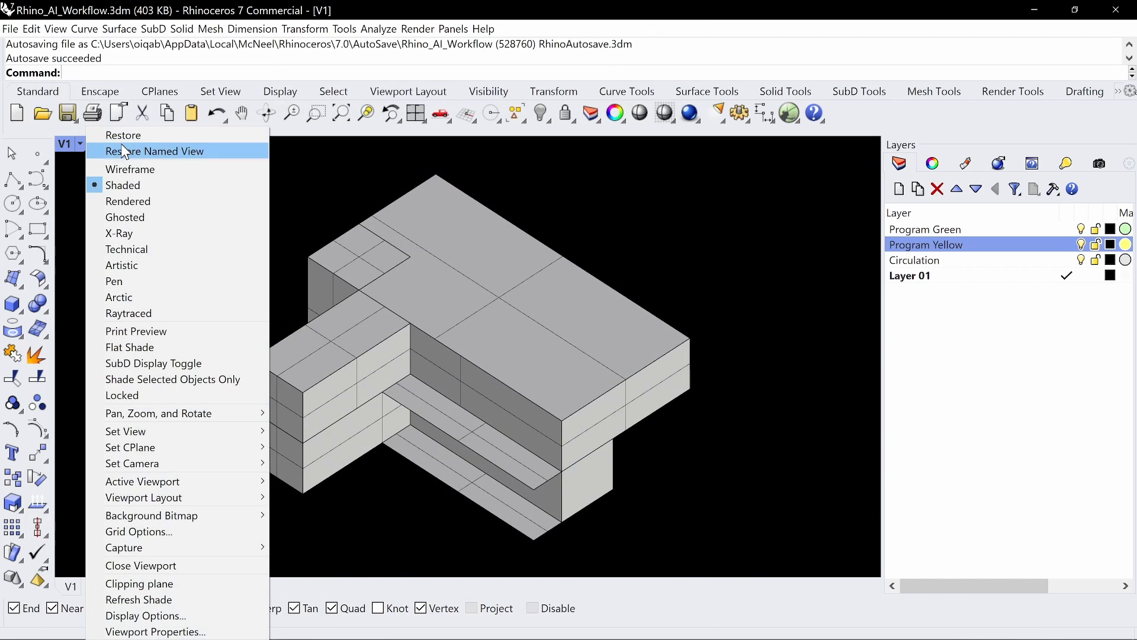
click(129, 202)
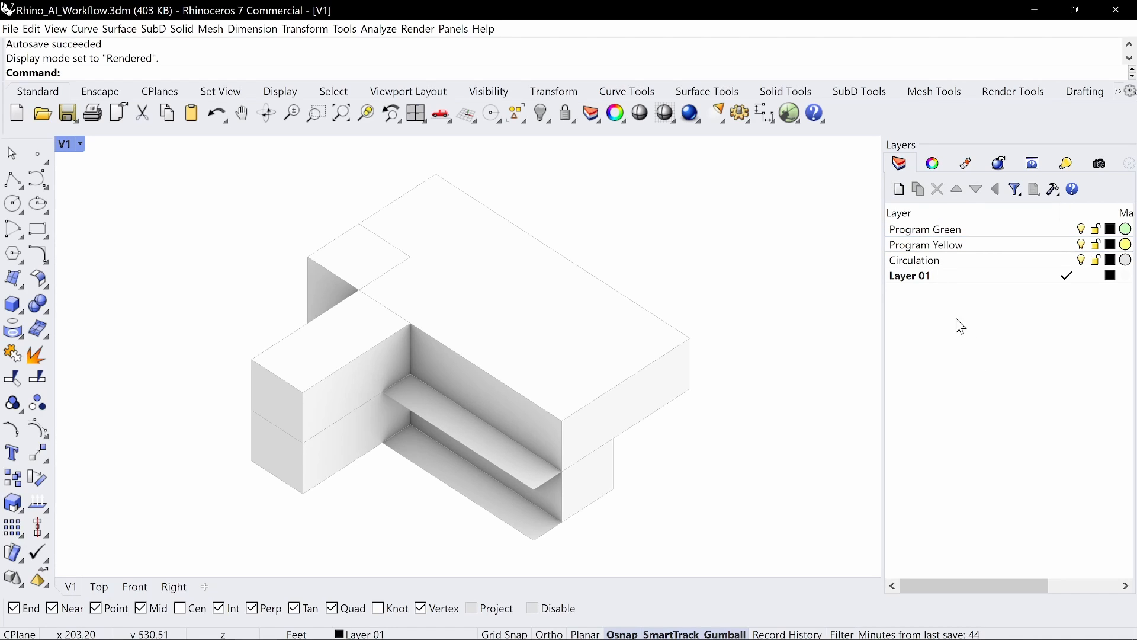
click(900, 190)
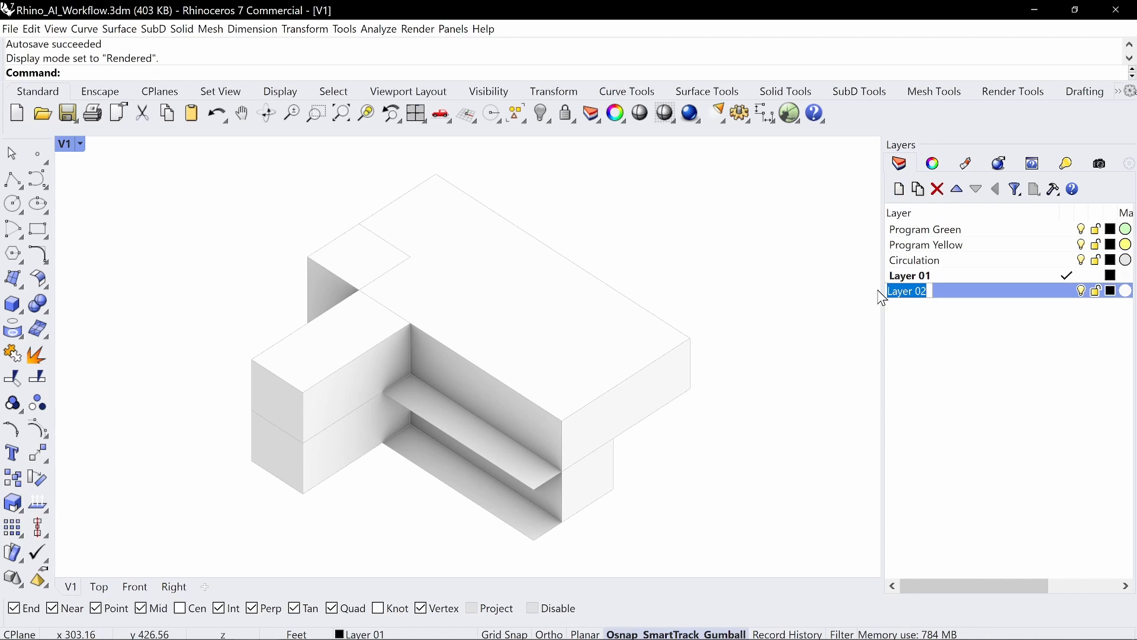
Step: Name the new layer Program Cyan and create a new Custom material for it
text(Program C)
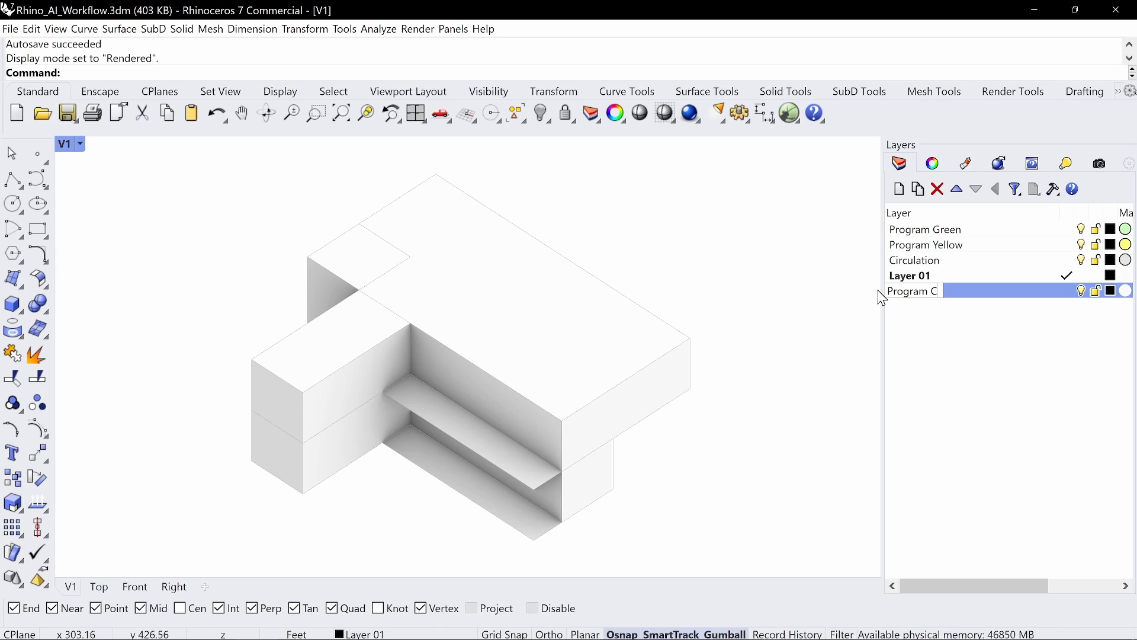
text(yan)
key(Return)
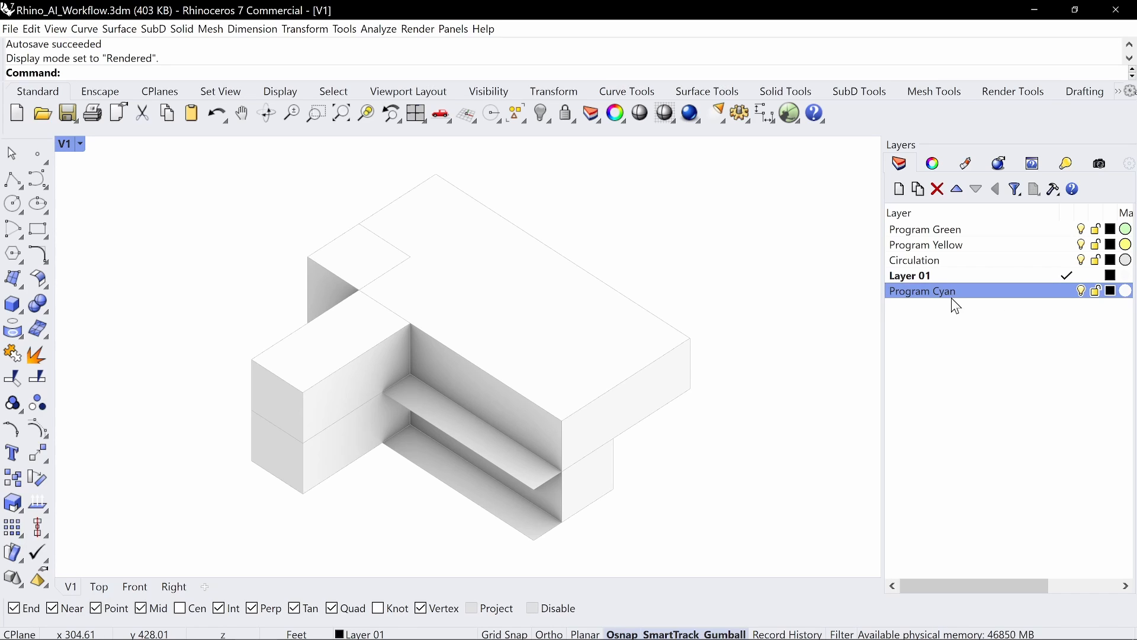
click(1126, 291)
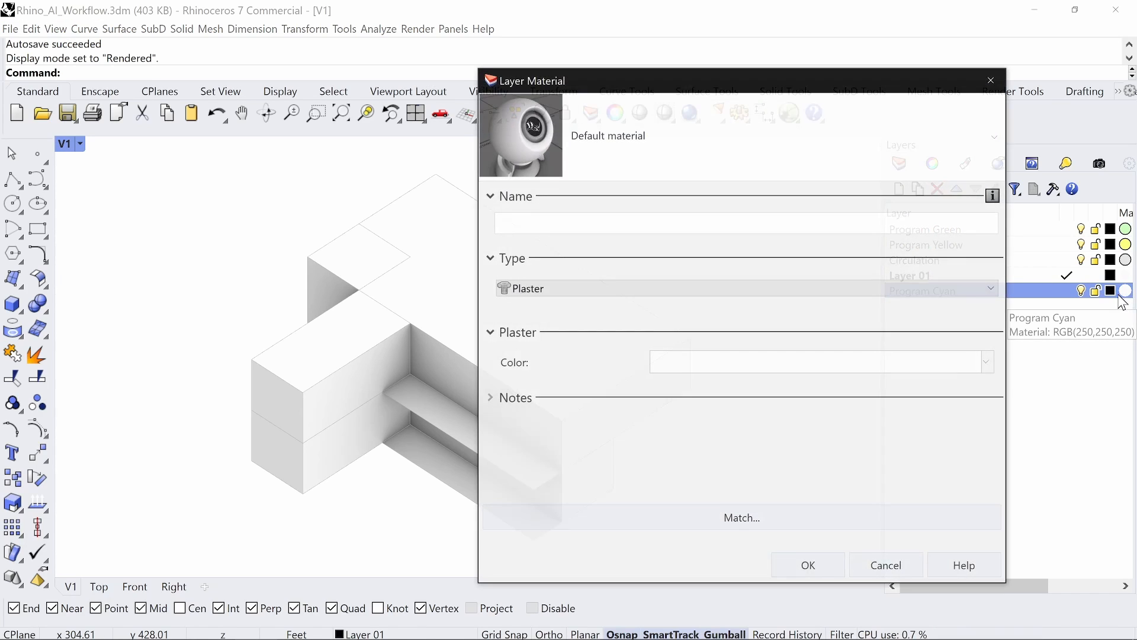
click(997, 138)
click(764, 219)
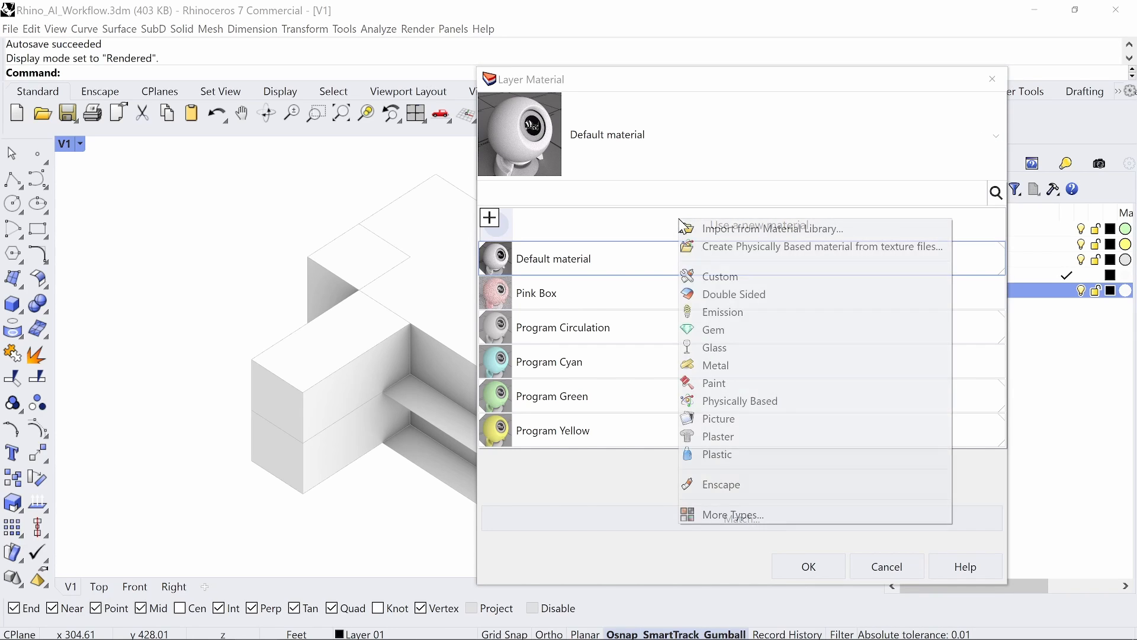
click(729, 277)
drag(566, 228, 499, 225)
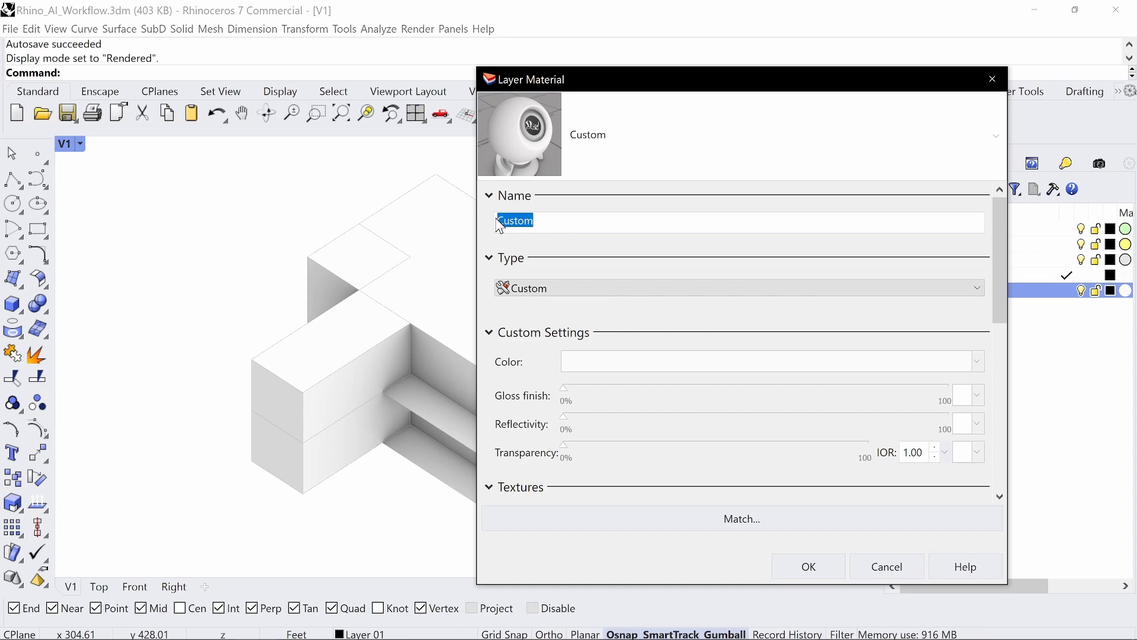
text(Program Cyan)
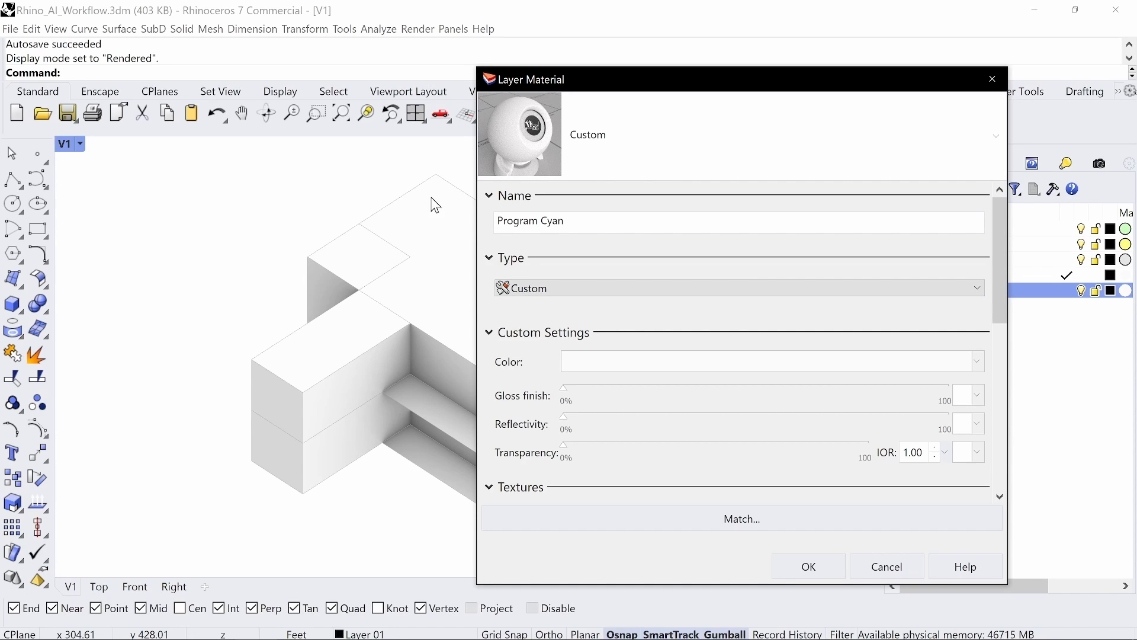
Step: Set the material colour to a light cyan with Cyan at 25
click(656, 363)
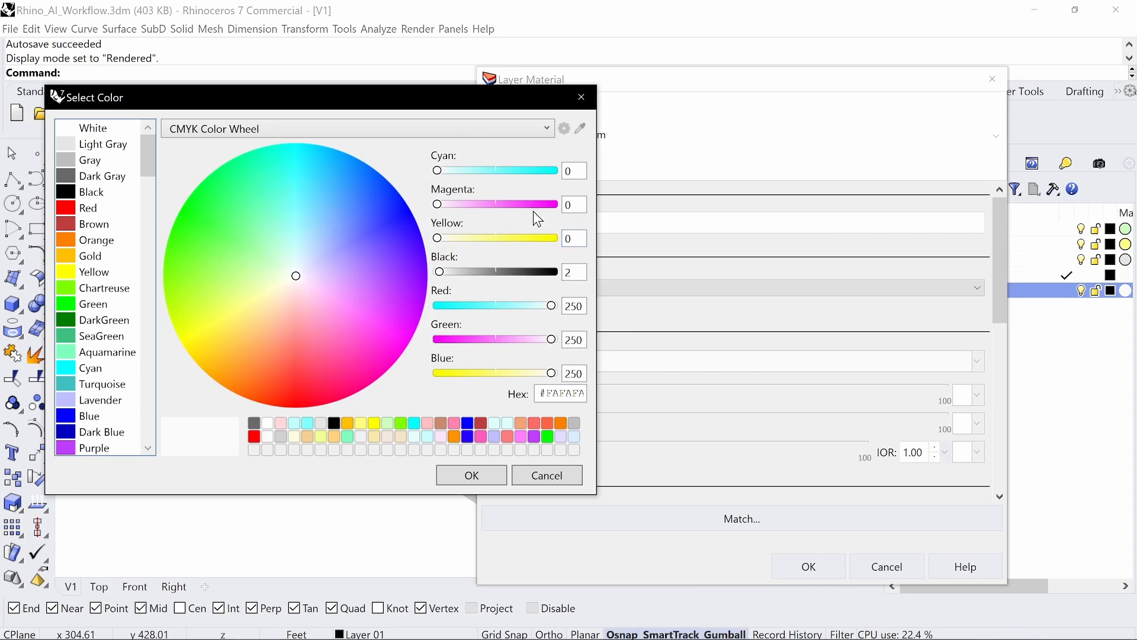
drag(573, 171, 547, 168)
text(25)
key(Return)
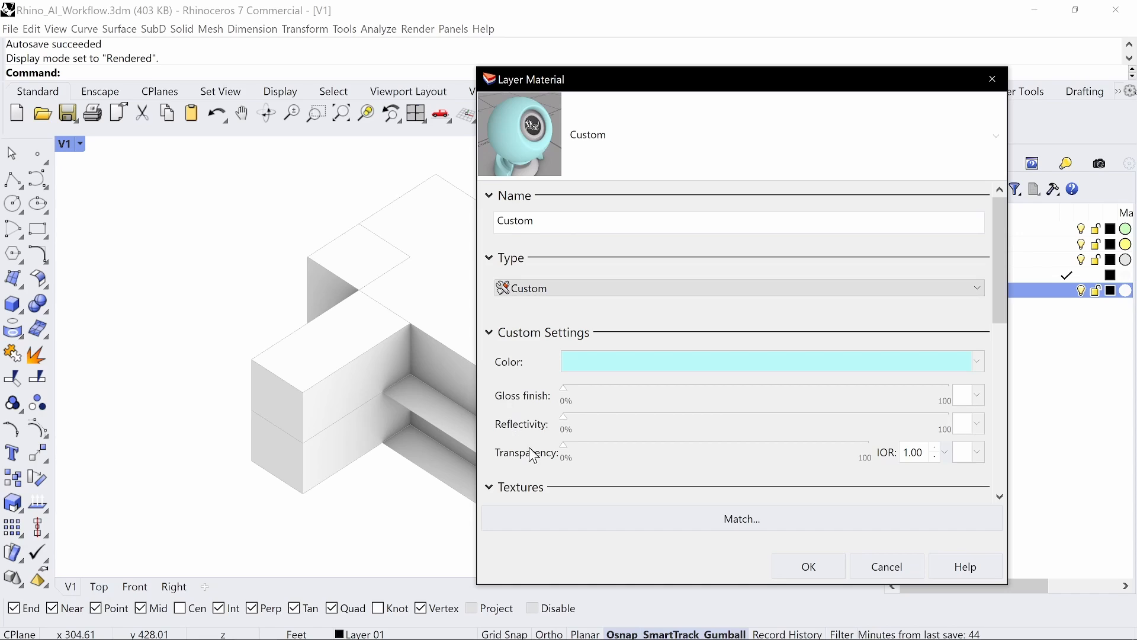
Step: Give the material 25% transparency, rename it Cyan, and apply it to the layer
drag(564, 446, 578, 467)
click(581, 458)
text(25)
key(Return)
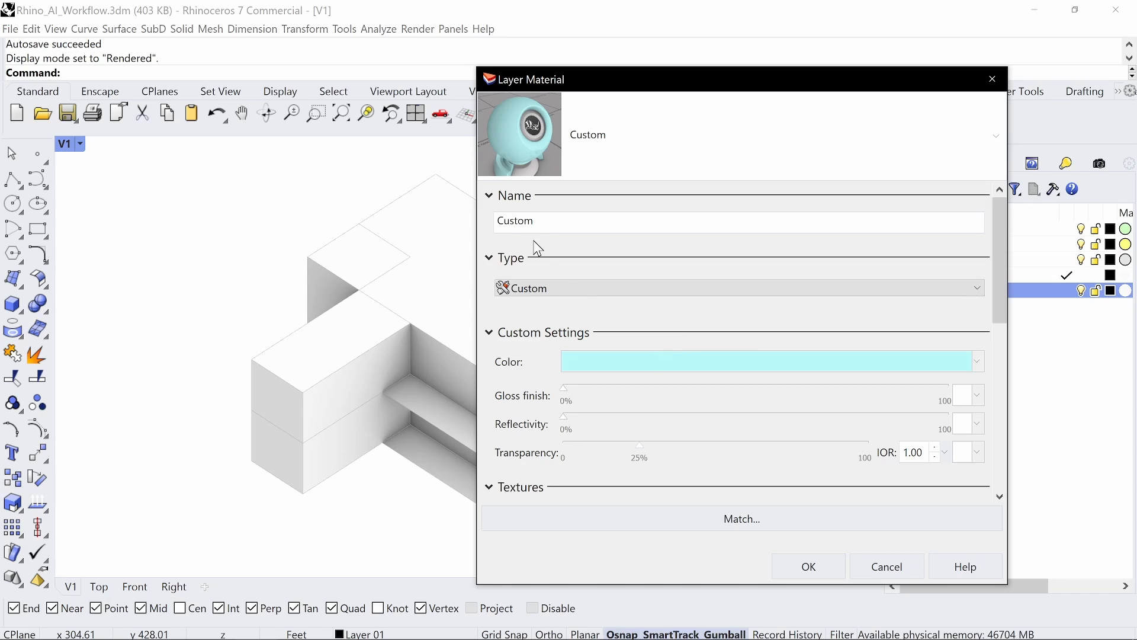
drag(546, 229, 484, 218)
text(Cyan)
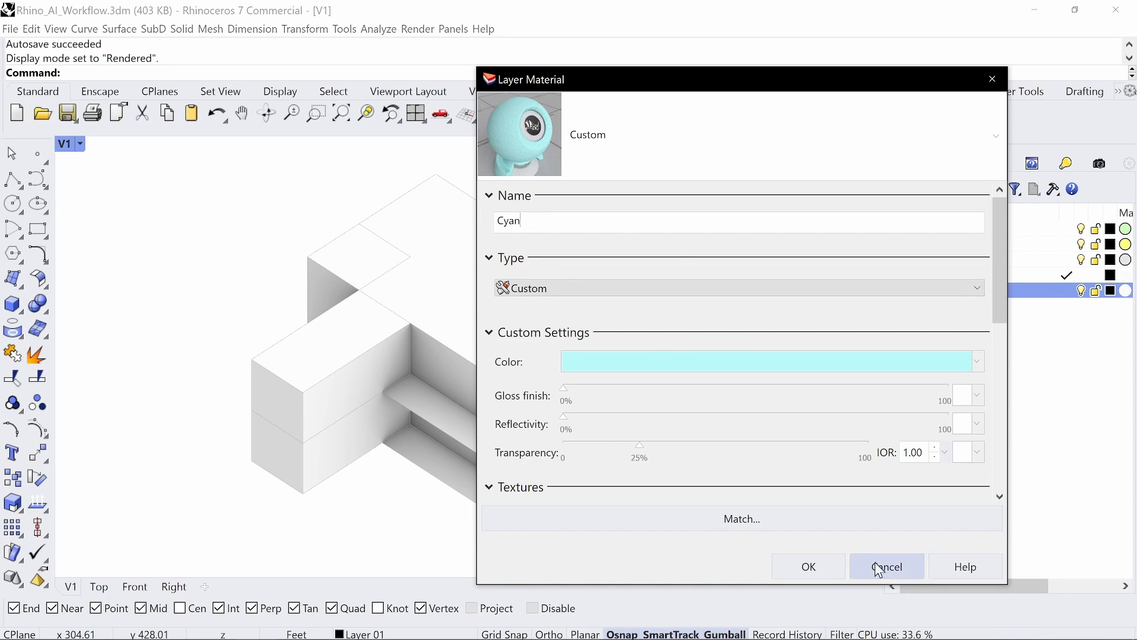
click(807, 565)
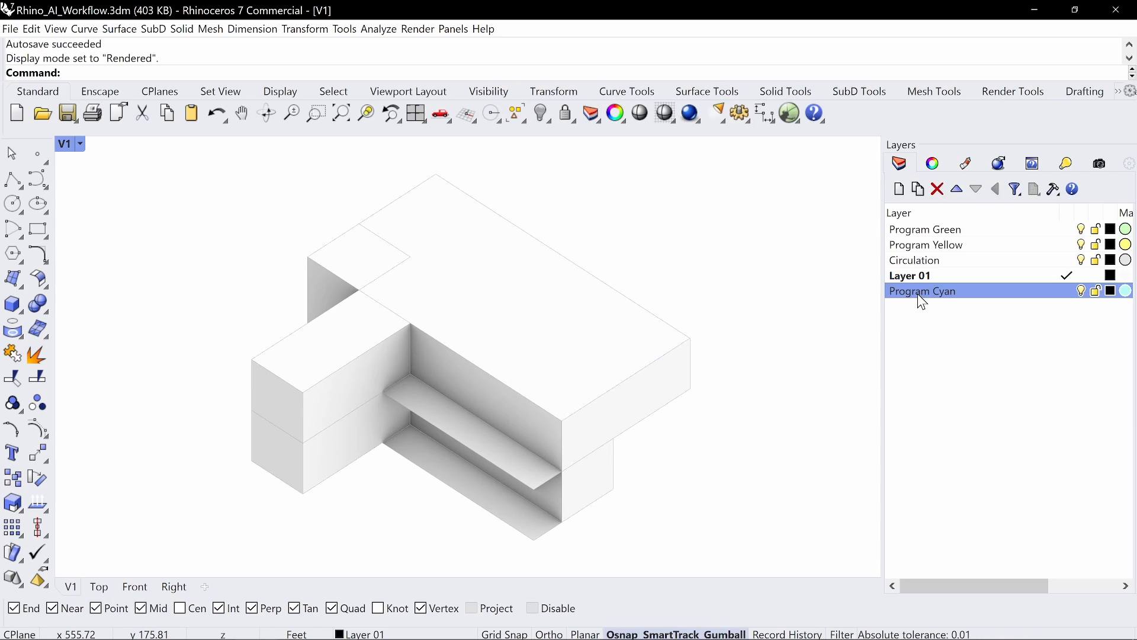
Step: Add a Program Magenta layer and give it a renamed duplicate of the Cyan material
click(899, 189)
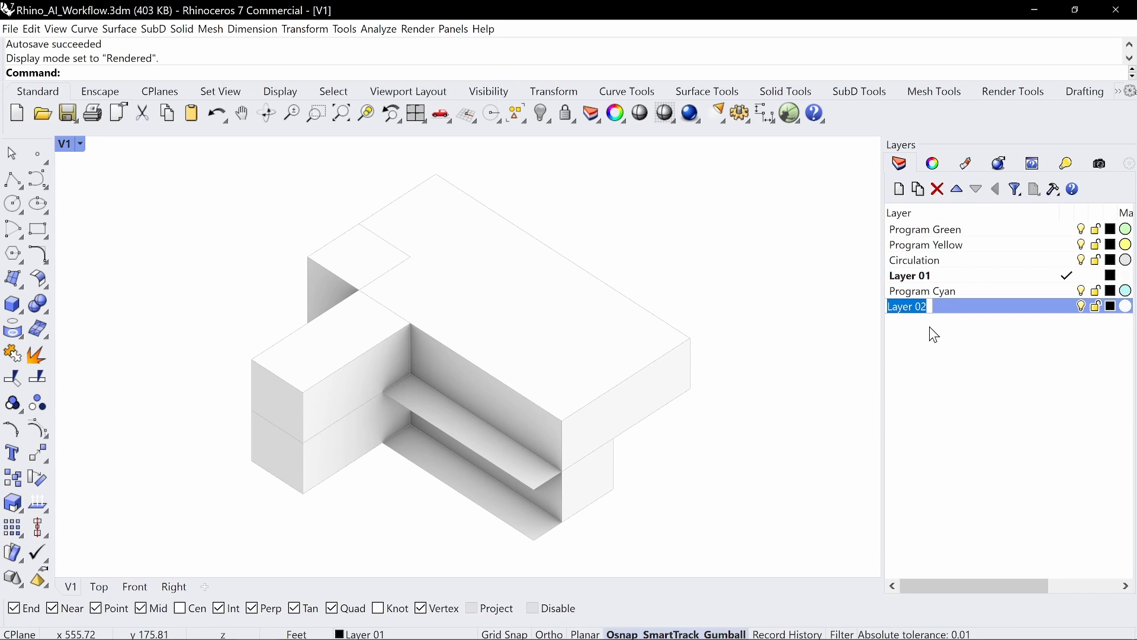
text(Program)
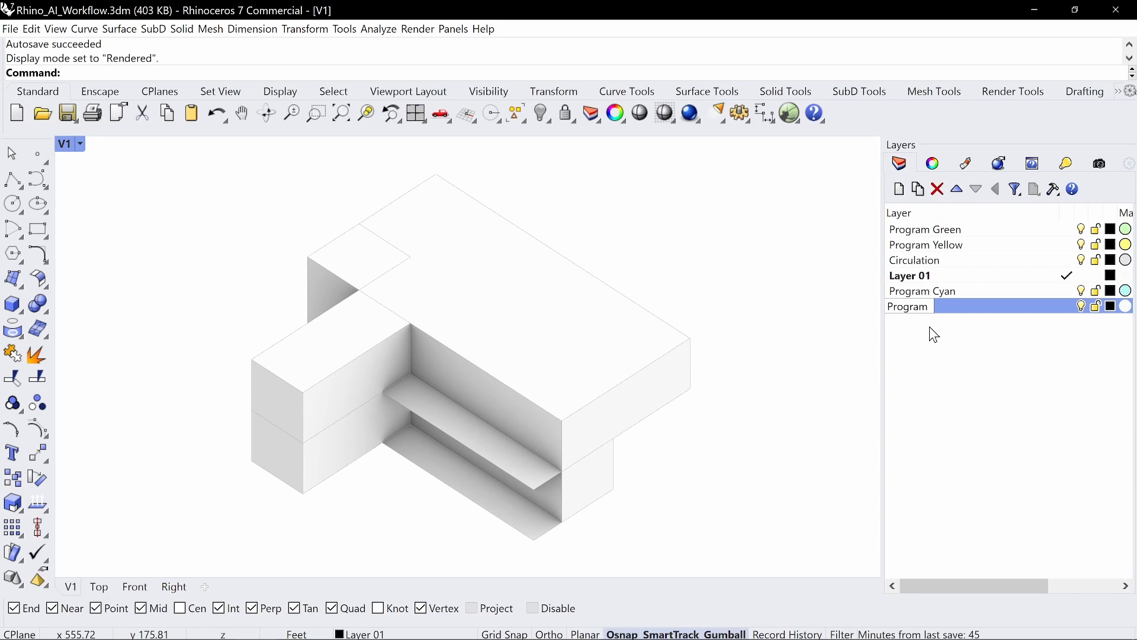
text( Magenta)
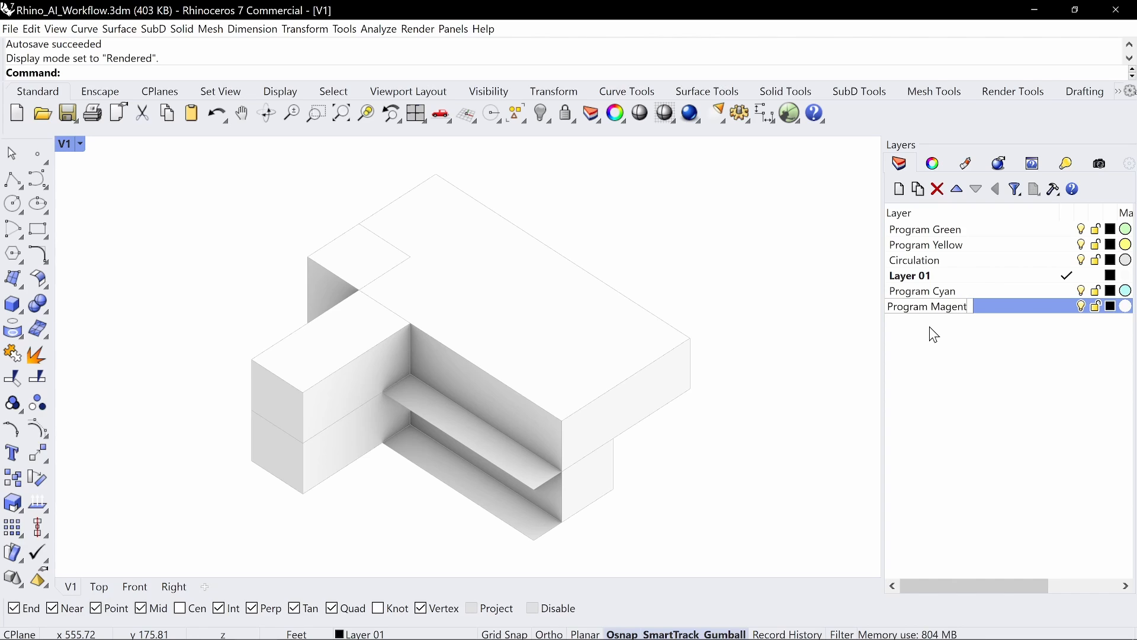
key(Return)
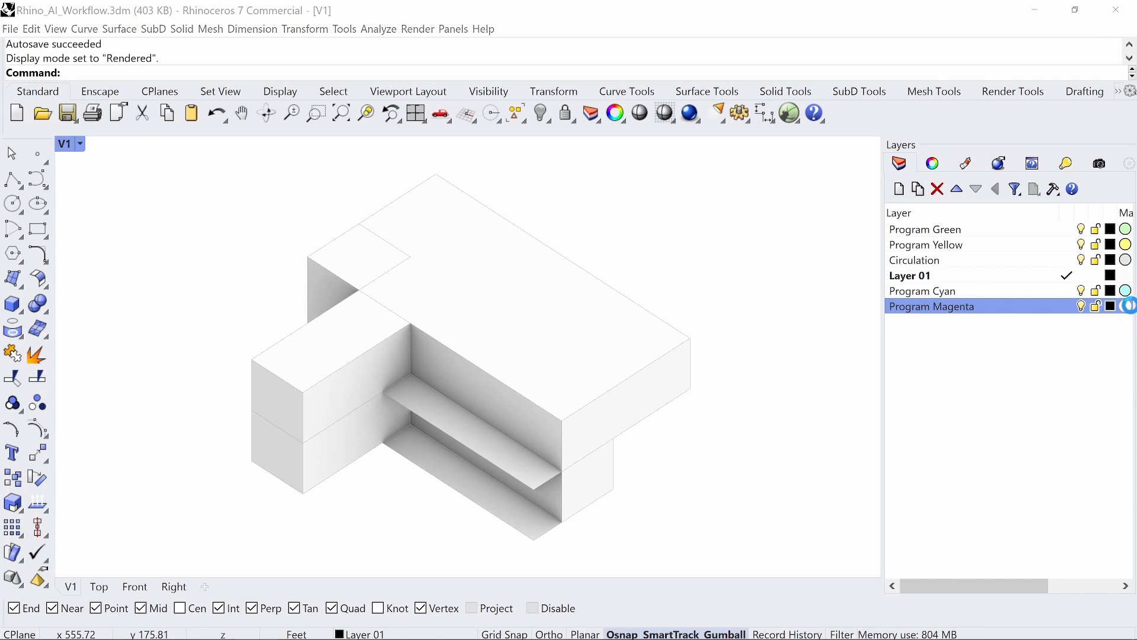
click(1127, 307)
click(551, 293)
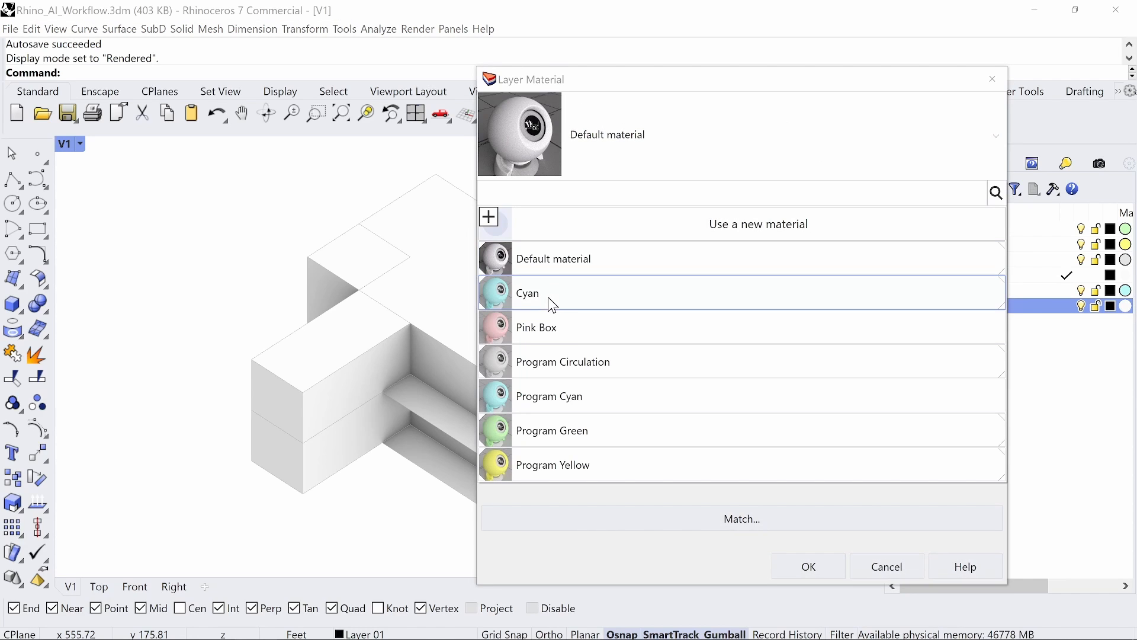
right_click(538, 292)
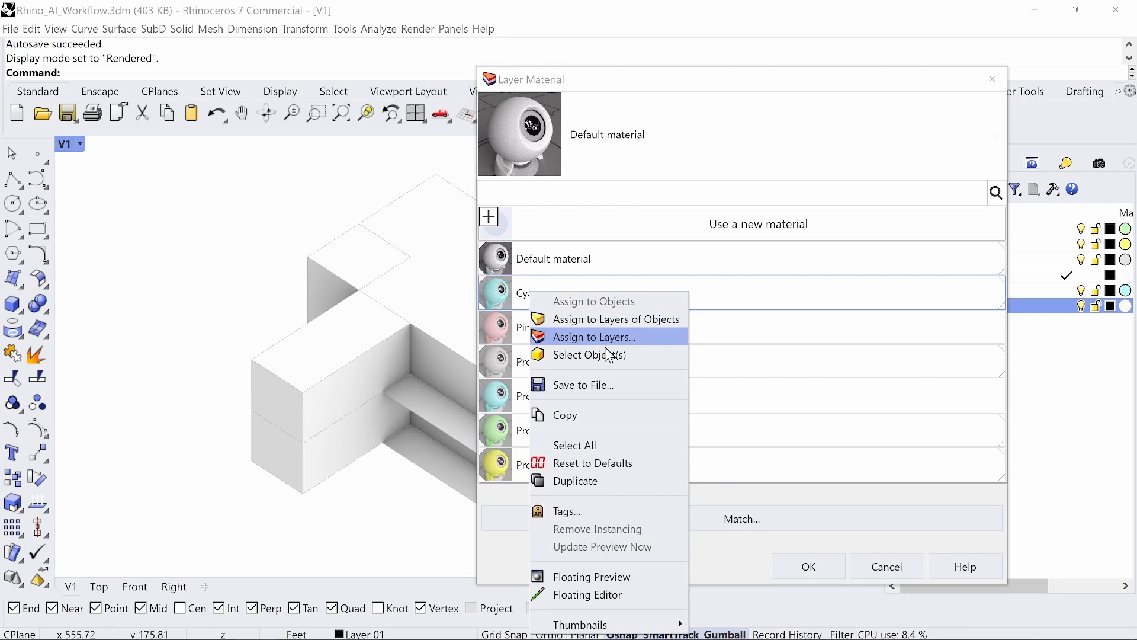
click(596, 482)
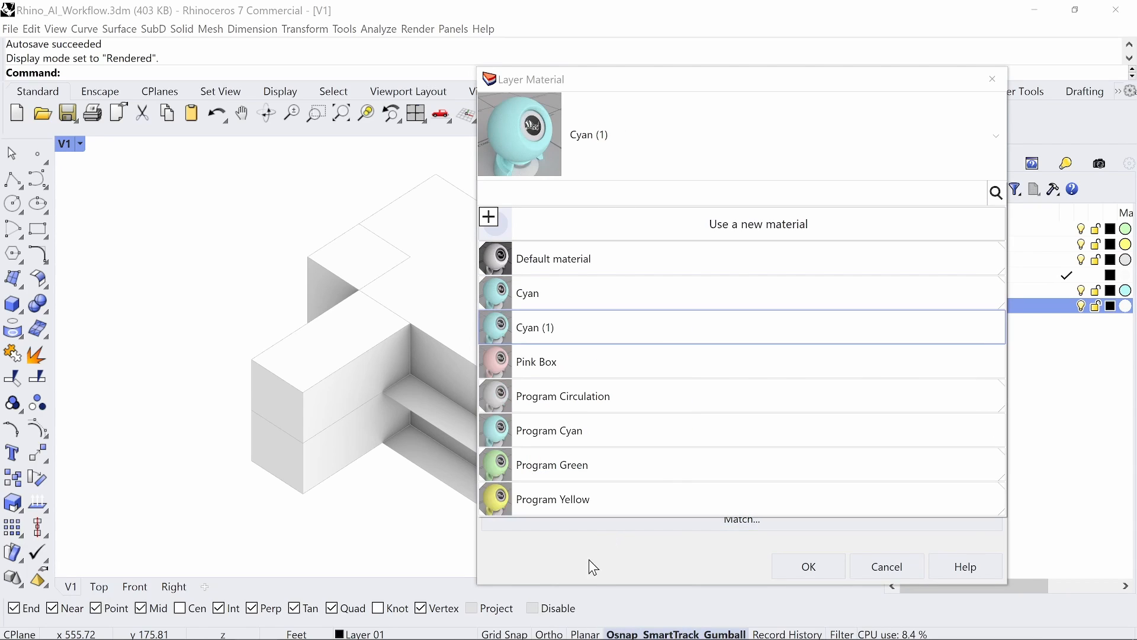
click(587, 574)
drag(588, 227, 442, 231)
text(Program Magenta)
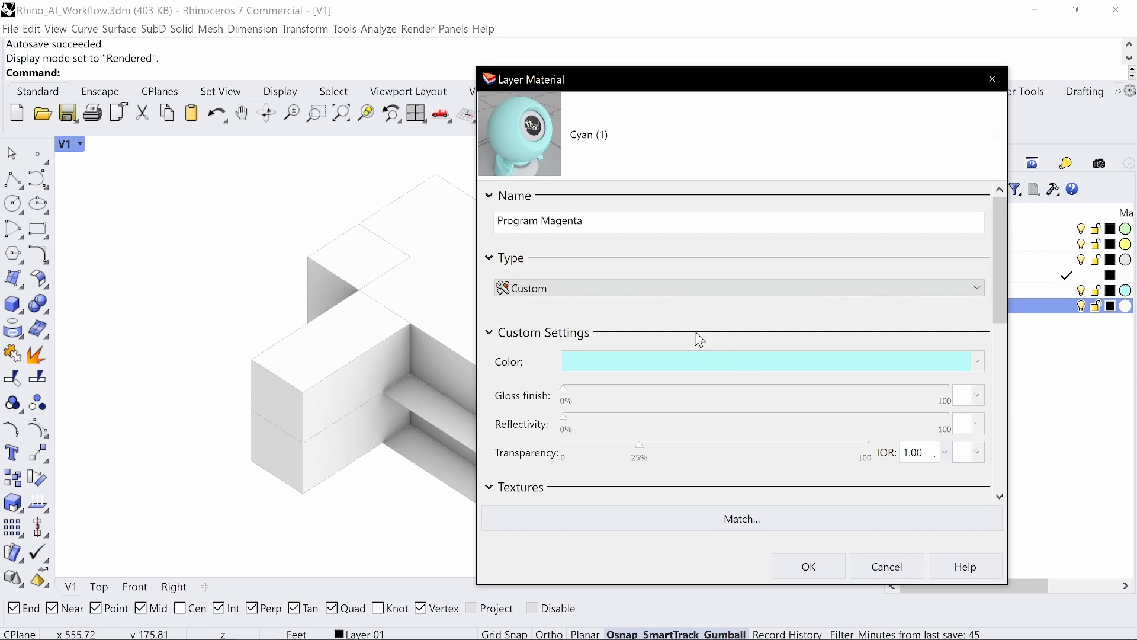
Step: Set the material colour to Magenta 25 for a pale pink
click(746, 361)
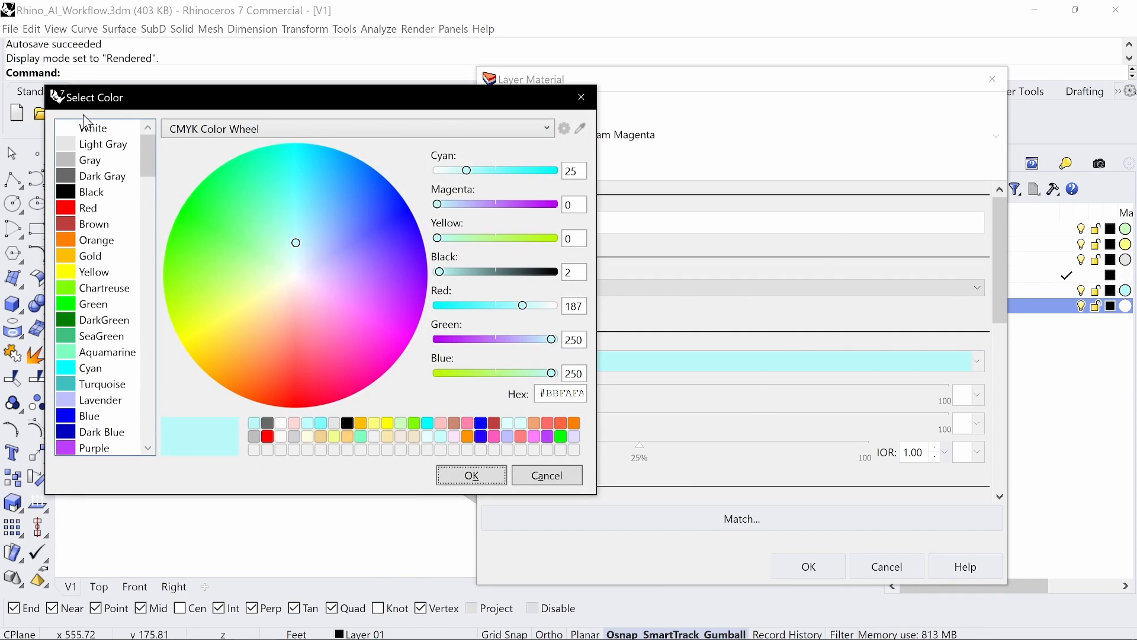
scroll(86, 364, down, 1)
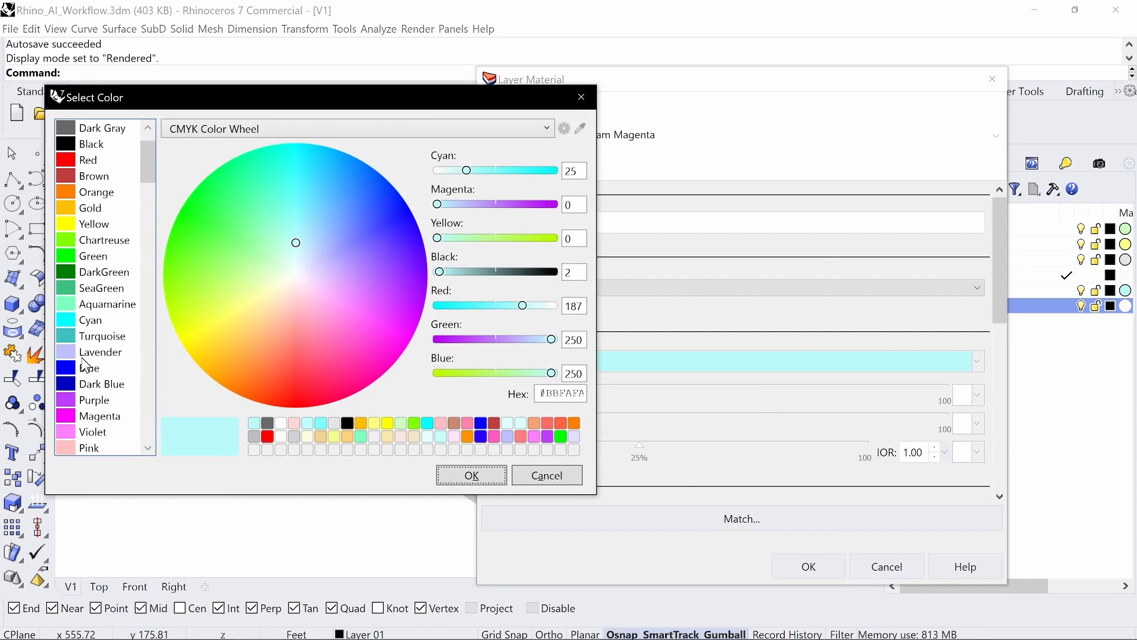
click(106, 417)
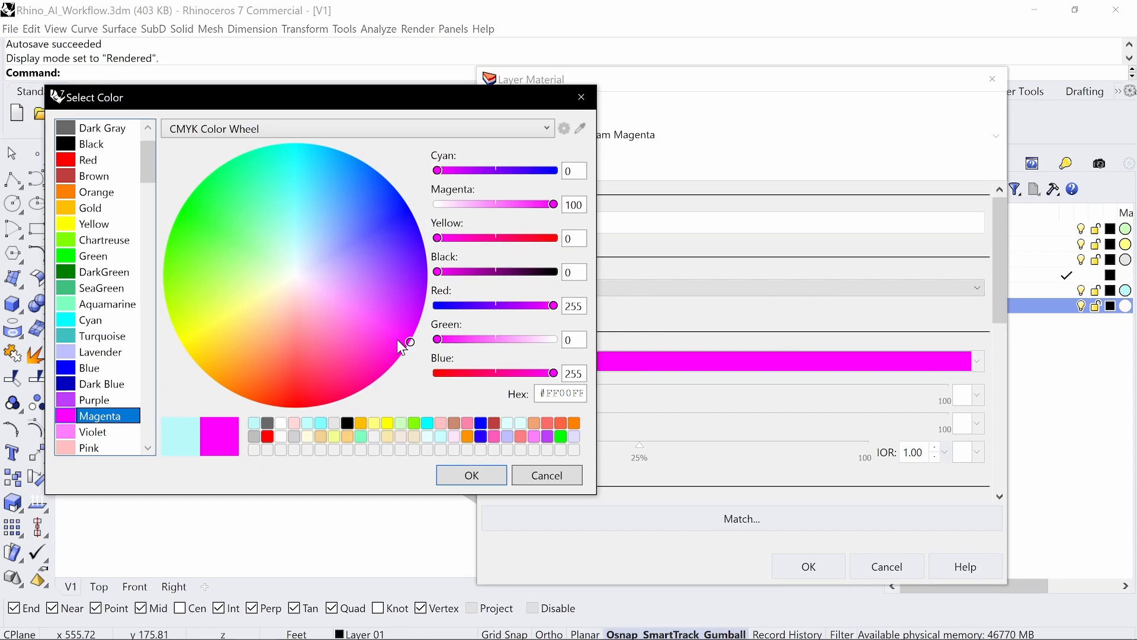
double_click(569, 205)
text(25)
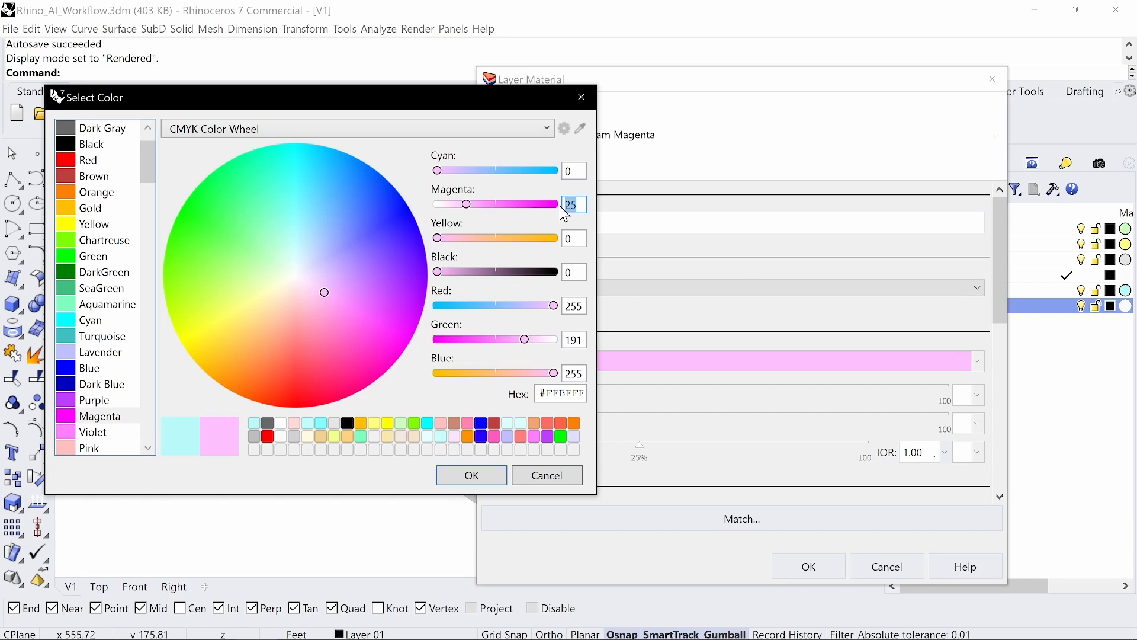
click(477, 475)
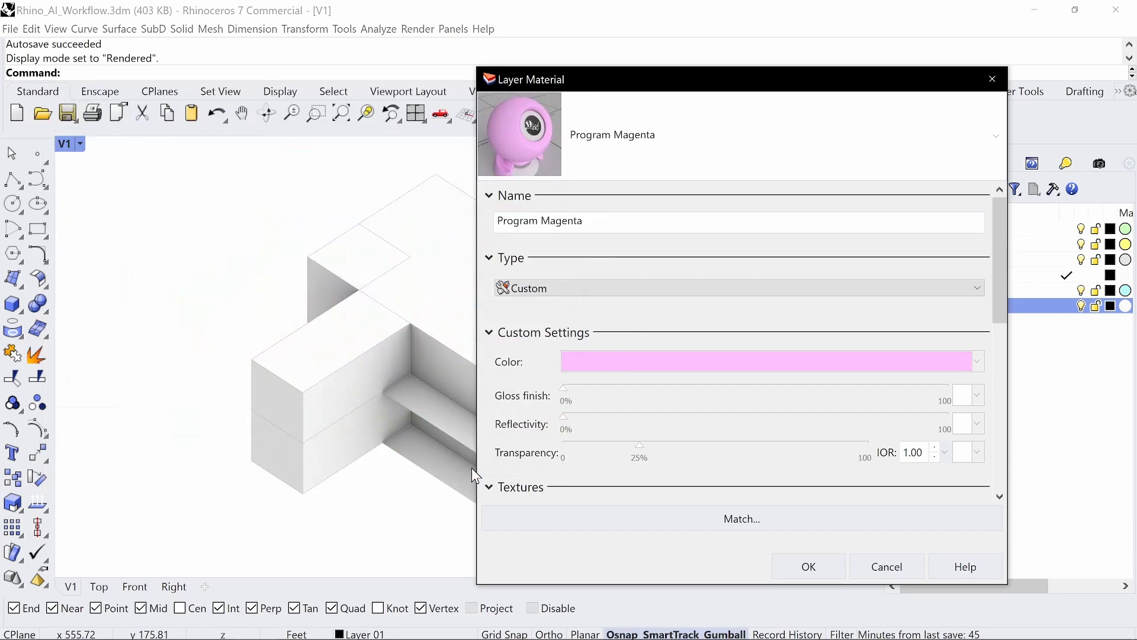
Step: Lighten the pink by re-editing the magenta value, then confirm the material
click(781, 369)
click(566, 204)
text(125)
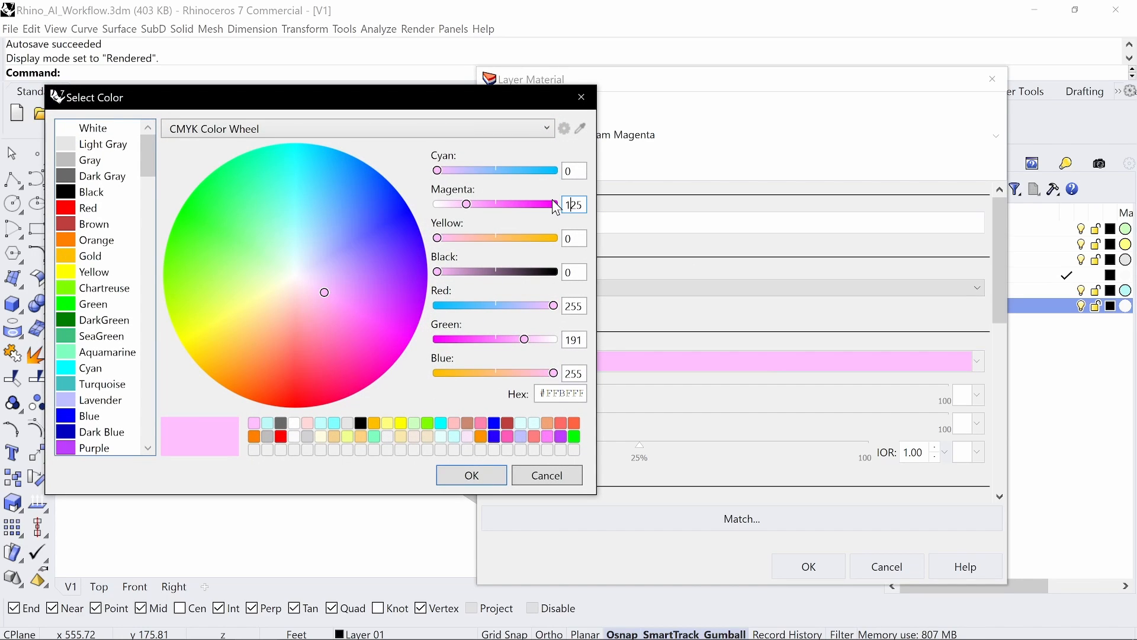
key(Right)
key(BackSpace)
key(BackSpace)
key(BackSpace)
text(01)
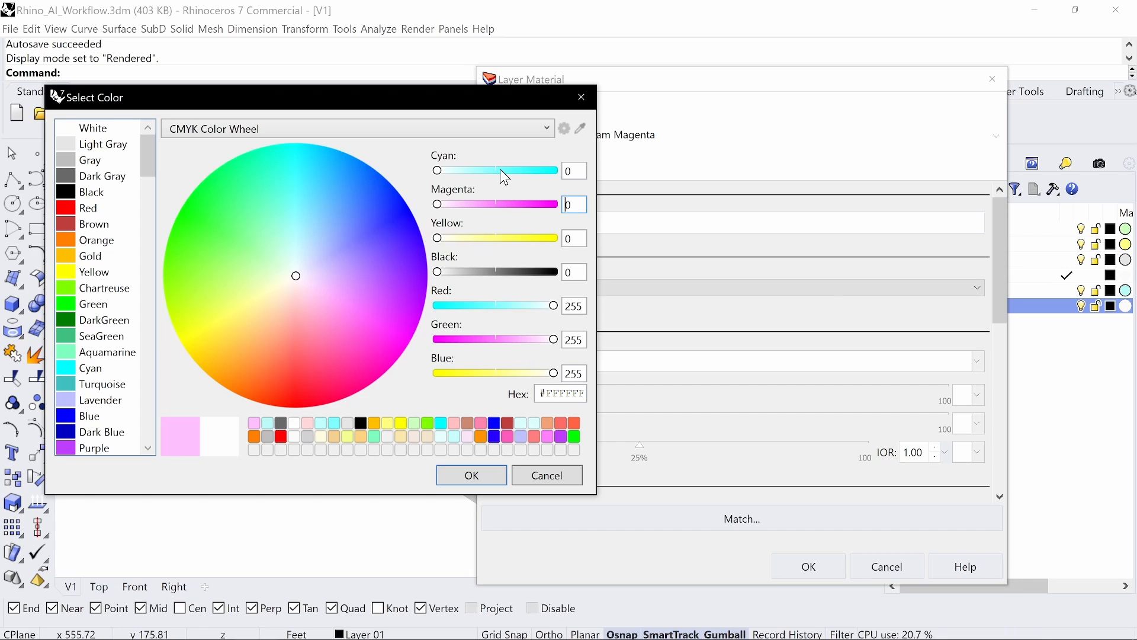
click(501, 473)
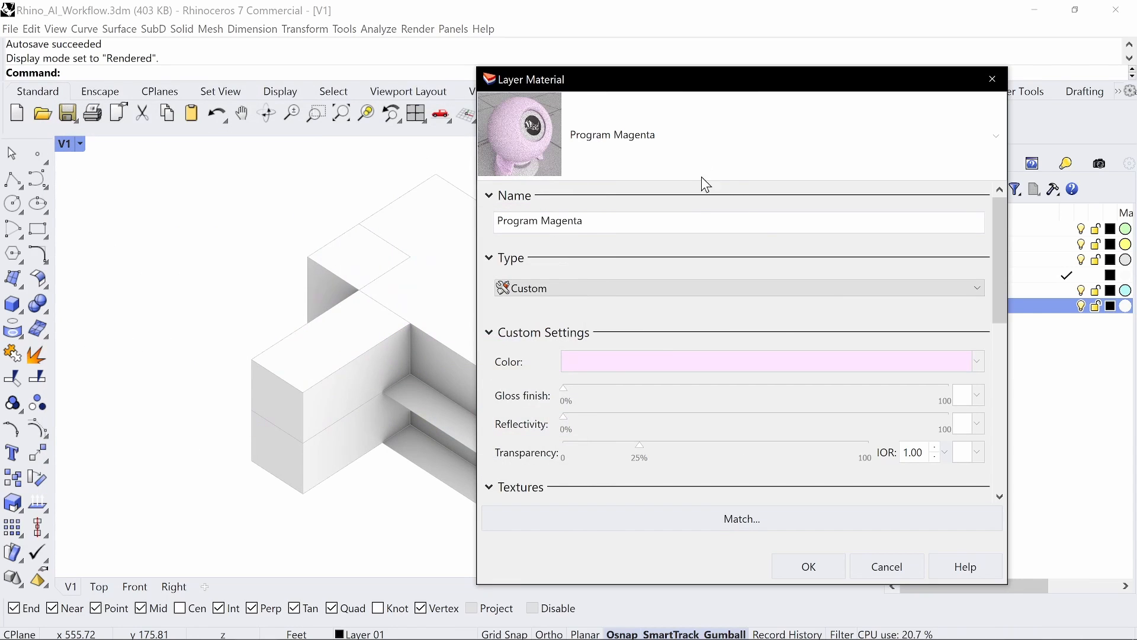
click(806, 567)
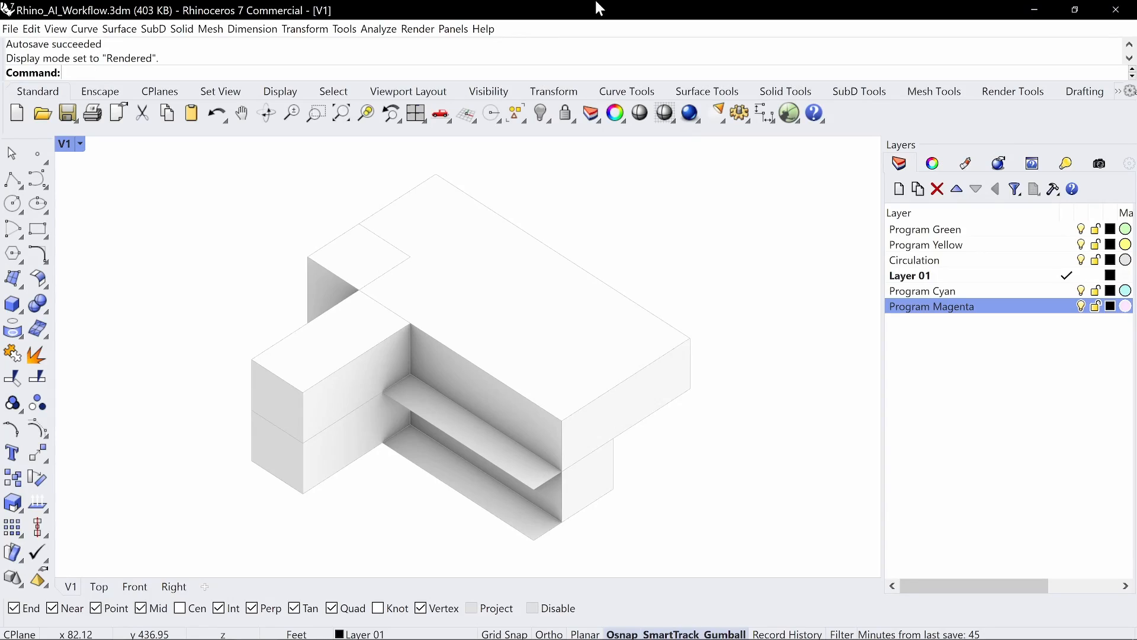
Step: Move Program Cyan and Program Magenta up three positions to the top of the list
drag(903, 308, 944, 298)
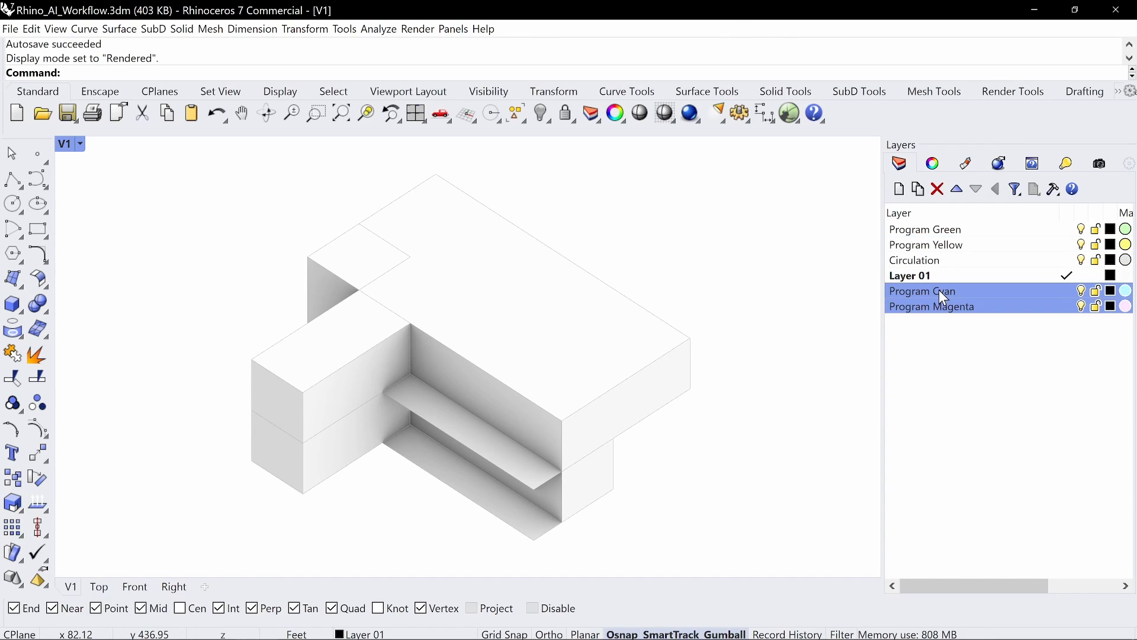
click(960, 191)
click(960, 191)
click(960, 191)
click(960, 191)
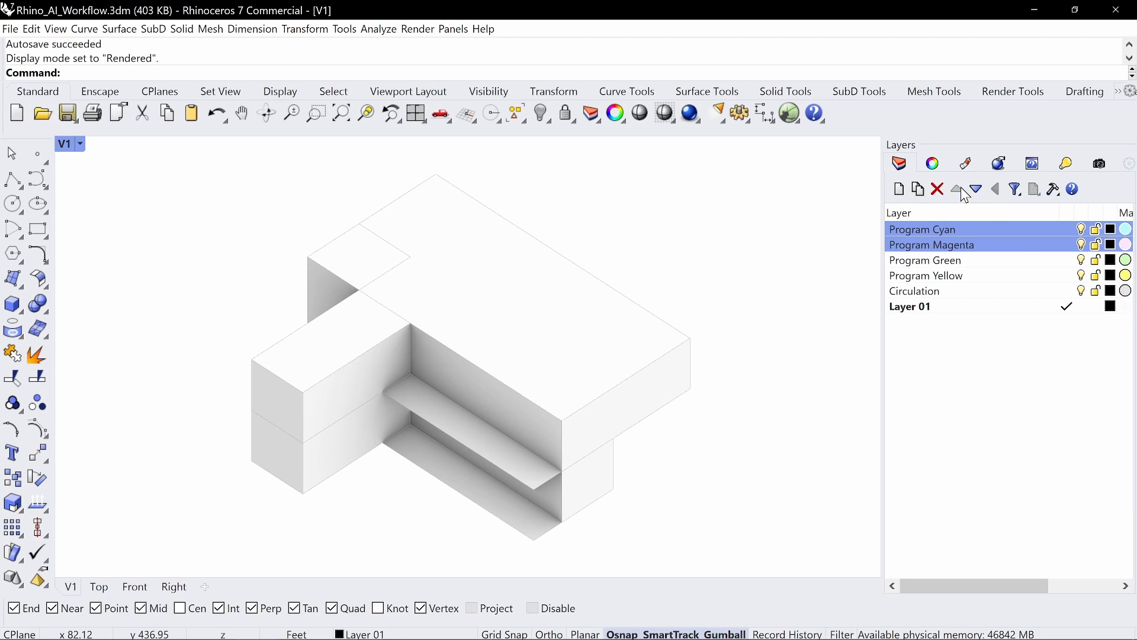
click(1010, 456)
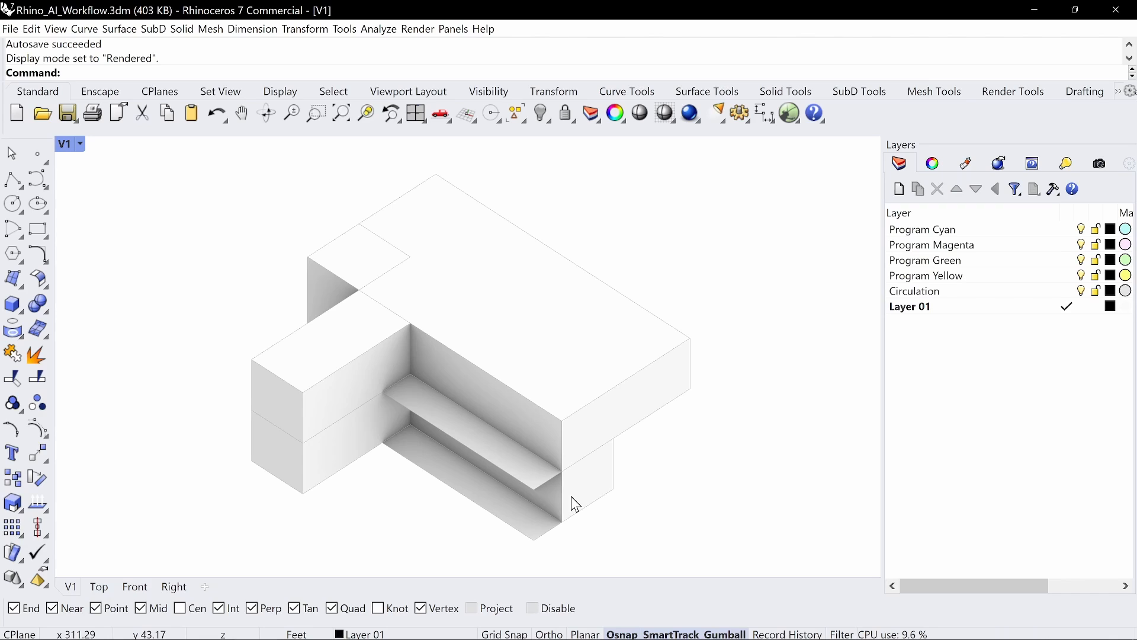
Step: Put the rear volume on Program Cyan and the two open surfaces on Circulation
click(592, 486)
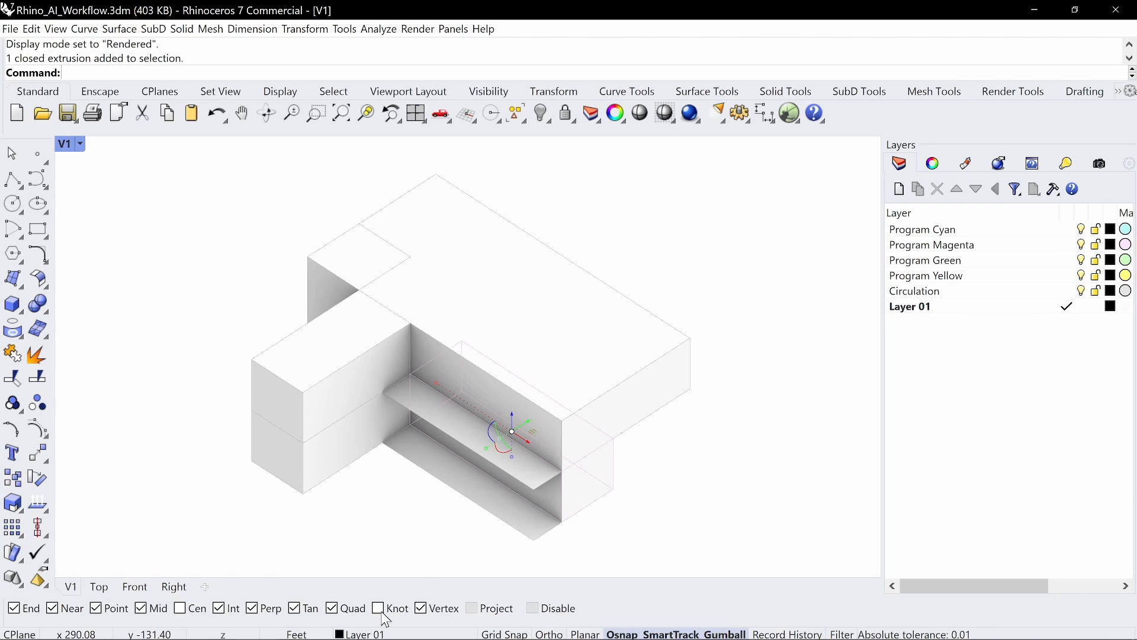
click(385, 633)
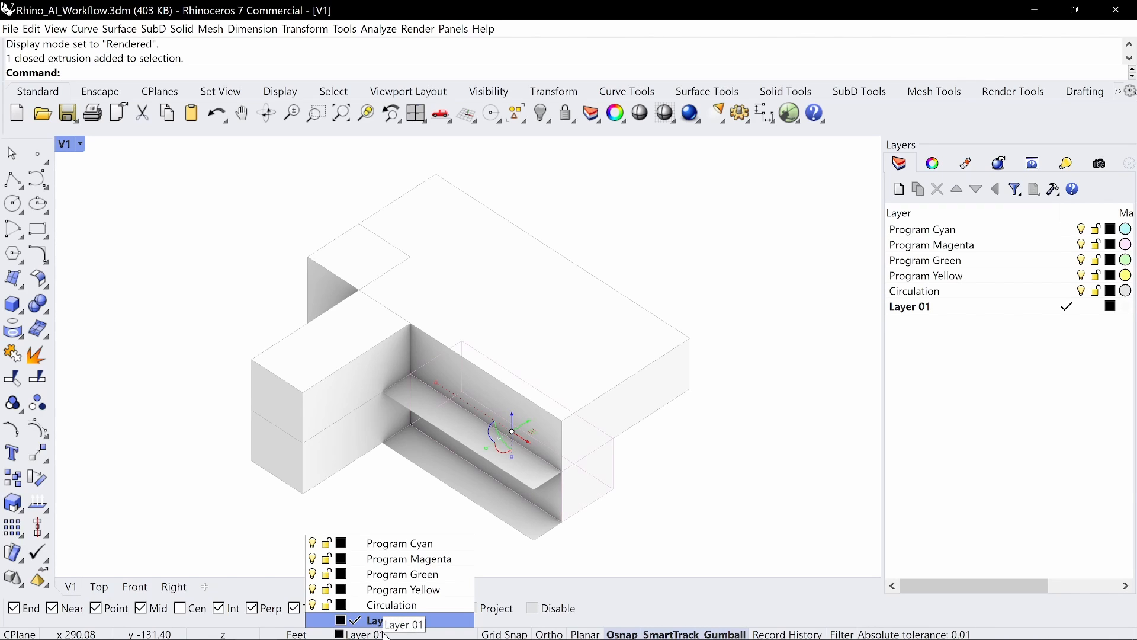
click(436, 544)
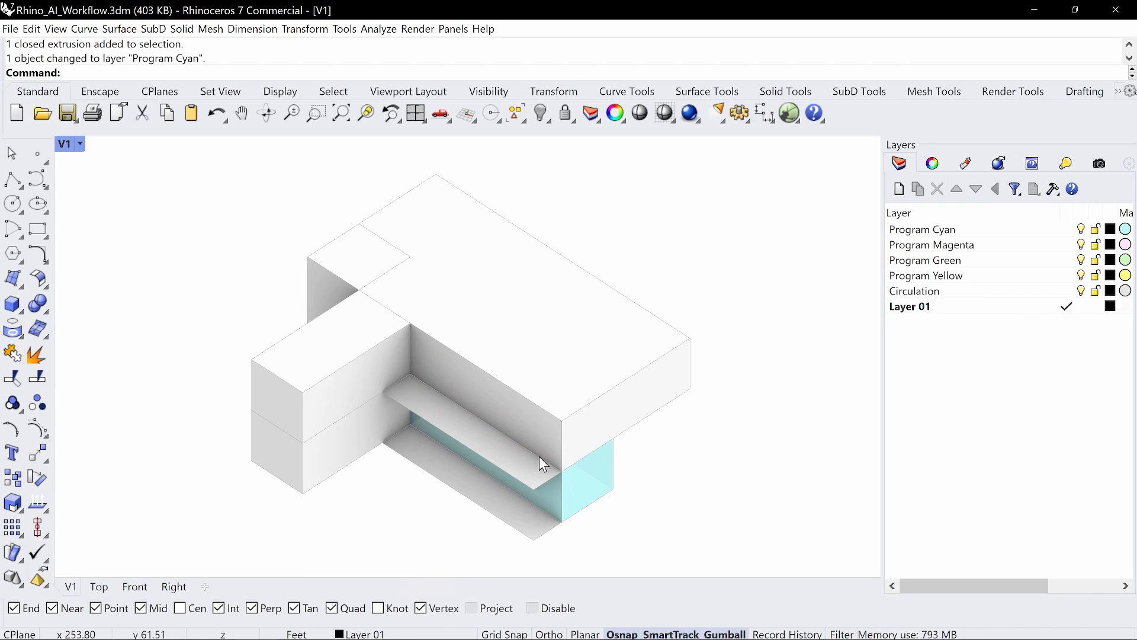
click(504, 454)
shift+click(509, 513)
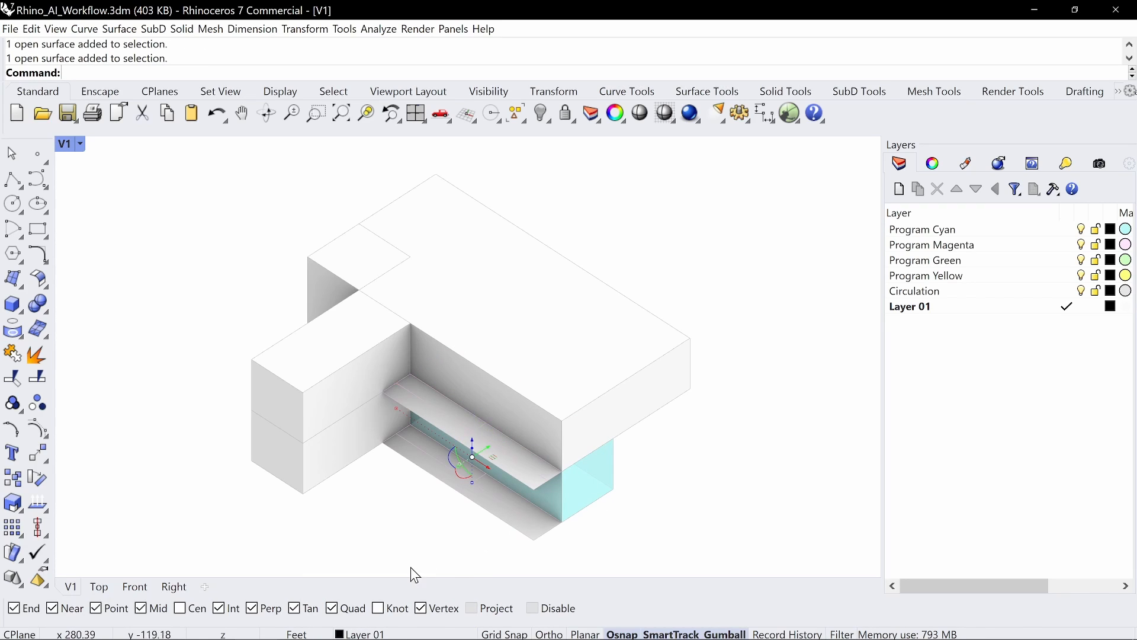
click(374, 631)
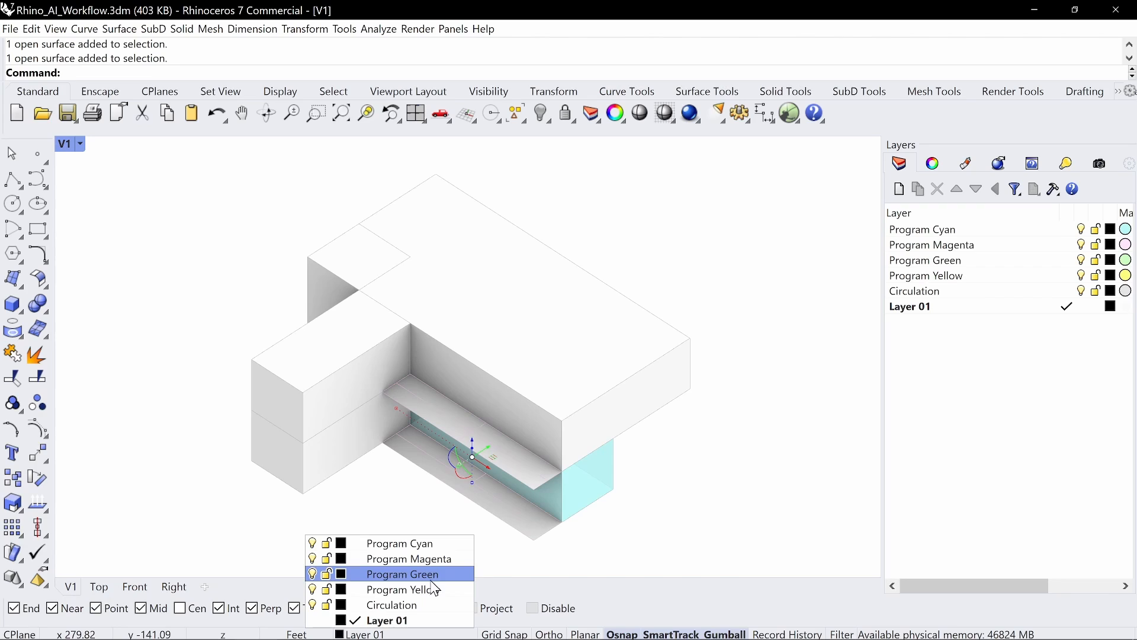
click(431, 604)
click(708, 493)
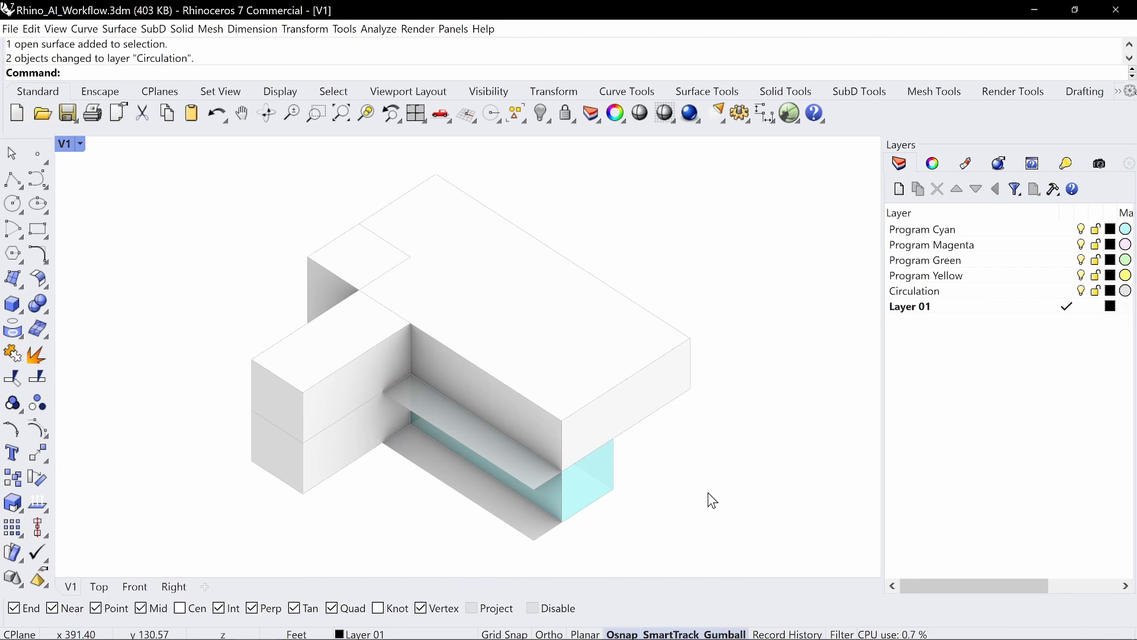
Step: Move the upper box onto Program Green and the small rear box onto Program Magenta
click(659, 407)
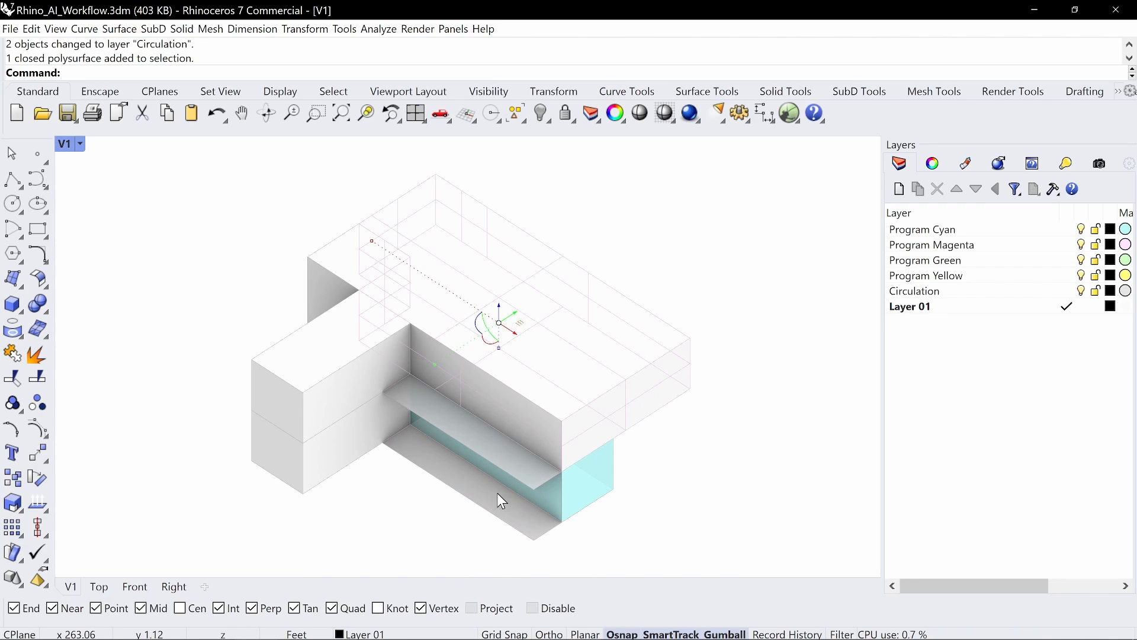
click(388, 634)
click(430, 574)
click(664, 532)
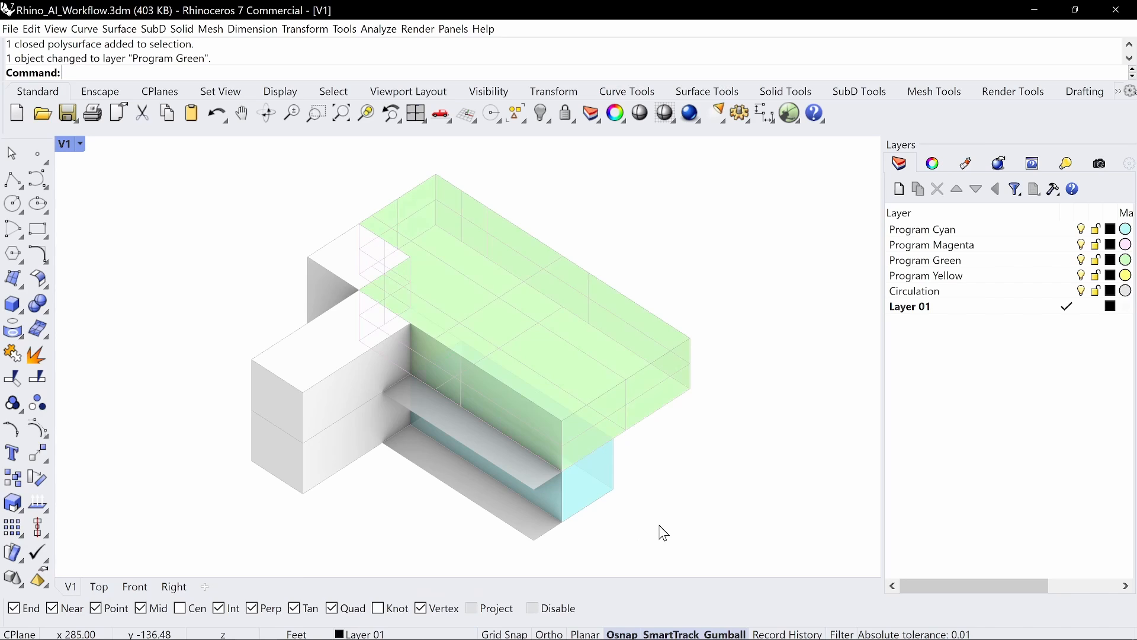
click(368, 261)
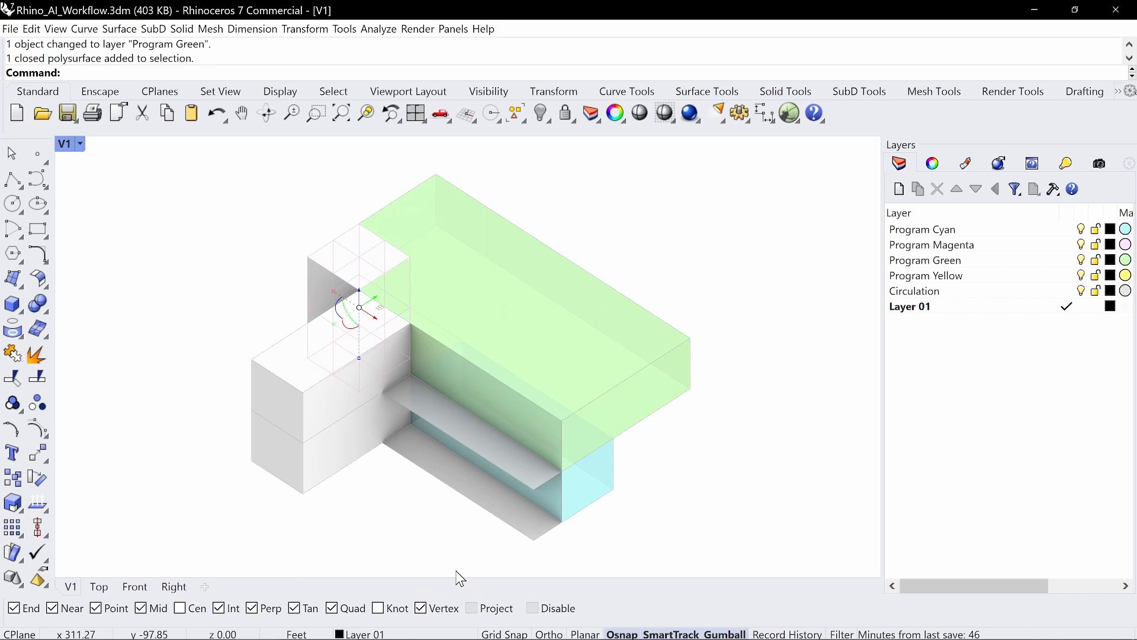
click(446, 634)
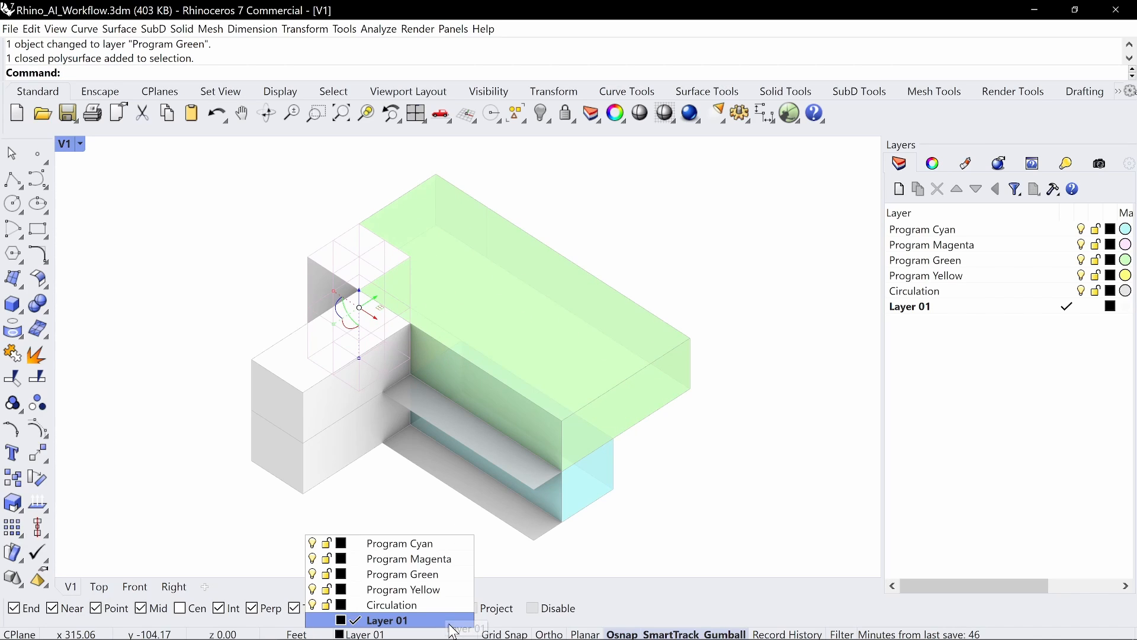
click(442, 563)
click(582, 519)
Step: Put the two white front boxes on Program Yellow and orbit to check the colours
click(295, 360)
shift+click(341, 434)
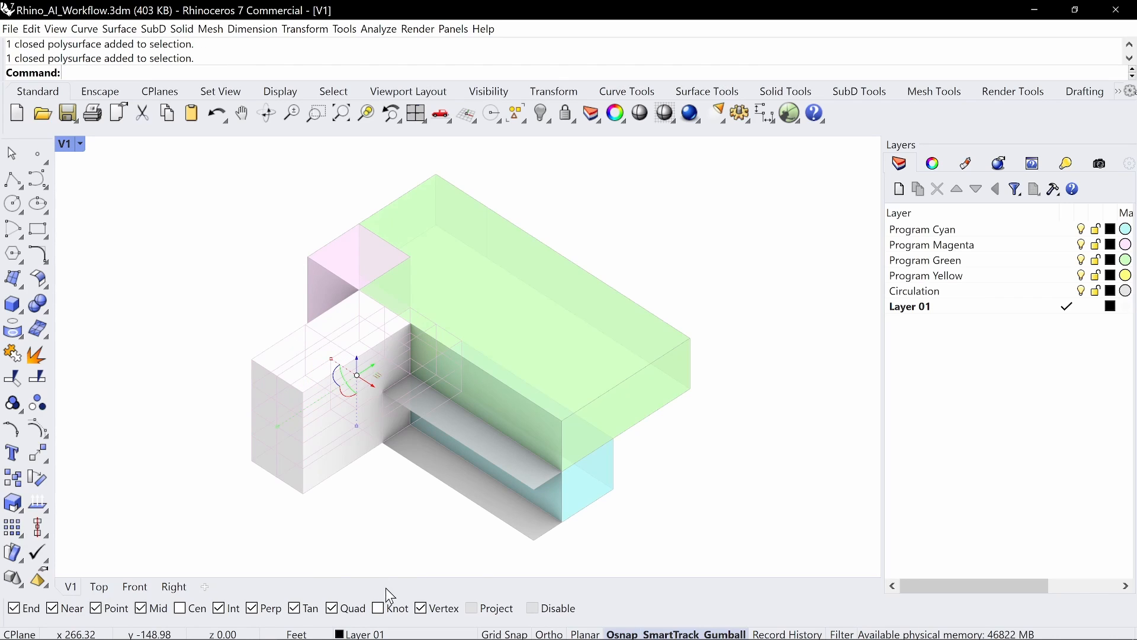
click(405, 632)
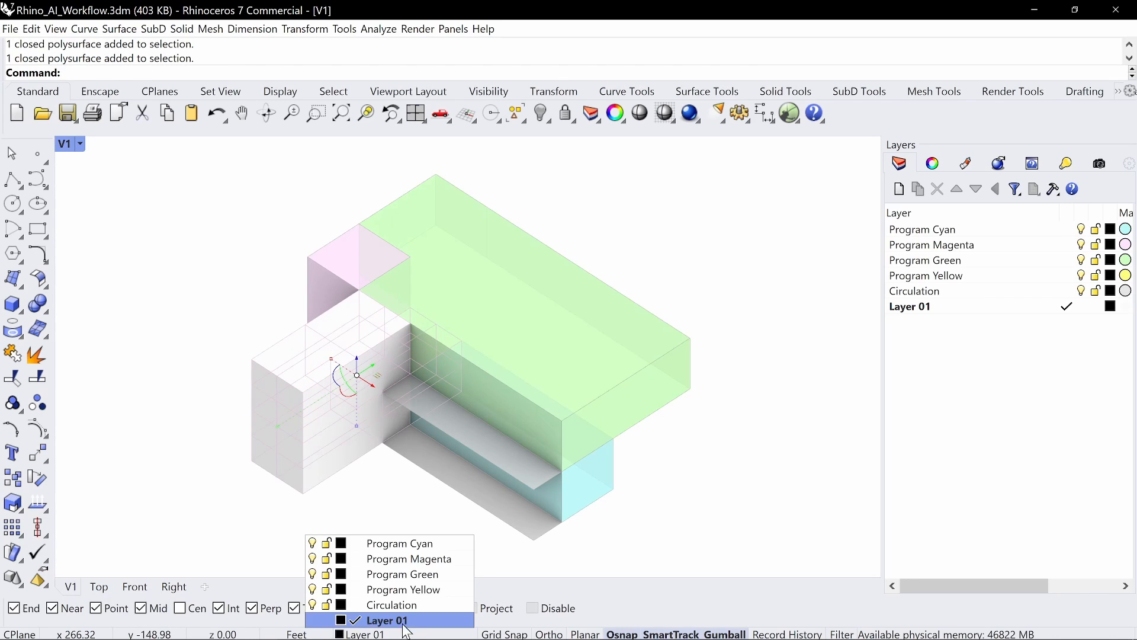
click(405, 585)
click(404, 522)
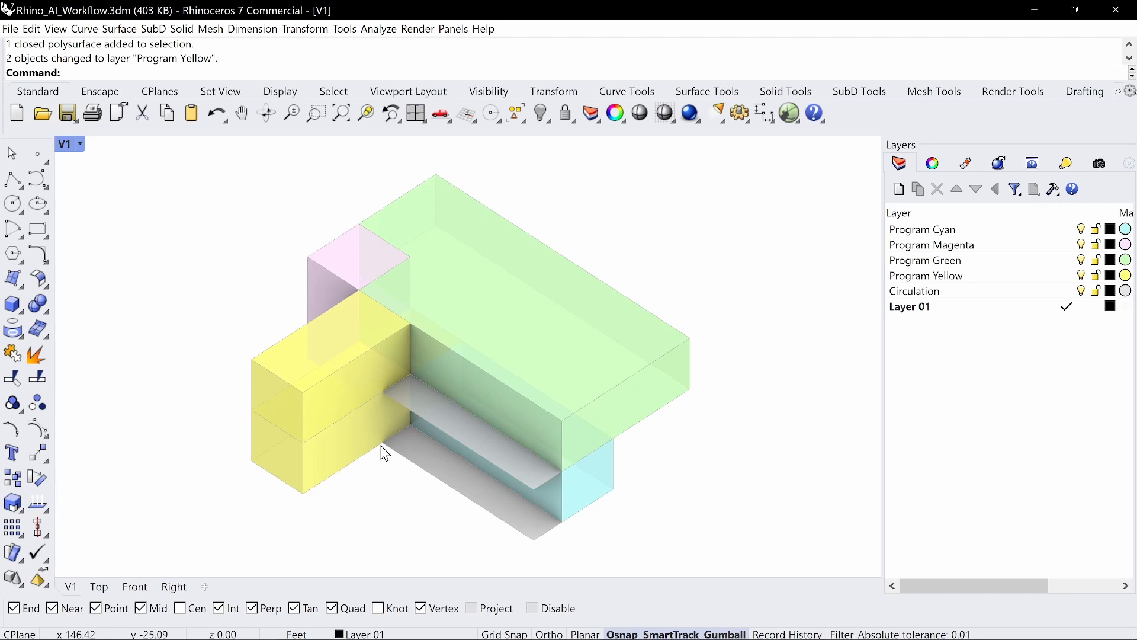
right_drag(562, 337, 468, 296)
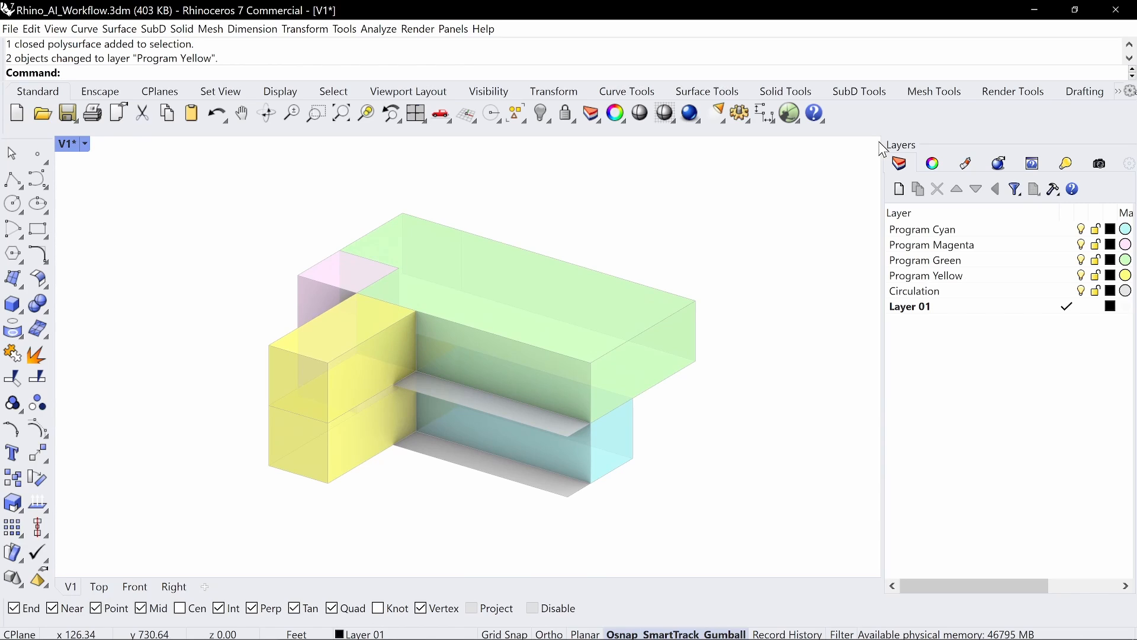
Step: Switch the viewport projection to Perspective, orbit, then set it back to Parallel
click(933, 164)
click(1106, 285)
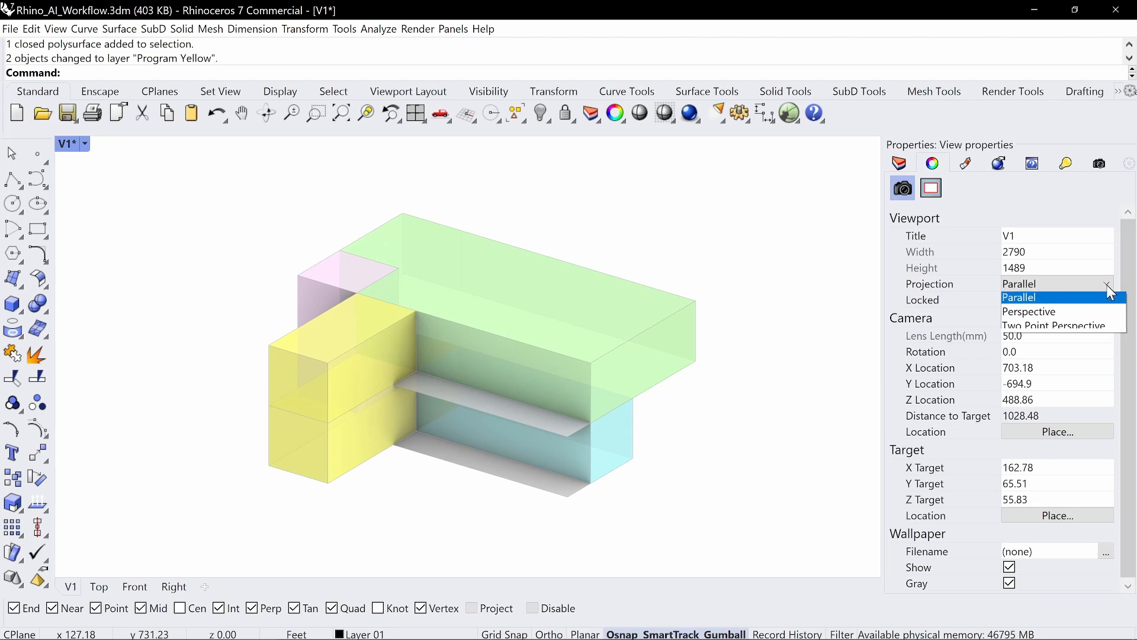
click(1078, 308)
right_drag(670, 343, 513, 358)
scroll(539, 343, up, 4)
shift+right_drag(513, 357, 508, 307)
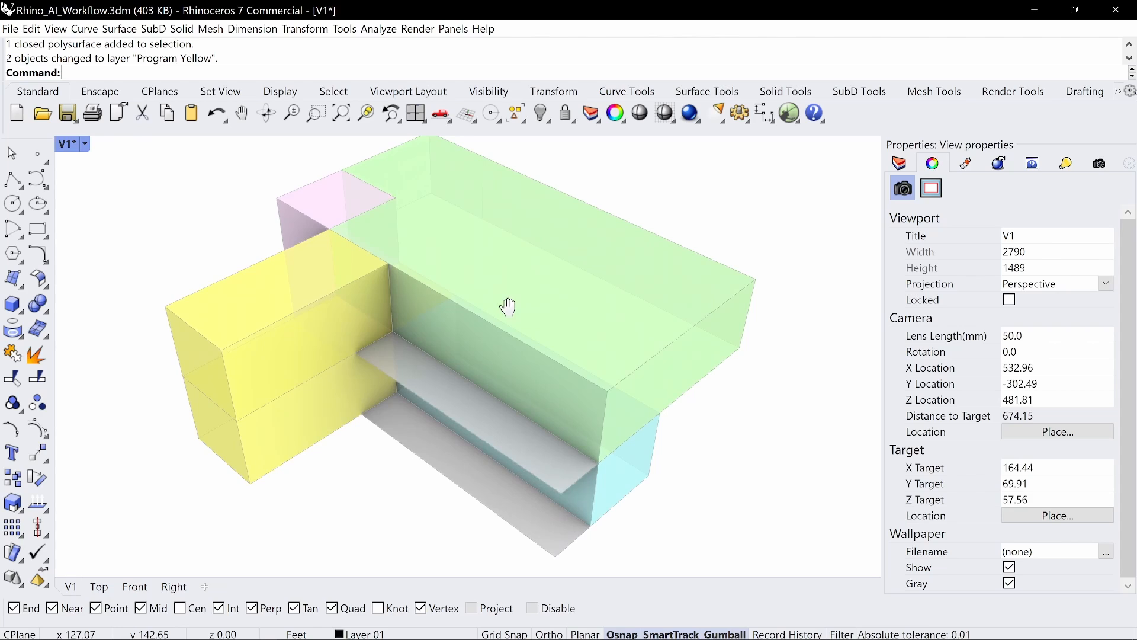
click(1096, 287)
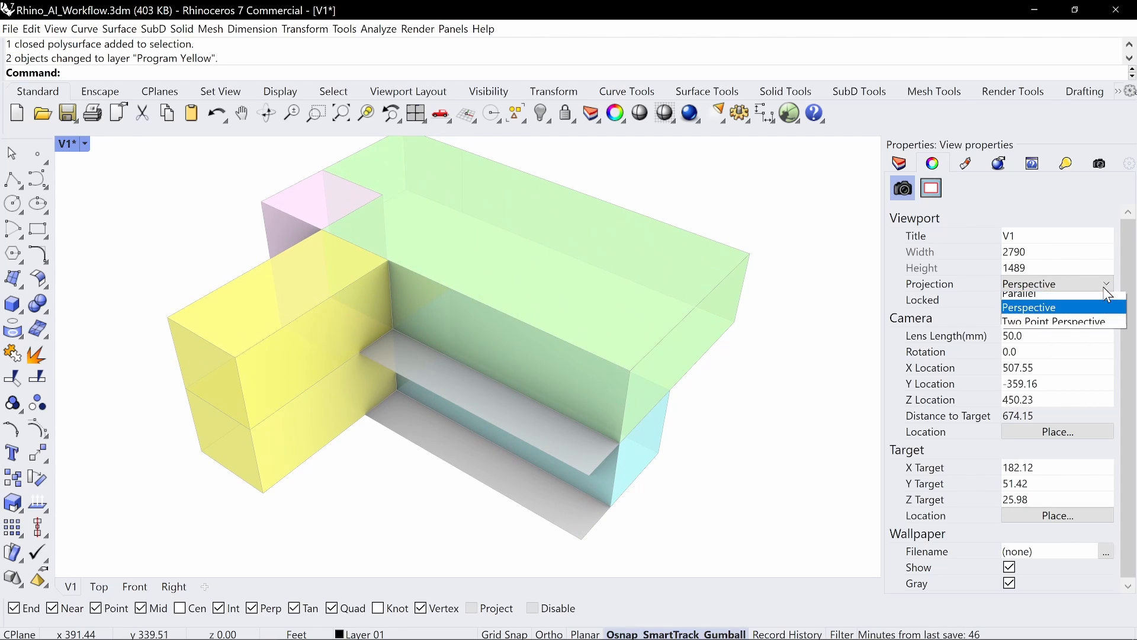
click(1064, 296)
scroll(546, 282, down, 3)
Step: Restore V1 and save it as named view V1, replacing the existing one
text(V1)
key(Return)
text(NamedView)
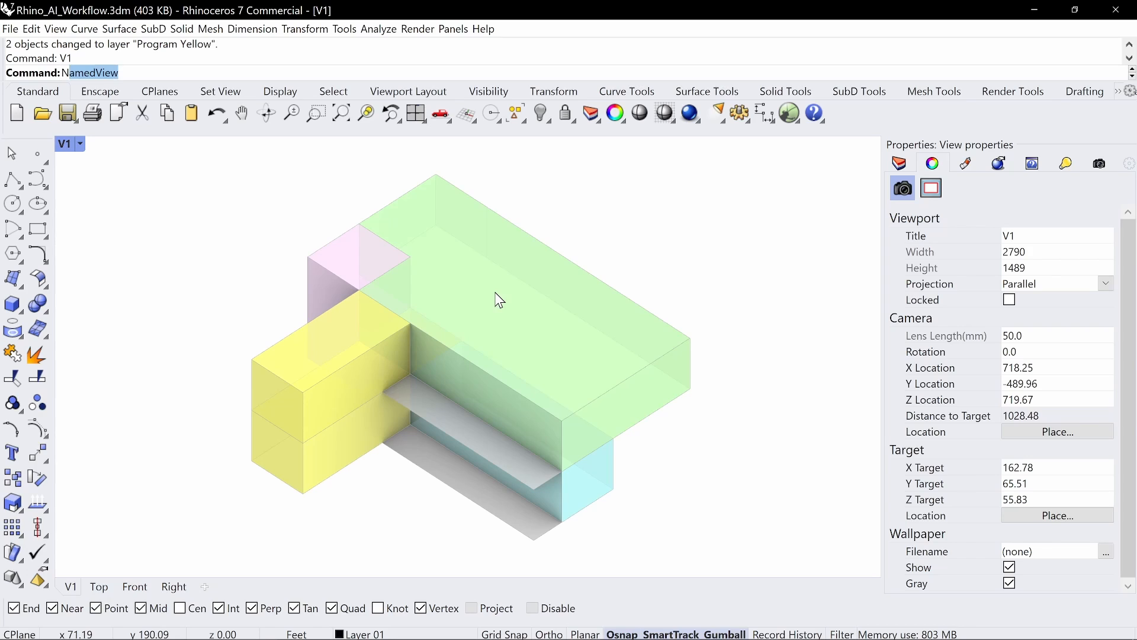
key(Return)
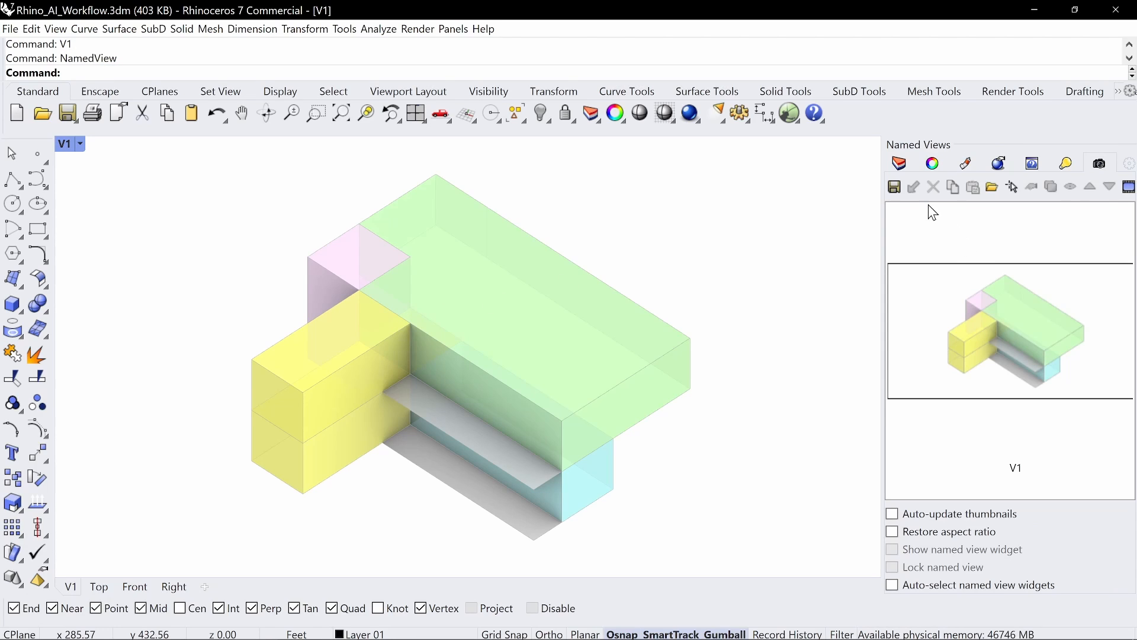
click(895, 187)
click(570, 329)
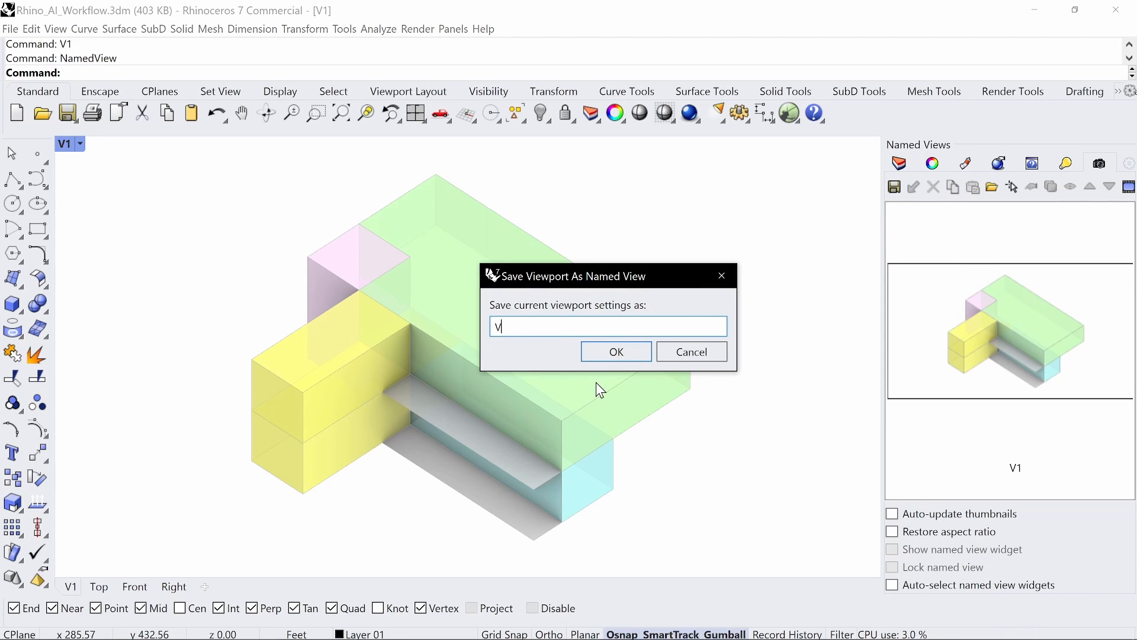
click(609, 352)
click(645, 368)
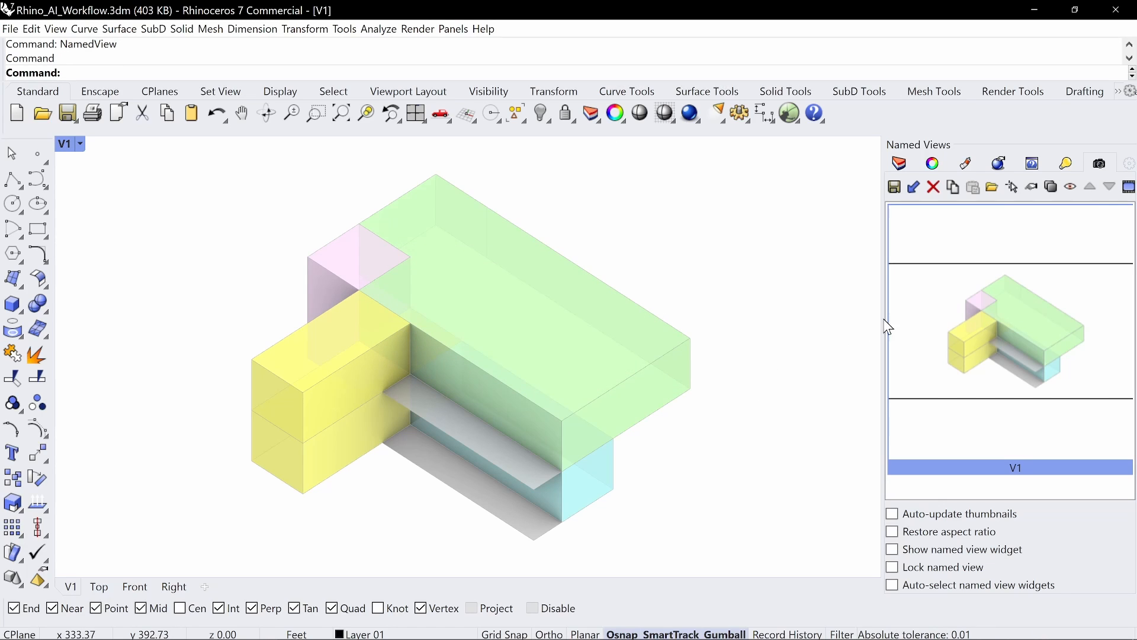
click(900, 163)
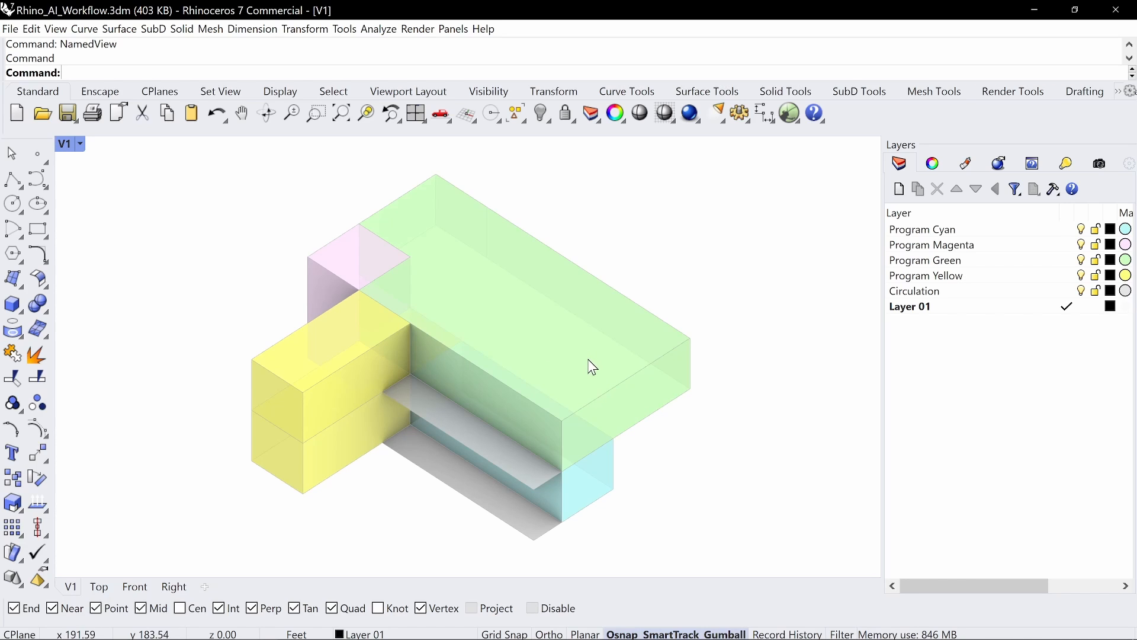
Step: Use MatchProperties to turn the grey box magenta and the grey slab cyan
scroll(590, 371, down, 5)
right_drag(645, 414, 396, 306)
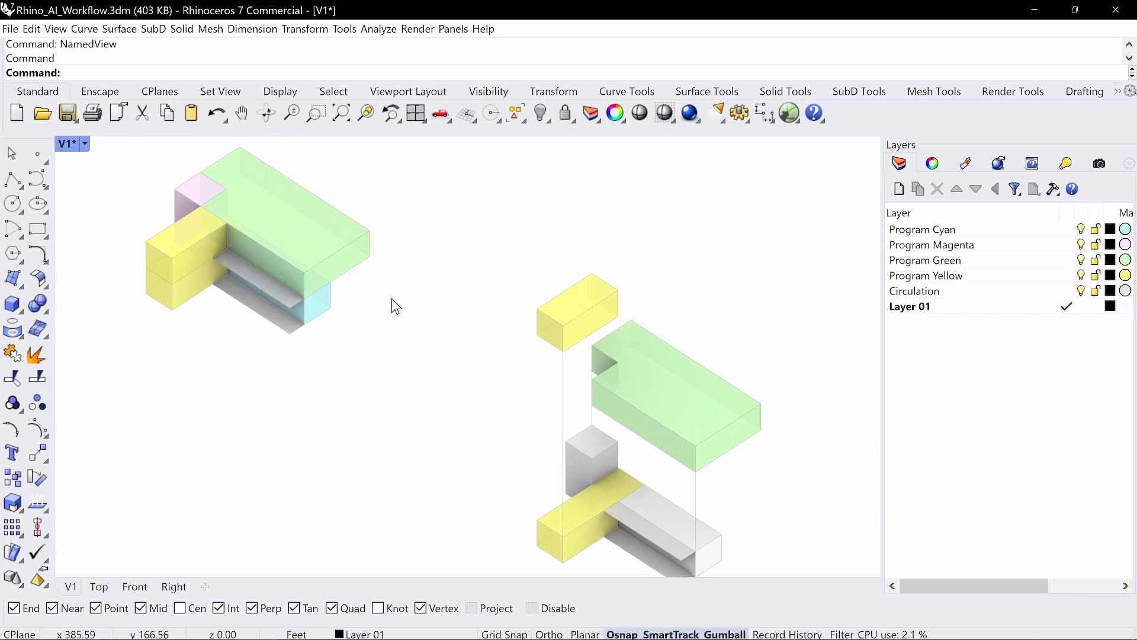
click(611, 458)
text(MatchProperties)
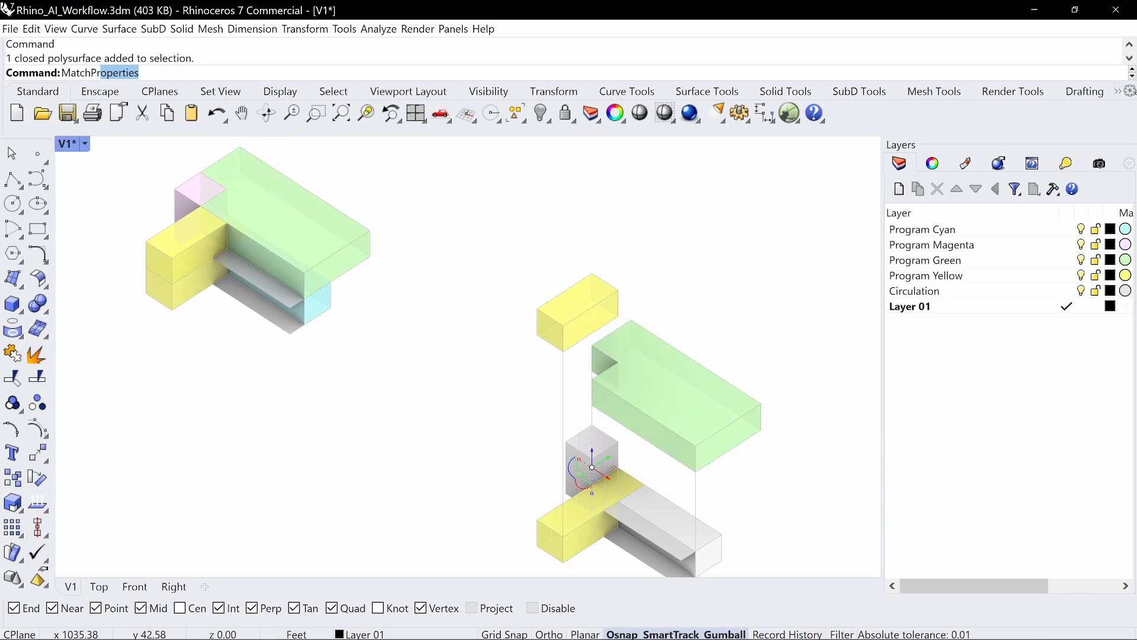
key(Return)
click(184, 194)
key(Return)
key(Escape)
key(Return)
click(678, 517)
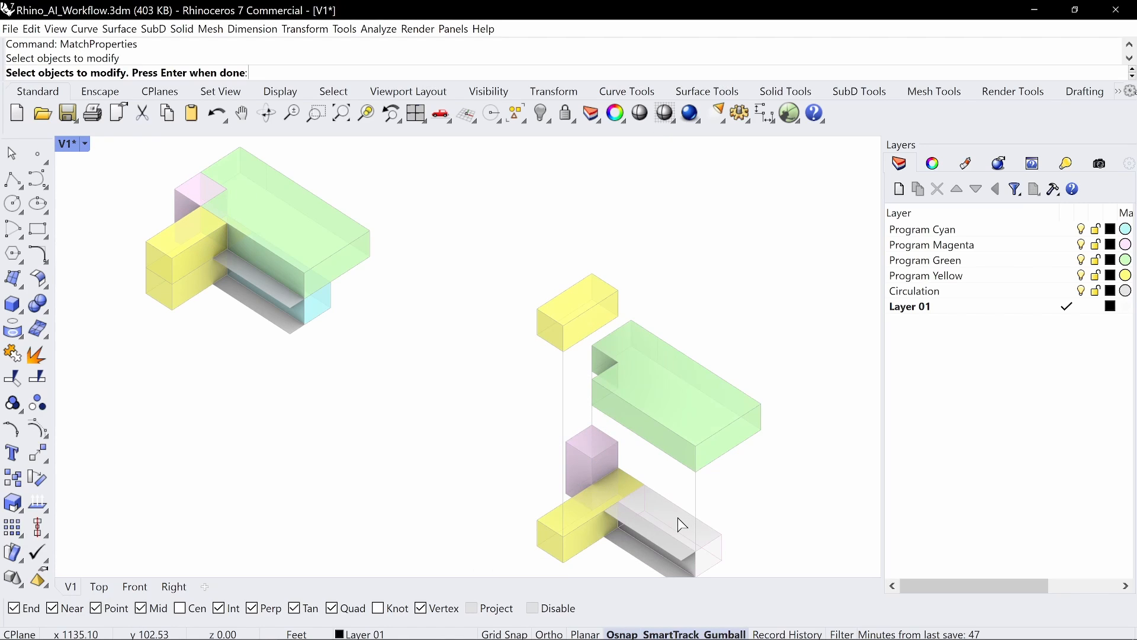
key(Return)
click(328, 306)
key(Return)
Step: Restore the V1 view and window-select the whole massing model
right_drag(495, 432, 533, 445)
right_drag(398, 256, 492, 354)
scroll(373, 314, up, 5)
right_drag(375, 312, 409, 288)
text(V1)
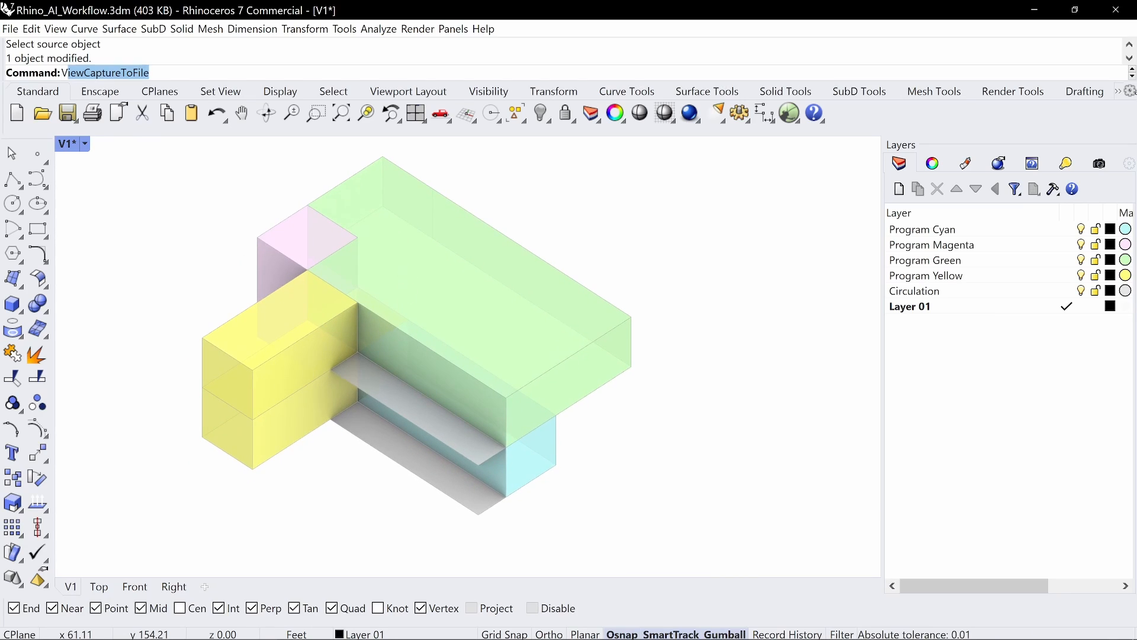
key(Return)
right_drag(521, 401, 517, 396)
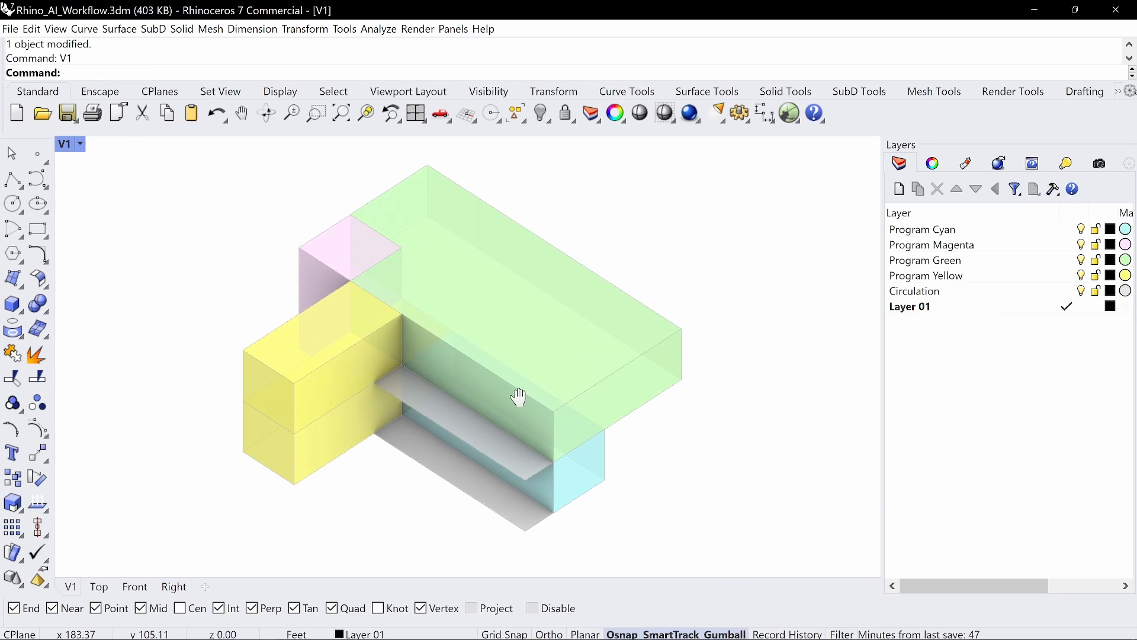
drag(825, 148, 143, 562)
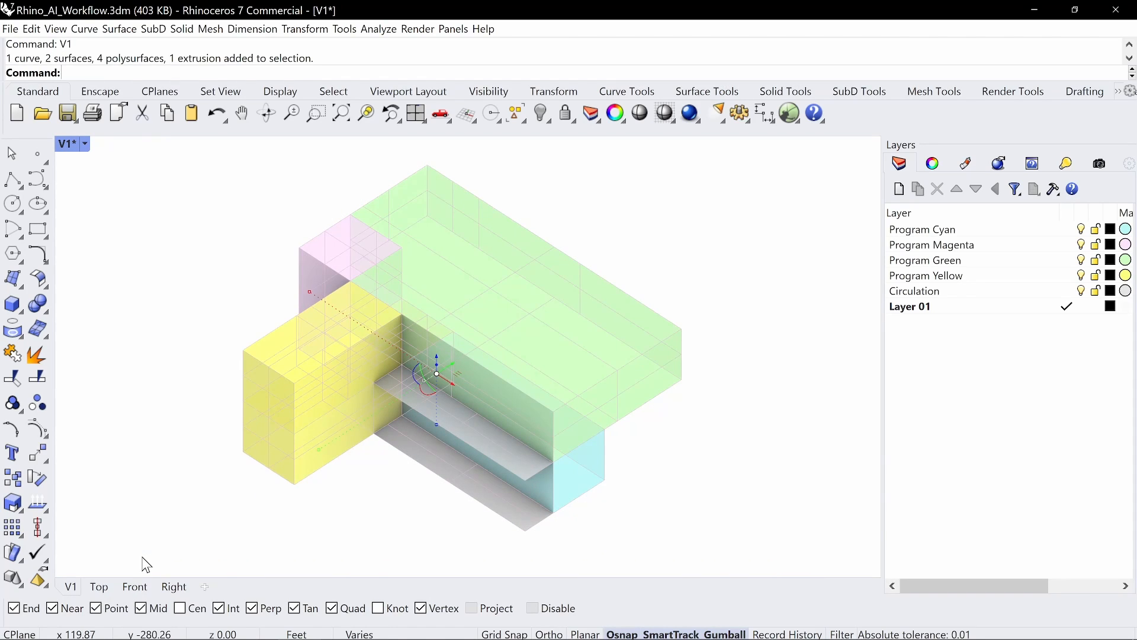
Step: Run Make2D with Scene silhouette unchecked to generate the V1 line drawing
text(Make2D)
key(Return)
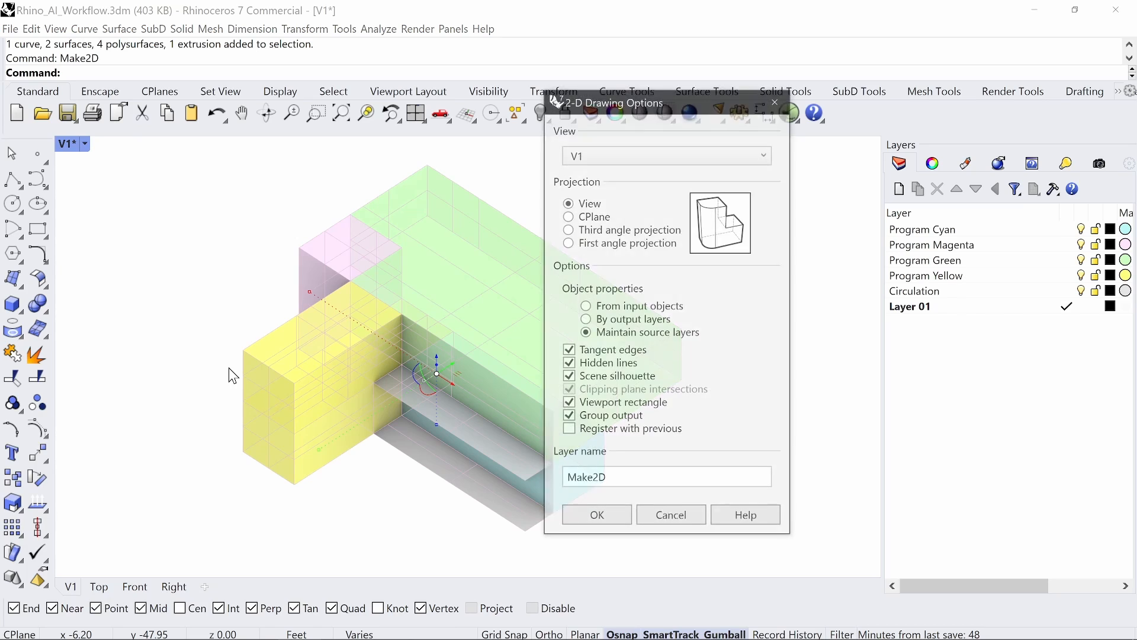
click(586, 380)
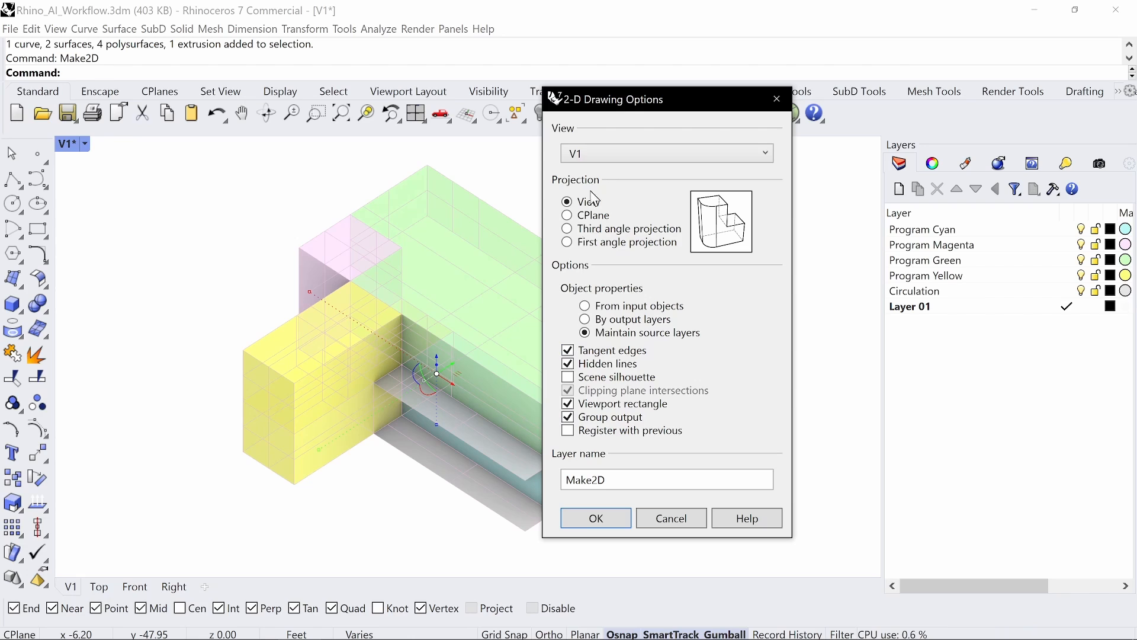
click(596, 518)
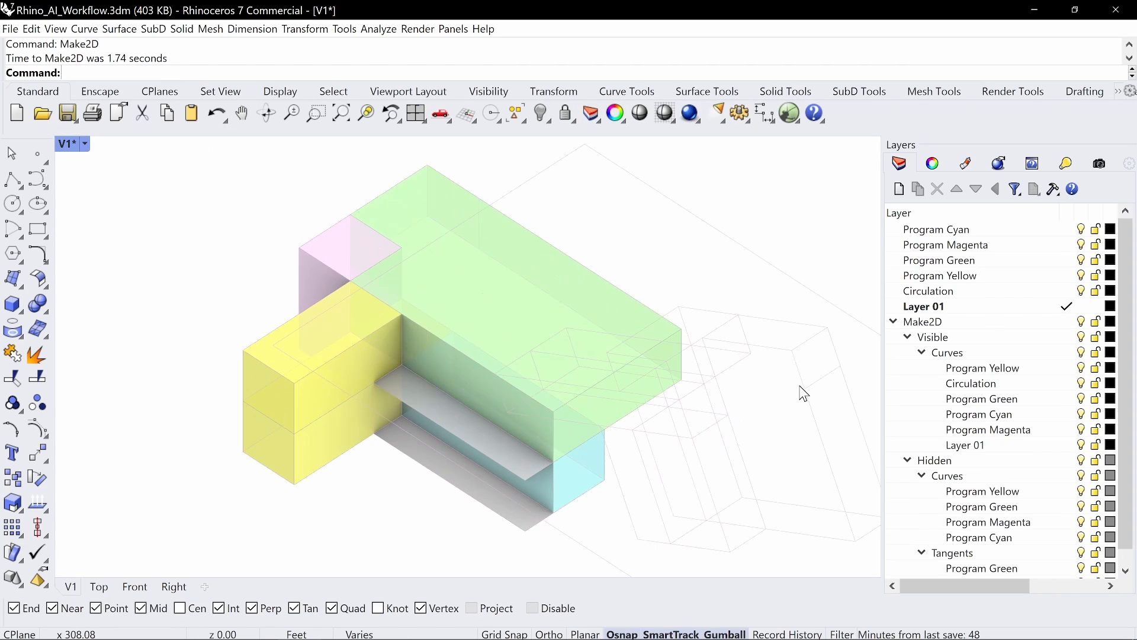
Step: Group the new Make2D curves and zoom the maximized Top view to the selected drawing
text(Group)
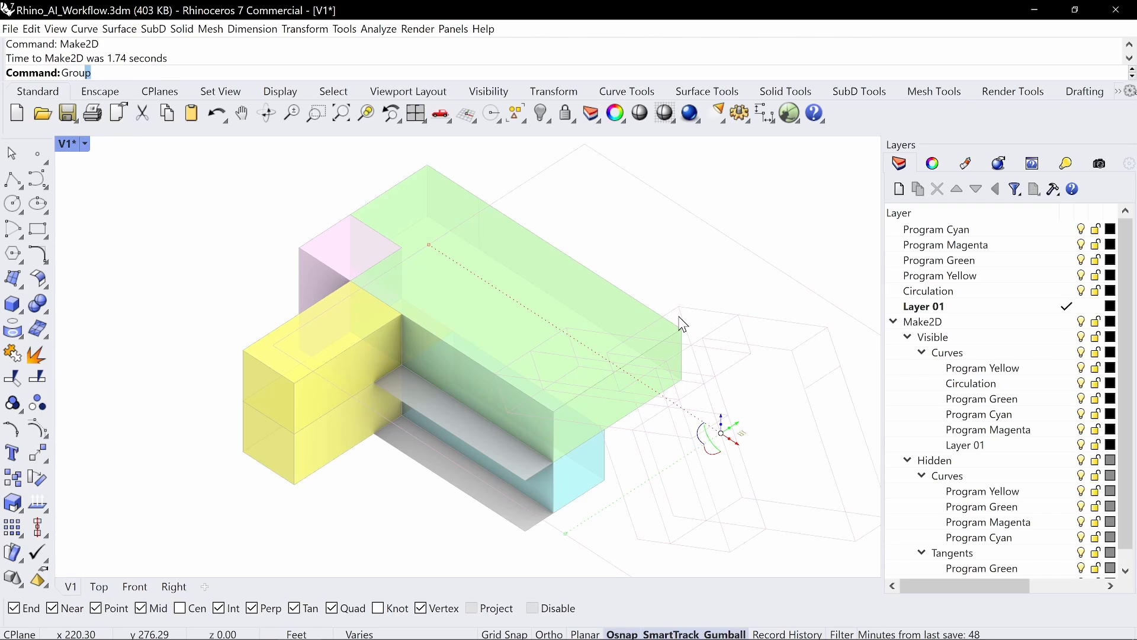
key(Return)
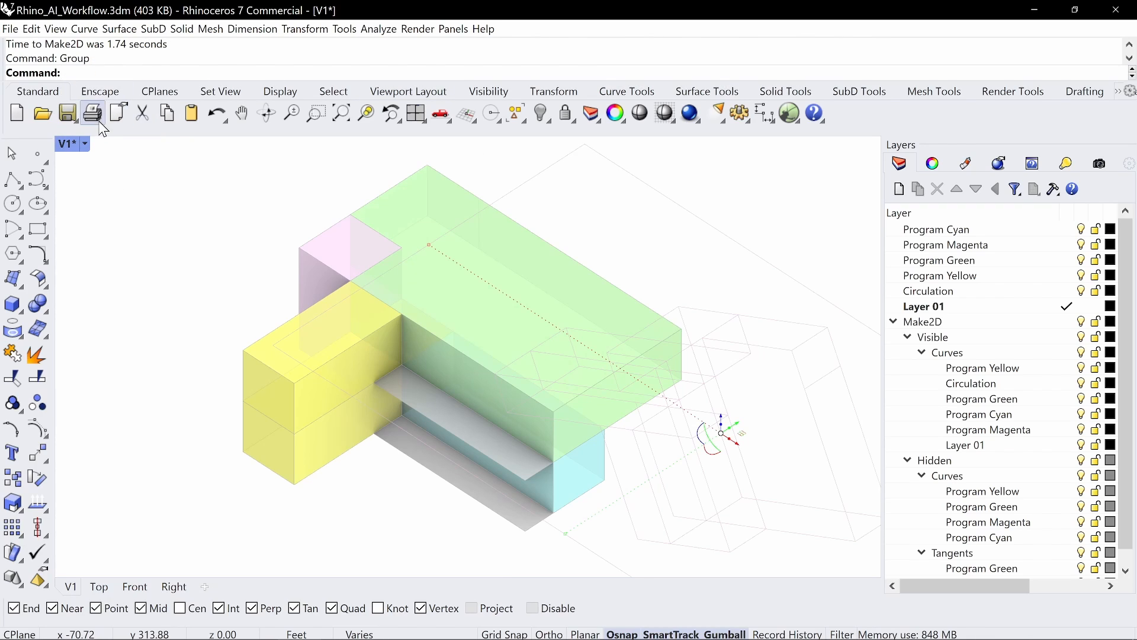
double_click(71, 146)
double_click(69, 146)
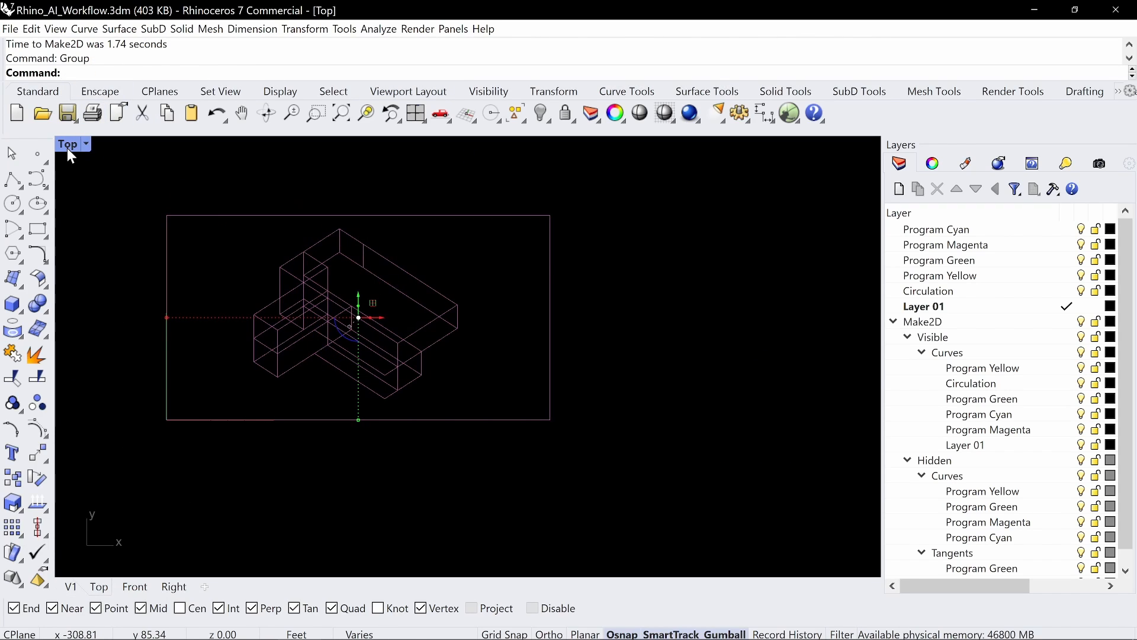
text(zs)
key(Return)
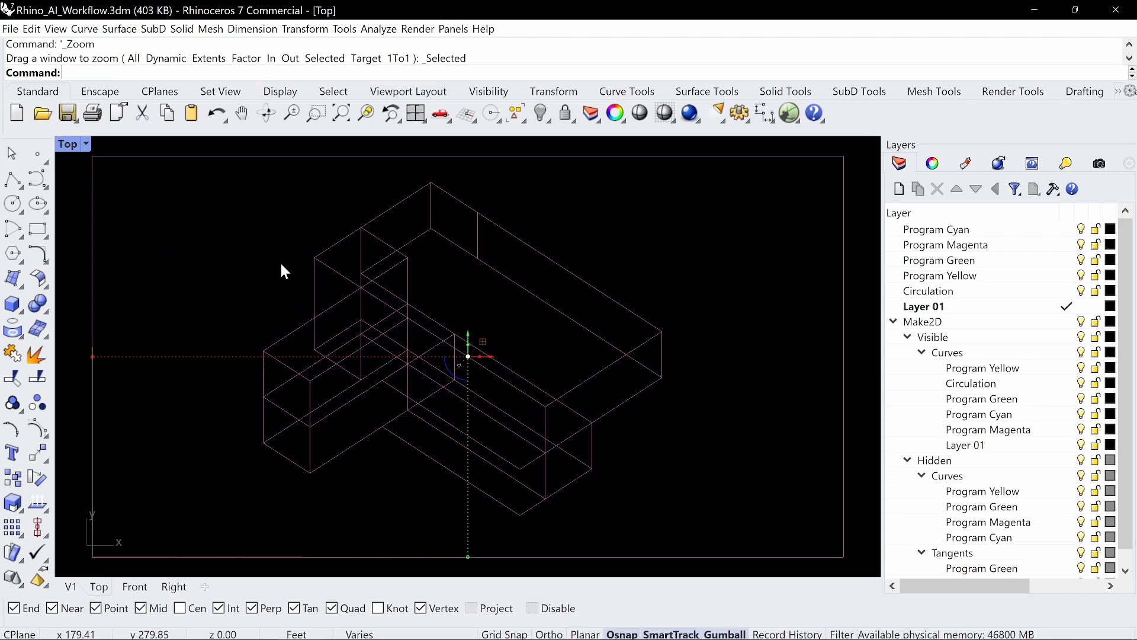
Step: Move the first Make2D drawing upward with the gumball, then clear the selection
scroll(427, 350, down, 9)
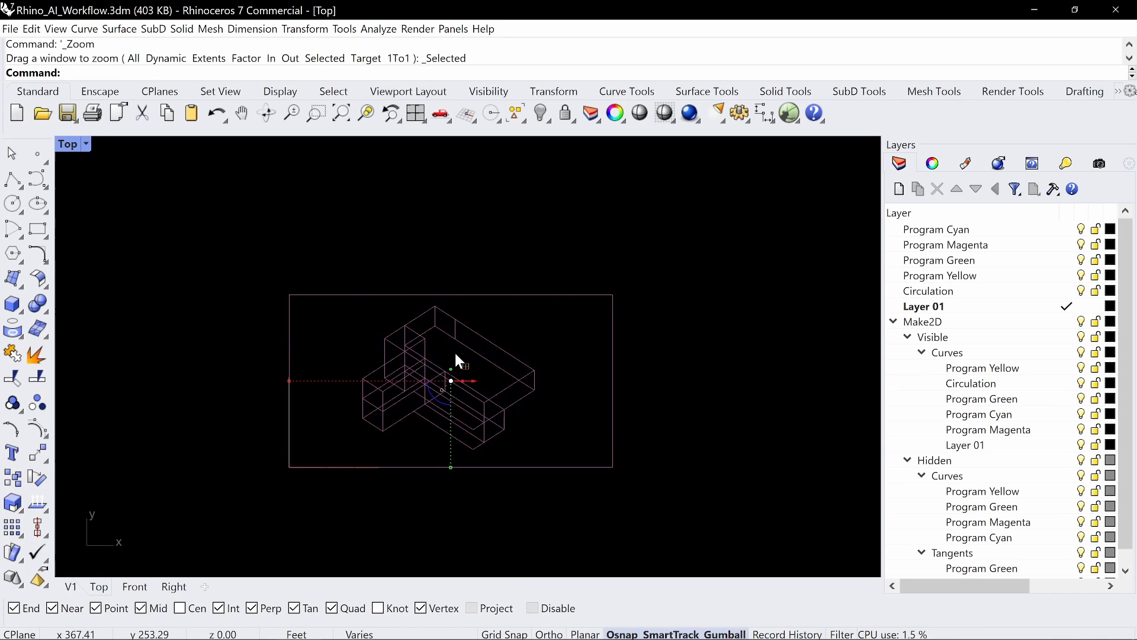
drag(450, 358, 451, 199)
right_drag(535, 268, 513, 368)
click(712, 316)
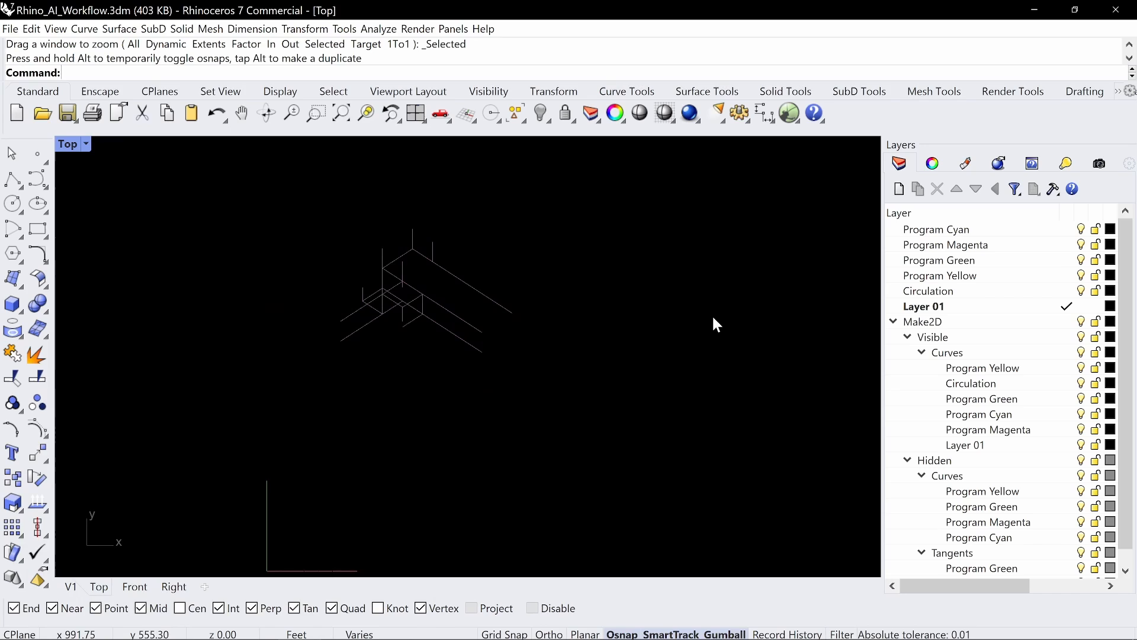
Step: Maximize the V1 perspective and center the exploded massing model in it
double_click(59, 151)
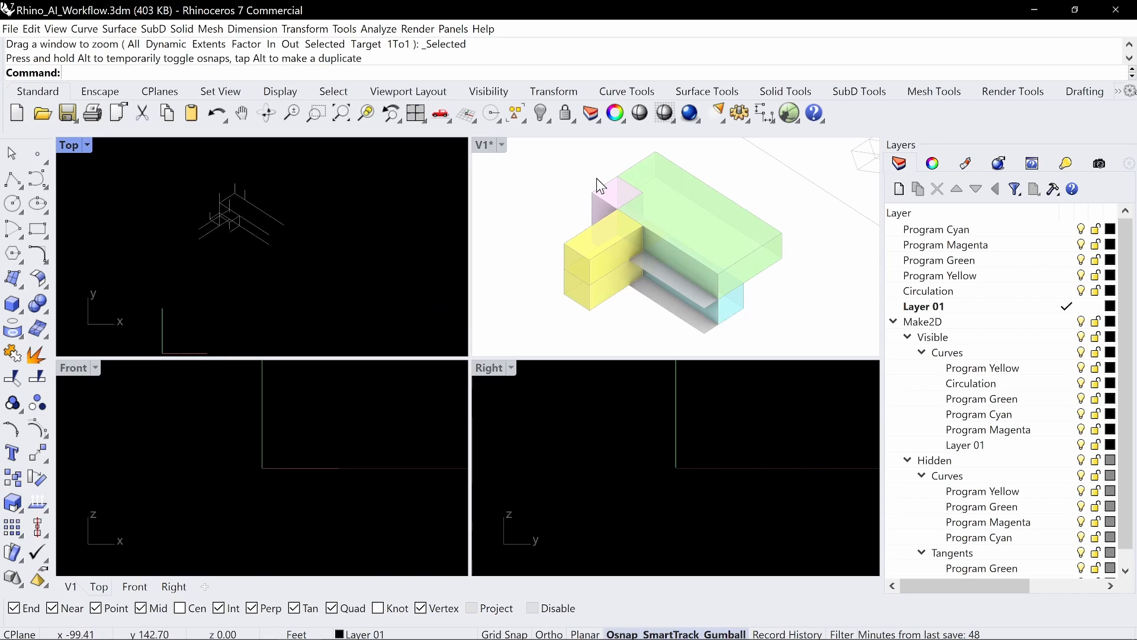
double_click(484, 145)
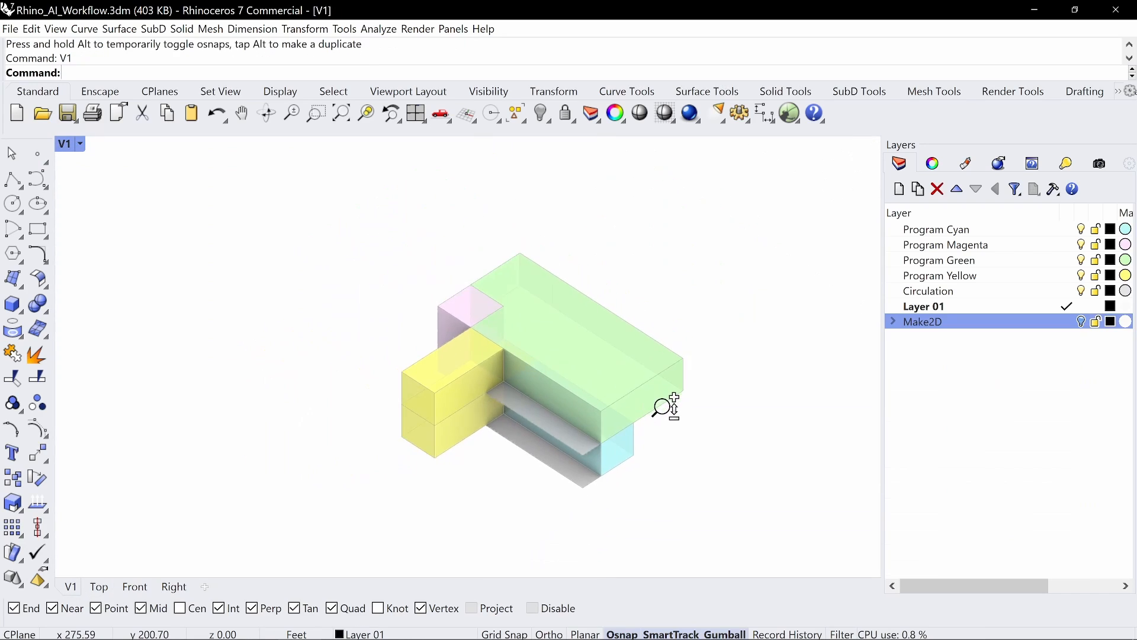
right_drag(749, 470, 206, 229)
scroll(415, 269, up, 1)
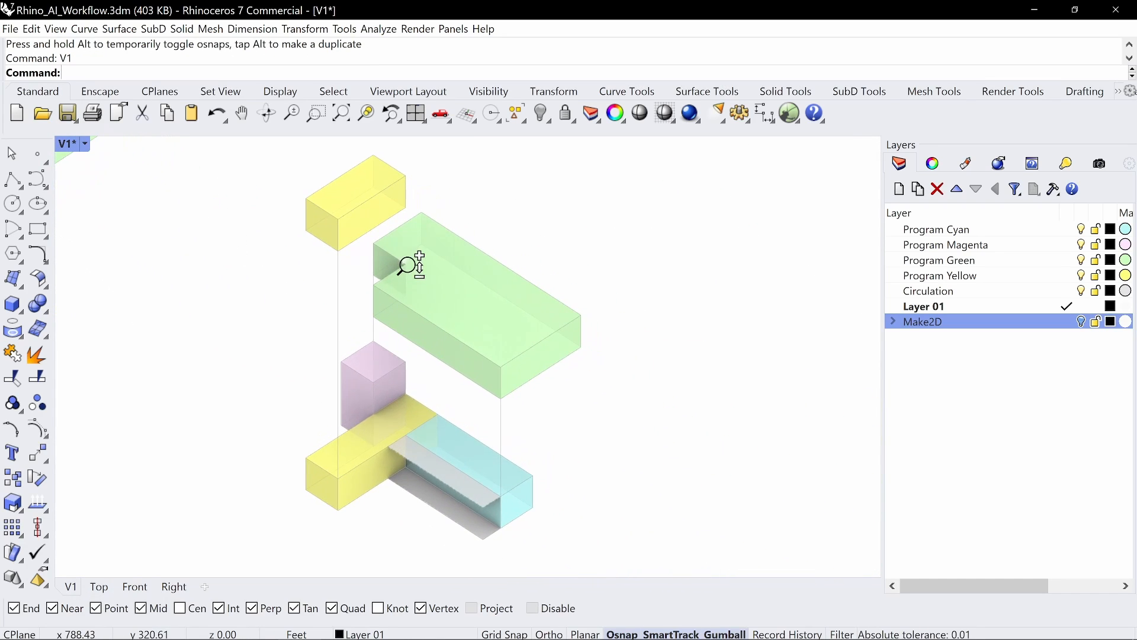
right_drag(430, 275, 401, 280)
Step: Save the current exploded-model view as named view V2
text(NamedView)
key(Return)
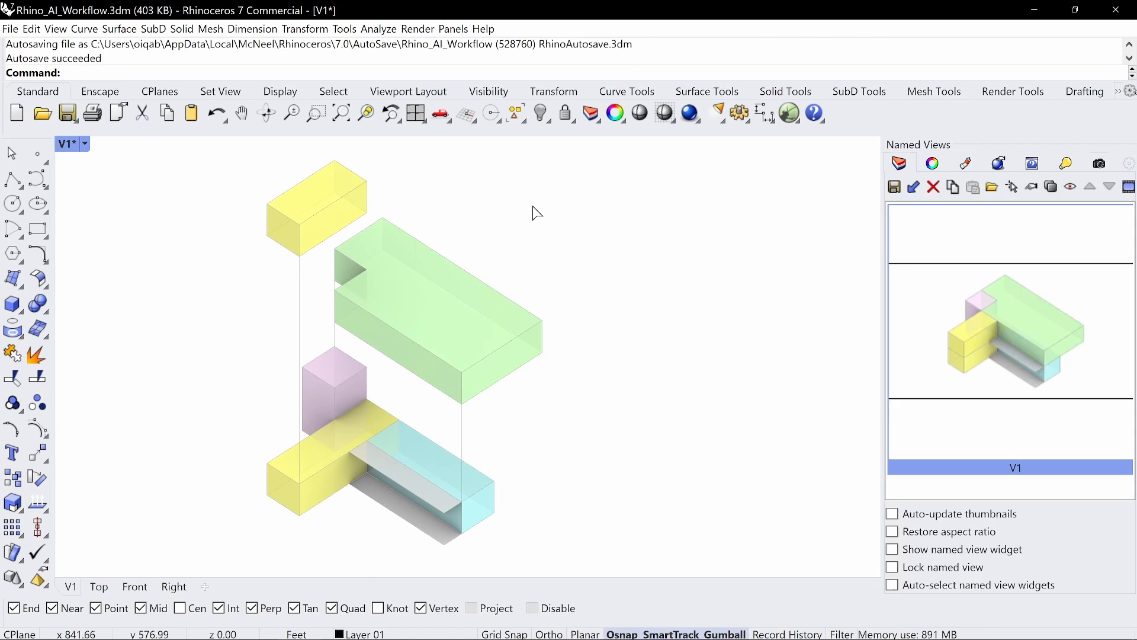
click(898, 193)
text(V2)
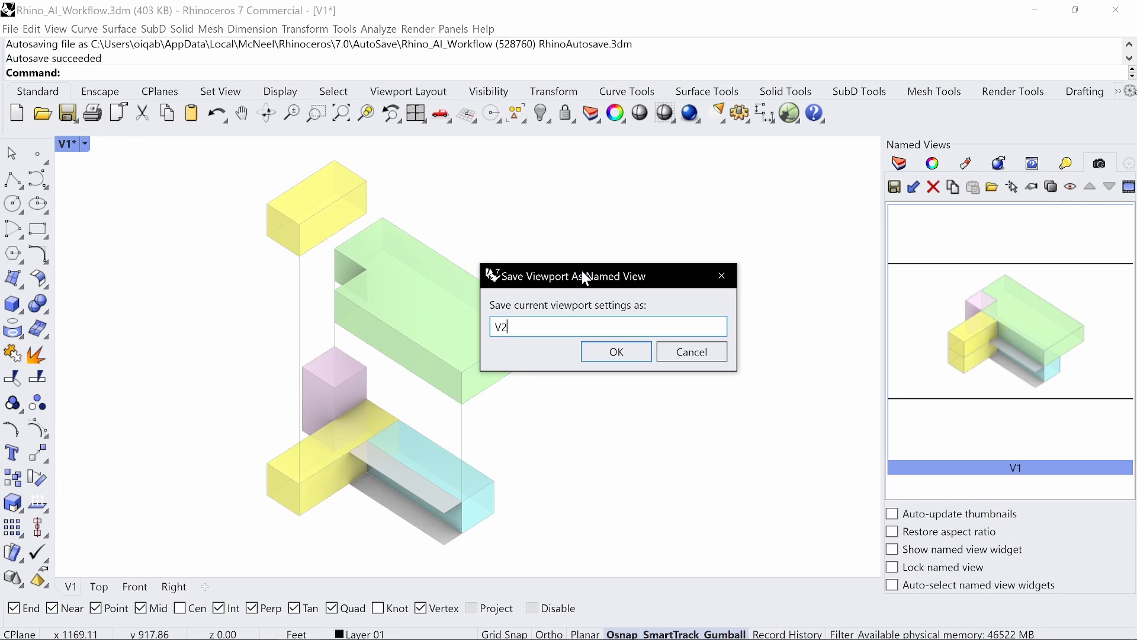
key(Return)
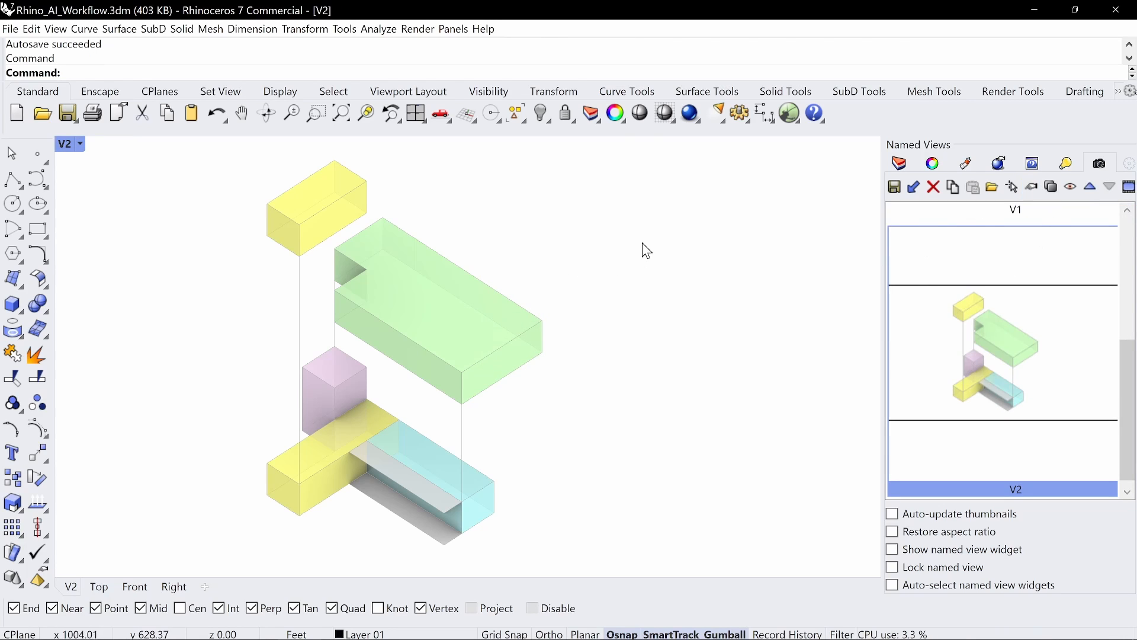
Step: Crossing-select the exploded massing model and generate a Make2D drawing from view V2
drag(607, 554, 168, 152)
text(Make2D)
key(Return)
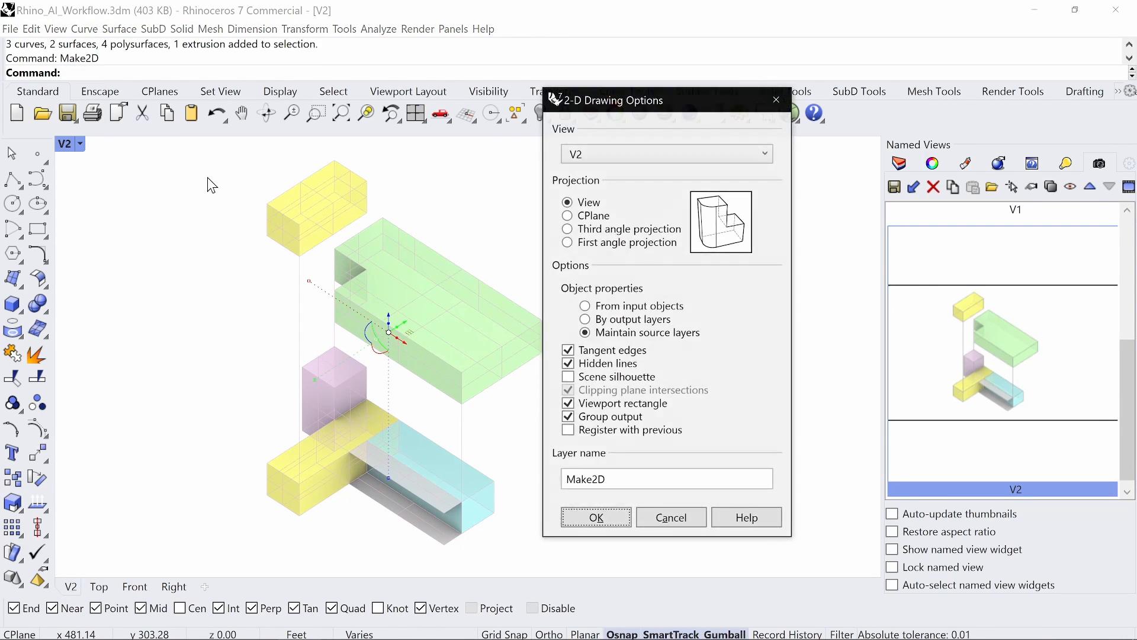
click(596, 517)
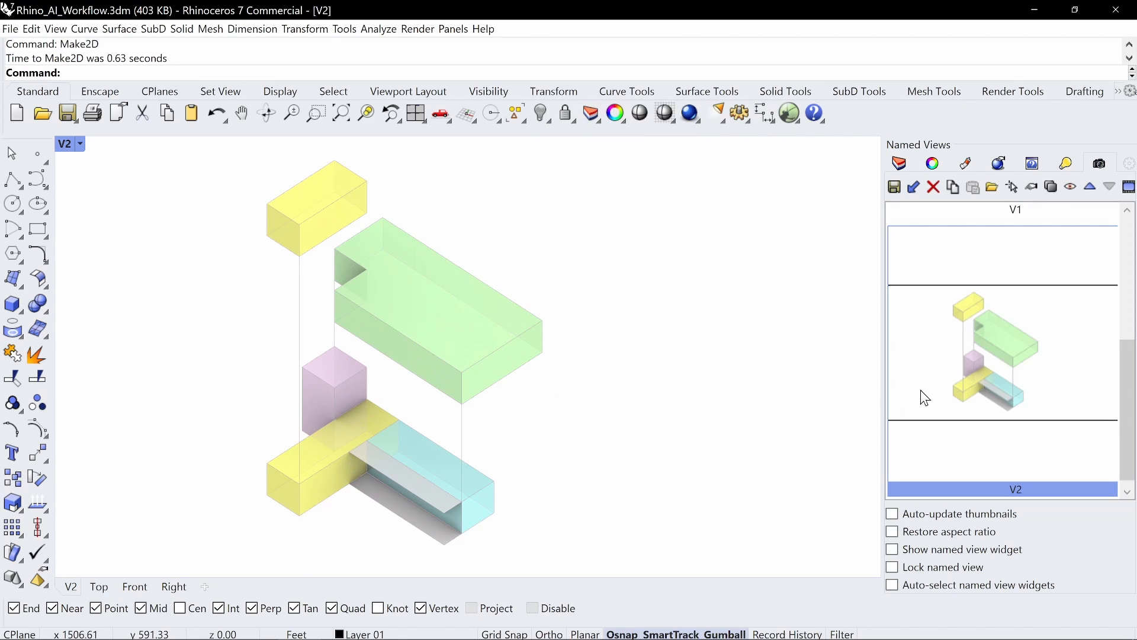
click(899, 165)
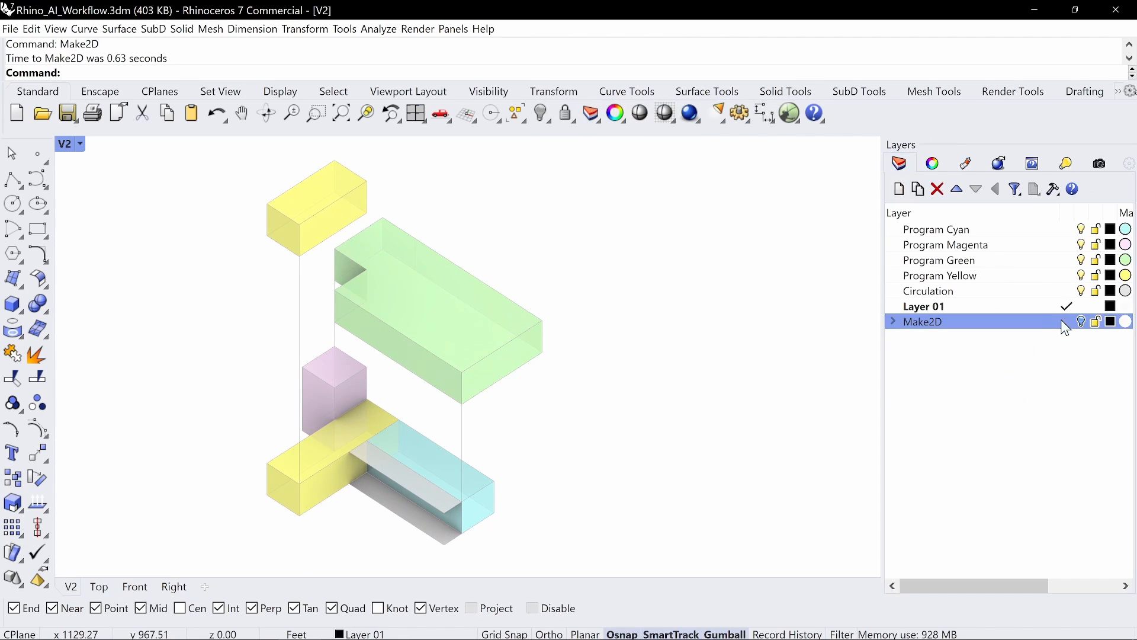
Step: Show the Make2D layer, group the new curves and move them upward
click(1080, 322)
text(Group)
key(Return)
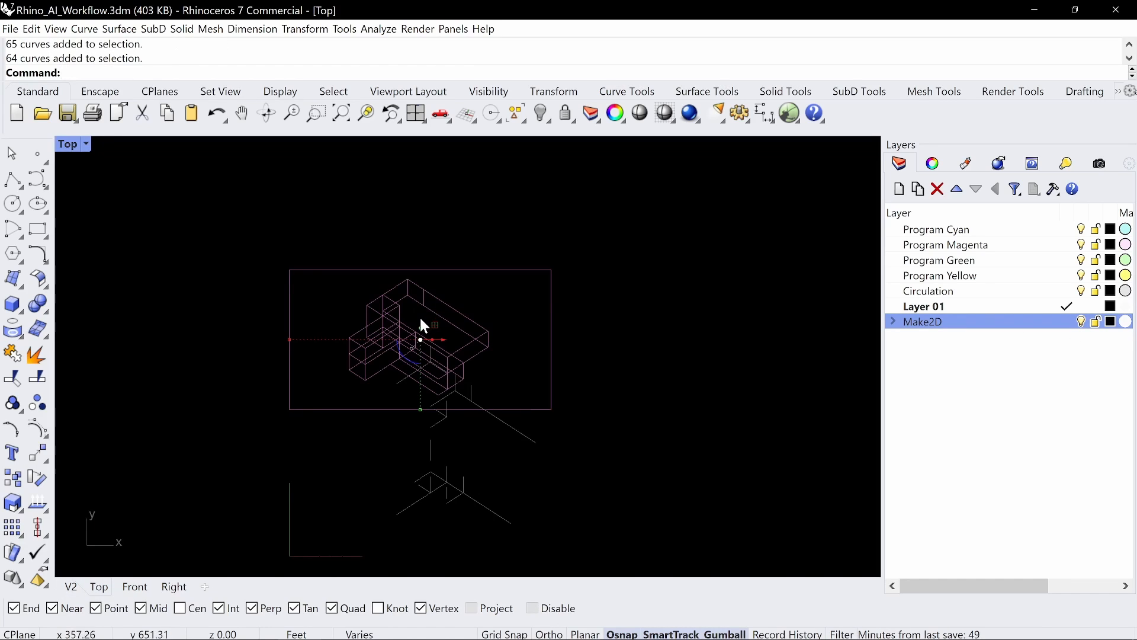
drag(420, 320, 420, 170)
right_drag(586, 410, 583, 347)
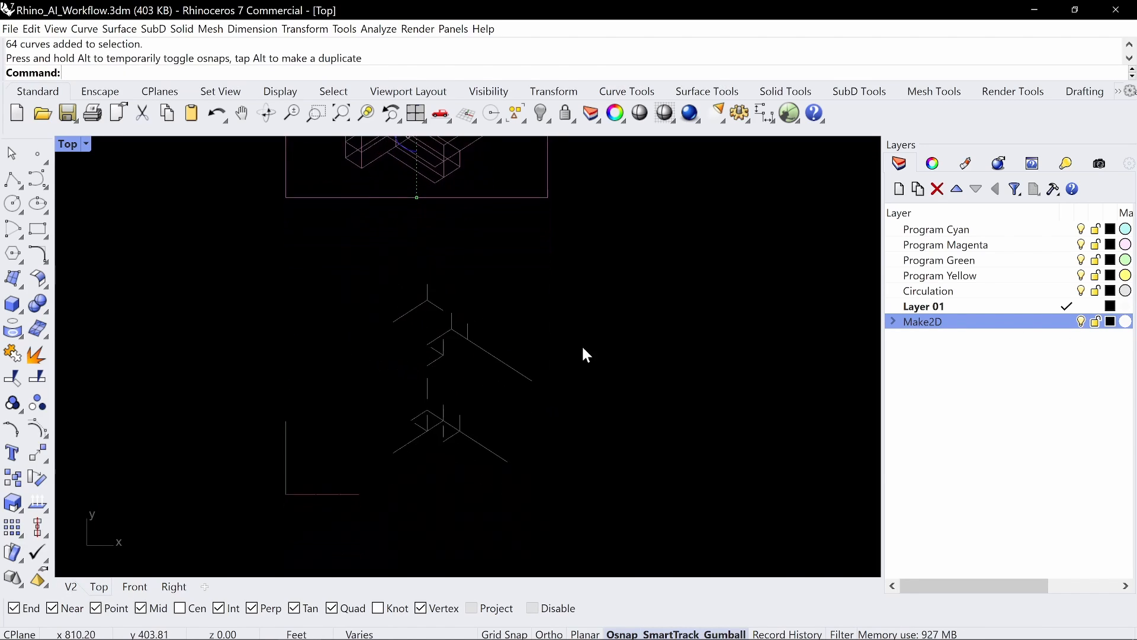
Step: Select the new drawing curves plus their outer frame and group them together
drag(554, 208, 397, 469)
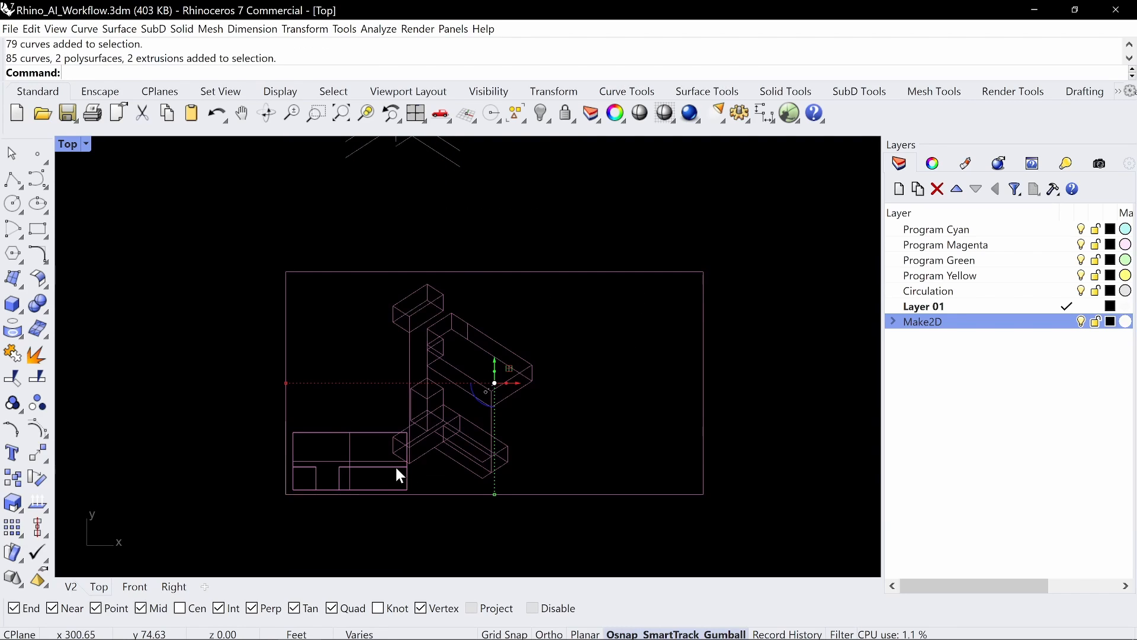
ctrl+drag(358, 421, 319, 498)
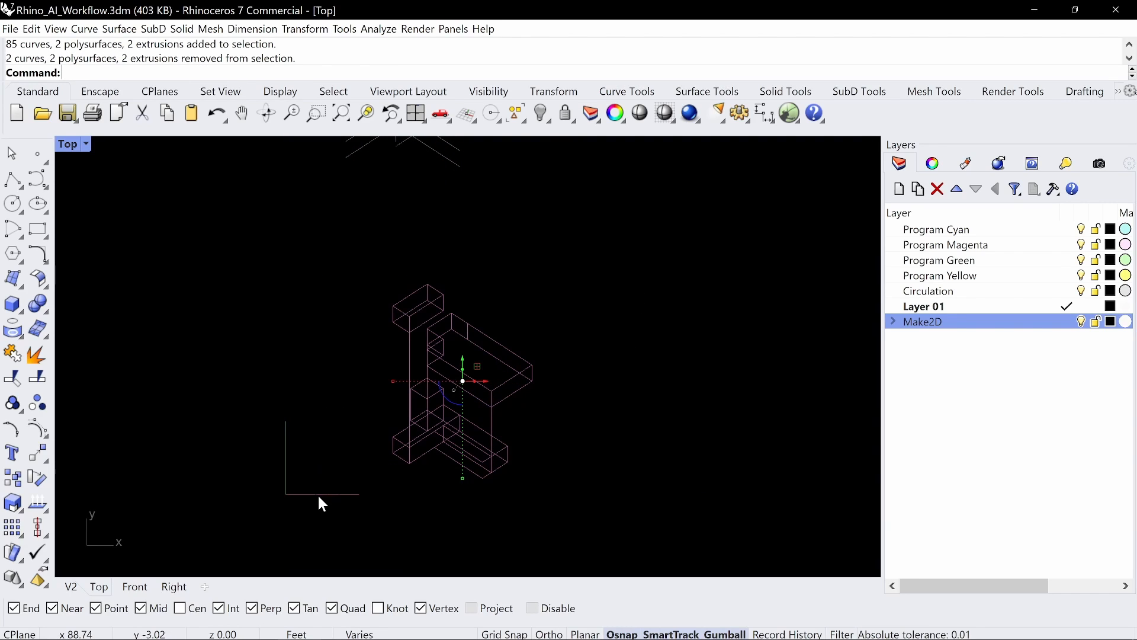
shift+drag(569, 227, 500, 325)
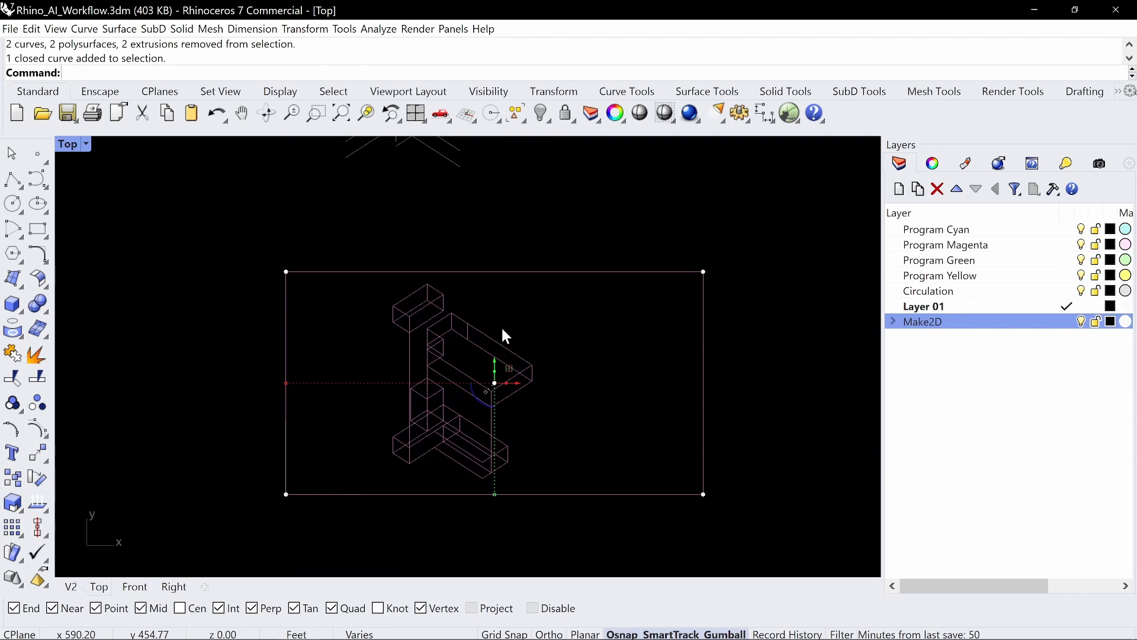
text(group)
key(Return)
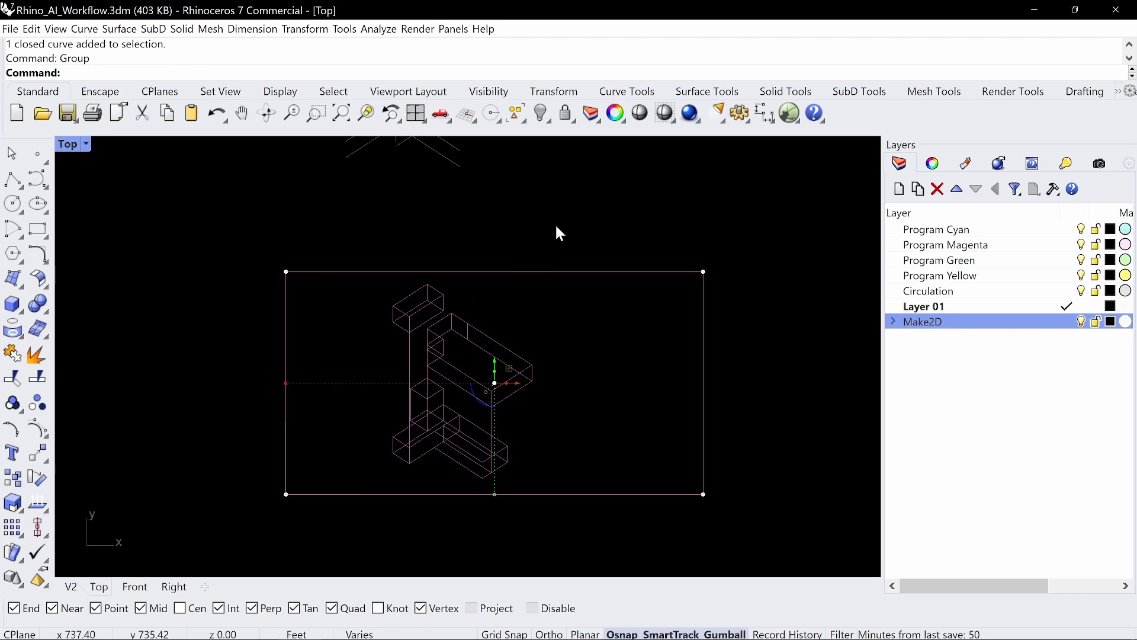
Step: Place the grouped second drawing beside the first drawing, then clear the selection
right_drag(597, 237, 532, 340)
scroll(532, 339, down, 2)
drag(477, 453, 761, 256)
right_drag(742, 277, 566, 324)
drag(332, 202, 299, 302)
drag(571, 506, 441, 301)
key(Escape)
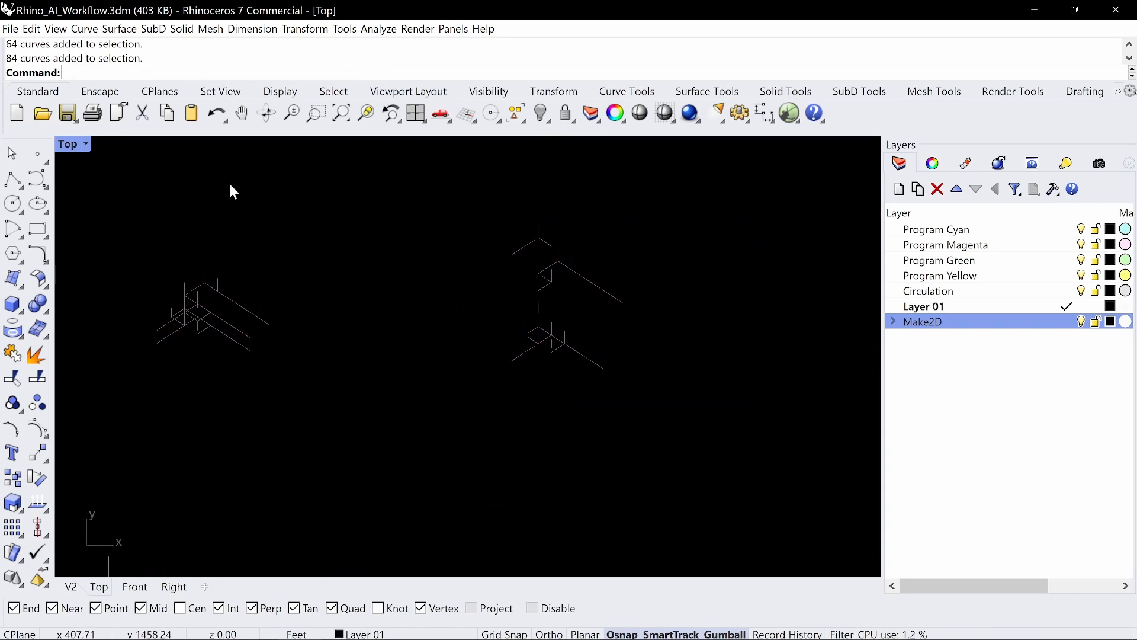
Step: Maximize the perspective viewport and toggle between saved views V1 and V2, ending on V1
double_click(67, 144)
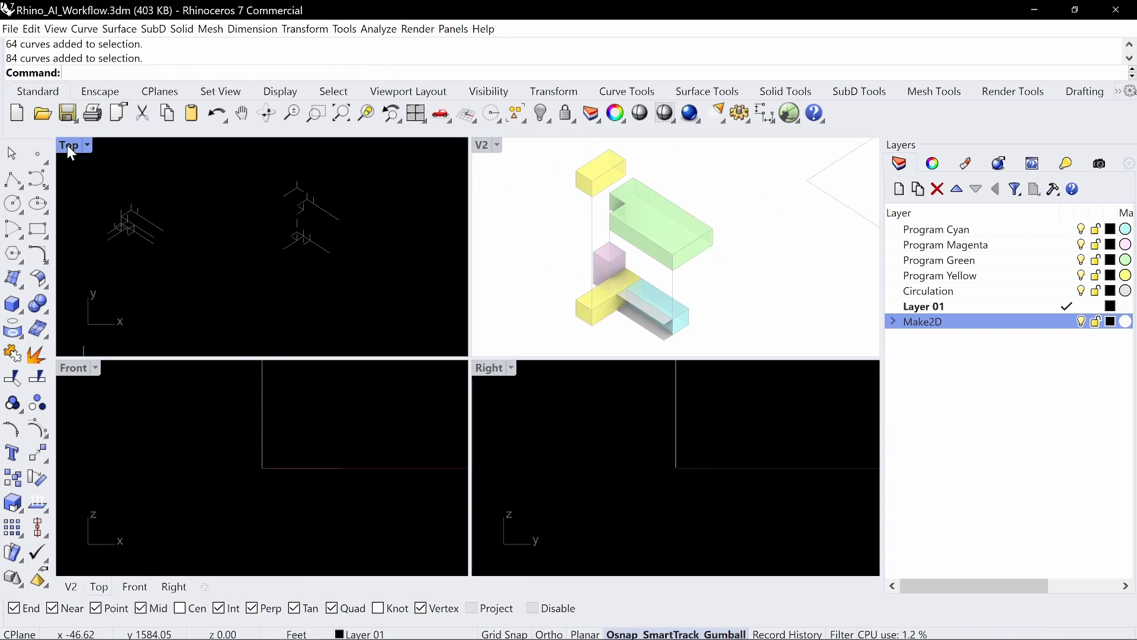
double_click(481, 145)
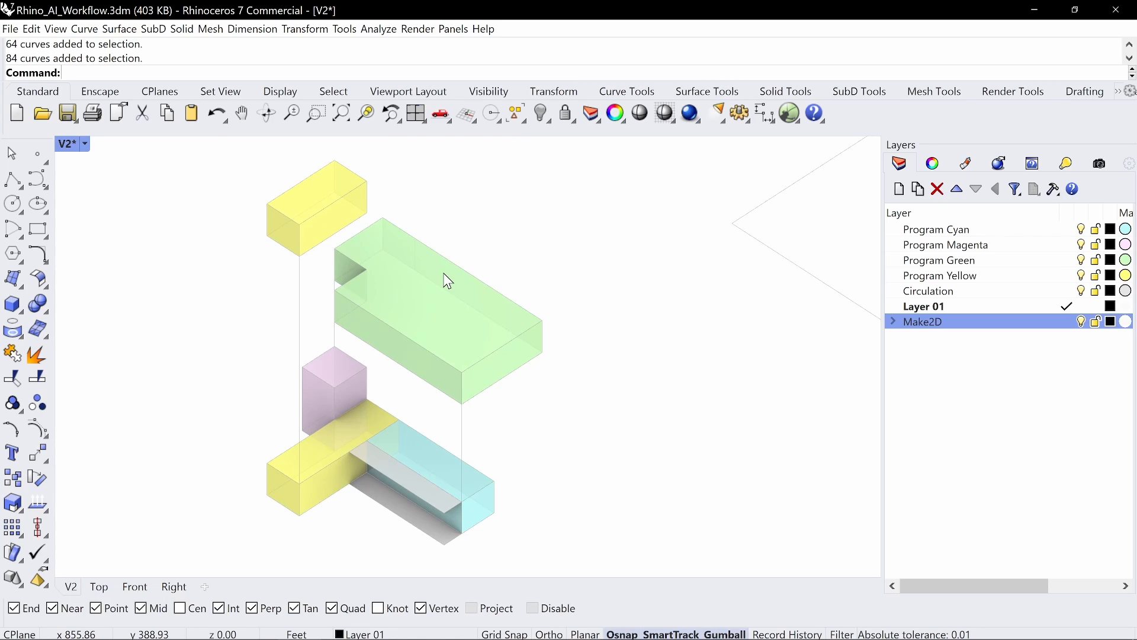
text(V1)
key(Return)
text(V2)
key(Return)
text(V2)
key(Return)
text(V1)
key(Return)
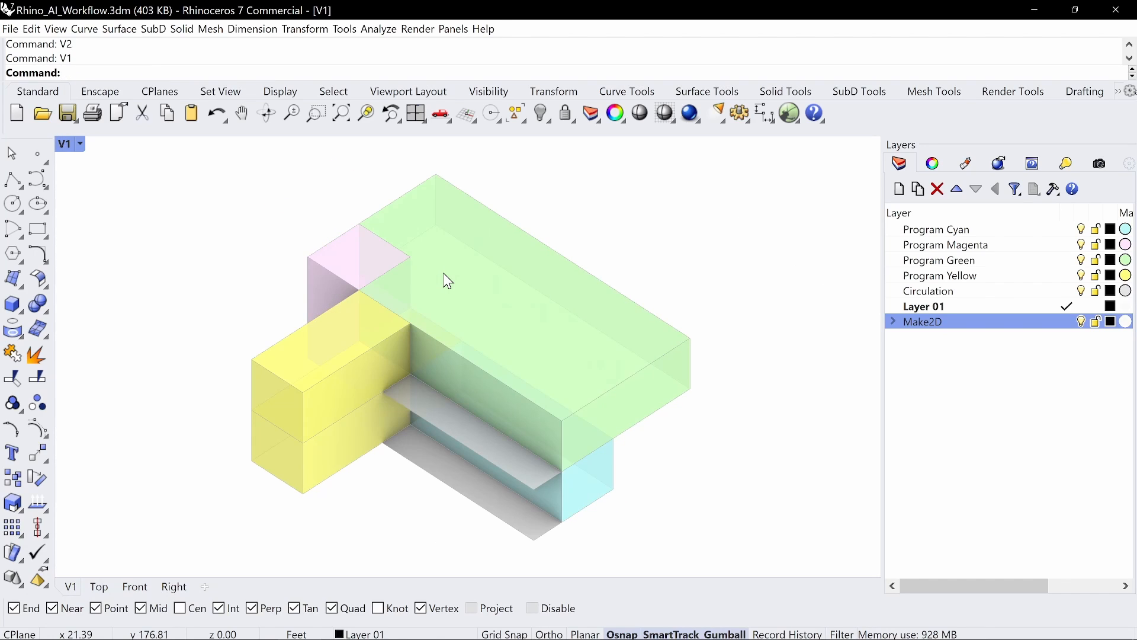
Step: Start a view capture of V1 and set a custom 4000 x 2134 resolution
text(ViewCaptureToFile)
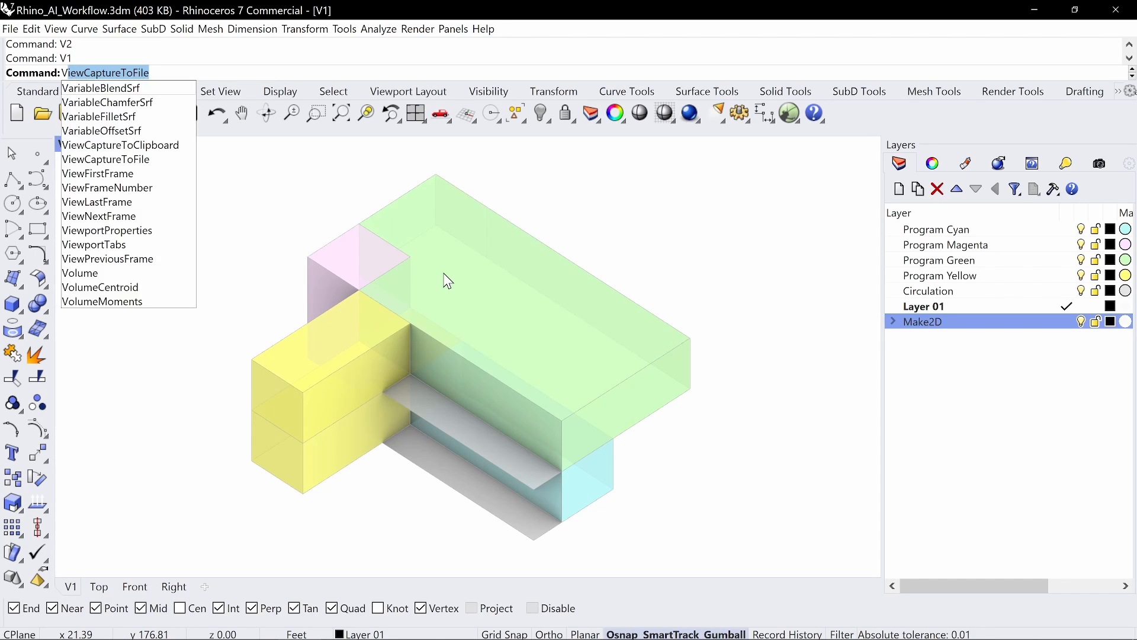
key(Return)
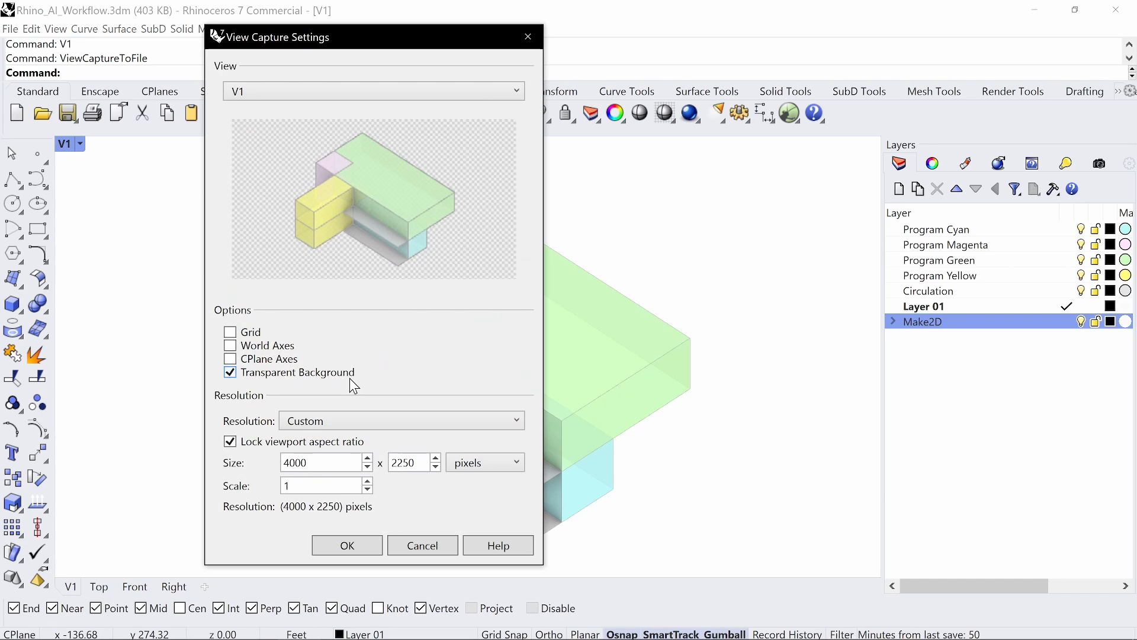
click(355, 421)
scroll(357, 407, down, 1)
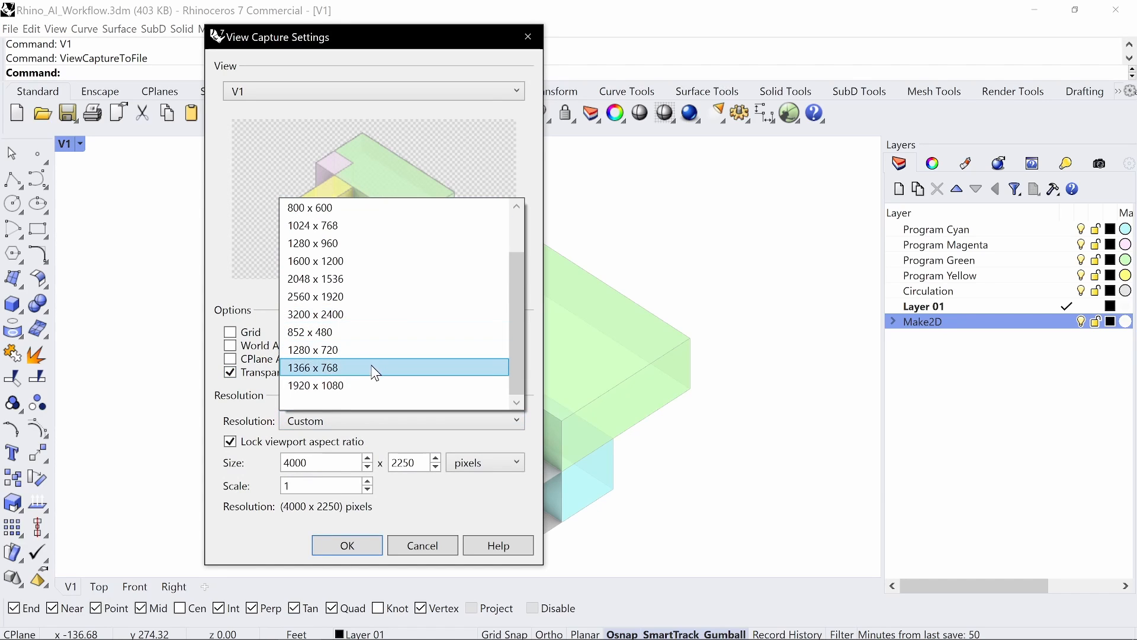
scroll(367, 382, up, 1)
click(345, 214)
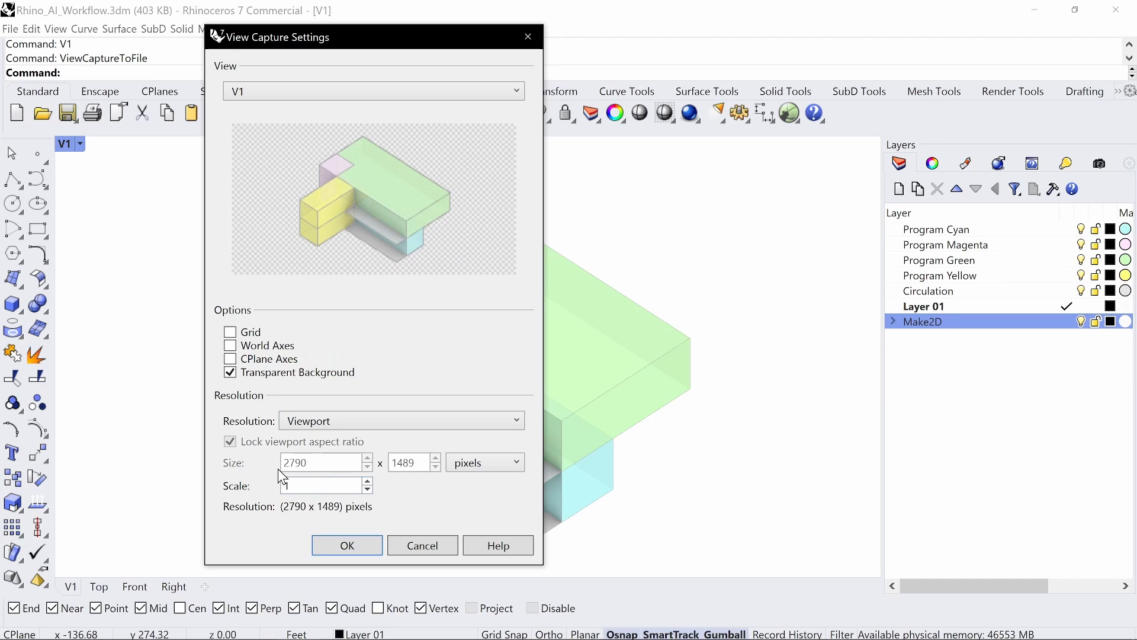
click(314, 421)
scroll(324, 243, down, 1)
scroll(324, 256, up, 1)
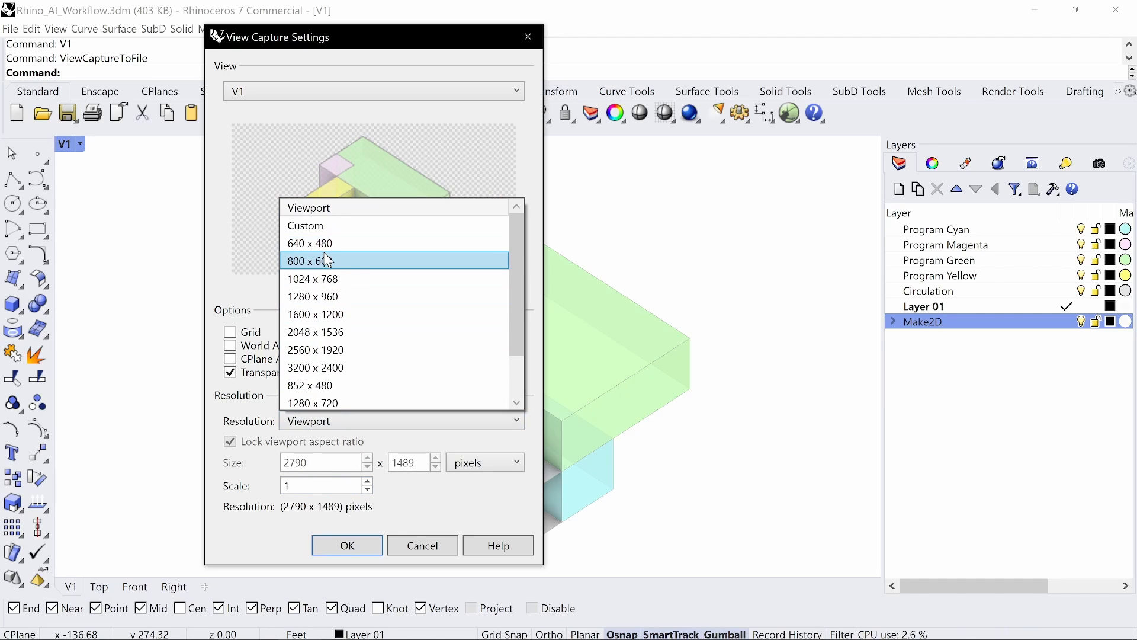
click(325, 228)
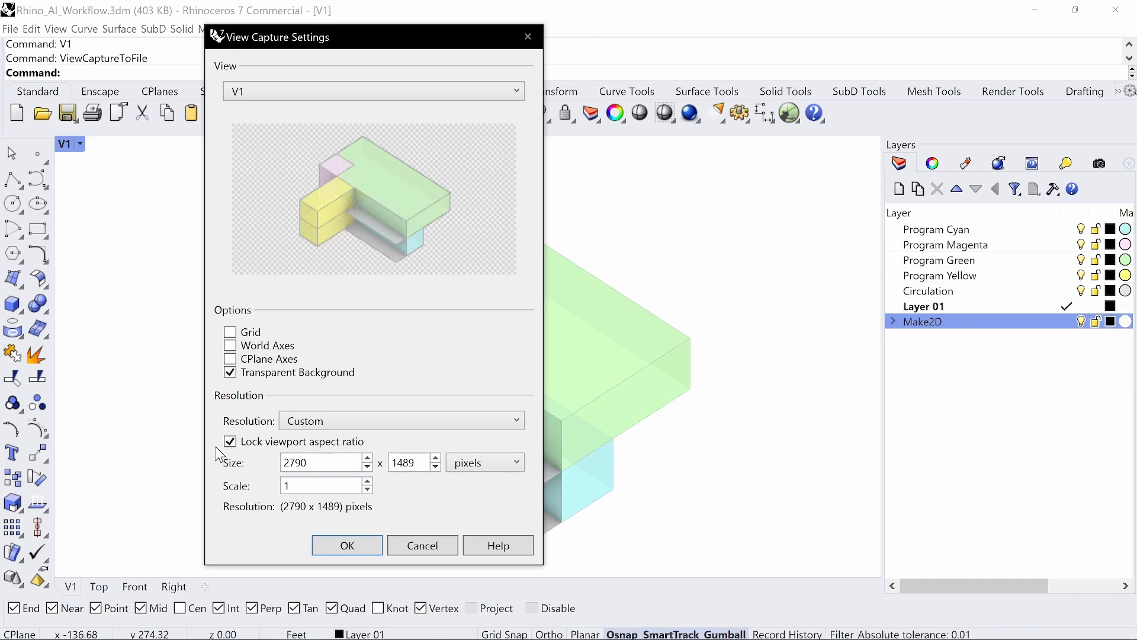
double_click(325, 464)
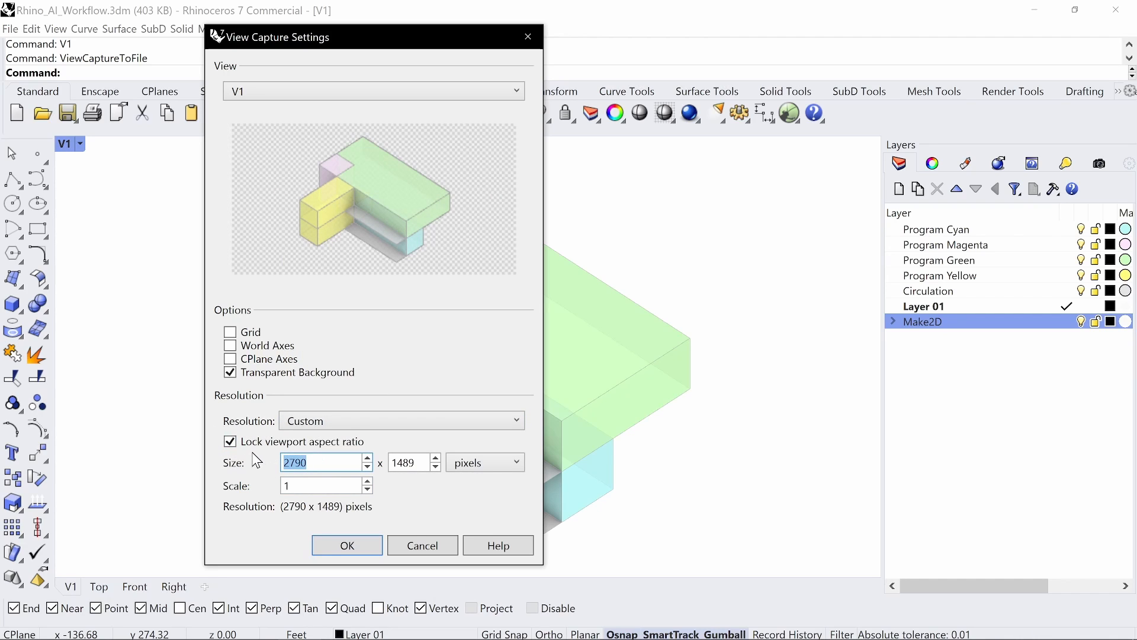
text(300)
text(0)
key(BackSpace)
key(BackSpace)
key(BackSpace)
key(BackSpace)
text(4000)
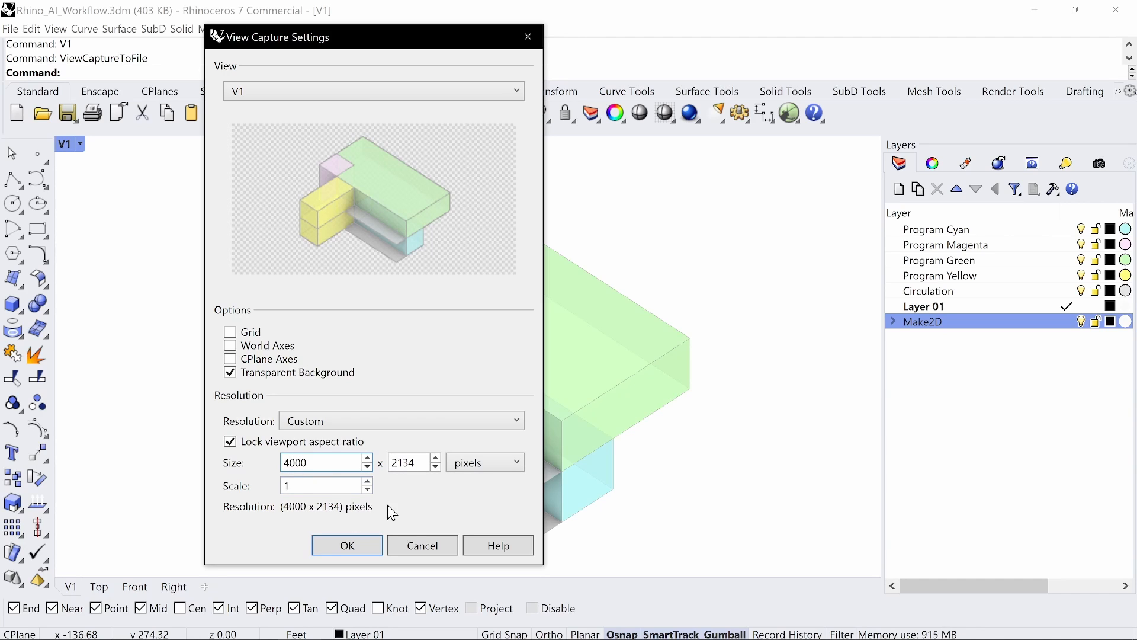
click(357, 542)
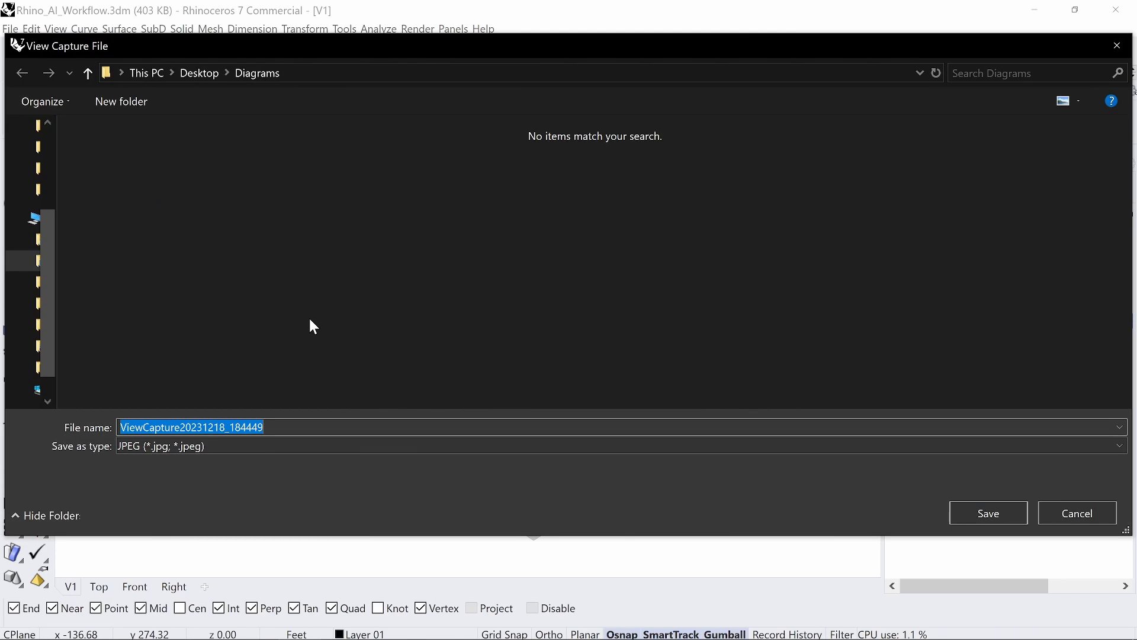
Step: Save the capture as PNG file 'Diagram 1'
text(Diagram 1)
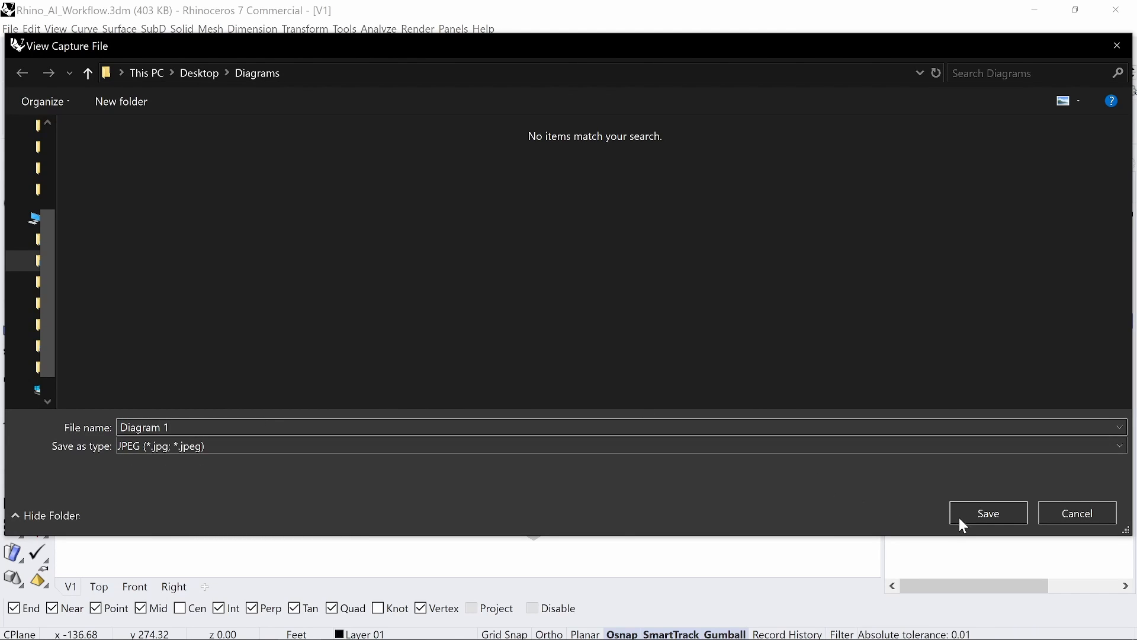
click(921, 447)
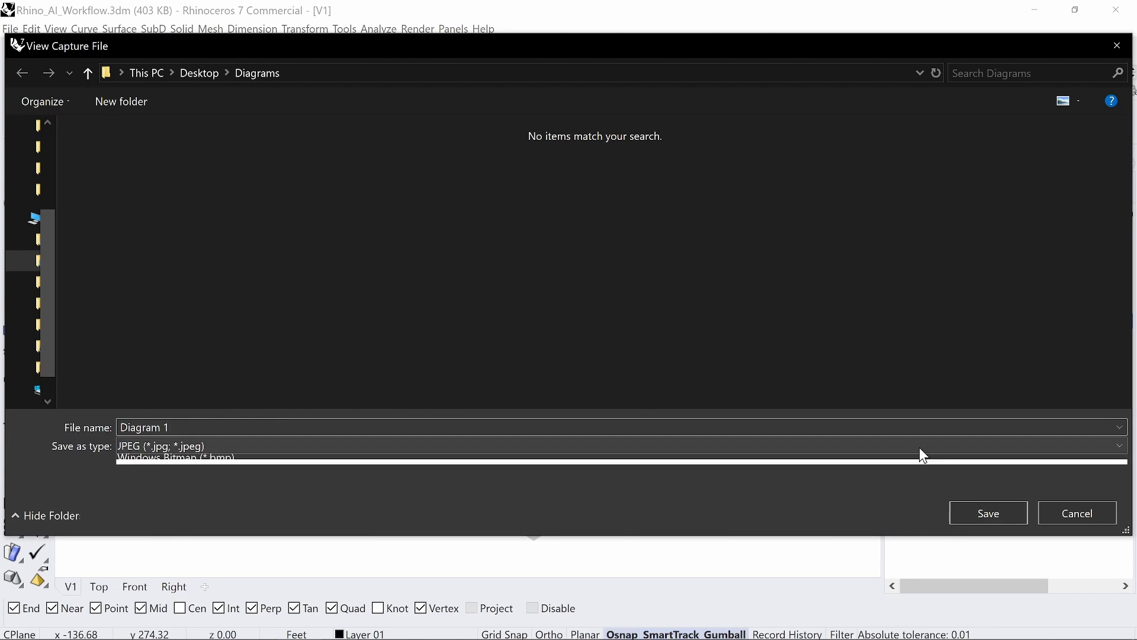
click(233, 474)
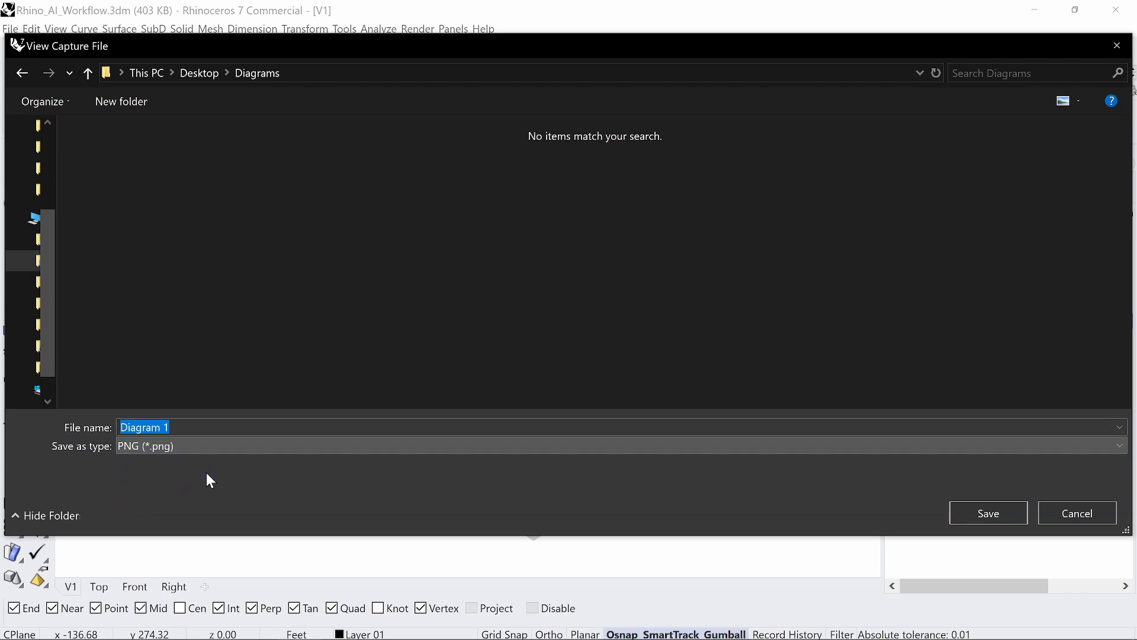
click(992, 516)
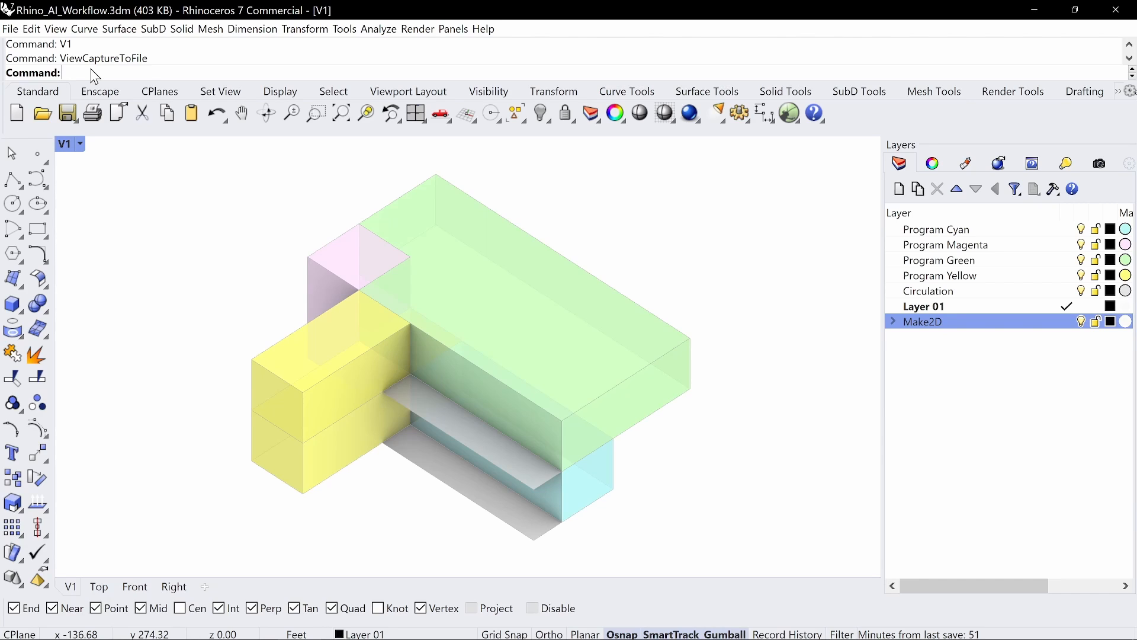
Step: Switch to view V2 and capture it with the transparent 4000 x 2134 settings
text(V2)
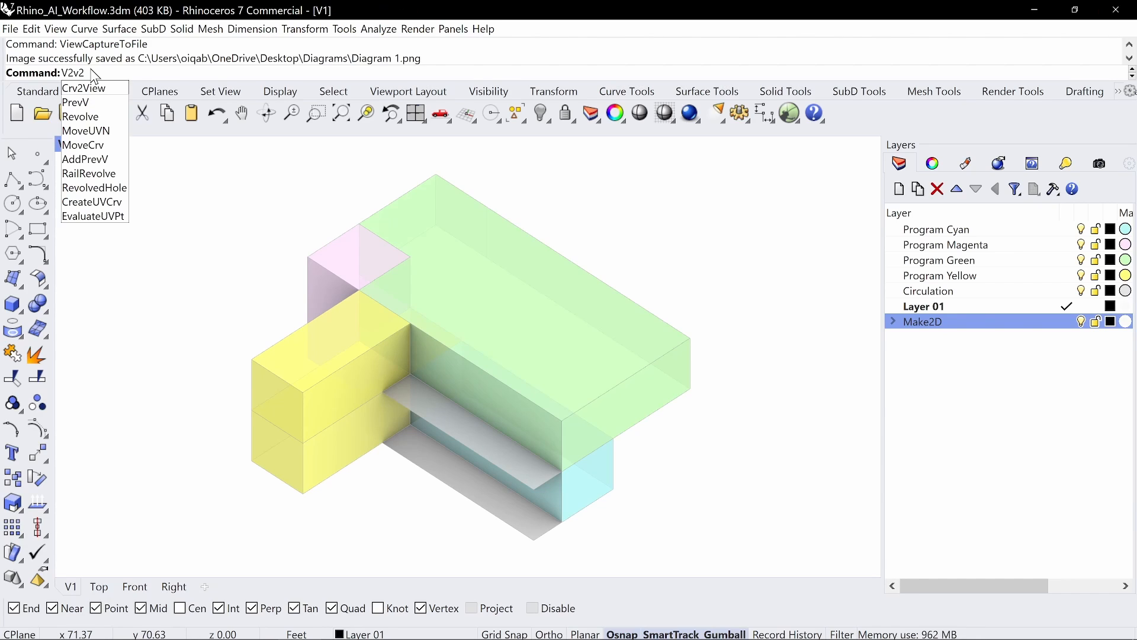
key(Return)
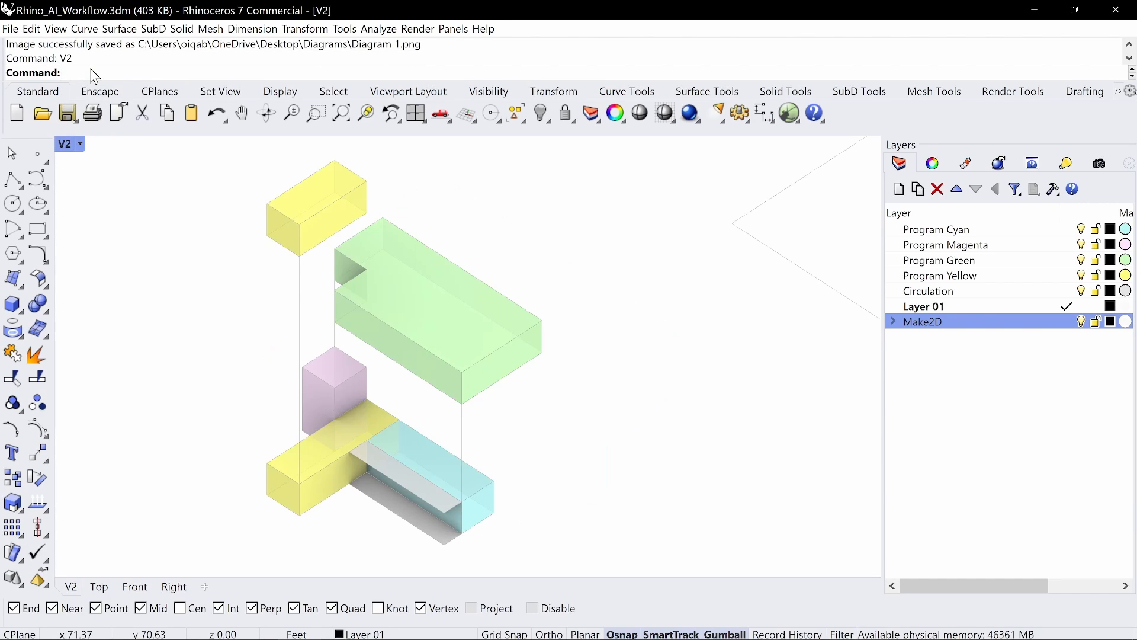
text(ViewCaptureToFile)
key(Return)
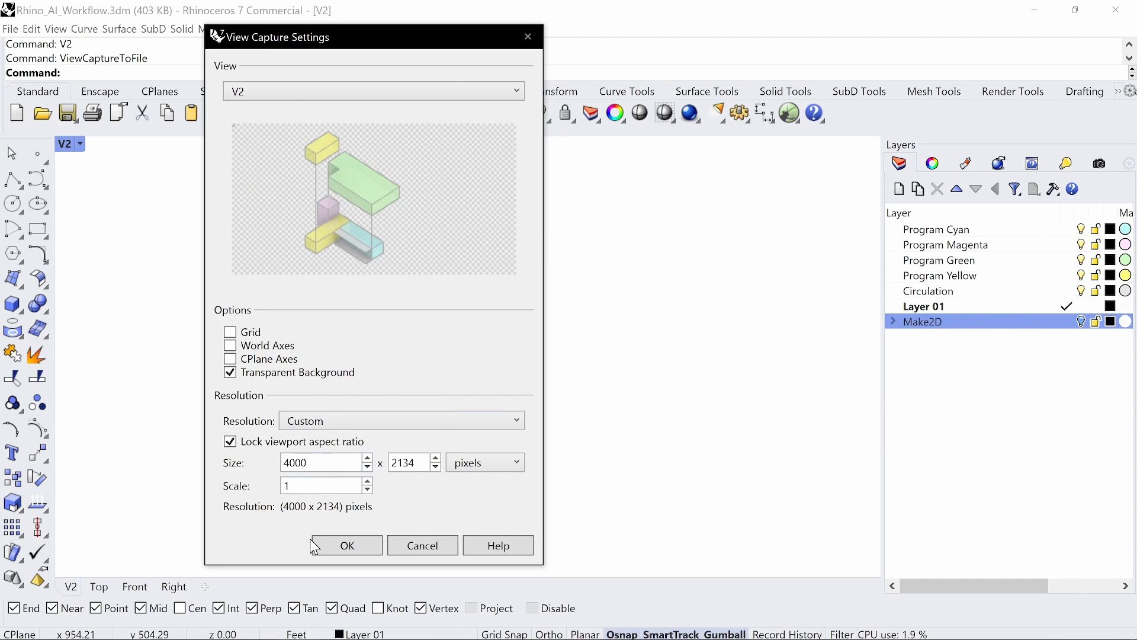
click(339, 548)
Step: Save the capture as 'Diagram 2'
click(134, 185)
click(216, 427)
key(BackSpace)
text(2)
key(Return)
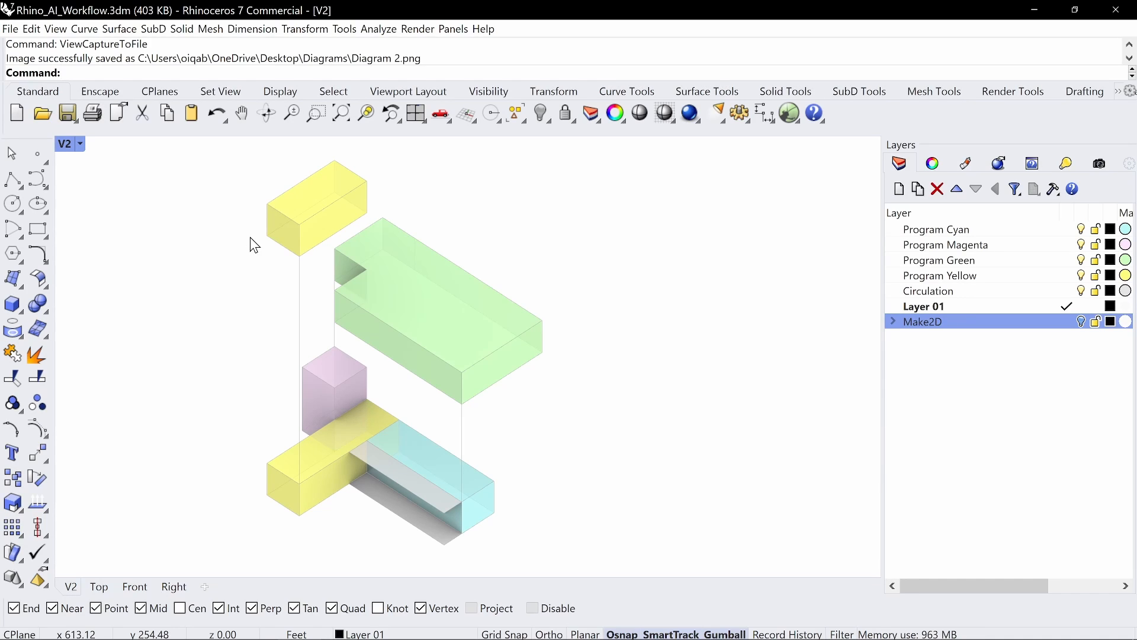
Step: Maximize the Top viewport, show the Make2D layer and select the left line drawing
mouse_move(343, 639)
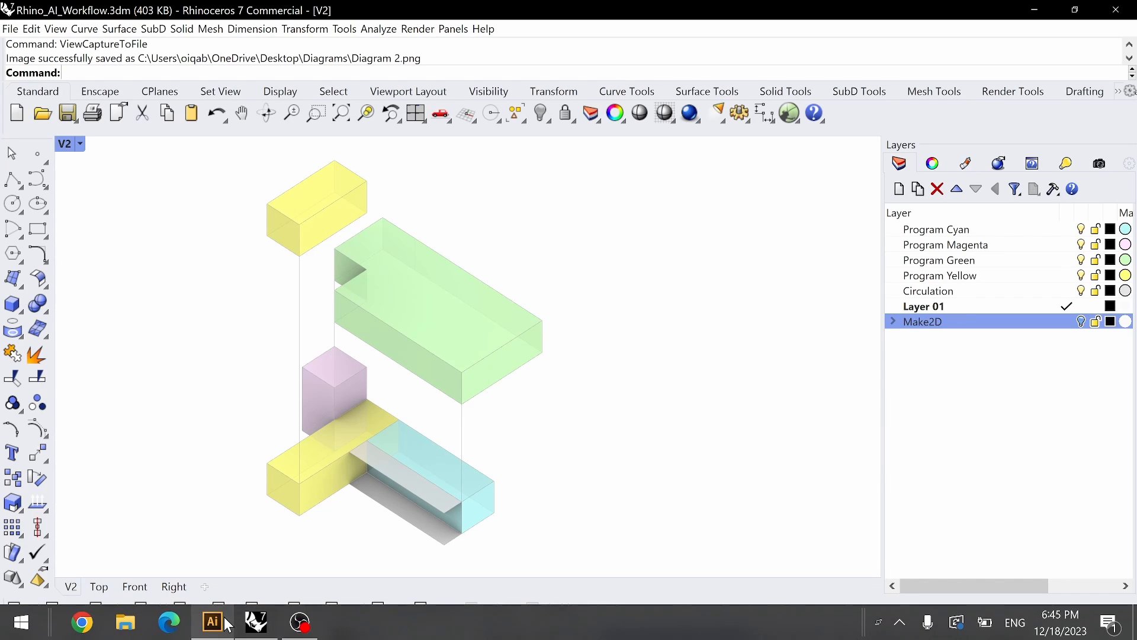
double_click(68, 146)
double_click(69, 145)
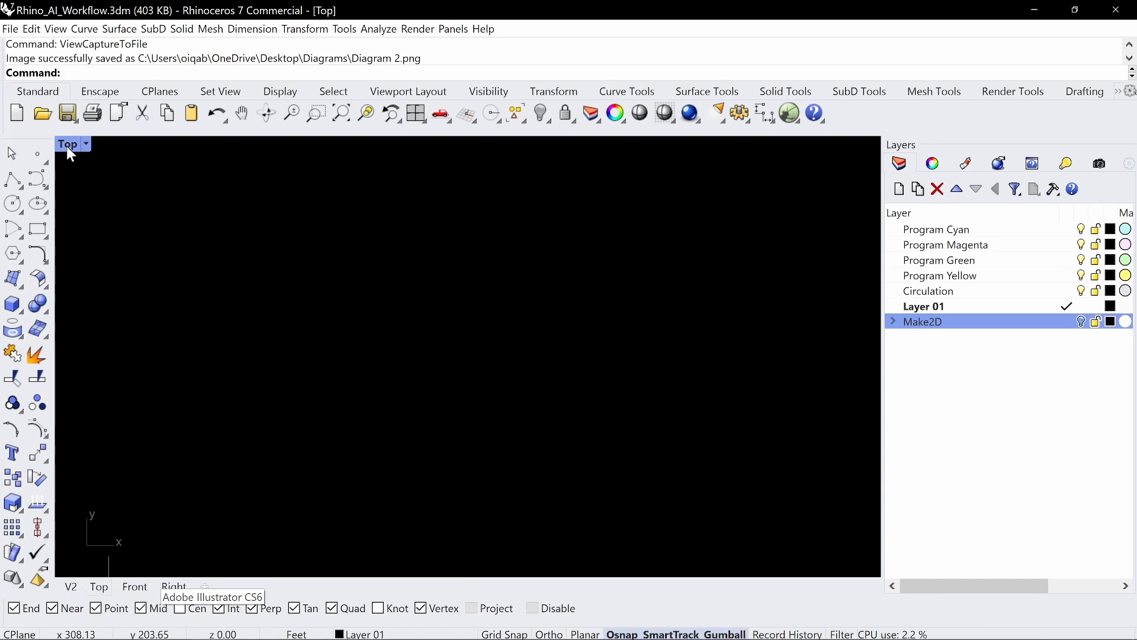
click(1081, 321)
click(1082, 322)
click(187, 310)
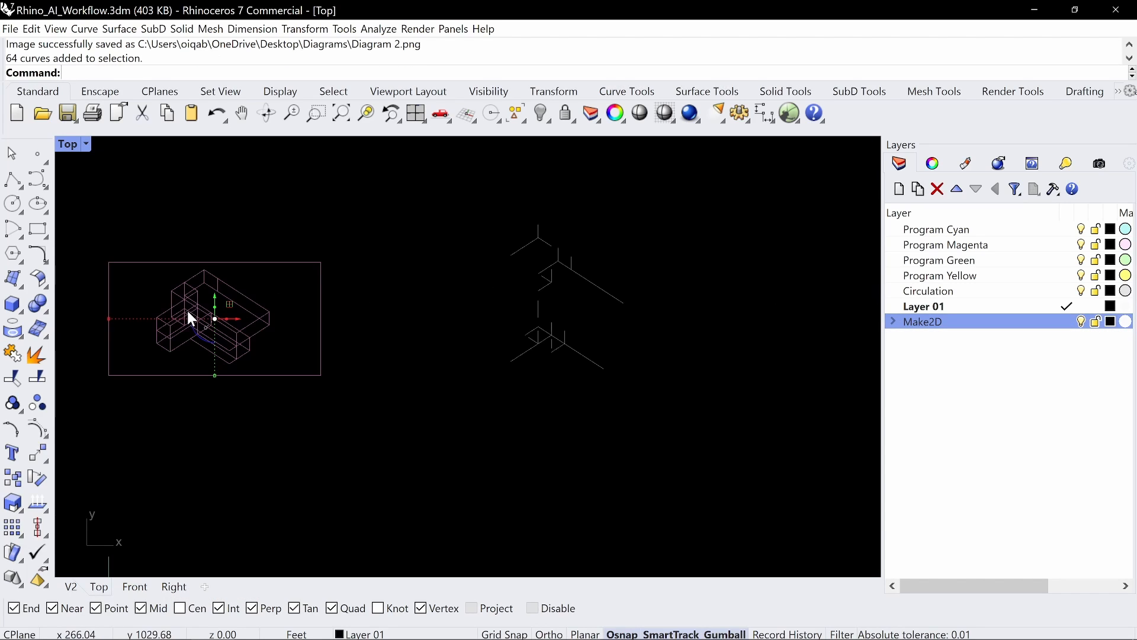
right_drag(278, 269, 409, 266)
Step: Export the selected drawing as Adobe Illustrator file Diagram1
text(Export)
key(Return)
click(180, 449)
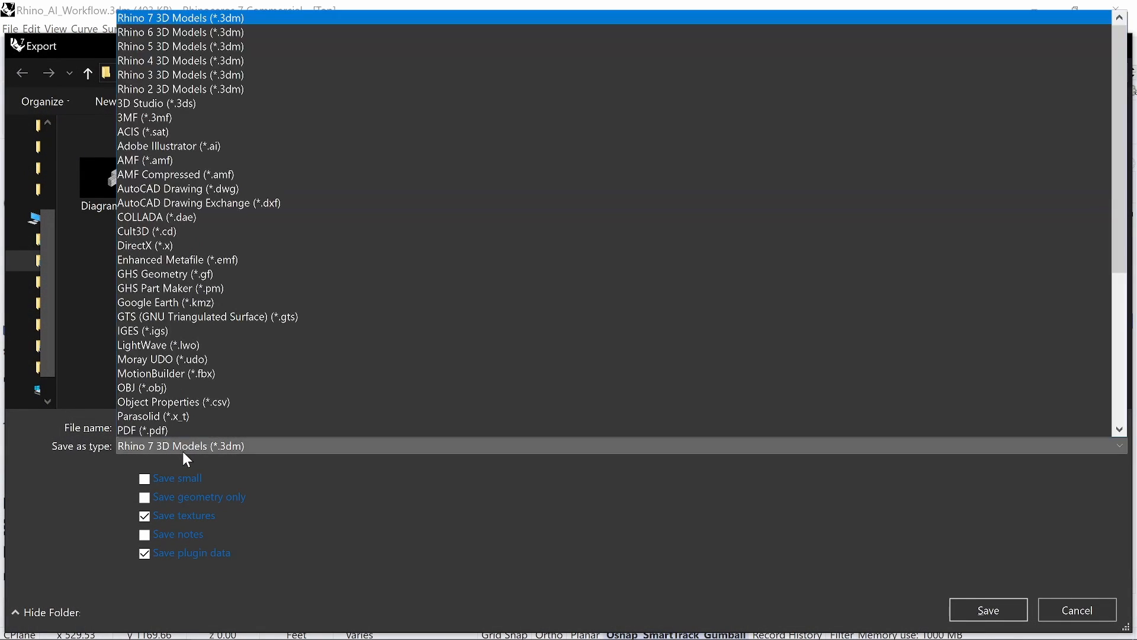
click(179, 145)
click(150, 427)
text(Diagr)
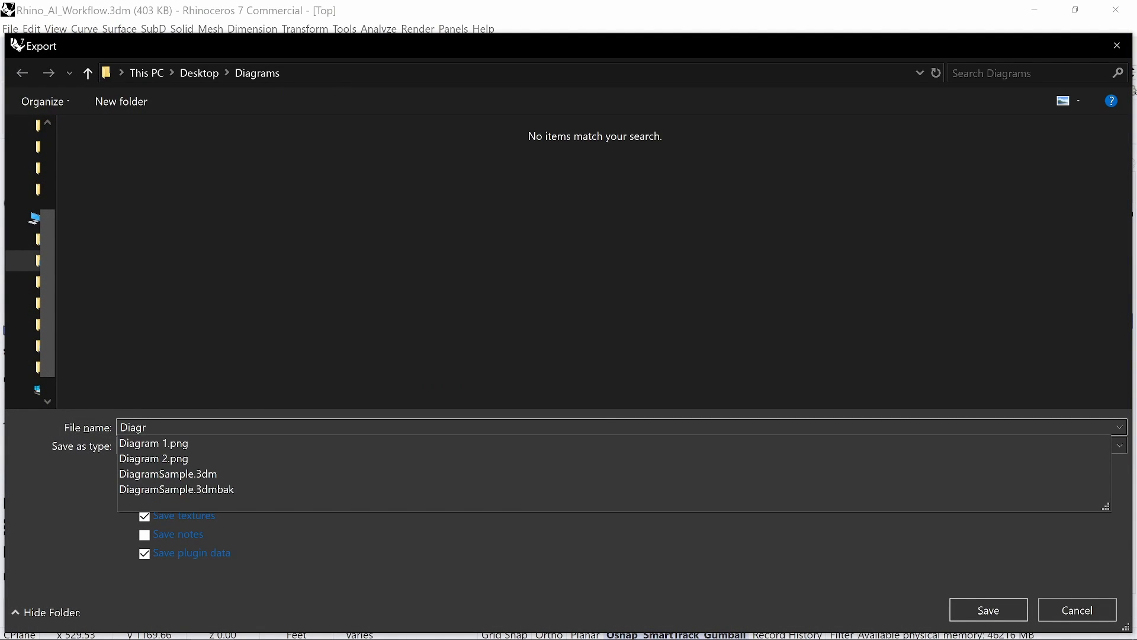
text(am1)
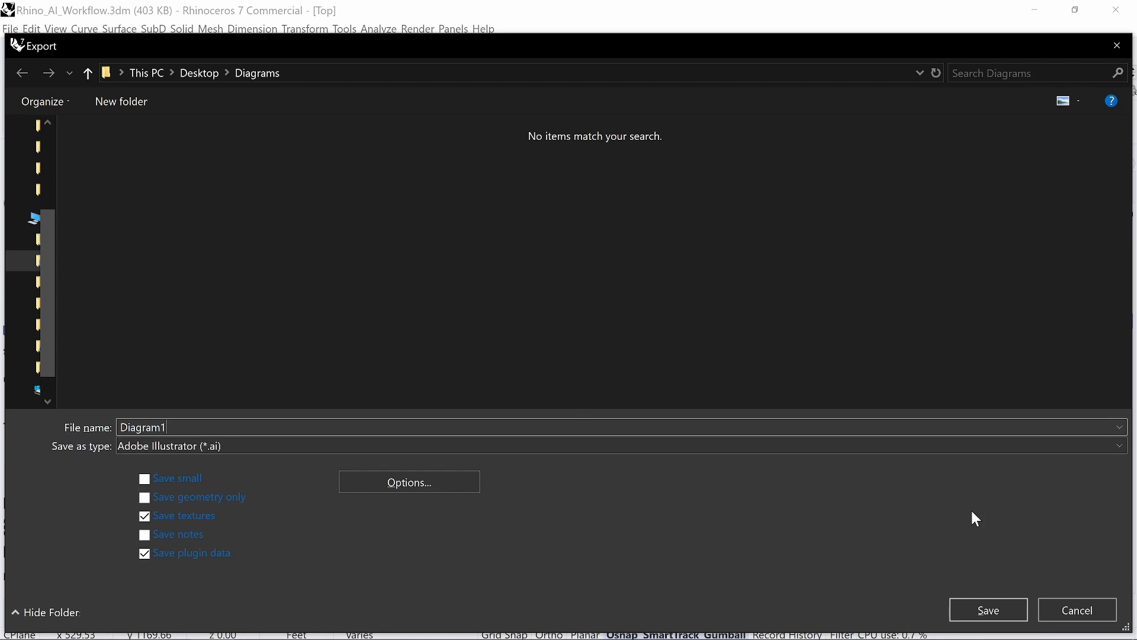
click(994, 609)
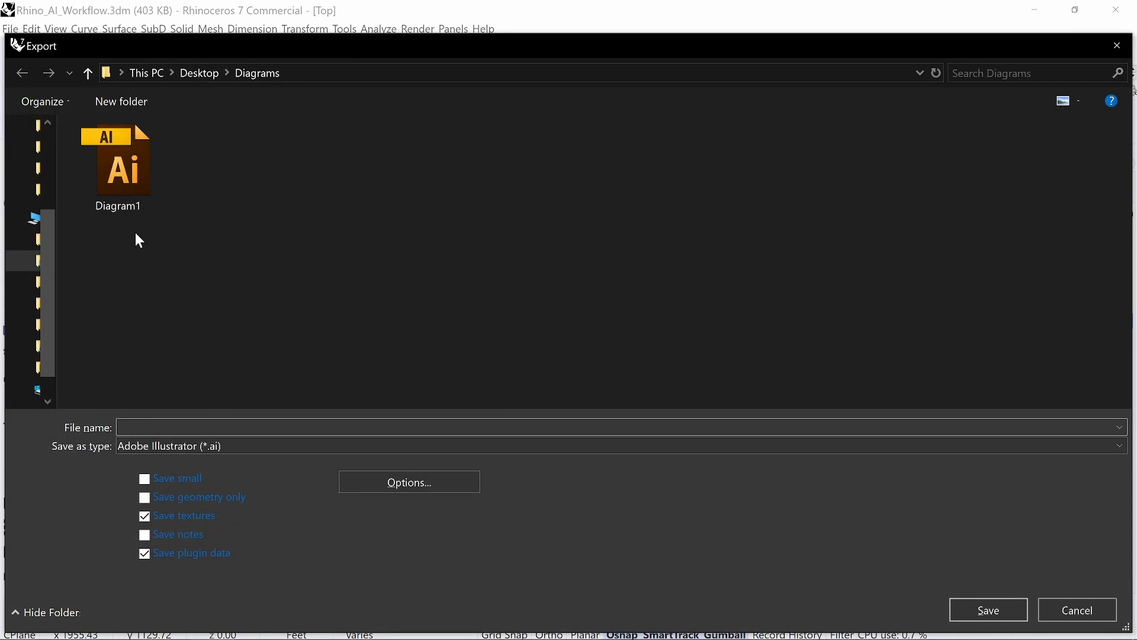
Step: Export again as Diagram2 and accept the Illustrator export options
click(131, 192)
click(200, 426)
key(BackSpace)
text(2)
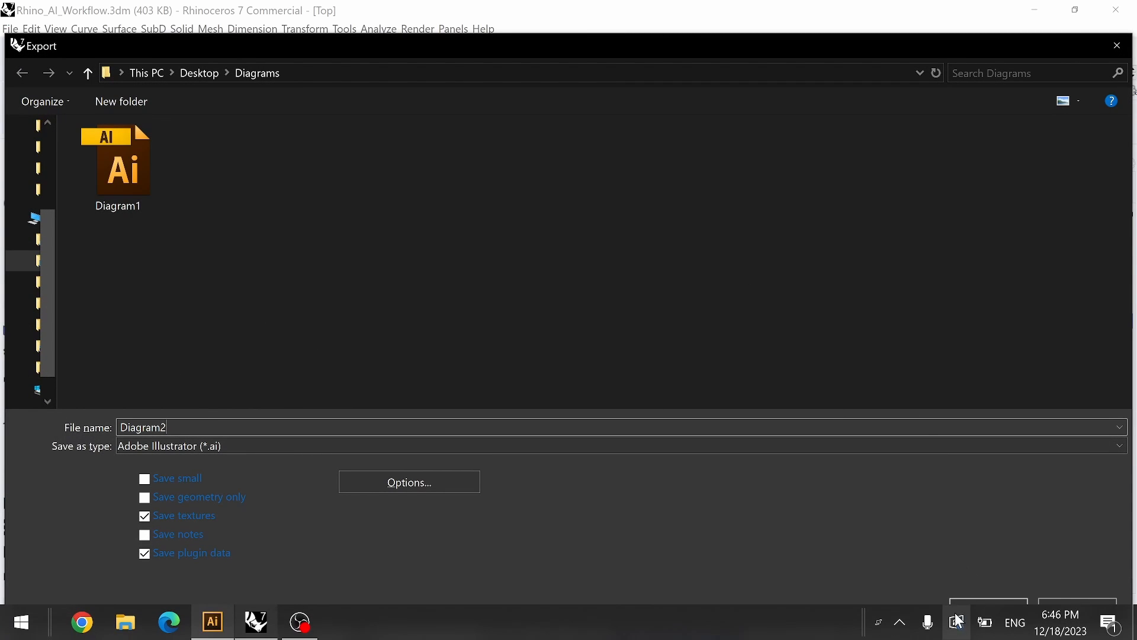
click(967, 616)
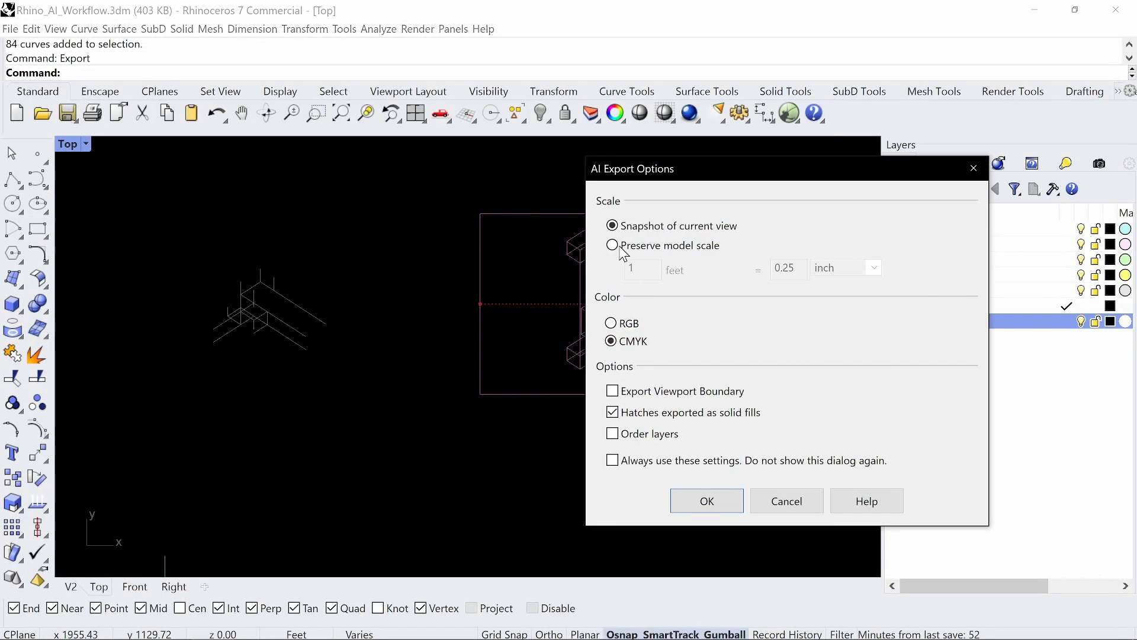
click(707, 500)
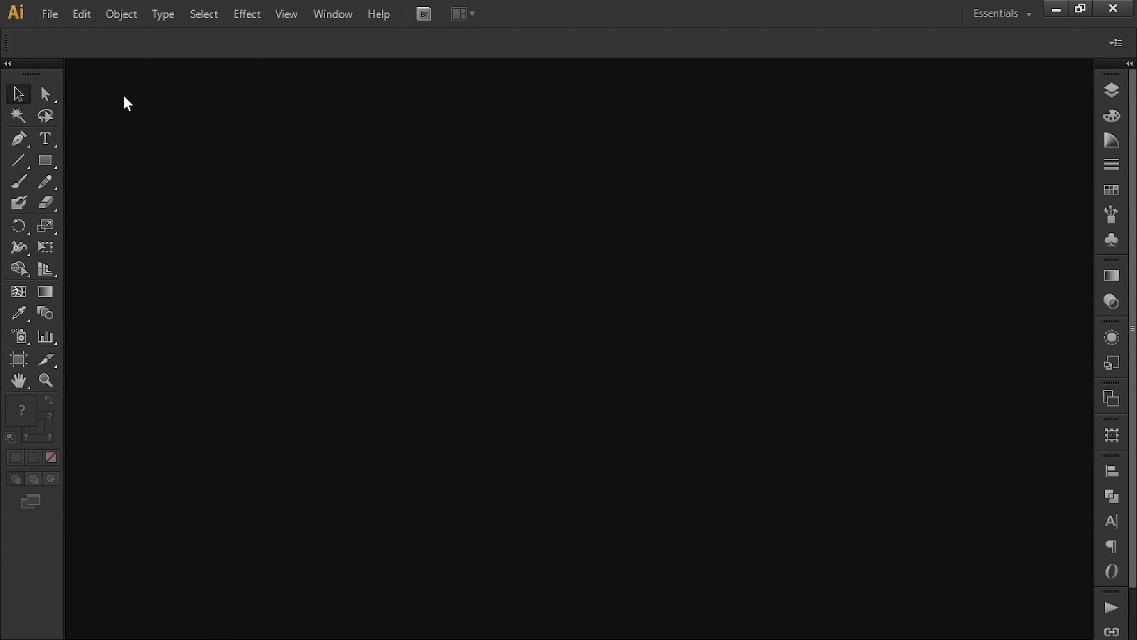
Step: Open Diagram1.ai and Diagram2.ai together from the Diagrams folder
click(51, 15)
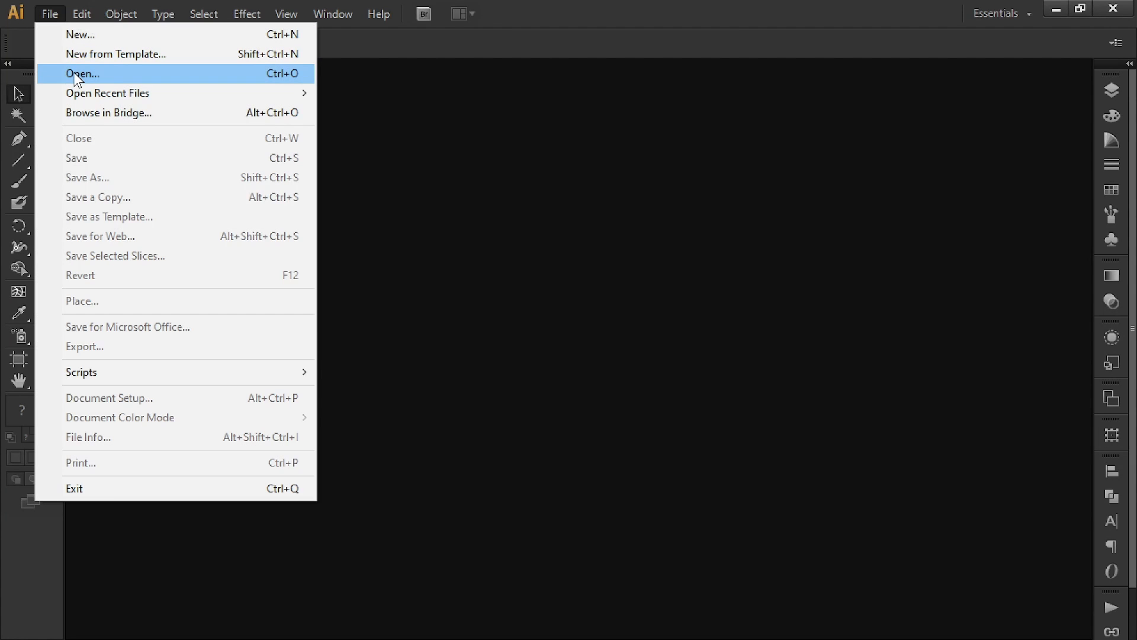
click(80, 73)
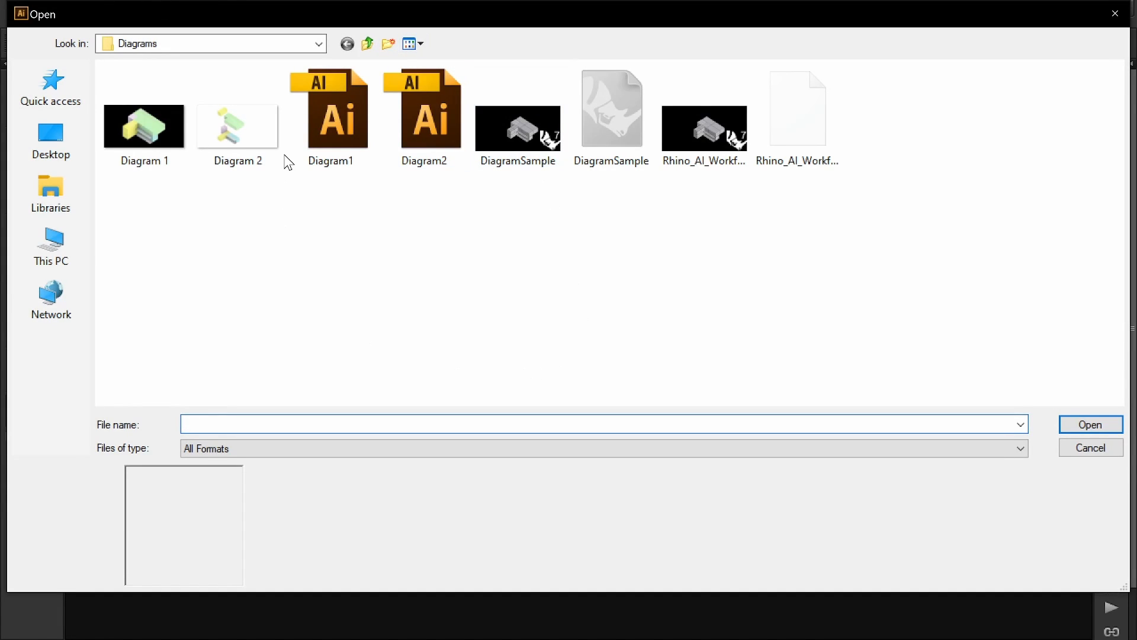
click(327, 125)
ctrl+click(424, 119)
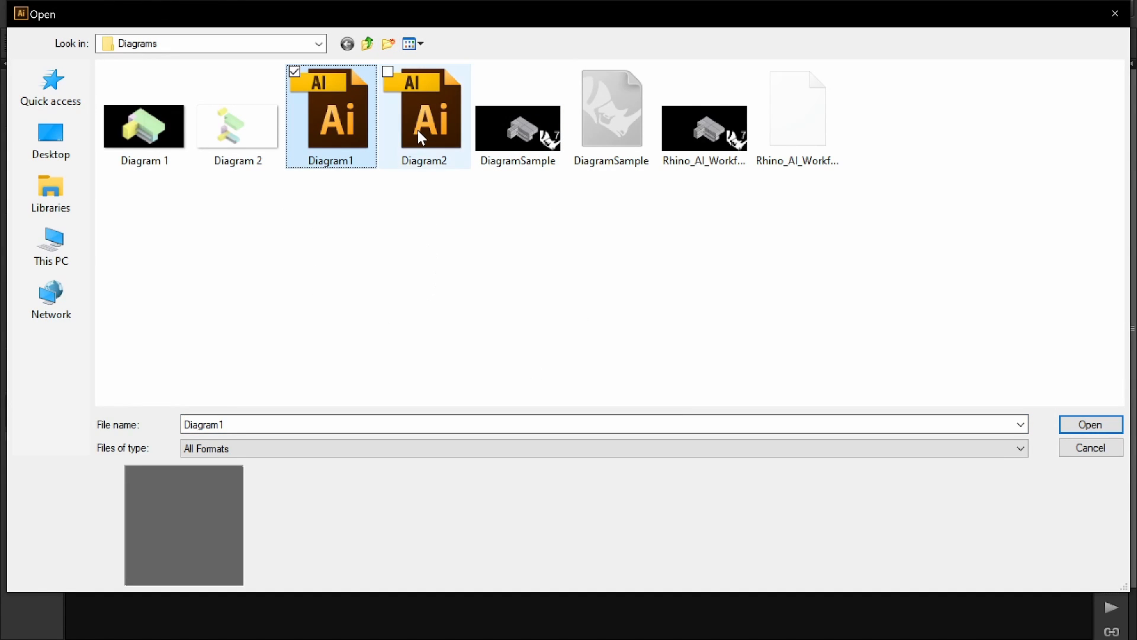
click(1090, 424)
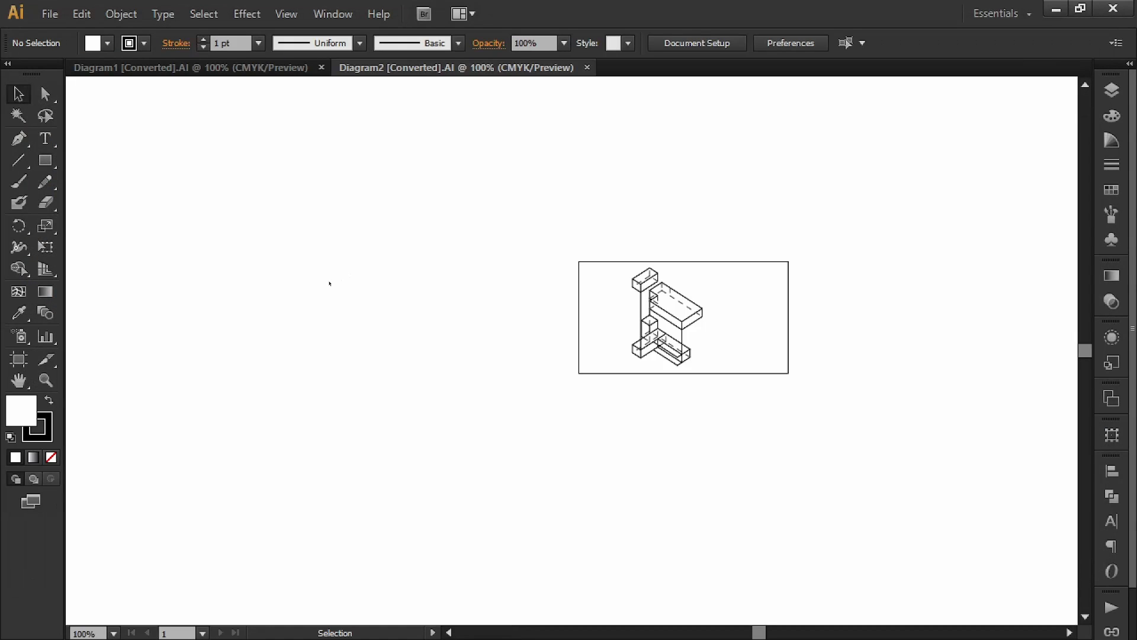
Step: In Diagram1, resize the line drawing to 17 in wide with proportions unlinked
alt+scroll(444, 312, down, 2)
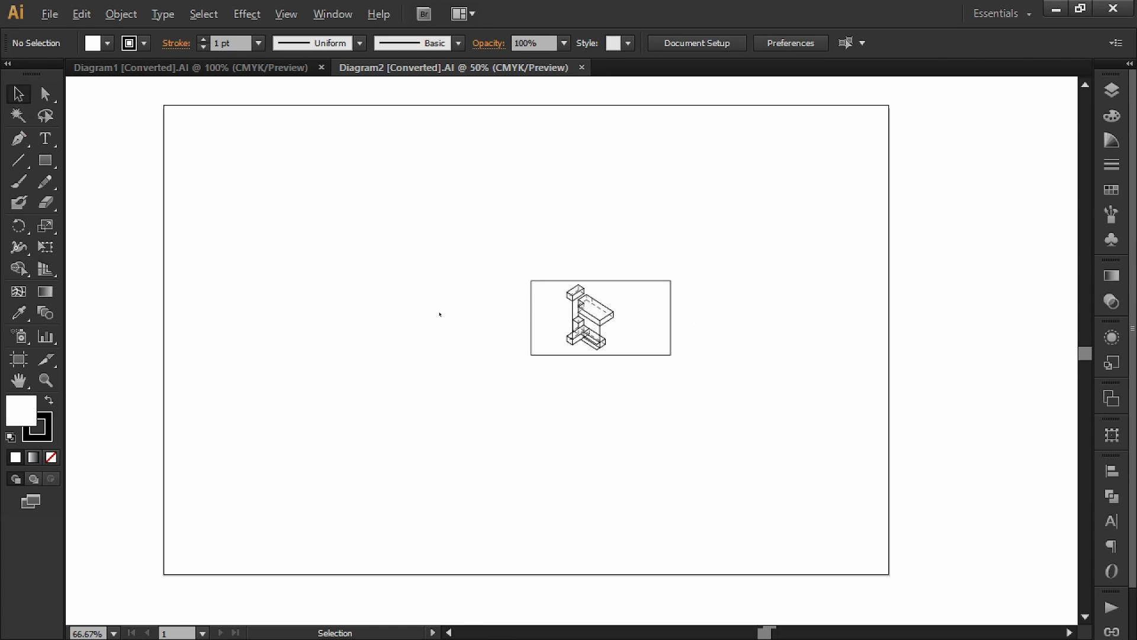
click(242, 69)
alt+scroll(452, 289, down, 2)
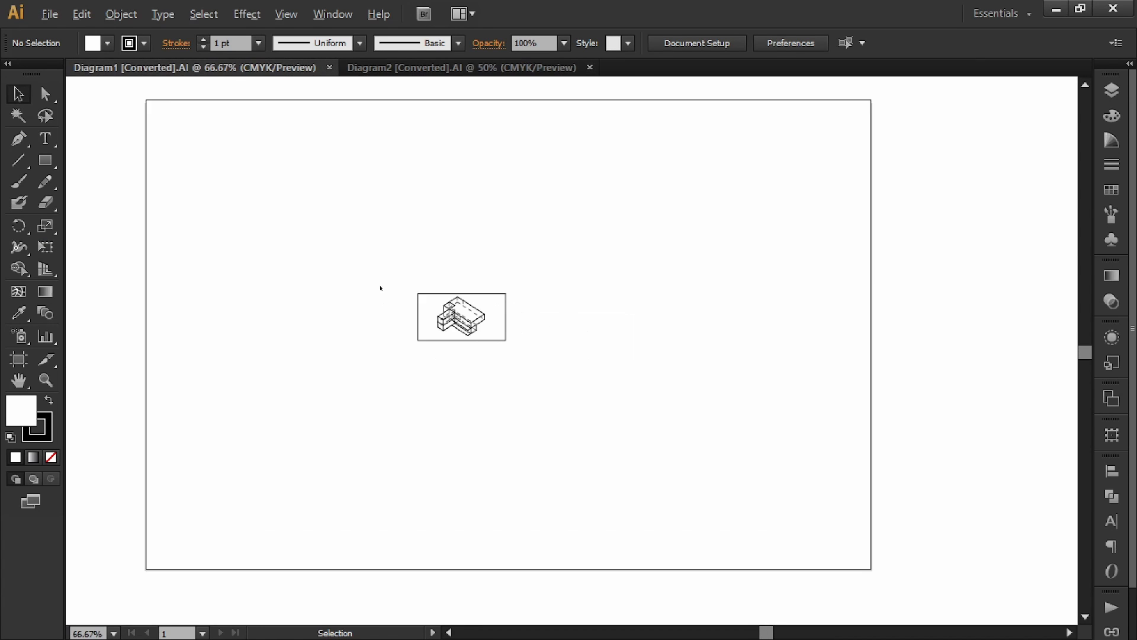
scroll(447, 226, up, 1)
drag(532, 292, 341, 398)
click(736, 43)
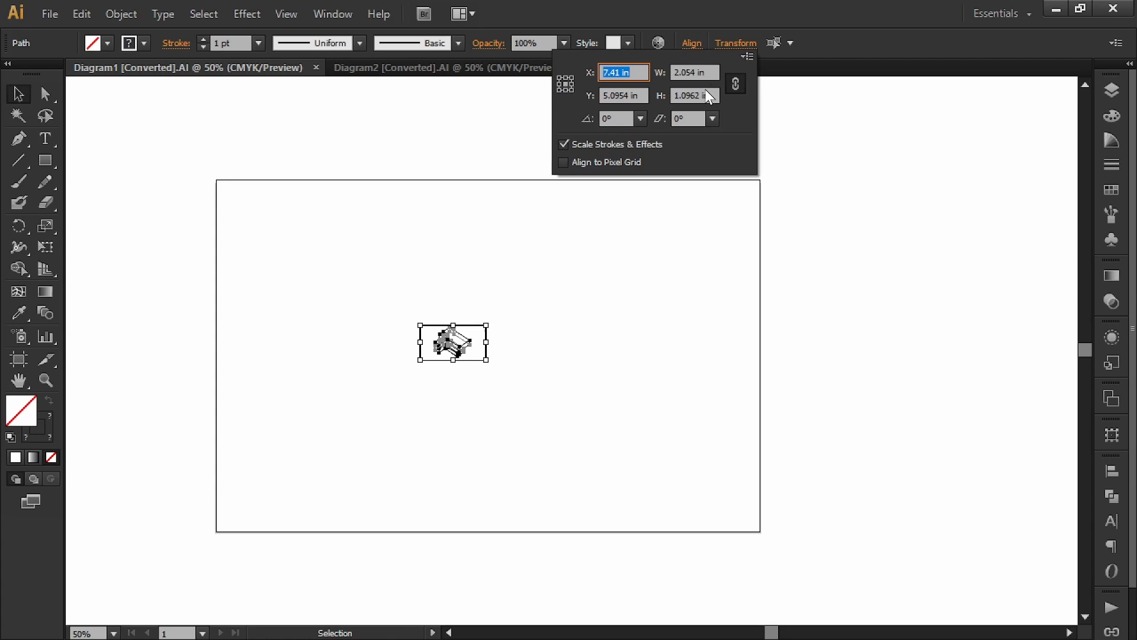
click(736, 85)
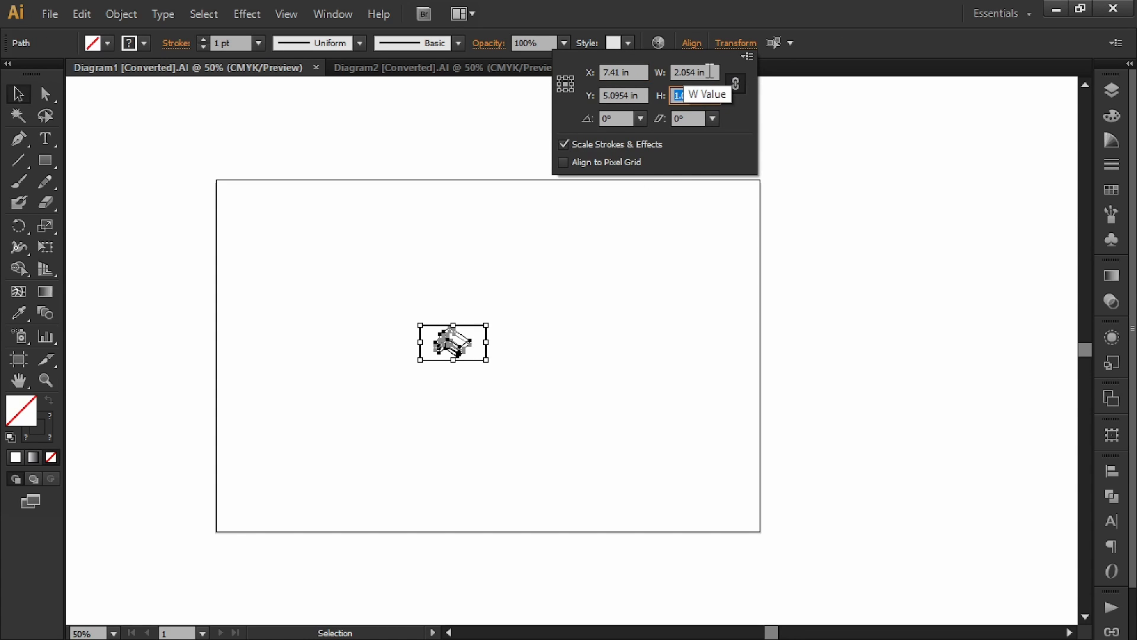
click(688, 72)
text(17)
key(Return)
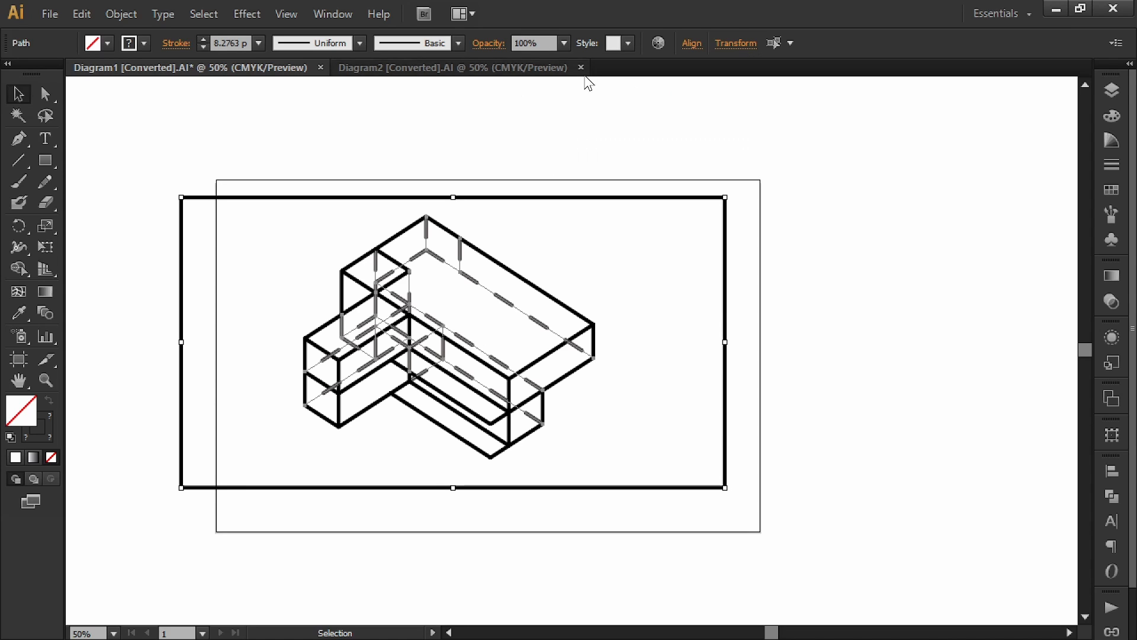
Step: Show the rulers and reset the ruler origin to the artboard corner
click(272, 174)
key(ctrl+r)
key(ctrl+t)
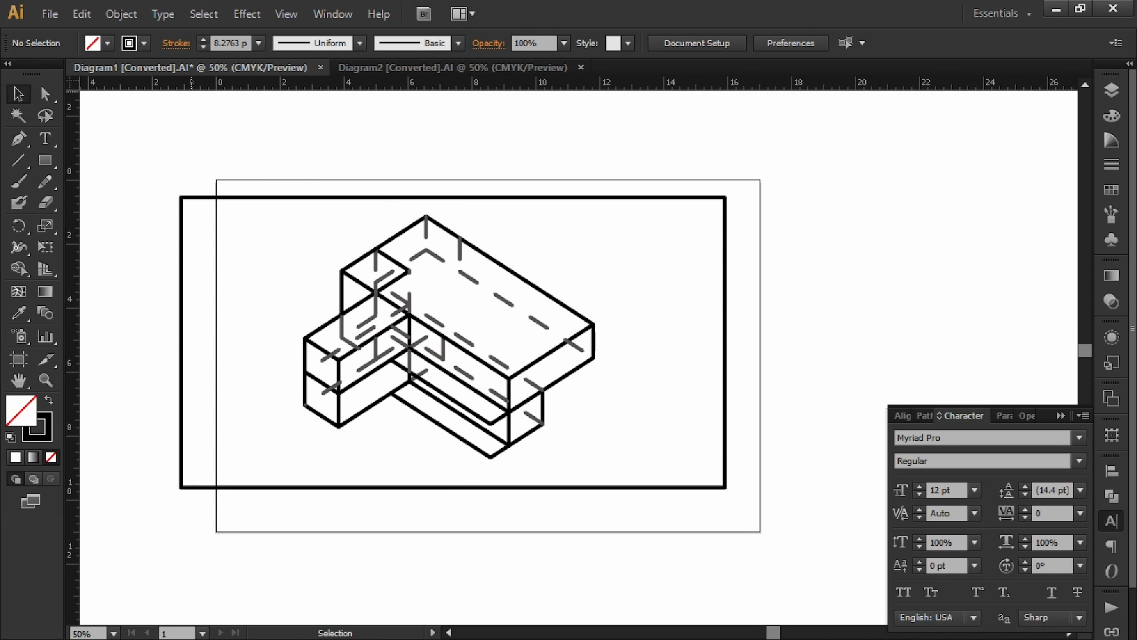
drag(72, 84, 212, 179)
Step: Snap the drawing's frame corner onto the artboard's top-left corner in outline view
drag(750, 189, 144, 500)
drag(182, 429, 229, 429)
alt+scroll(205, 202, up, 5)
drag(231, 208, 234, 424)
key(ctrl+y)
drag(358, 393, 287, 285)
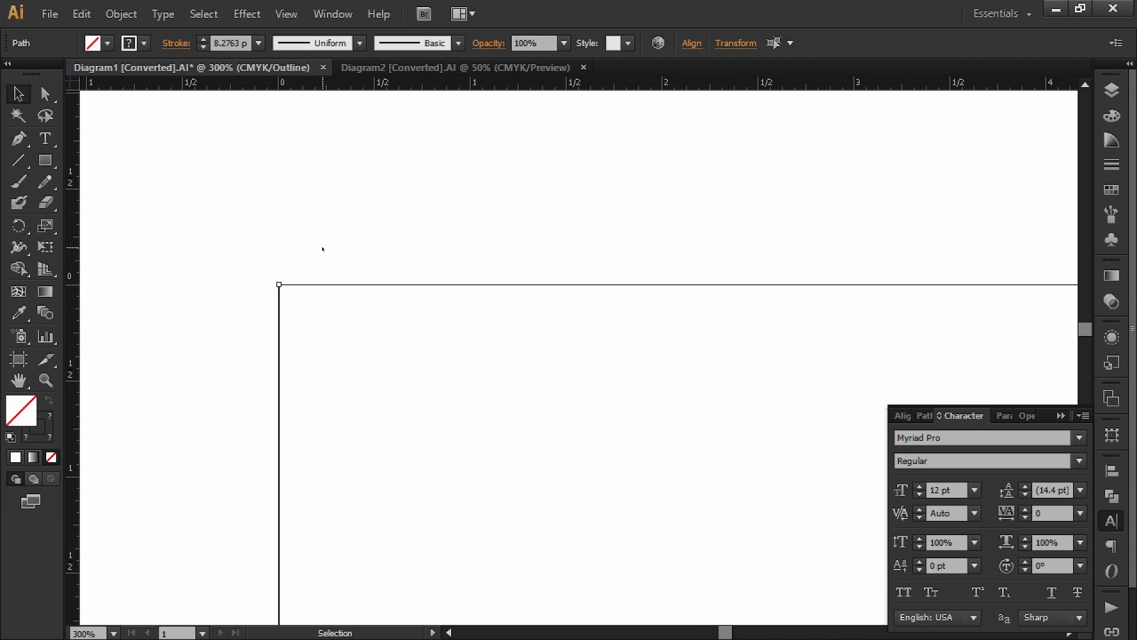
click(321, 250)
Step: Give the drawing and its frame a 0.15 pt stroke weight in Preview
alt+scroll(322, 252, down, 4)
alt+scroll(279, 314, up, 8)
alt+scroll(256, 319, down, 10)
drag(519, 355, 168, 477)
key(ctrl+y)
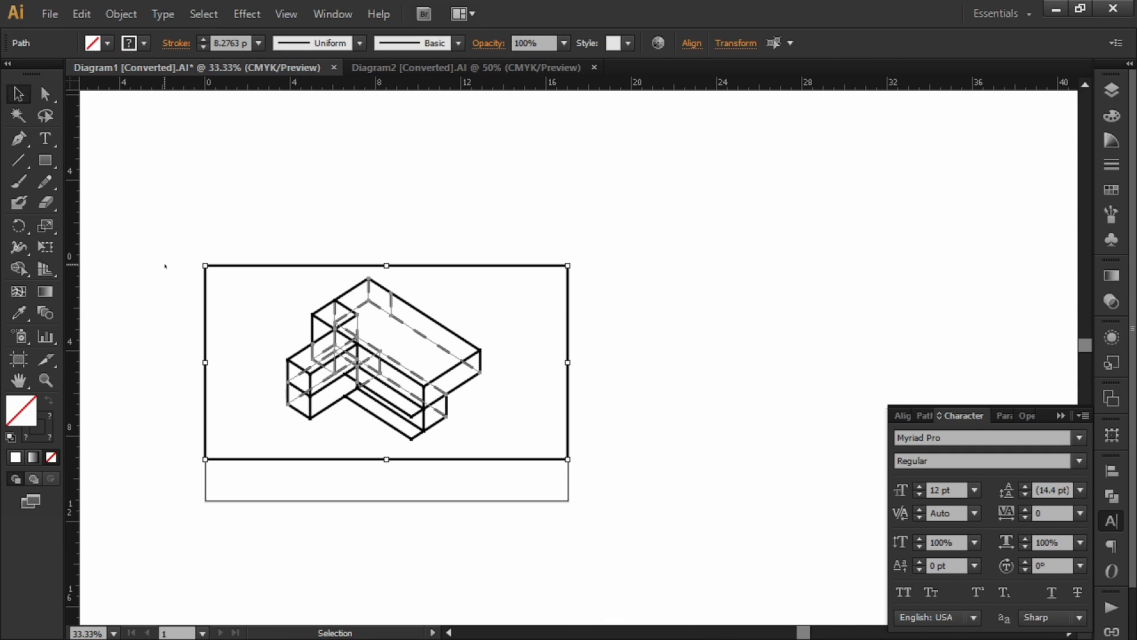
click(235, 44)
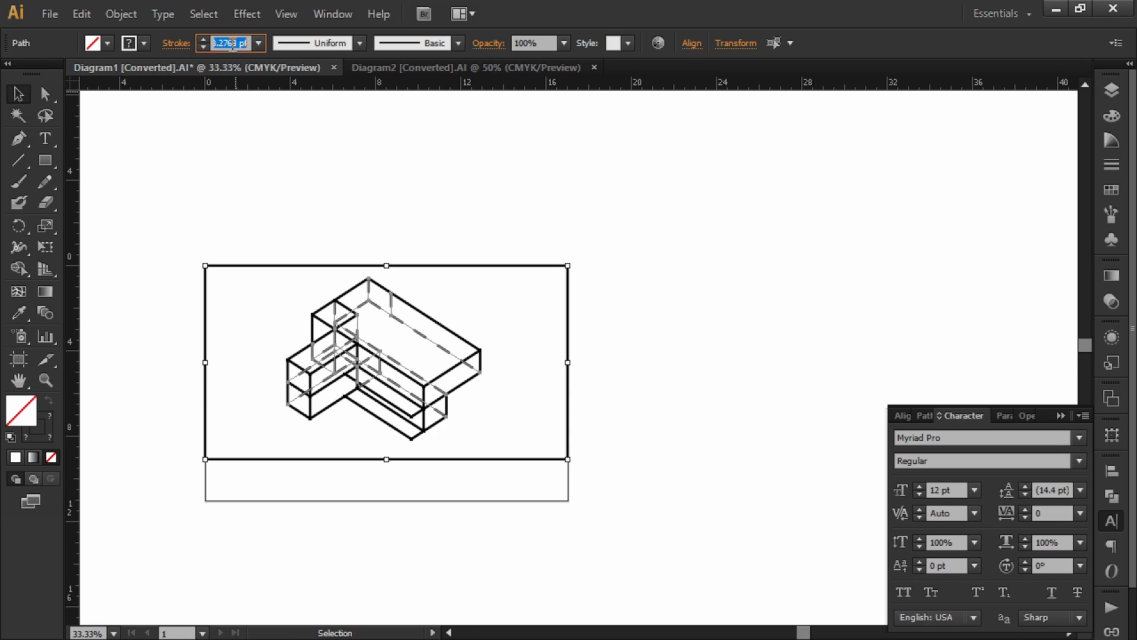
text(.15)
key(Return)
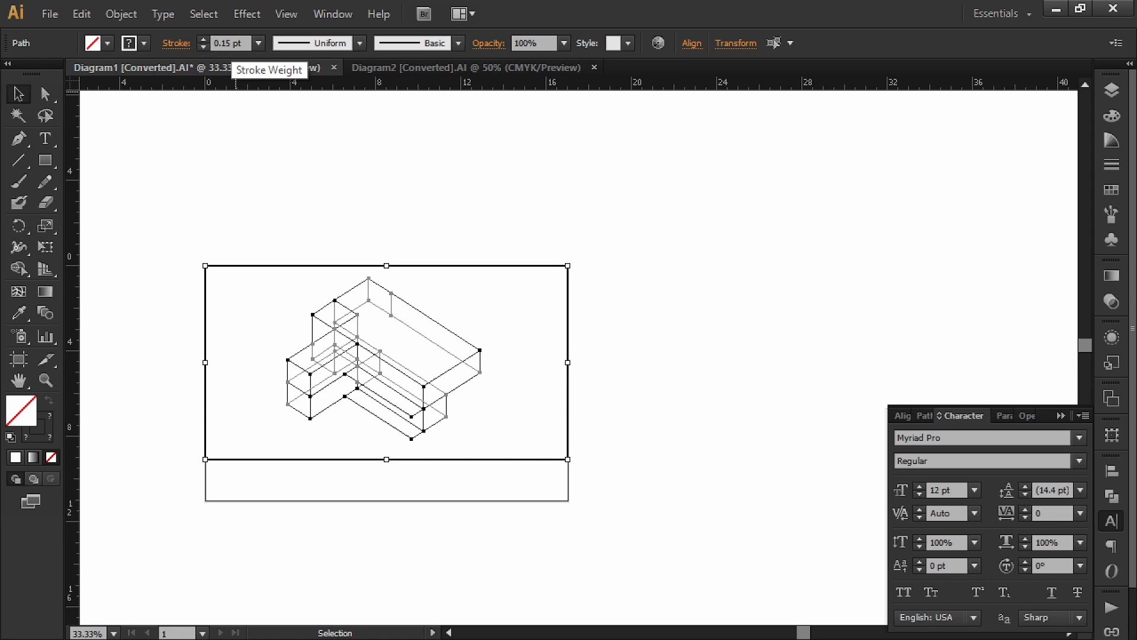
click(305, 183)
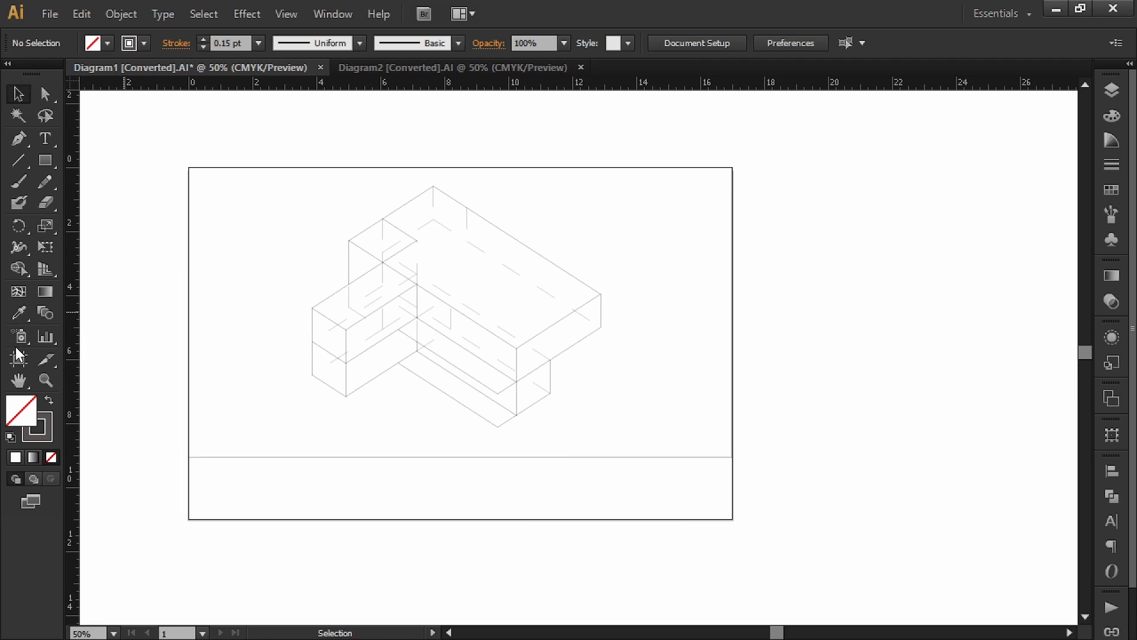
Step: Add a second artboard to the right of the first one
click(19, 358)
alt+scroll(427, 312, down, 3)
drag(471, 277, 391, 296)
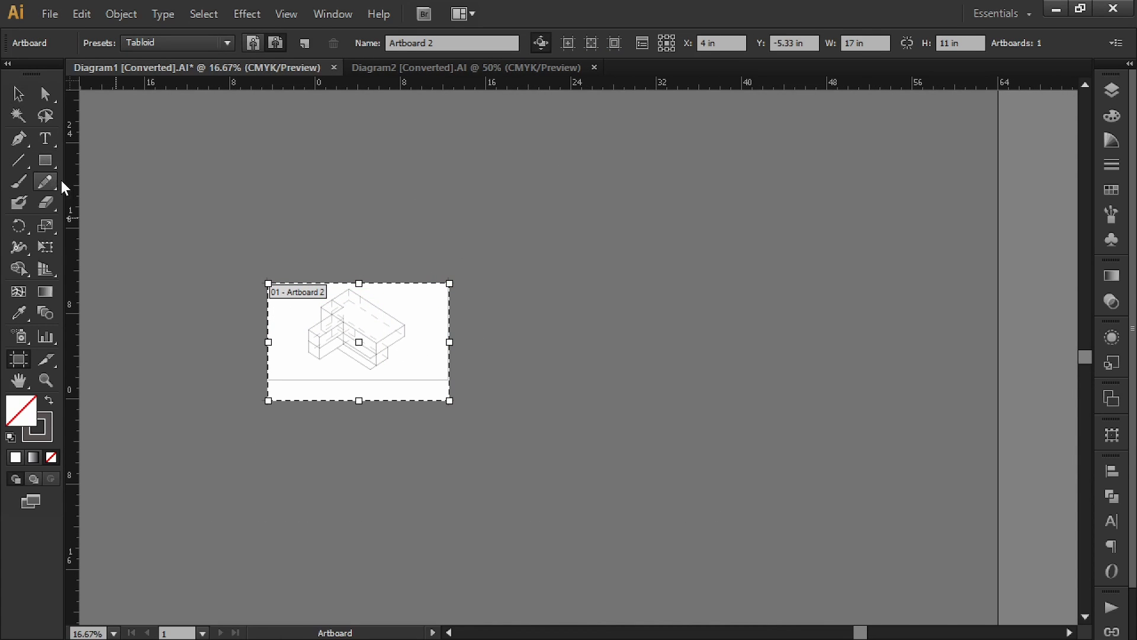
click(304, 42)
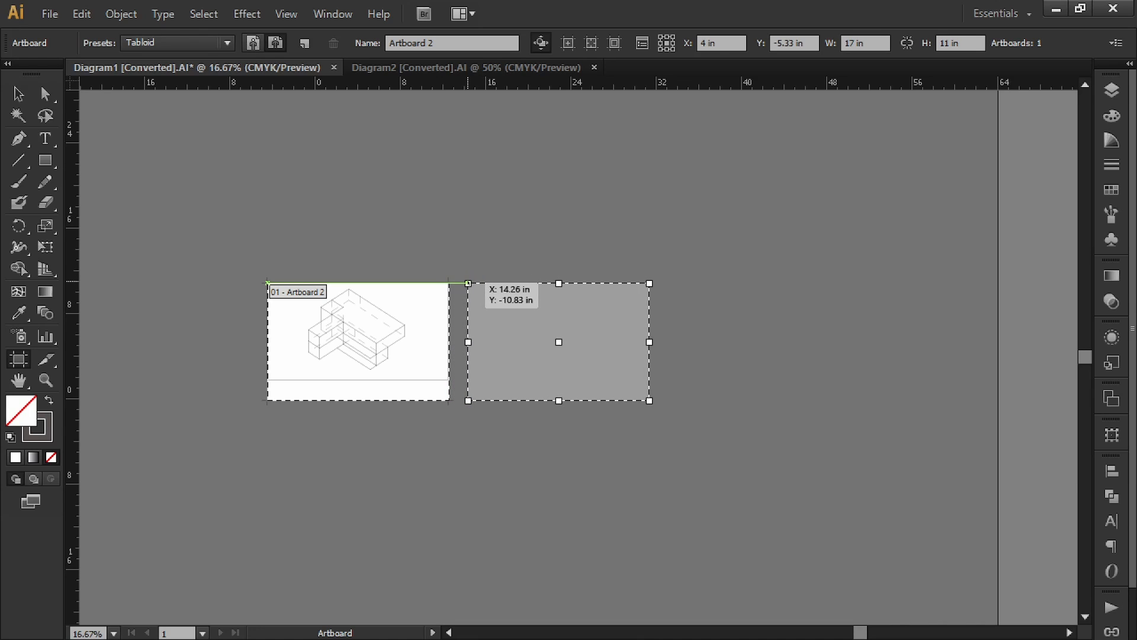
click(468, 283)
key(v)
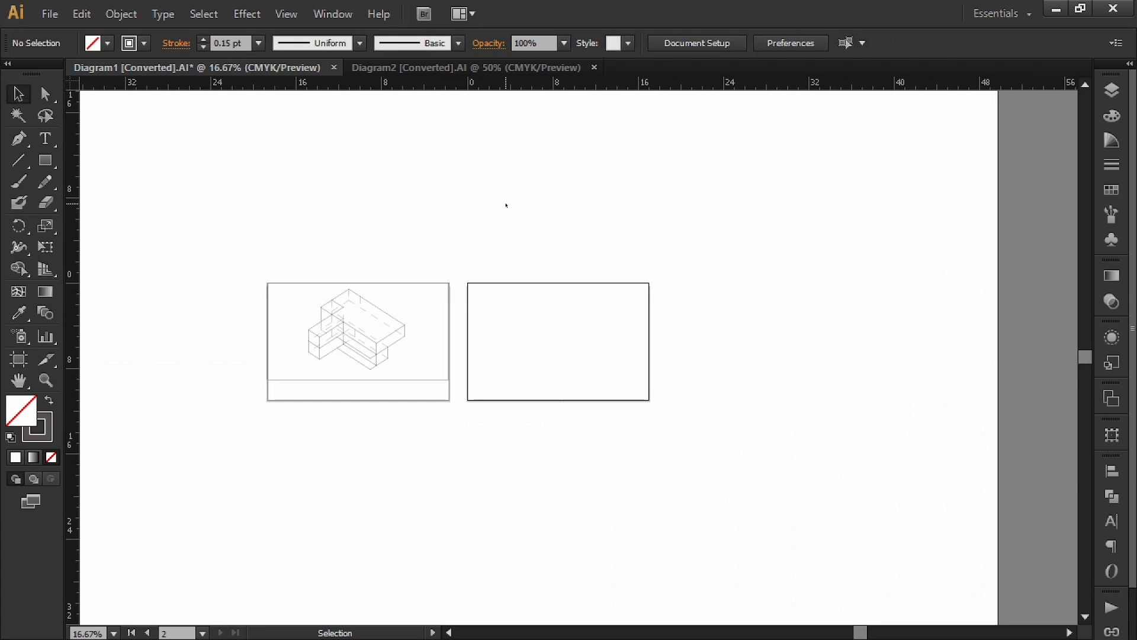
Step: In Diagram2, turn on Paste Remembers Layers in the Layers panel options
click(421, 69)
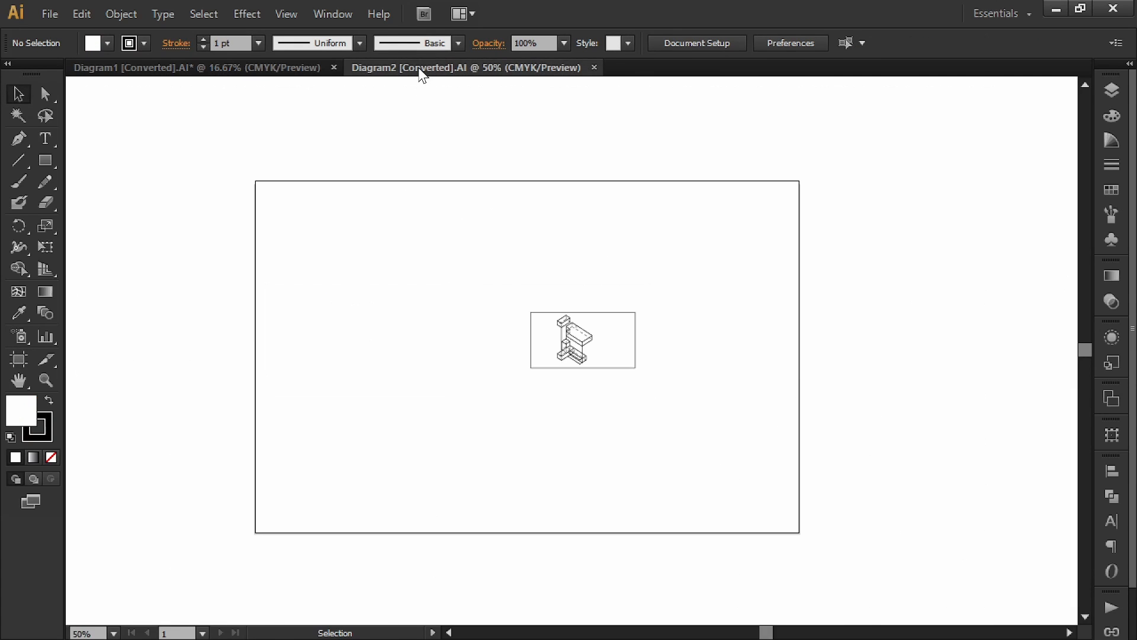
drag(674, 268, 523, 402)
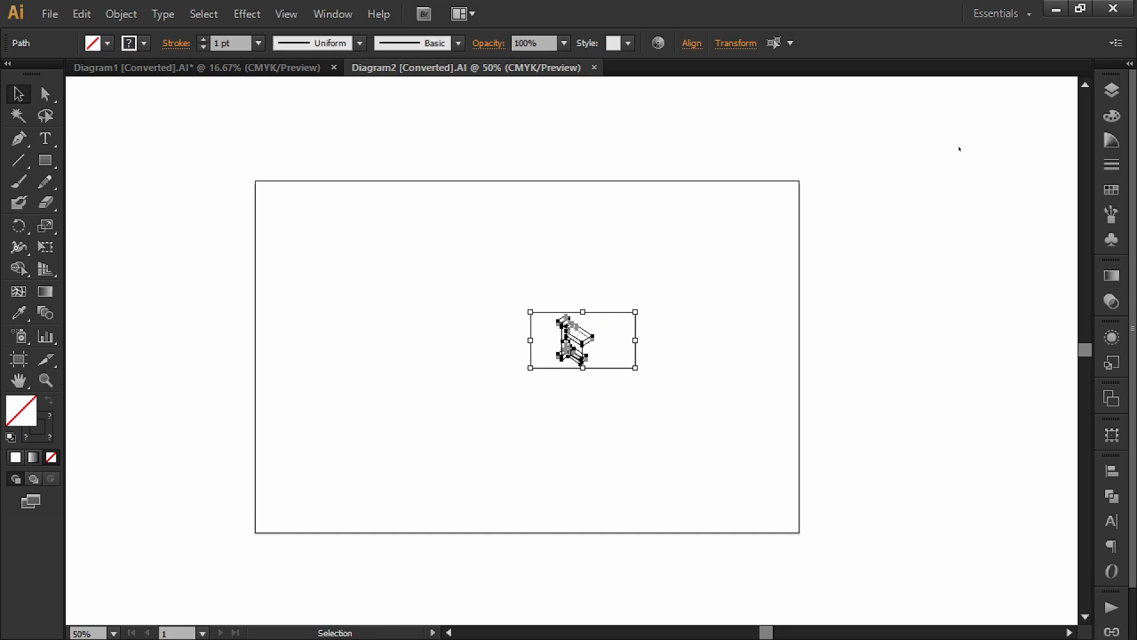
click(1106, 101)
click(1084, 75)
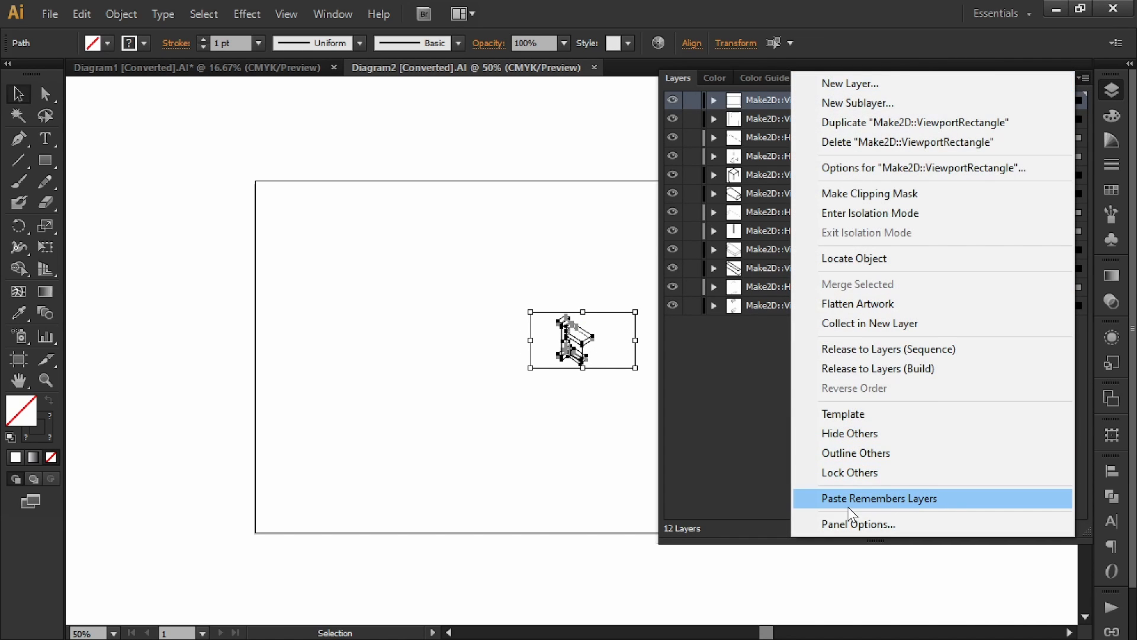
click(862, 500)
click(528, 460)
Step: Copy the whole Diagram2 drawing and bring it over into Diagram1
drag(531, 439, 336, 434)
drag(532, 247, 295, 398)
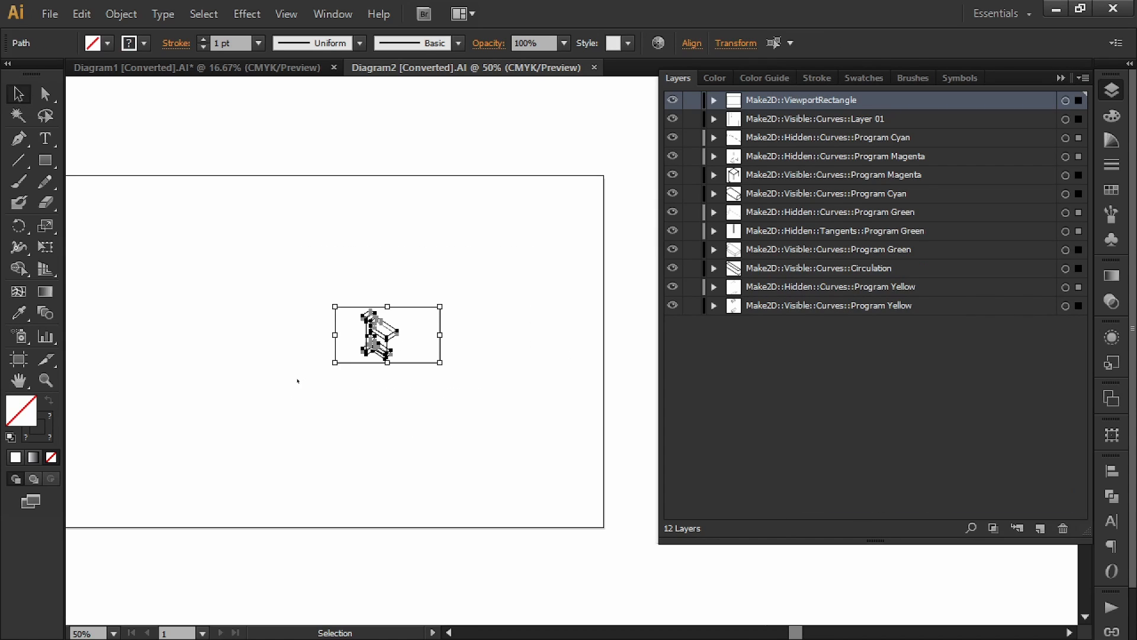
key(ctrl+h)
key(ctrl+c)
key(ctrl+Tab)
key(ctrl+v)
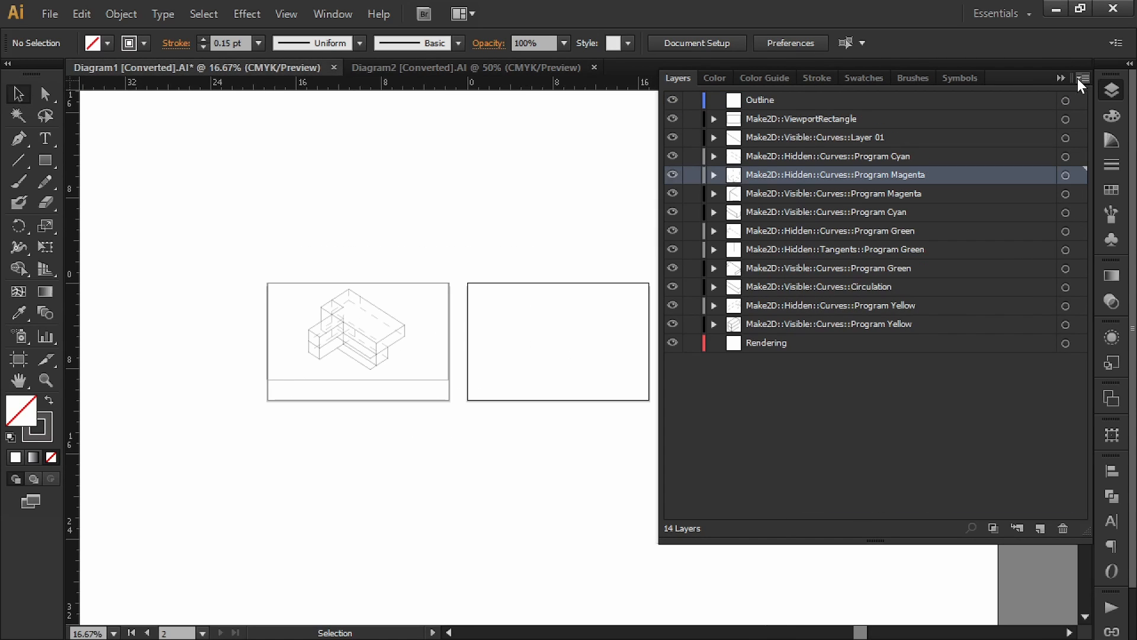
click(1062, 78)
Step: Paste the drawing near the new artboard, scale it to 17 in wide with 0.15 pt strokes
alt+scroll(514, 386, up, 2)
drag(608, 283, 569, 335)
key(ctrl+v)
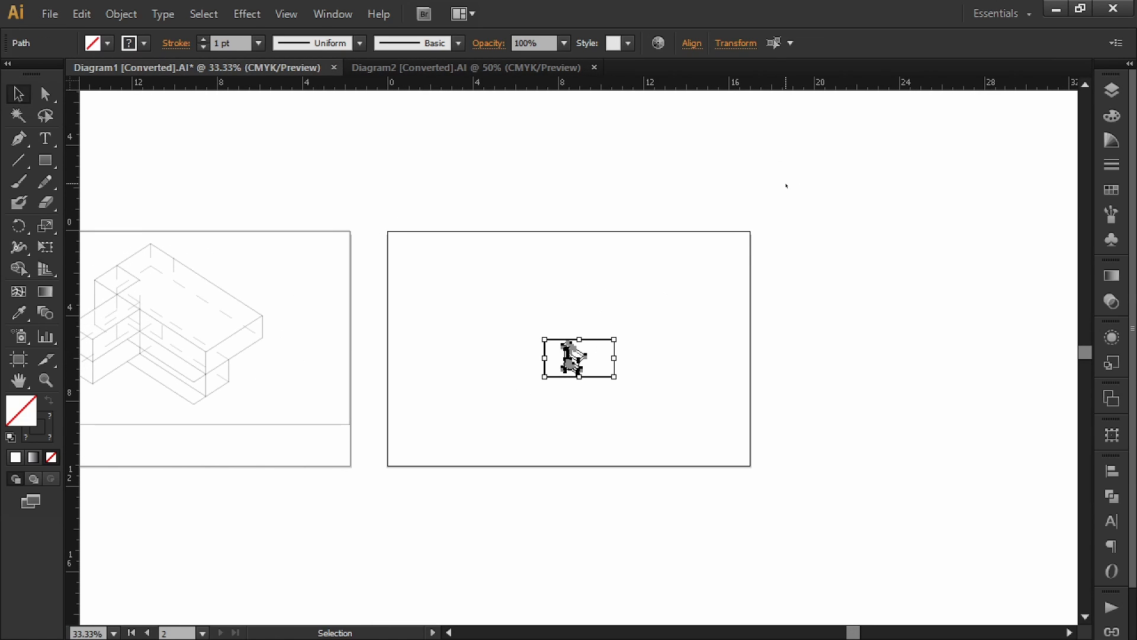
click(738, 42)
click(711, 72)
text(17)
key(Return)
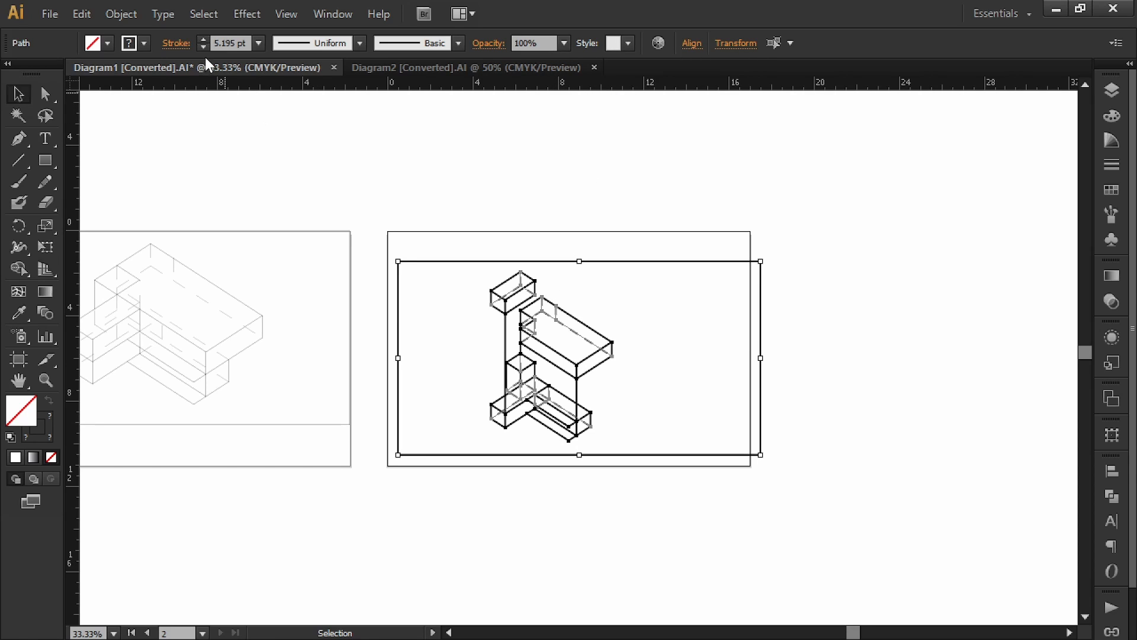
click(222, 43)
text(.15)
key(Return)
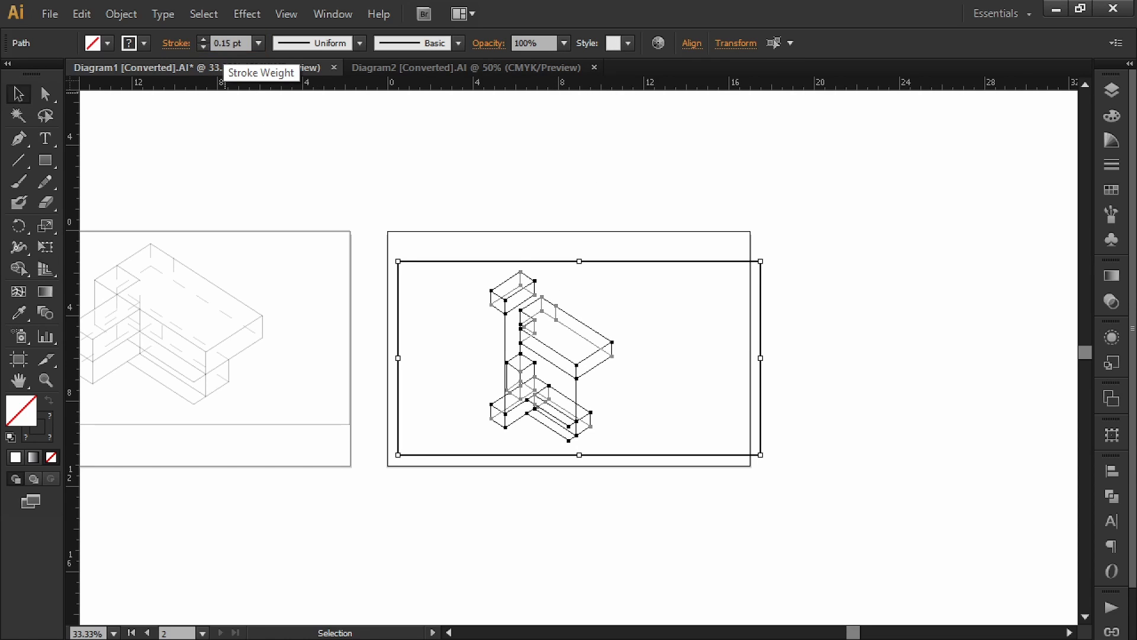
Step: Move the enlarged drawing into place on the second artboard
click(609, 174)
drag(901, 195, 483, 483)
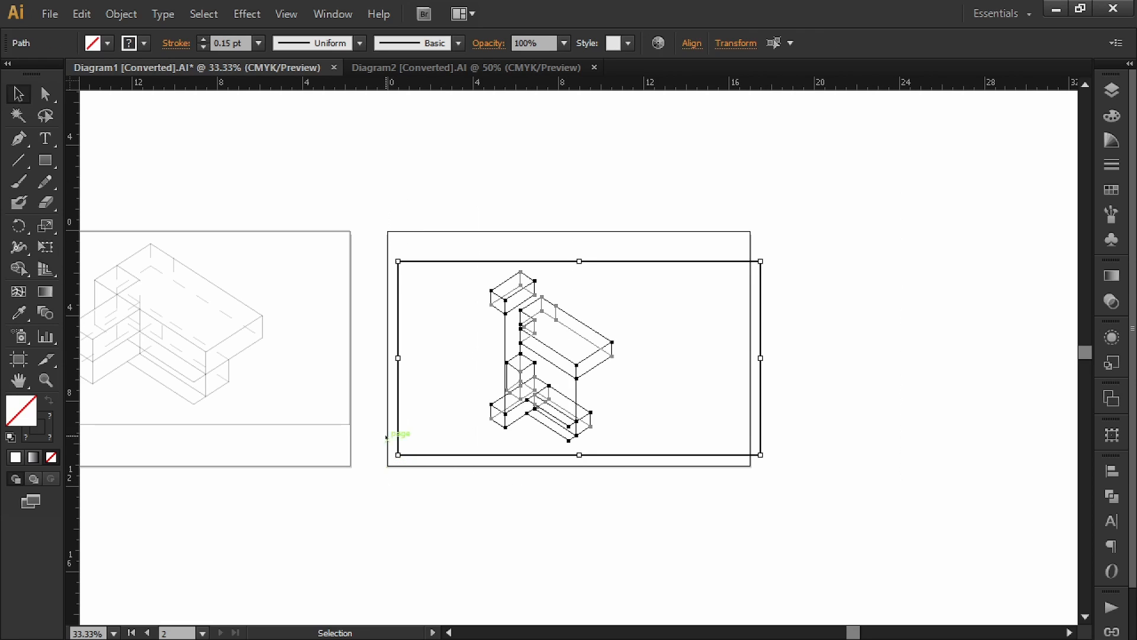
alt+scroll(359, 250, up, 4)
drag(574, 299, 632, 274)
click(522, 141)
alt+scroll(524, 145, down, 4)
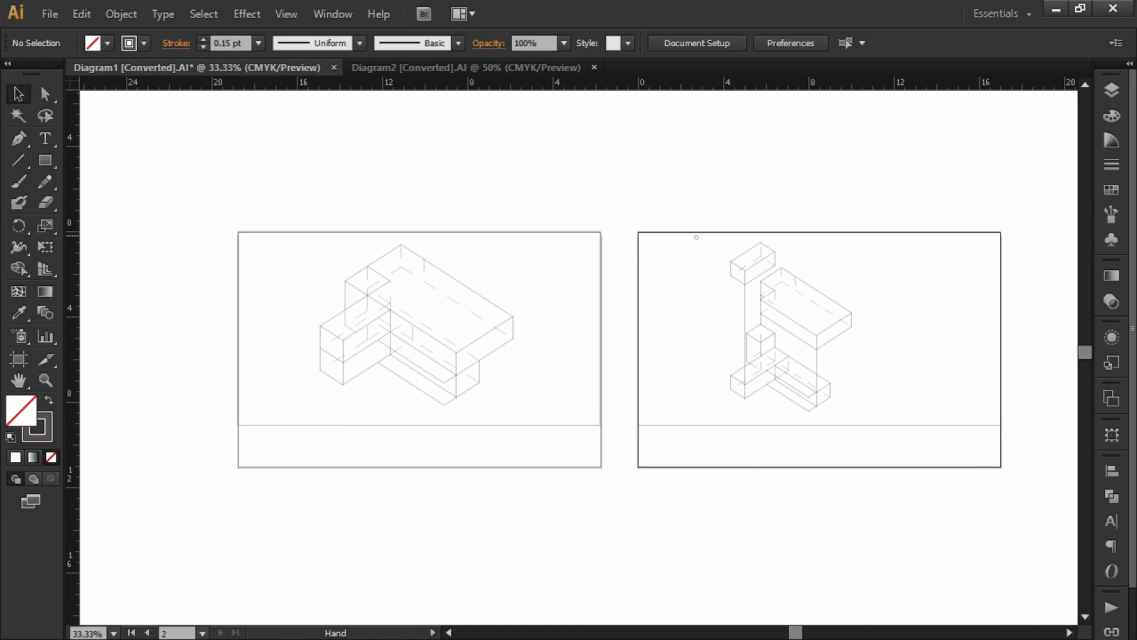
Step: Select the hidden-line layers for Program Cyan, Magenta, Green and Yellow
drag(696, 237, 627, 233)
click(1113, 90)
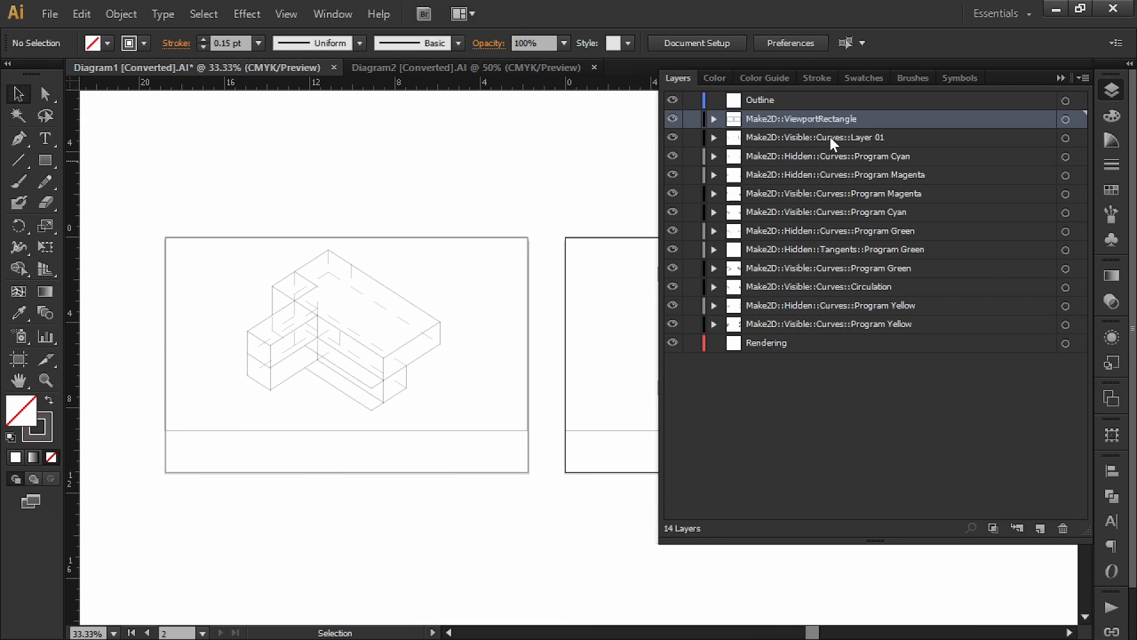
click(833, 153)
click(1066, 157)
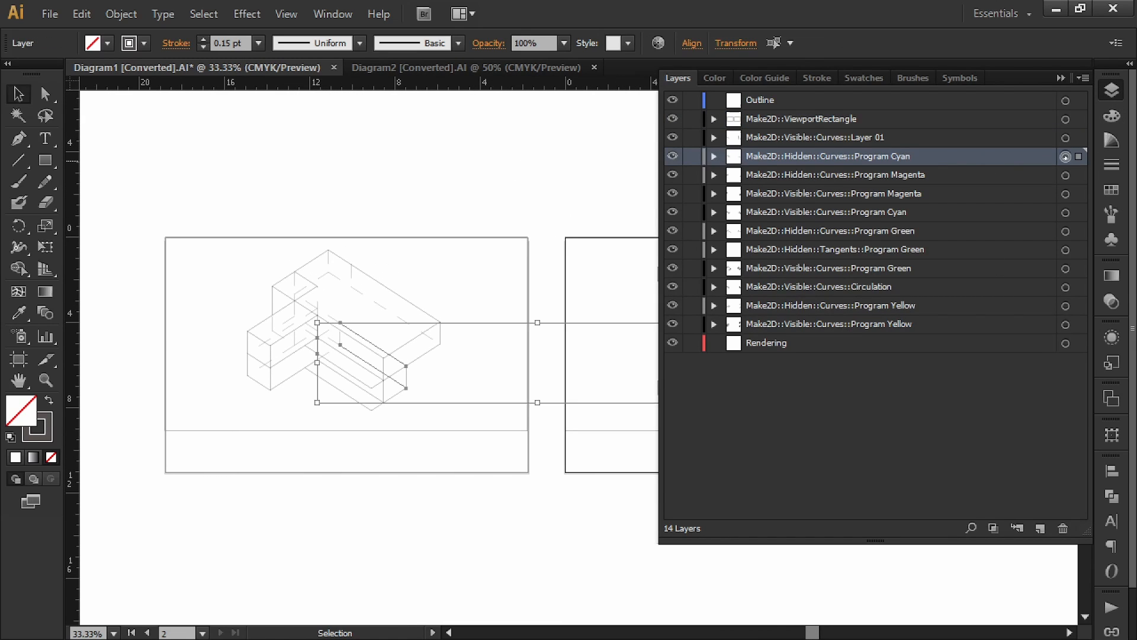
shift+click(1065, 175)
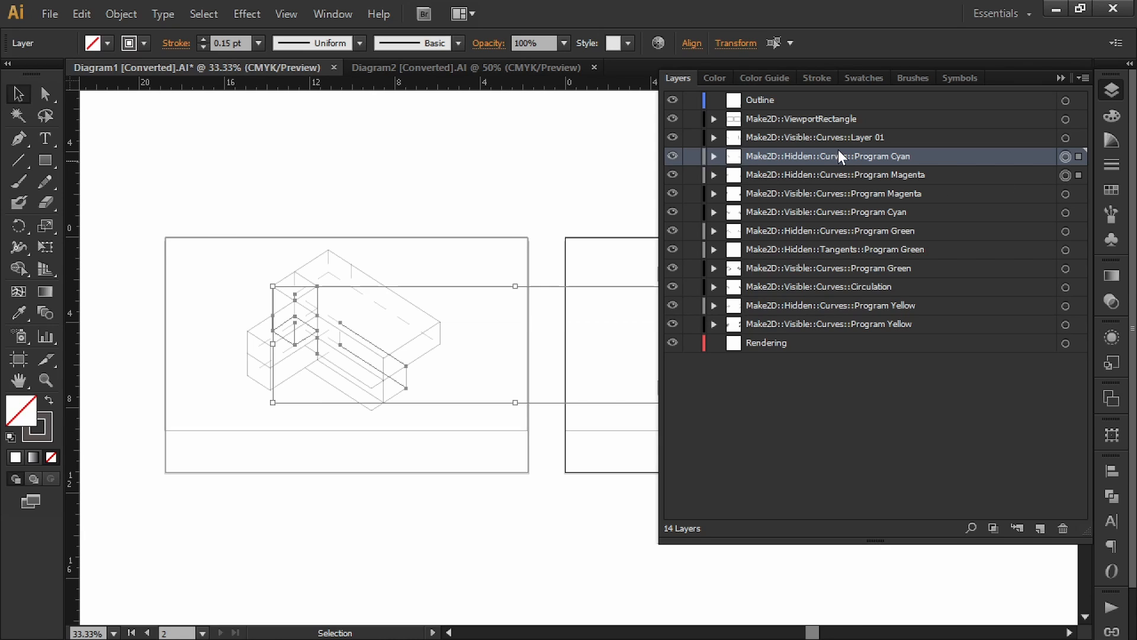
shift+click(1066, 231)
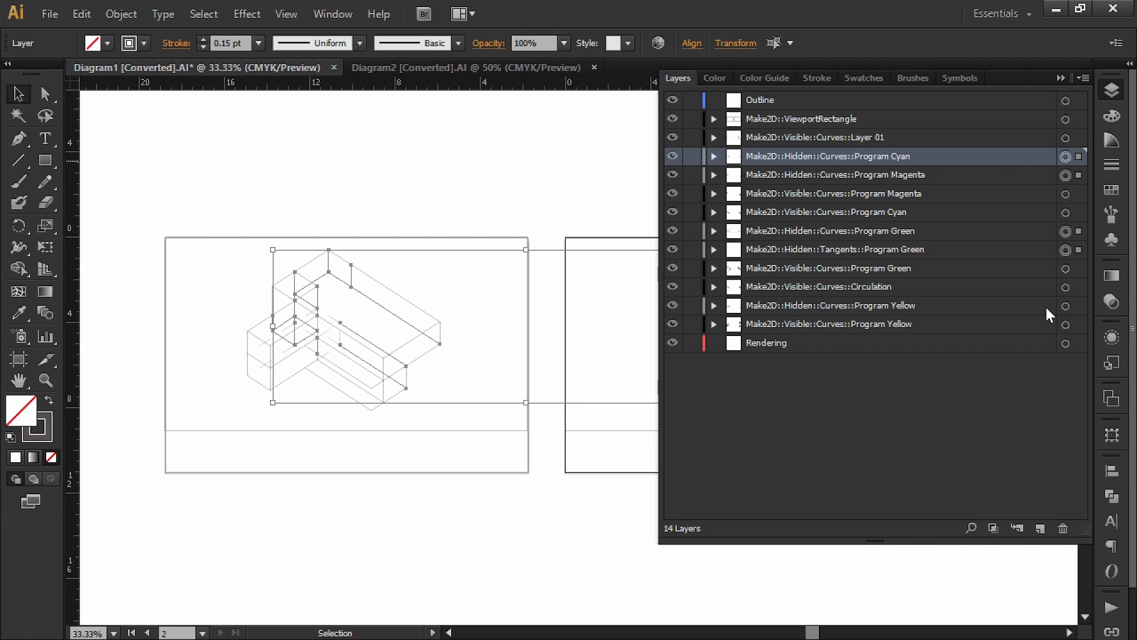
shift+click(1066, 307)
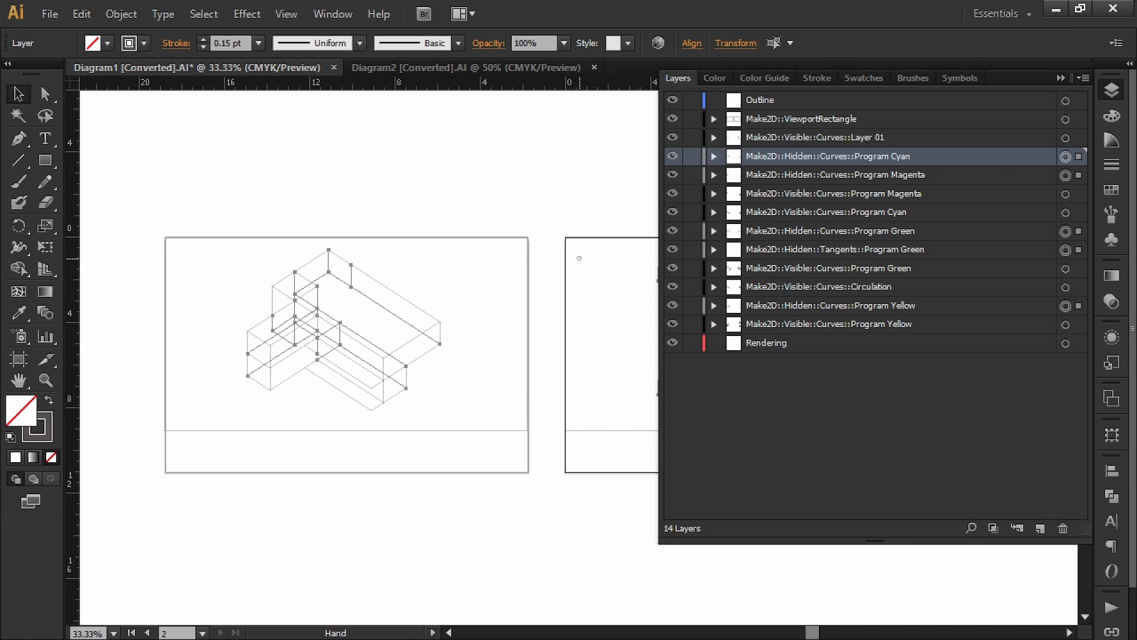
drag(579, 256, 346, 250)
click(1061, 78)
mouse_move(602, 173)
mouse_down()
mouse_move(759, 220)
mouse_move(815, 216)
mouse_up()
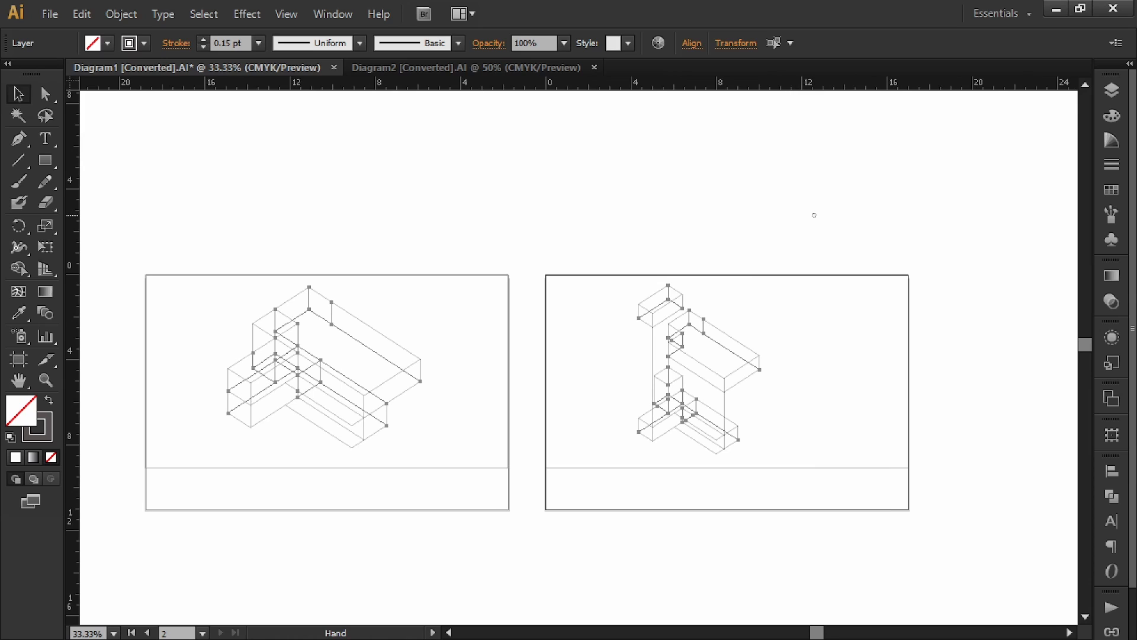
Step: Make the hidden lines dashed with a 3 pt dash and a blank gap
click(1112, 165)
click(913, 199)
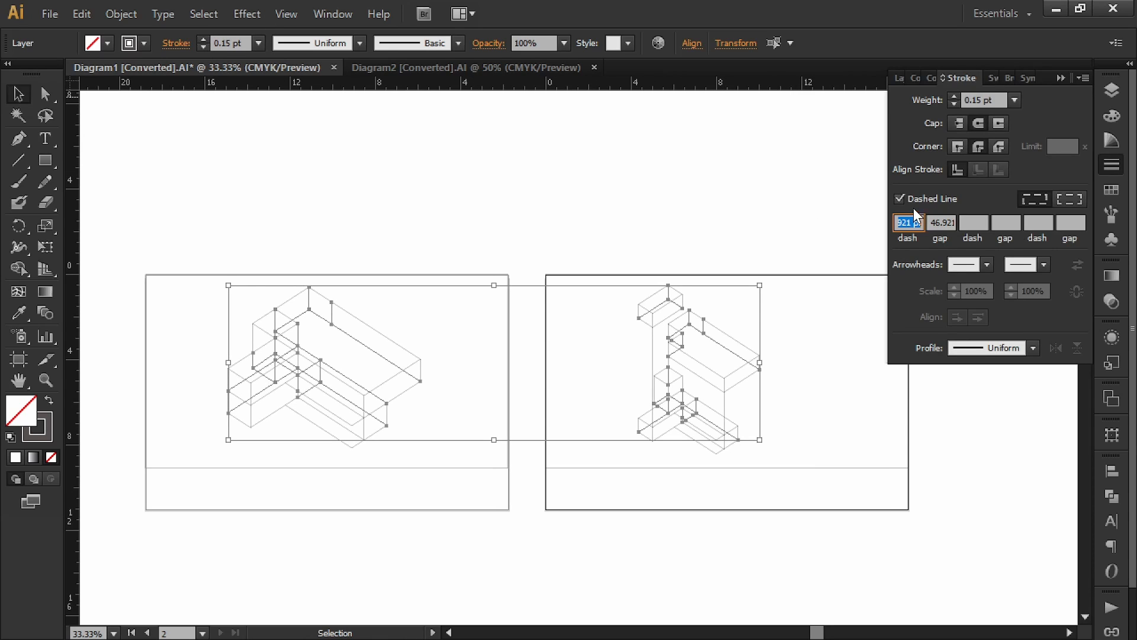
text(3)
key(Tab)
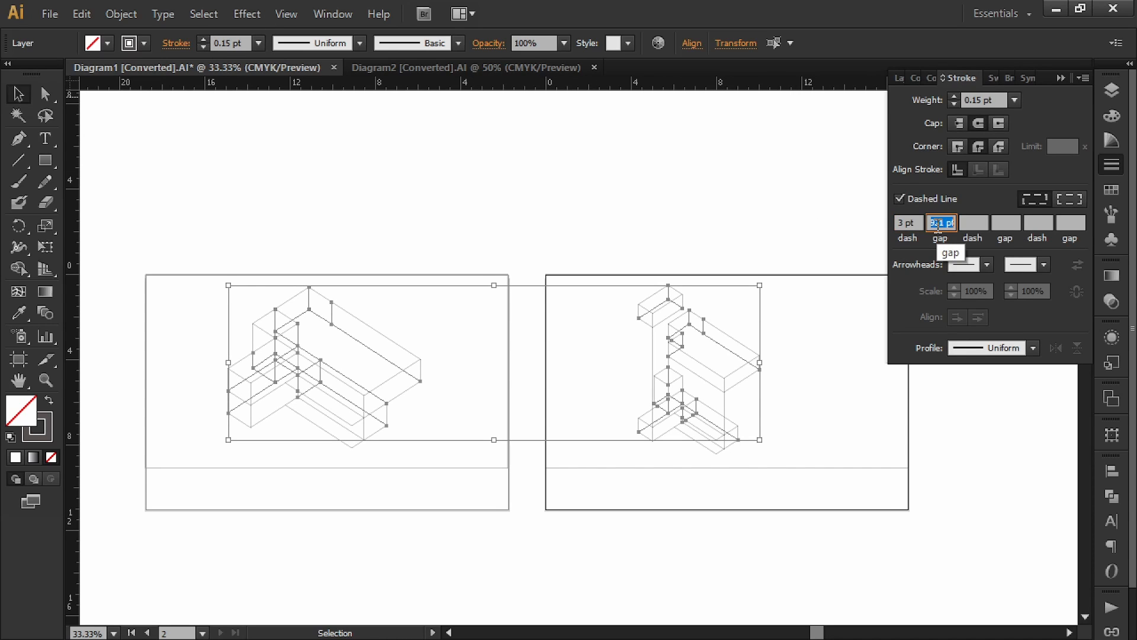
key(BackSpace)
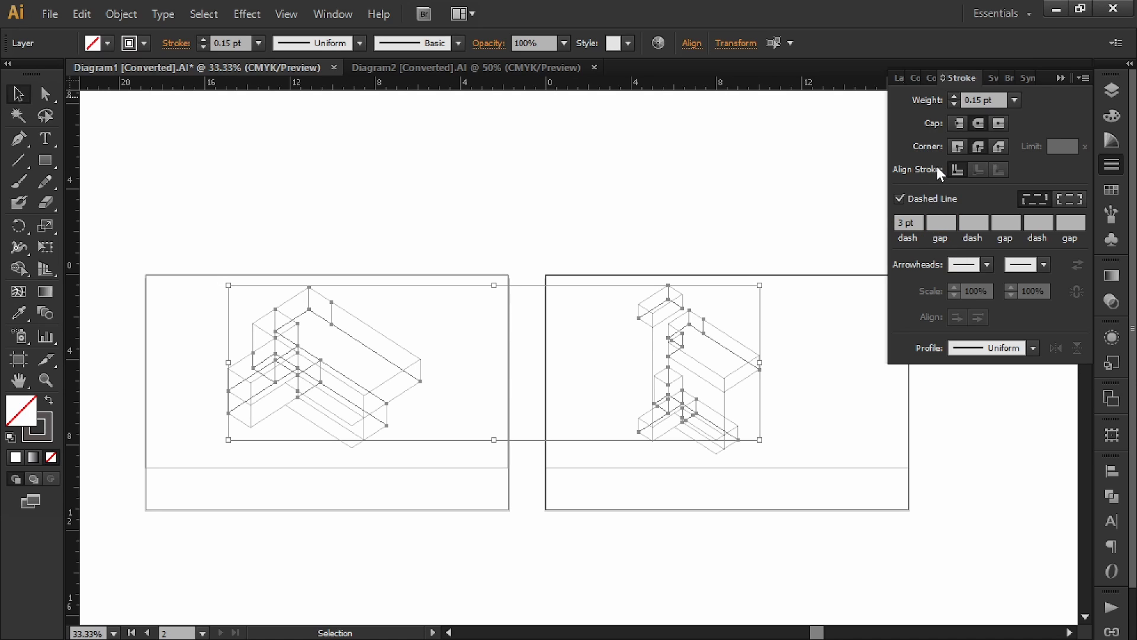
click(1061, 78)
Step: Set the hidden lines' stroke colour to K 100 black
shift+click(144, 44)
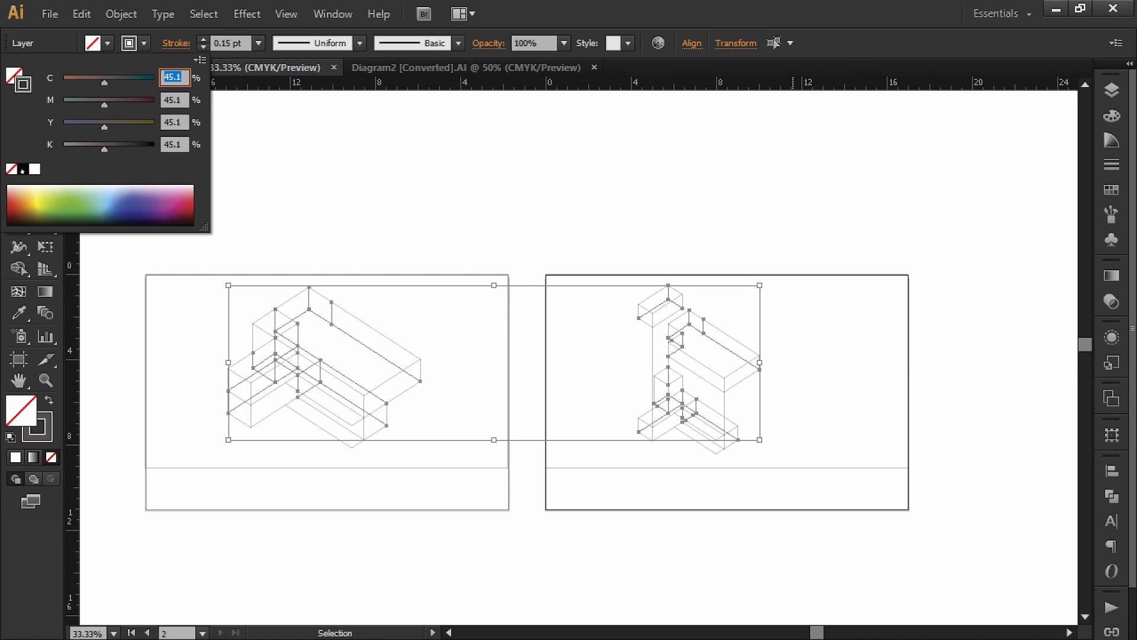
click(22, 169)
click(176, 145)
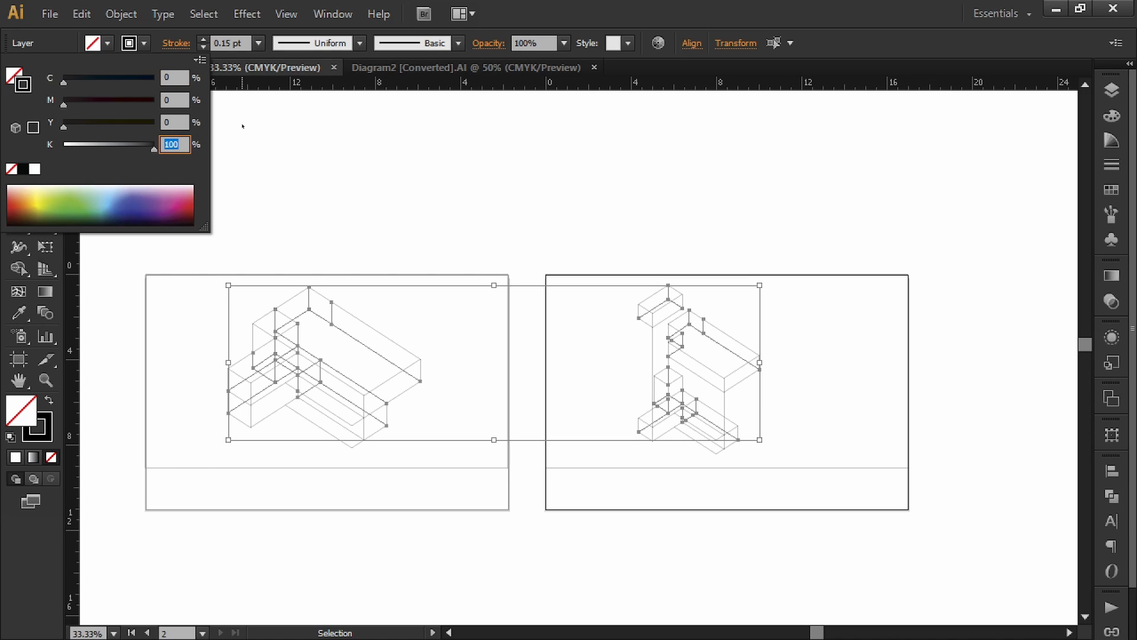
key(Return)
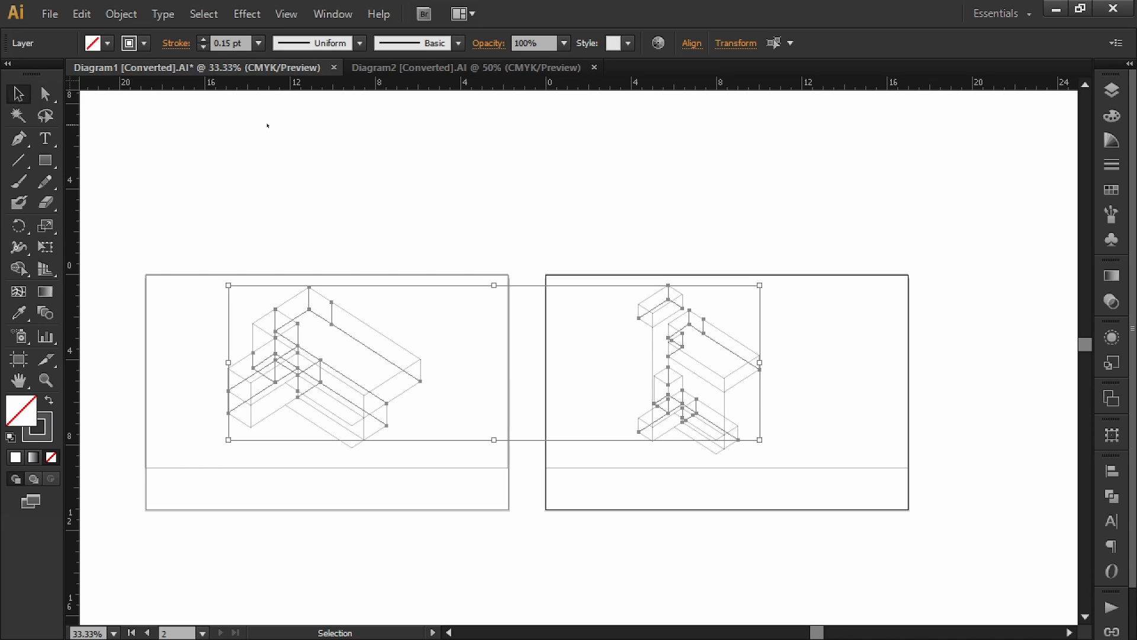
click(600, 207)
Step: Give all lines in both diagrams a CMYK 0/0/0/100 black stroke
alt+scroll(373, 373, up, 3)
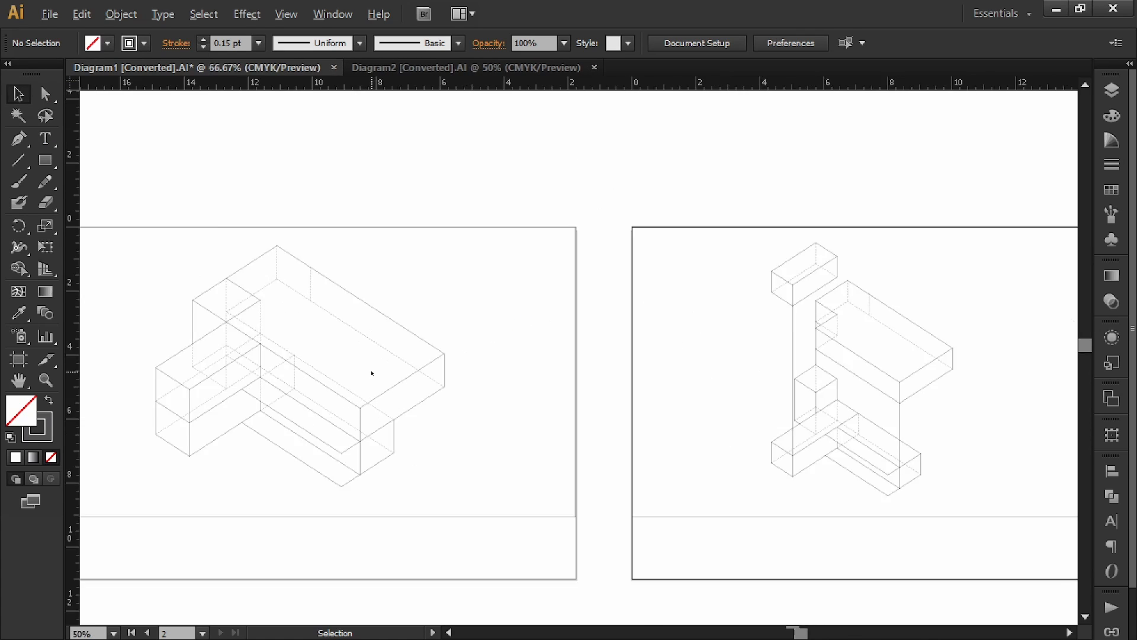
alt+scroll(330, 294, down, 3)
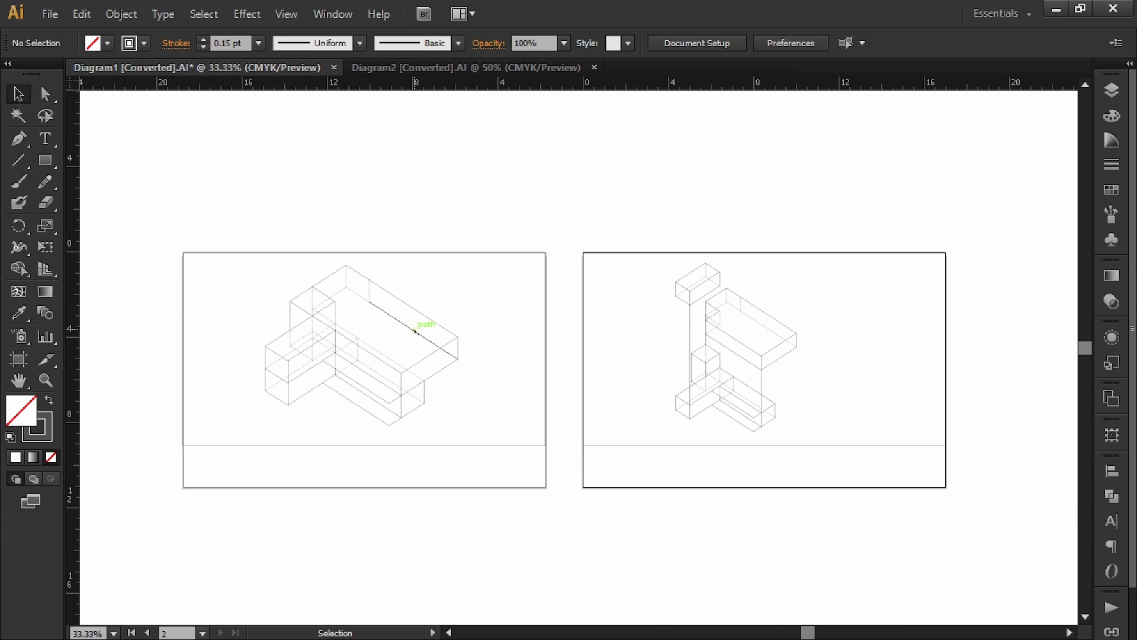
mouse_move(874, 232)
mouse_down()
mouse_move(858, 252)
mouse_move(375, 440)
mouse_move(214, 460)
mouse_move(249, 461)
mouse_up()
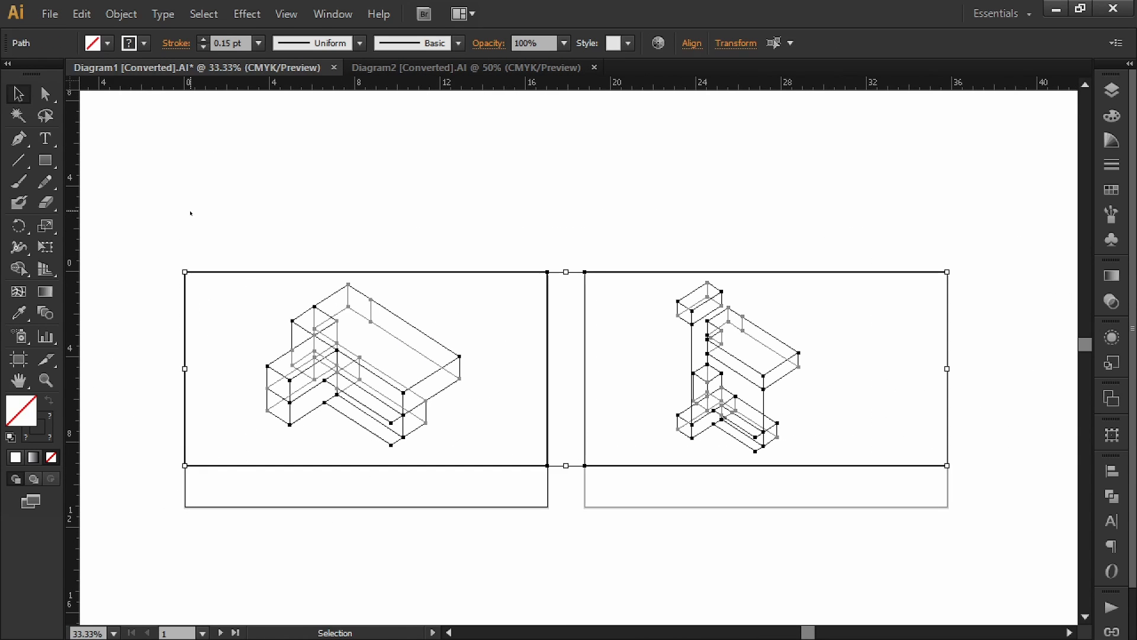
shift+click(144, 43)
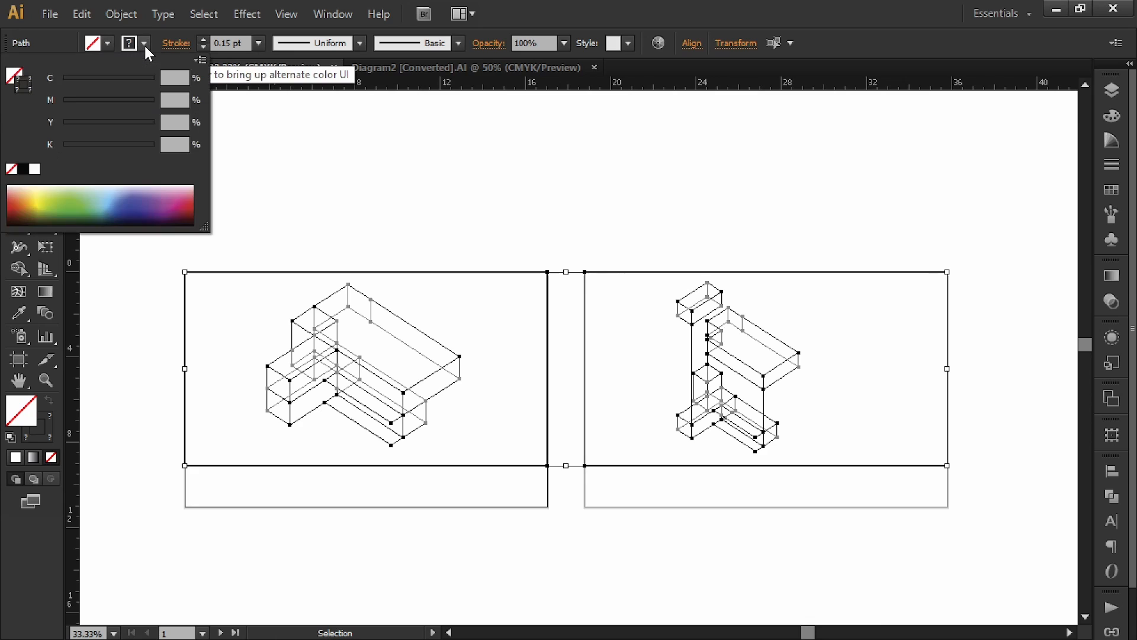
click(23, 169)
click(175, 144)
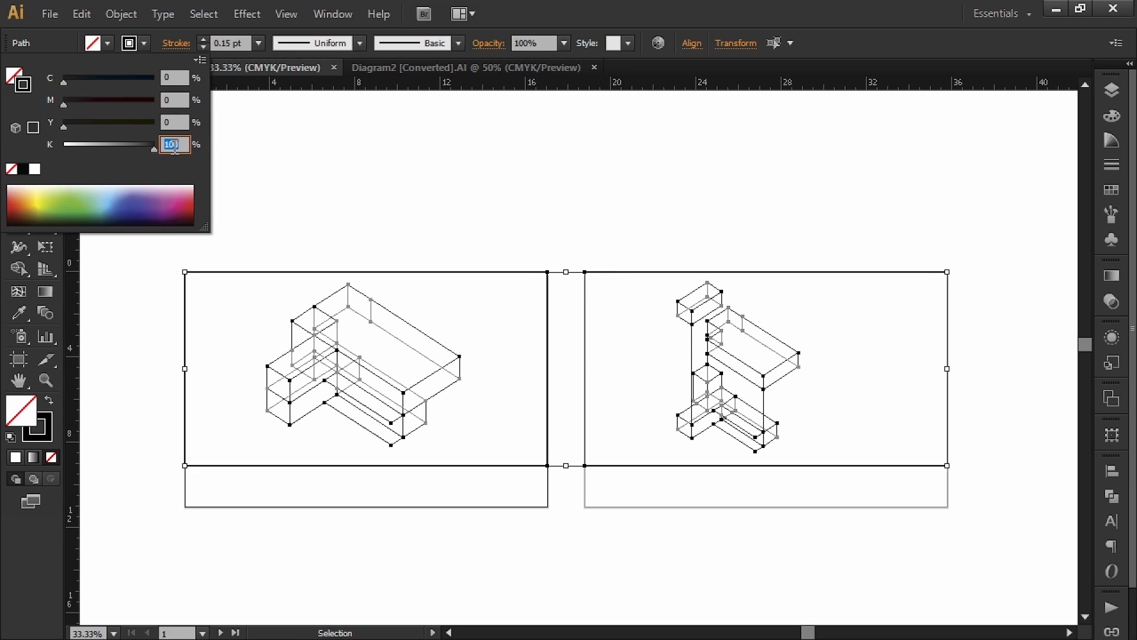
key(Return)
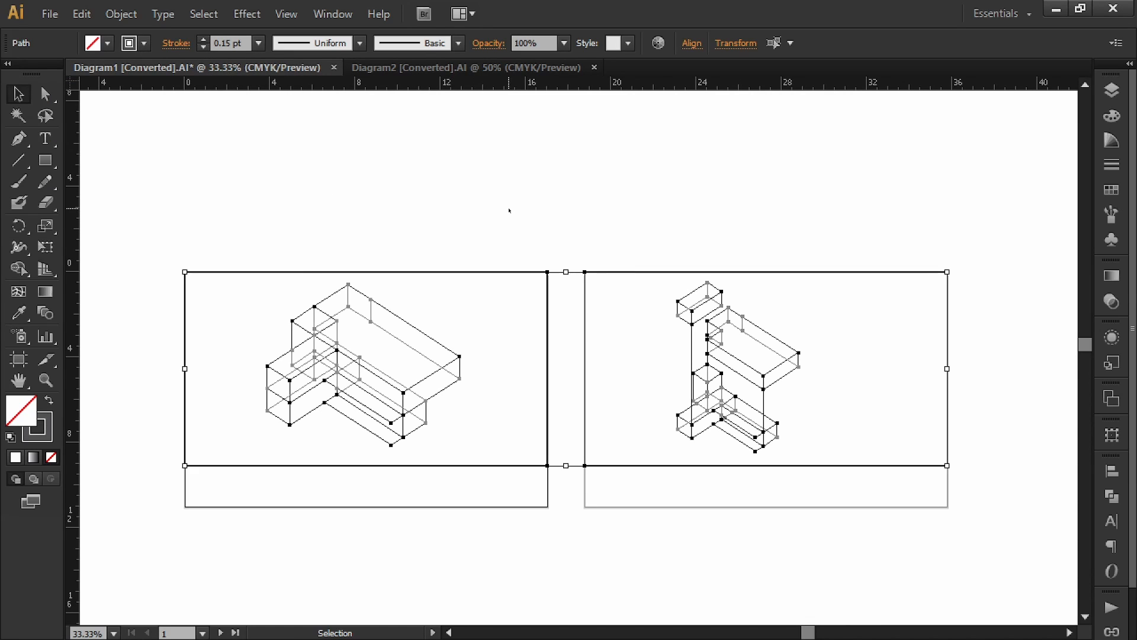
click(509, 211)
Step: Make the right diagram's two vertical alignment lines dashed with an 8 pt dash
alt+scroll(758, 421, up, 4)
drag(835, 382, 786, 483)
alt+scroll(605, 328, down, 1)
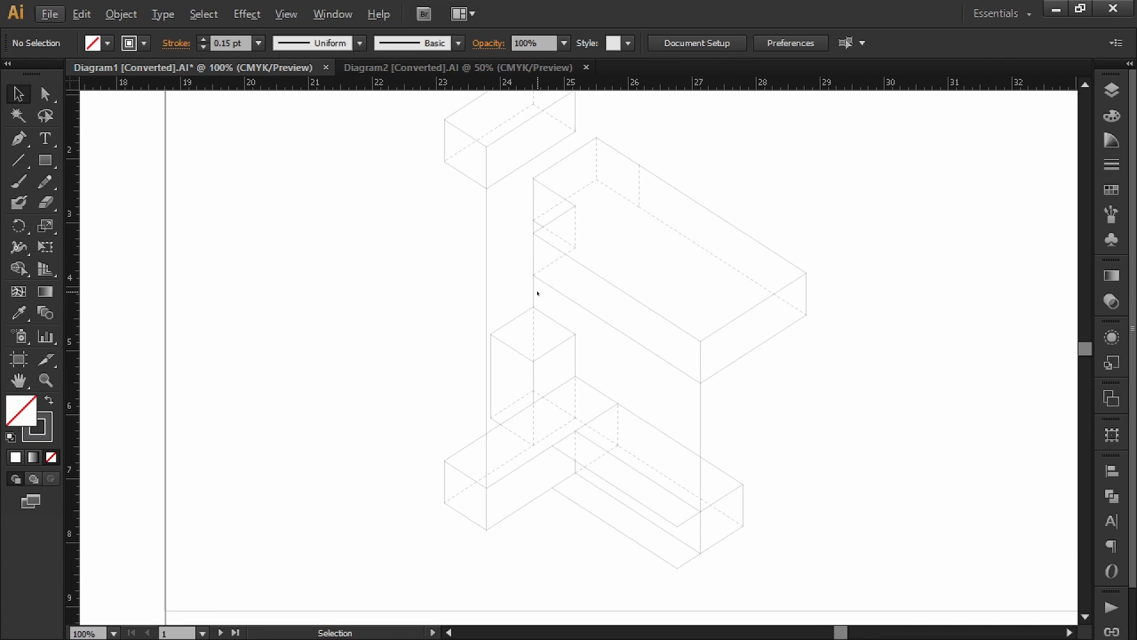
click(495, 225)
shift+drag(718, 400, 687, 409)
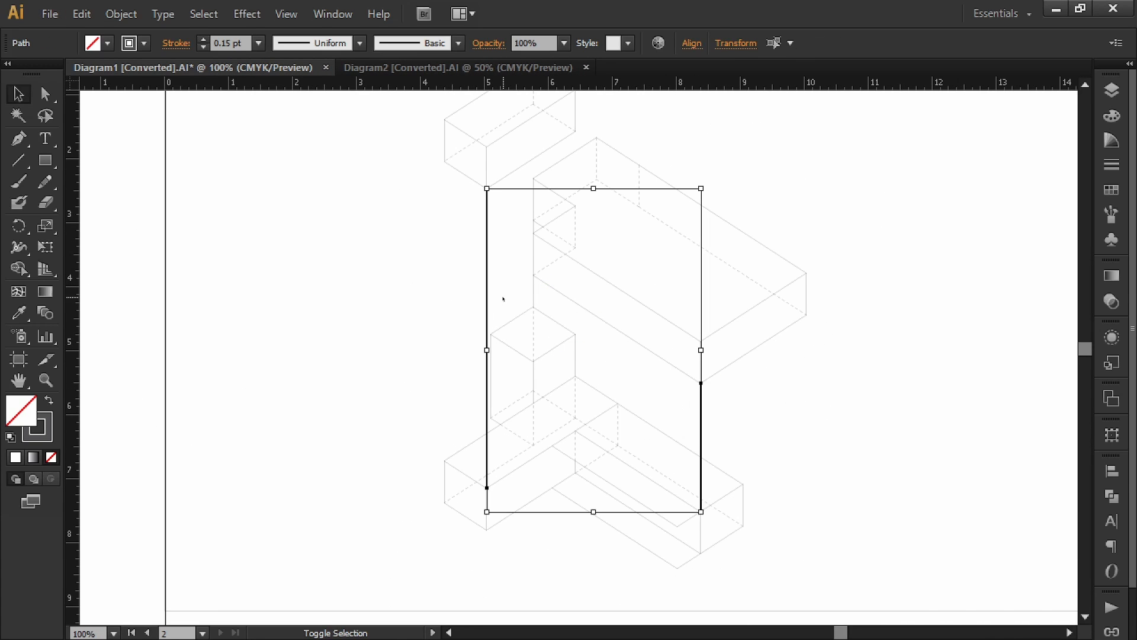
alt+scroll(601, 337, down, 1)
drag(429, 282, 391, 281)
click(1112, 164)
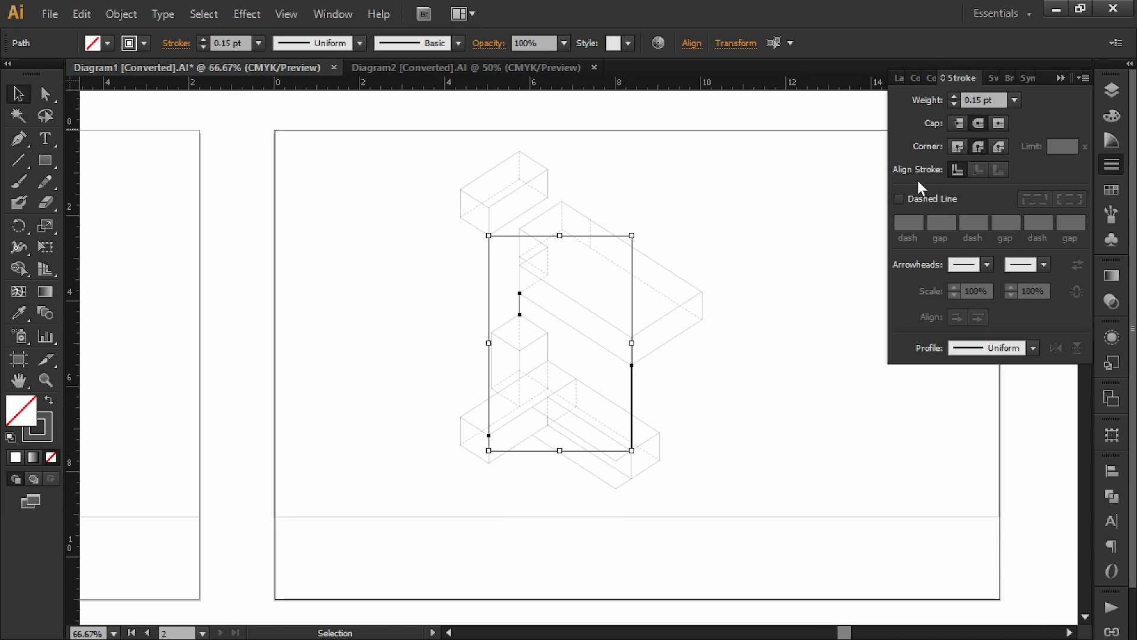
click(933, 199)
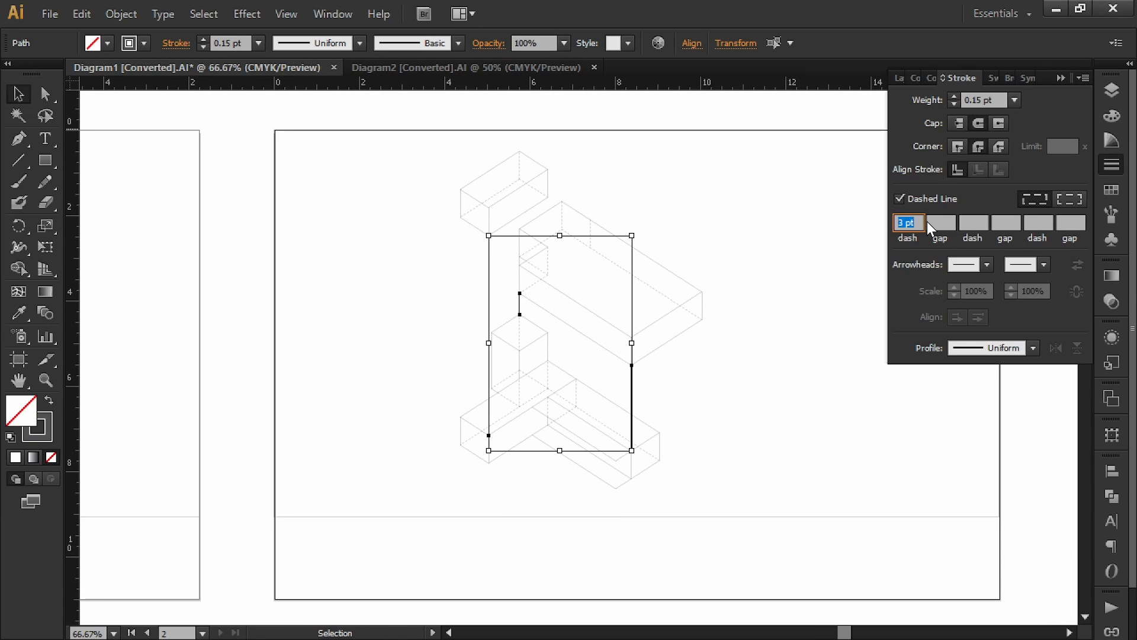
text(8)
key(Return)
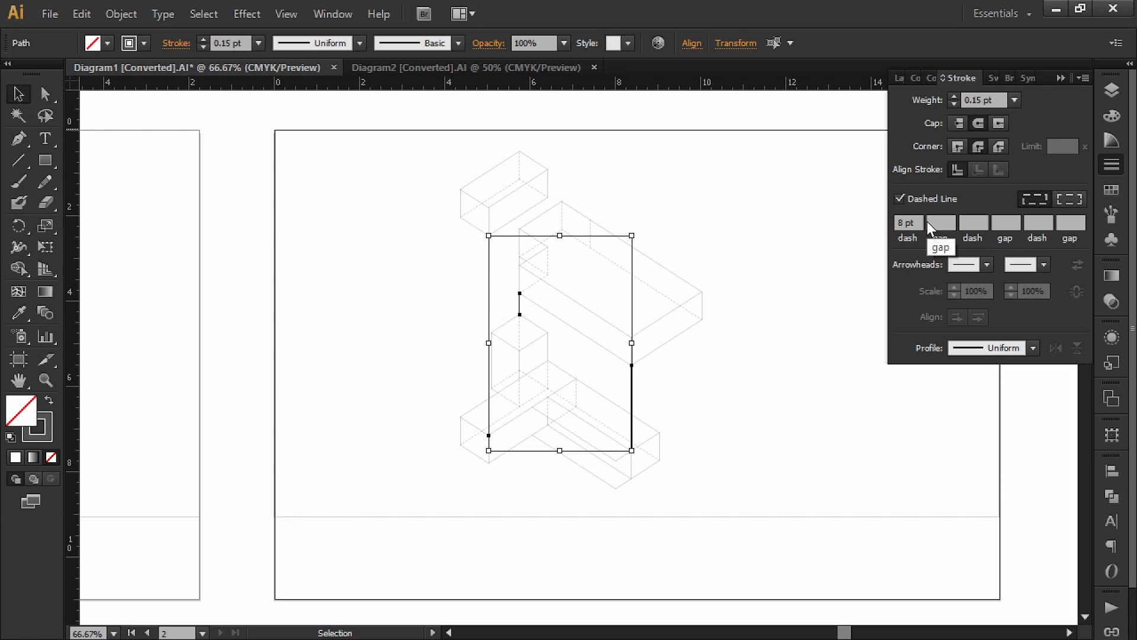
Step: Rename layer Make2D::Visible::Curves::Layer 01 to 'Alignment Line'
click(1062, 79)
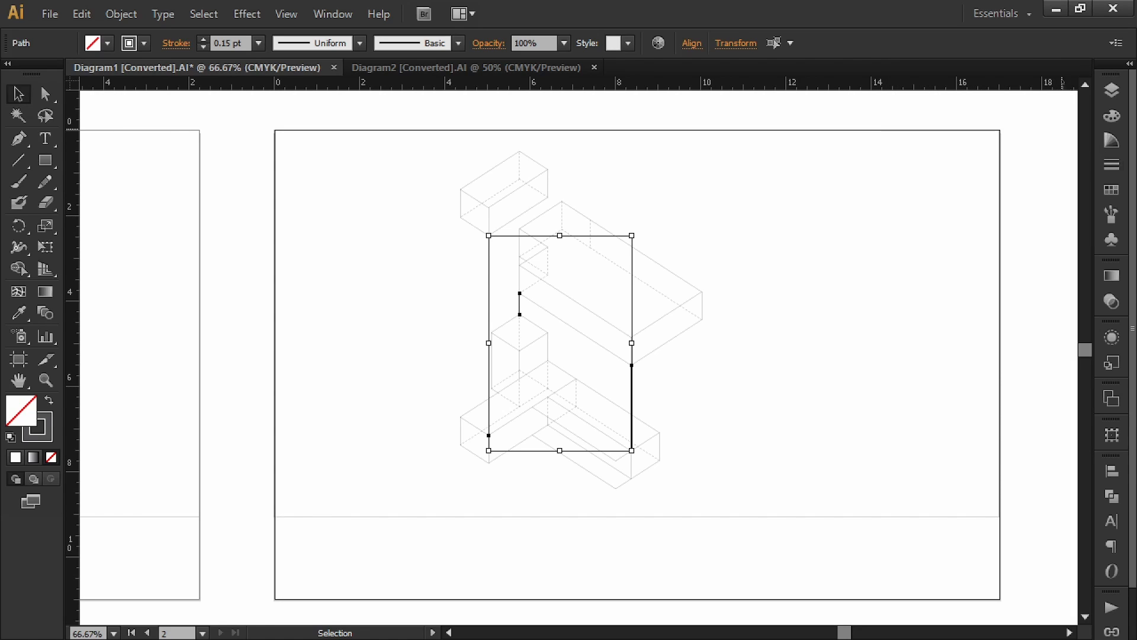
click(1112, 90)
drag(528, 242, 474, 245)
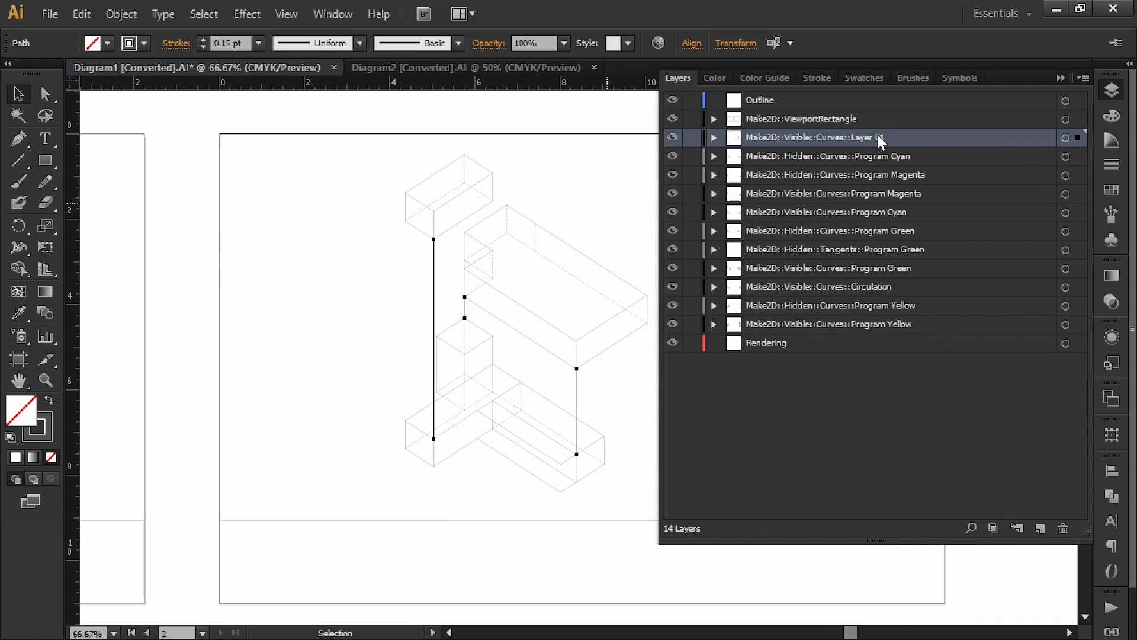
double_click(877, 135)
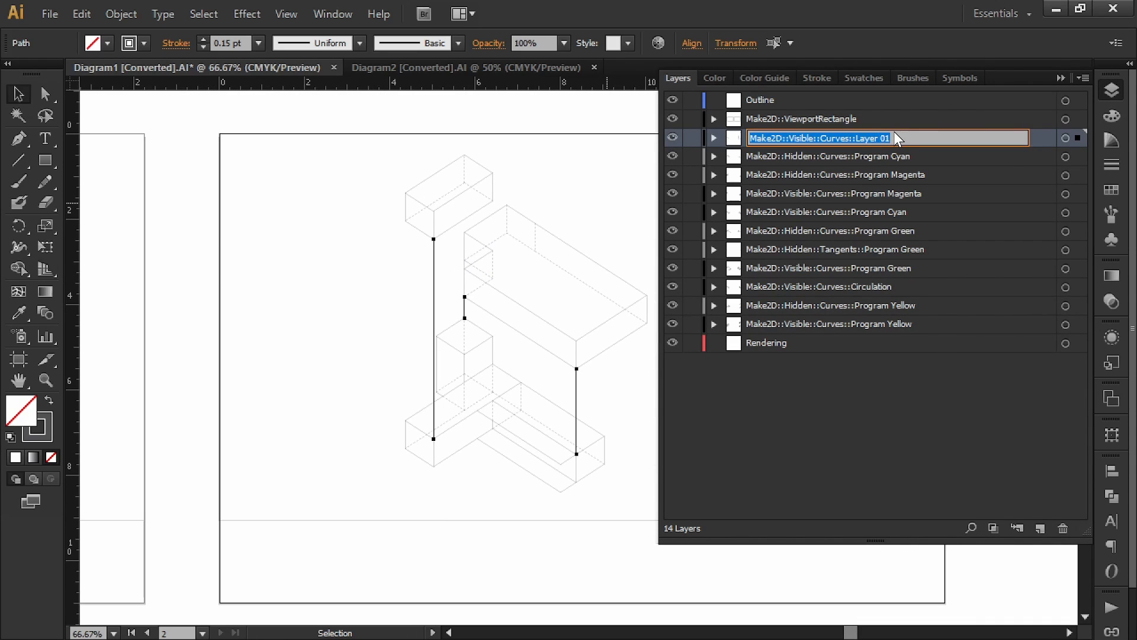
text(Alignment)
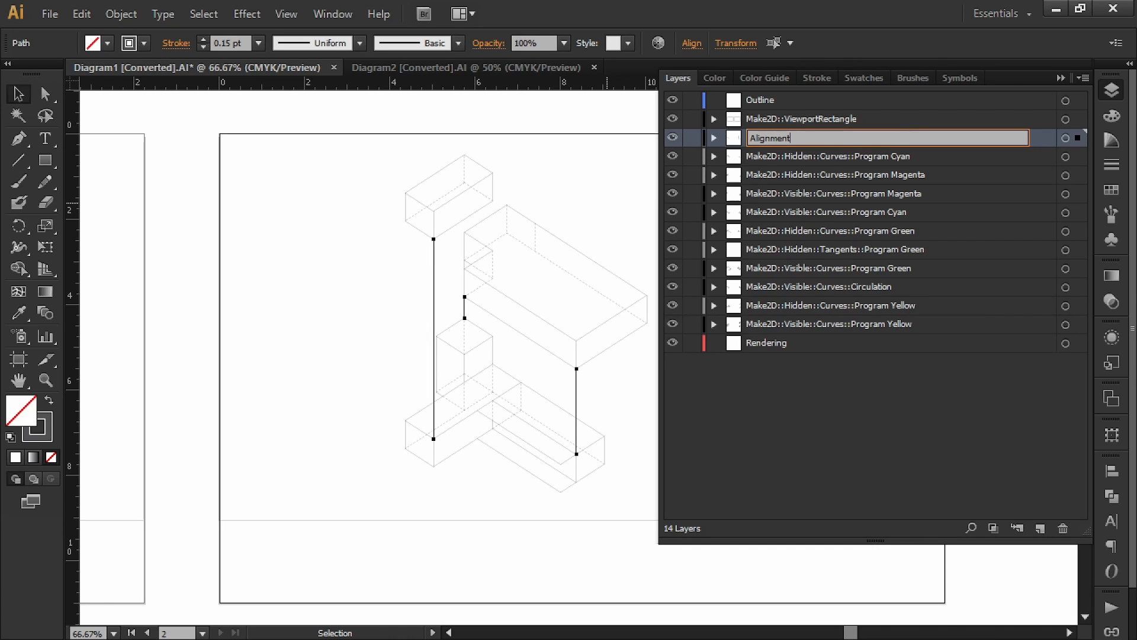
text( Line)
key(Return)
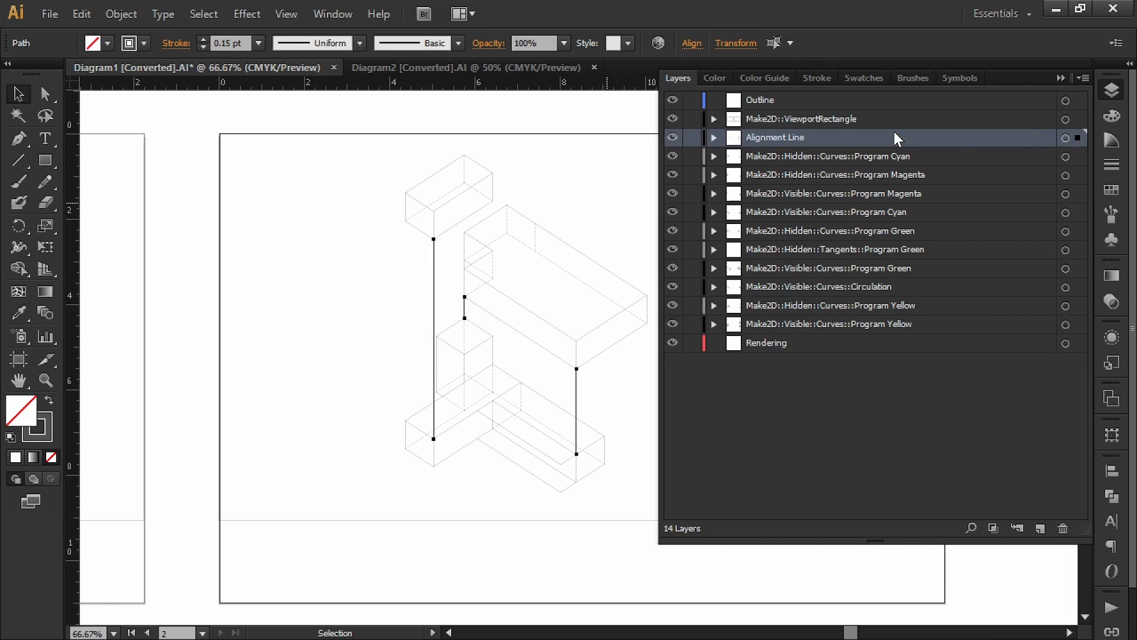
click(1060, 79)
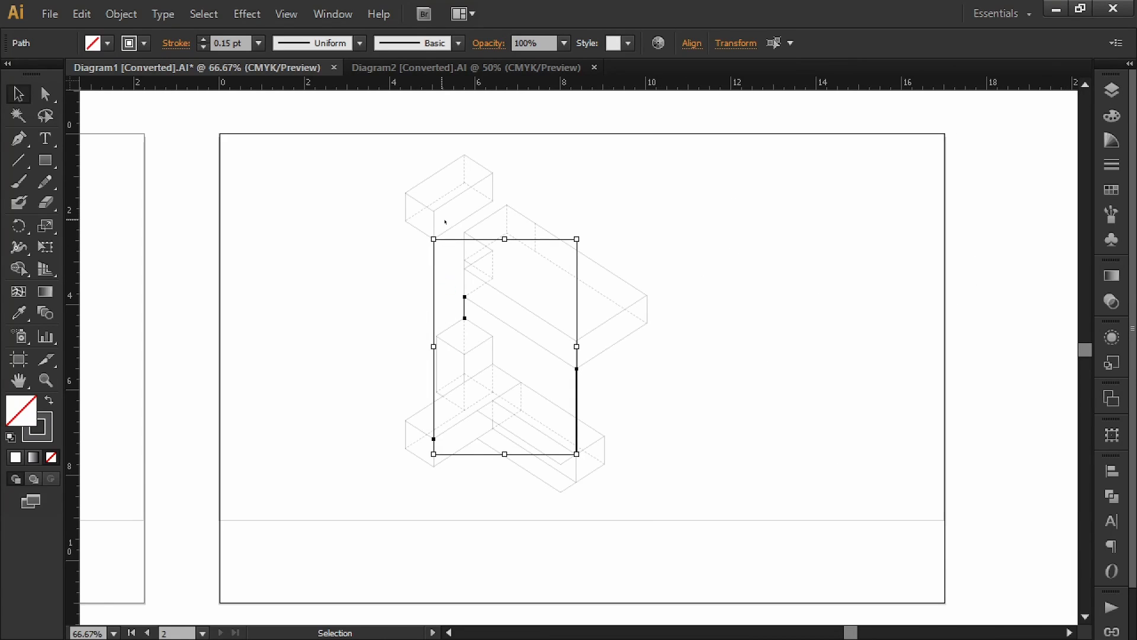
Step: Duplicate both diagrams straight up above the originals
click(769, 230)
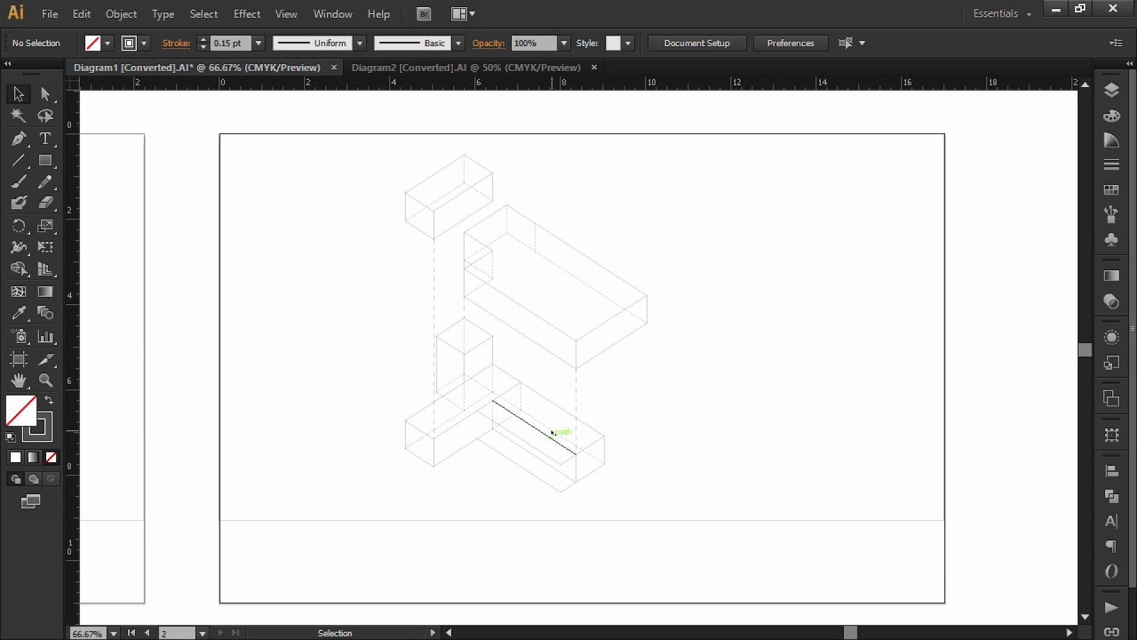
drag(413, 294, 703, 292)
alt+scroll(690, 312, down, 2)
drag(646, 259, 589, 338)
alt+scroll(640, 272, down, 1)
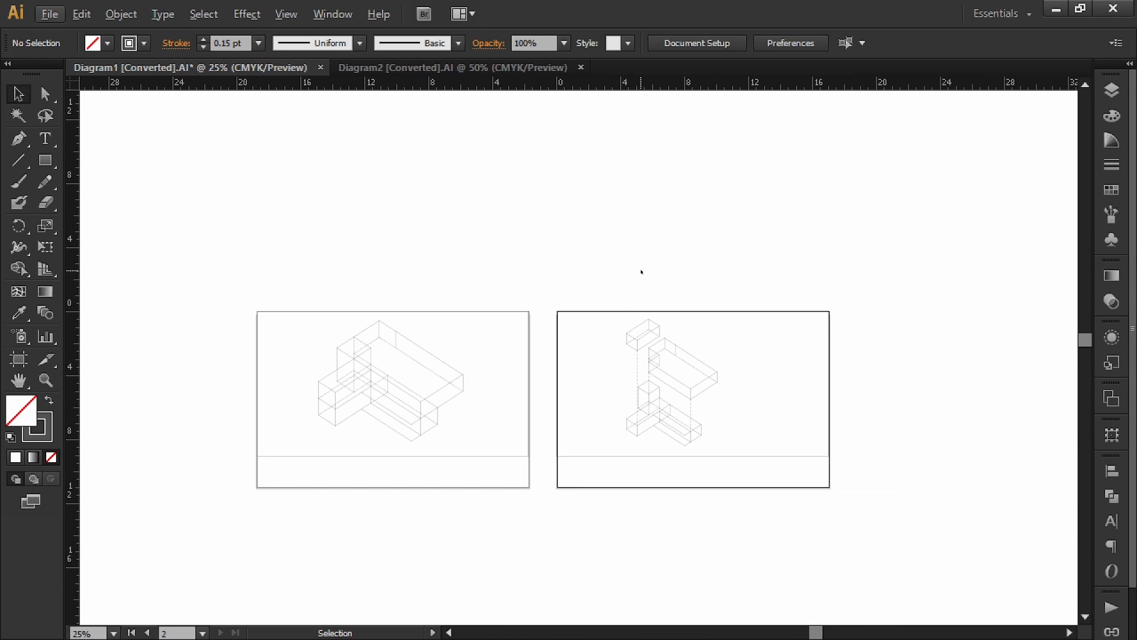
drag(877, 267, 211, 494)
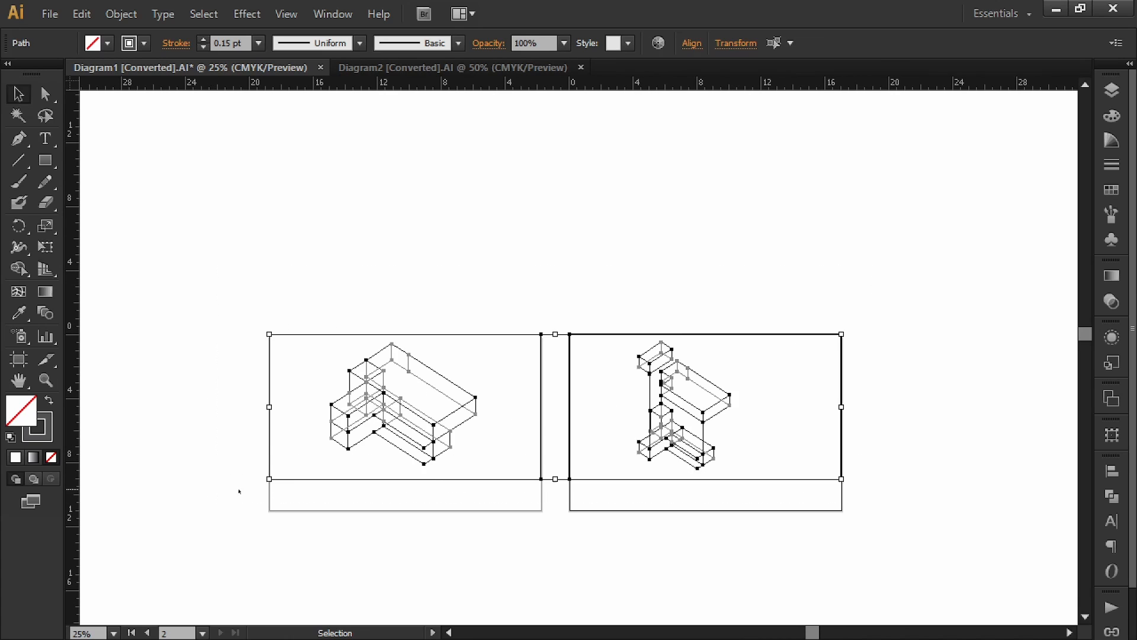
drag(570, 273, 546, 354)
alt+shift+drag(450, 483, 439, 243)
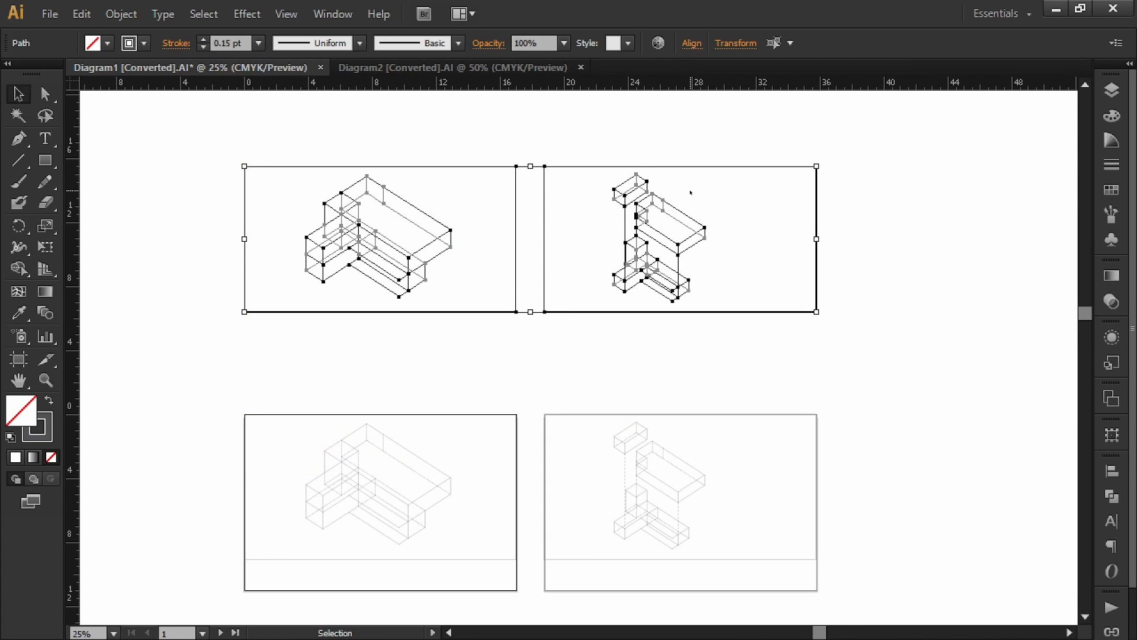
click(640, 149)
Step: Inspect the upper copies, including the alignment lines in the right copy
drag(524, 119, 649, 174)
alt+scroll(516, 326, up, 1)
alt+scroll(517, 324, up, 1)
drag(540, 223, 561, 284)
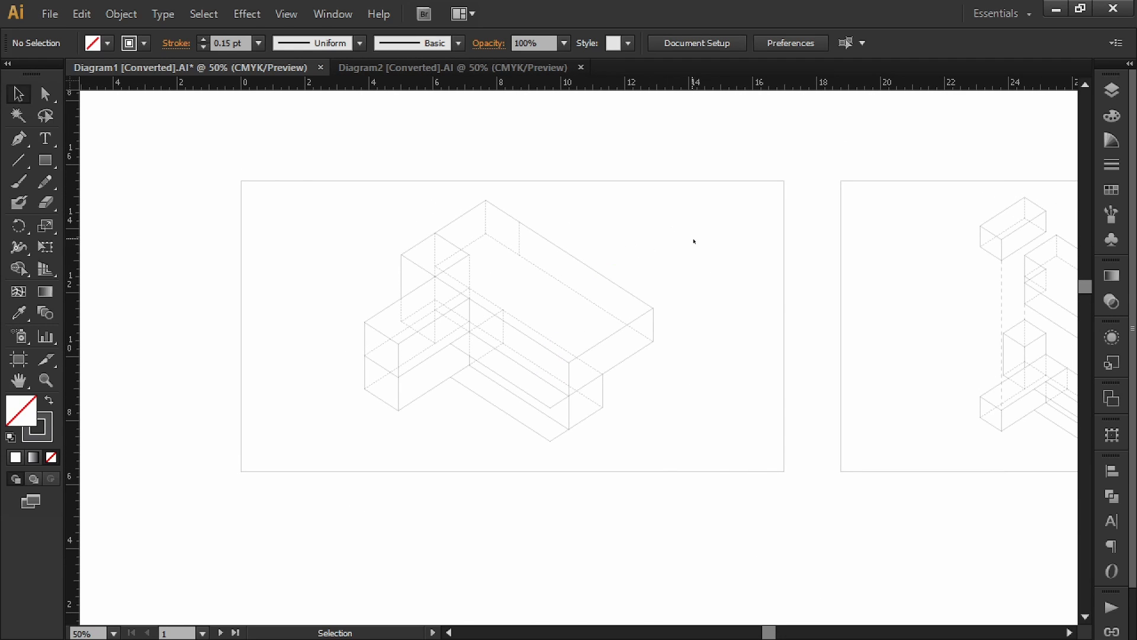
alt+scroll(662, 256, down, 2)
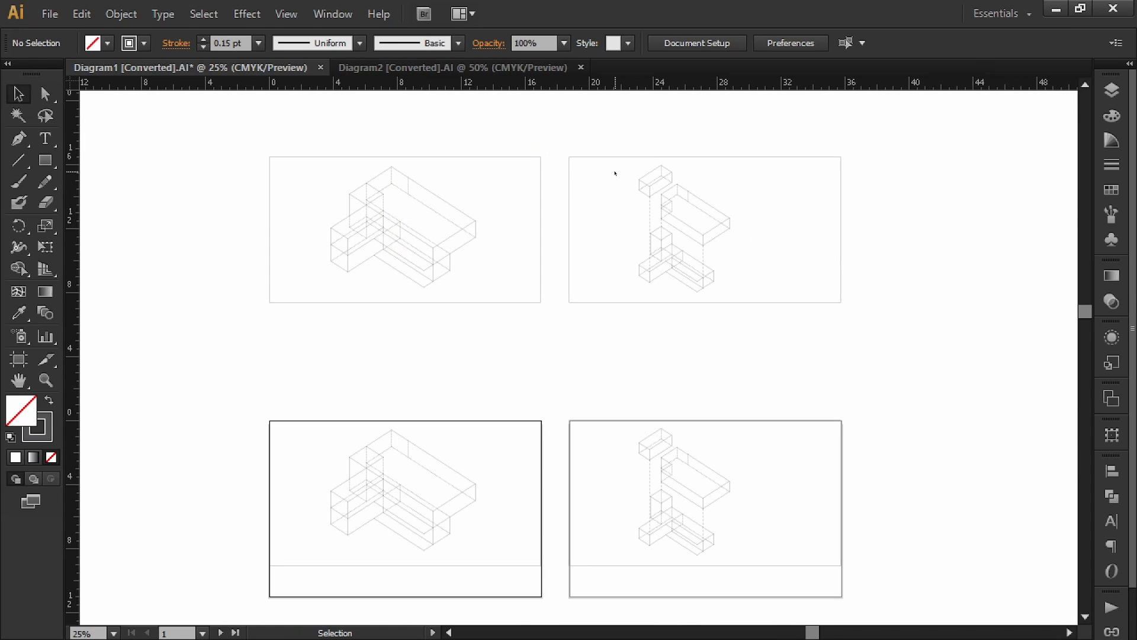
click(652, 212)
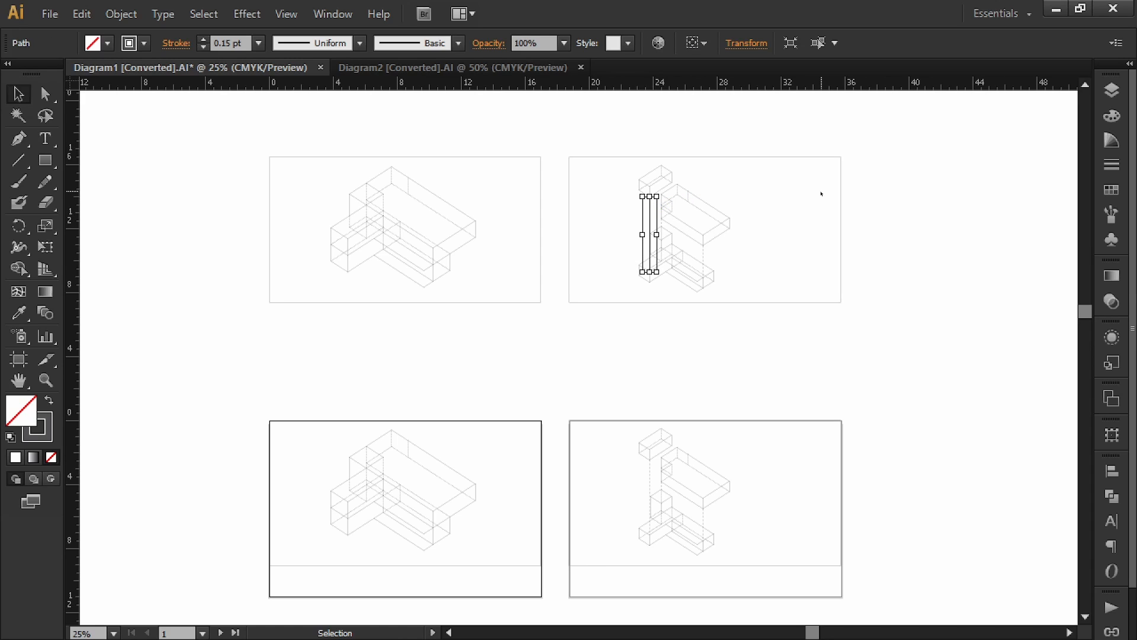
click(1045, 148)
Step: Hide the Alignment Line layer and select the upper left diagram with its frame
click(1107, 89)
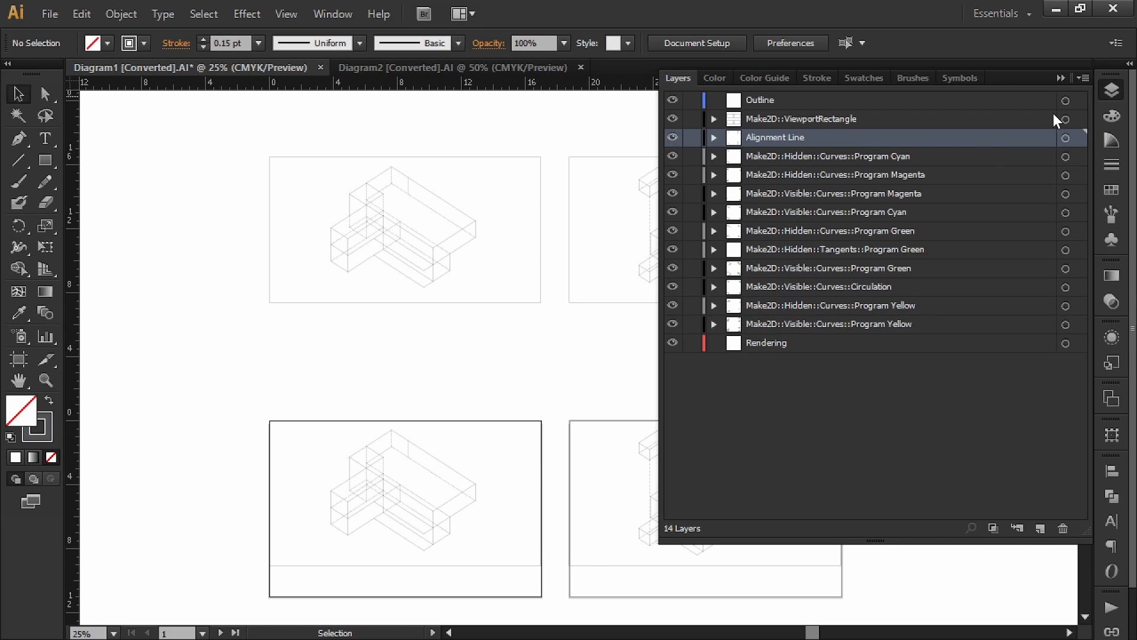
click(672, 136)
click(1058, 78)
alt+scroll(666, 185, up, 3)
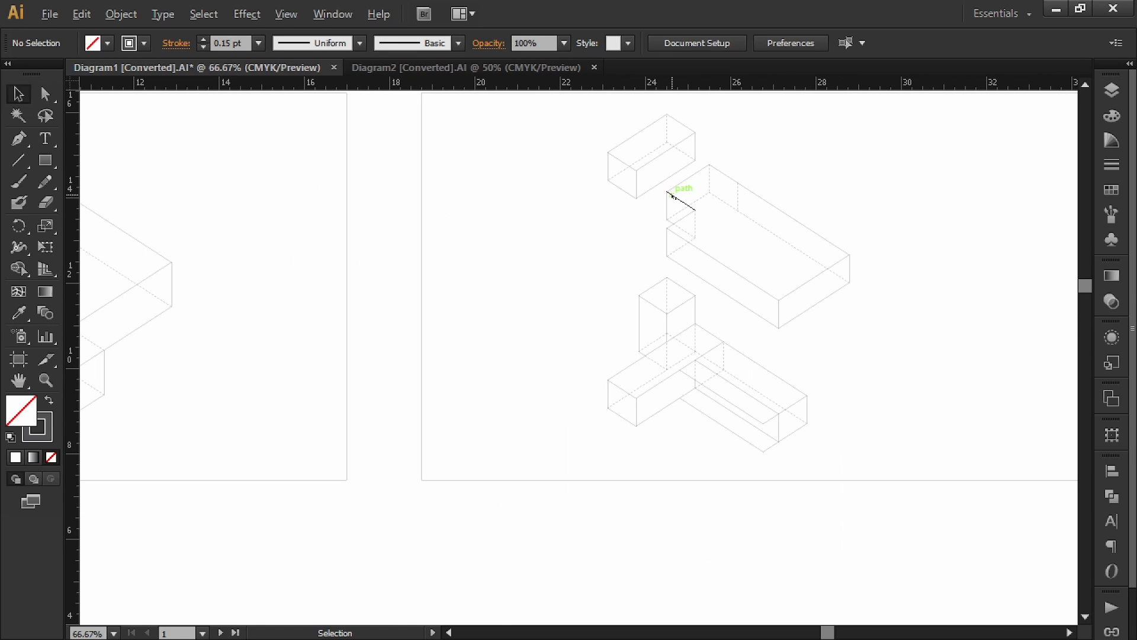
alt+scroll(672, 194, down, 2)
drag(686, 168, 254, 448)
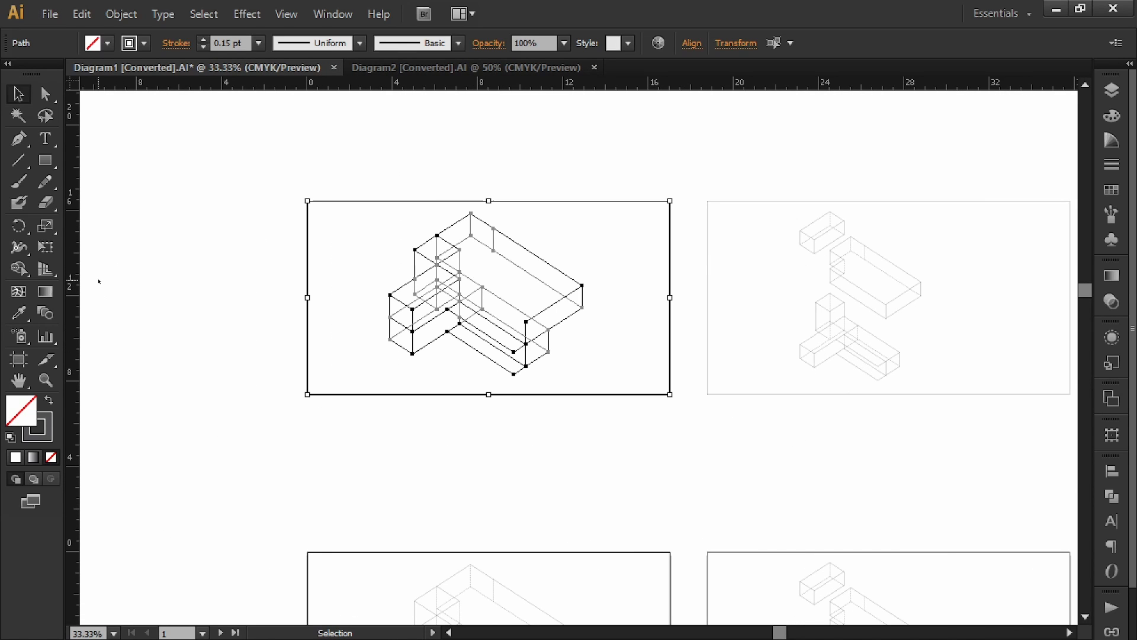
Step: Merge the upper left and right diagrams into silhouette shapes with Shape Builder
click(19, 271)
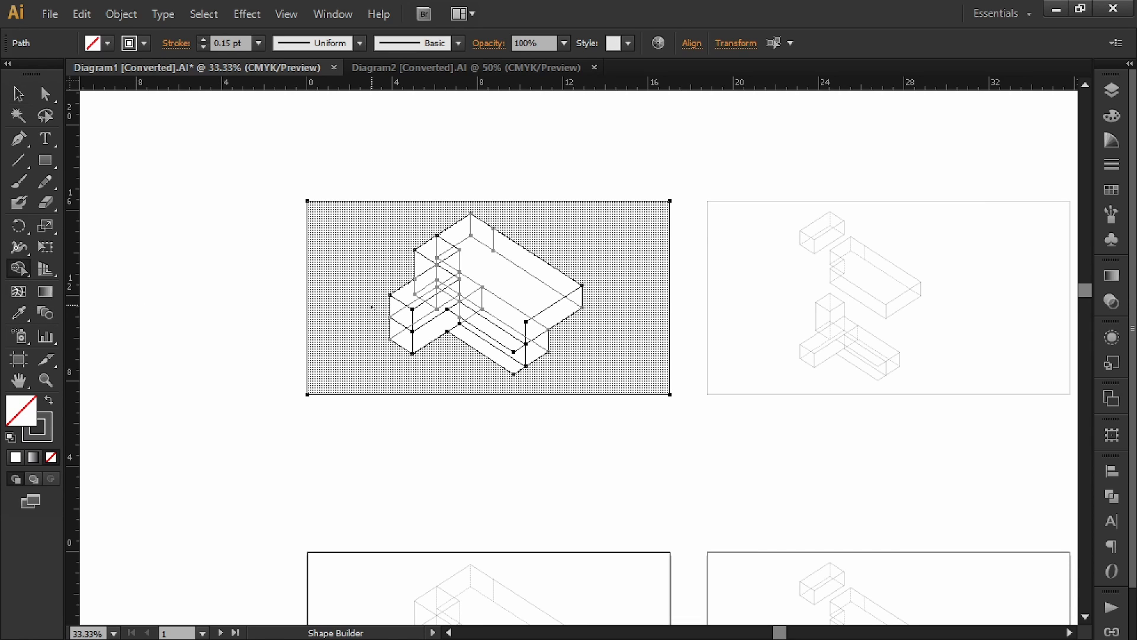
click(379, 274)
key(v)
click(460, 480)
key(space)
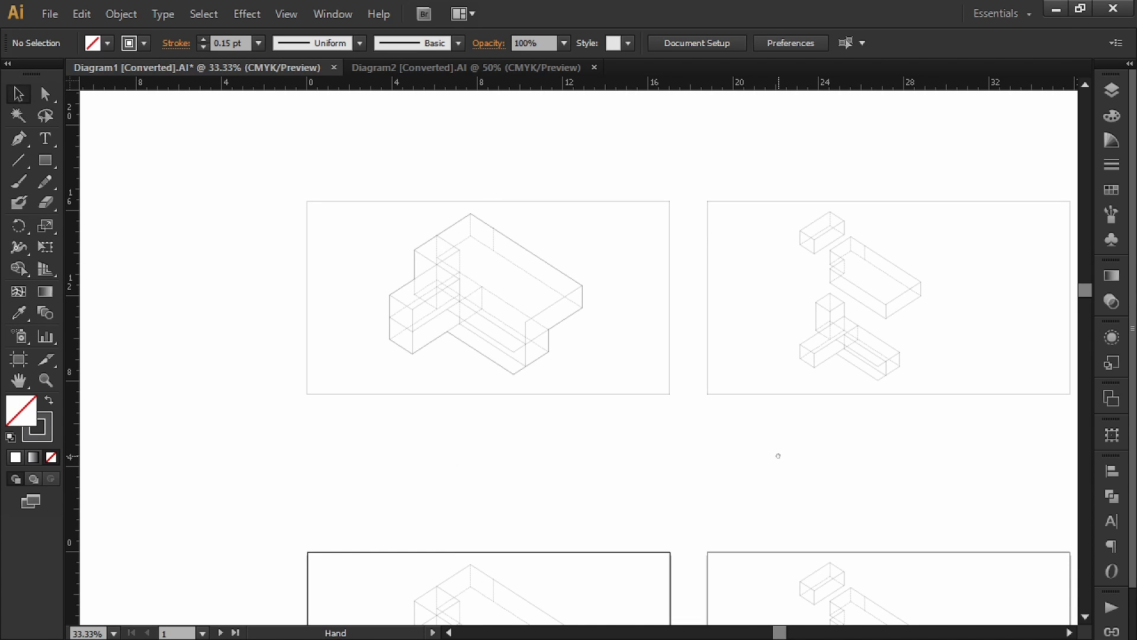
drag(855, 407, 559, 424)
drag(820, 177, 384, 448)
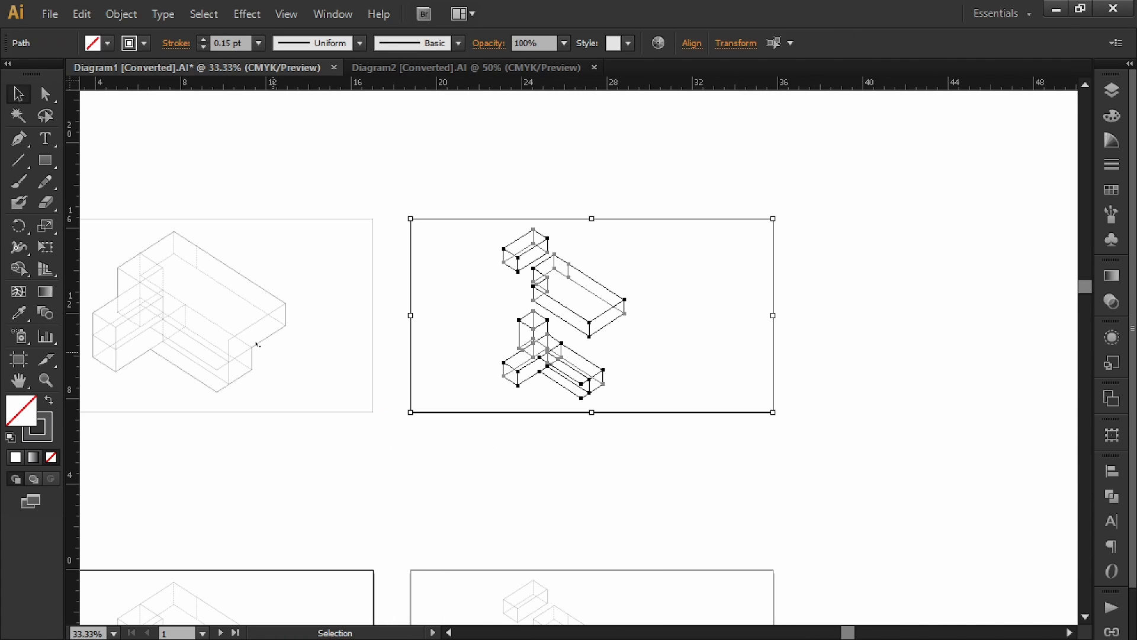
click(17, 270)
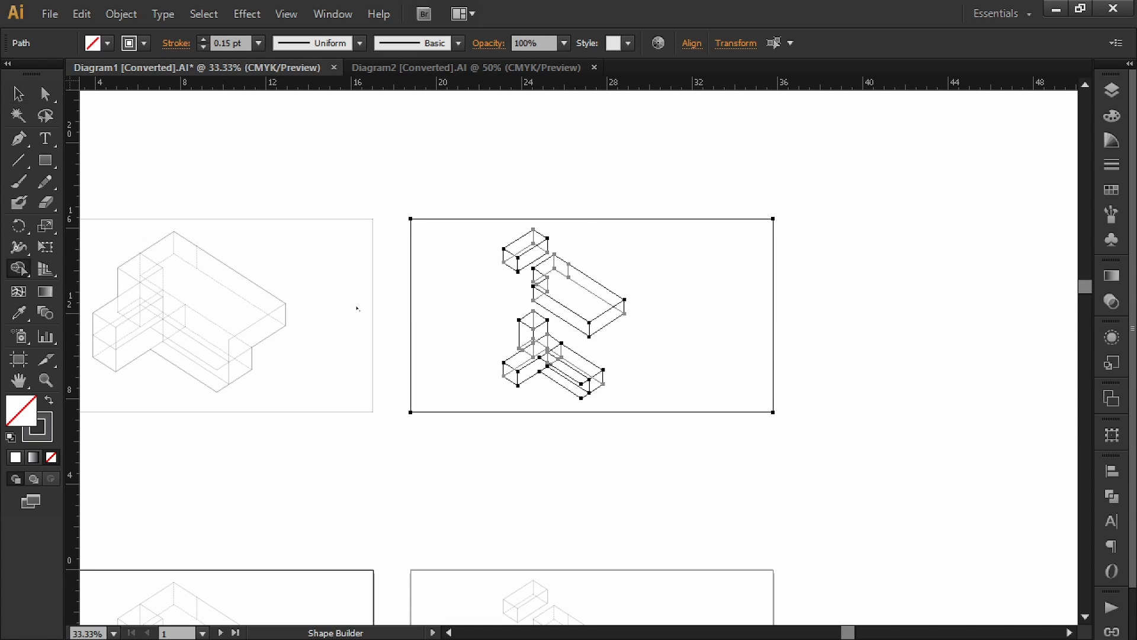
click(478, 320)
key(v)
click(537, 483)
Step: Move the left outline and the T-shaped, middle and top box outlines below the artboards
key(space)
drag(391, 430, 676, 398)
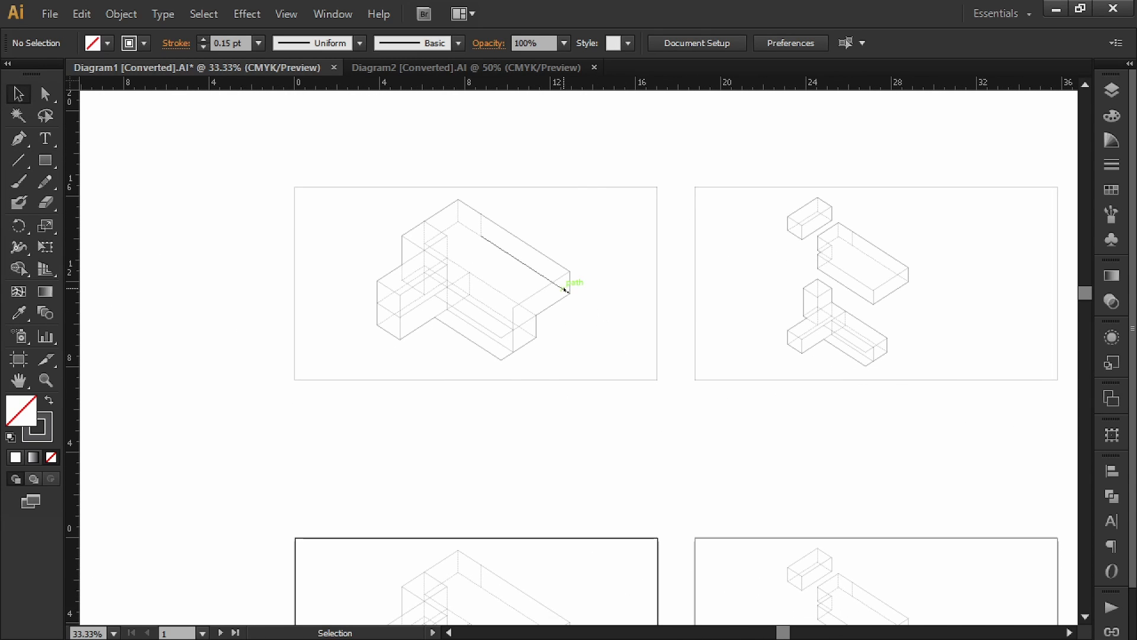
shift+drag(579, 278, 581, 464)
click(797, 448)
key(space)
drag(853, 422, 600, 417)
shift+drag(621, 322, 622, 474)
click(665, 330)
shift+drag(657, 280, 701, 438)
click(699, 332)
shift+drag(566, 200, 566, 411)
click(770, 385)
Step: Delete the top-row diagrams with their frames, then remove the four silhouette outlines
key(space)
drag(787, 347, 813, 373)
drag(934, 165, 119, 398)
key(Delete)
key(space)
drag(470, 377, 542, 266)
drag(830, 240, 238, 428)
key(Delete)
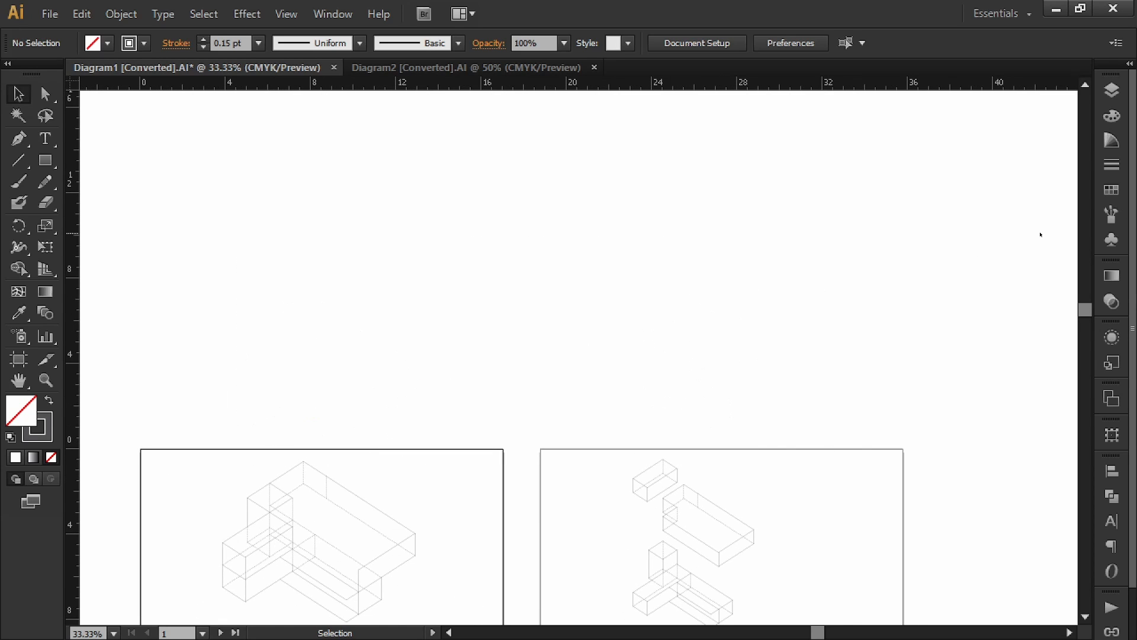
Step: Show the Layers panel listing all 14 layers, Outline through Rendering
click(1112, 90)
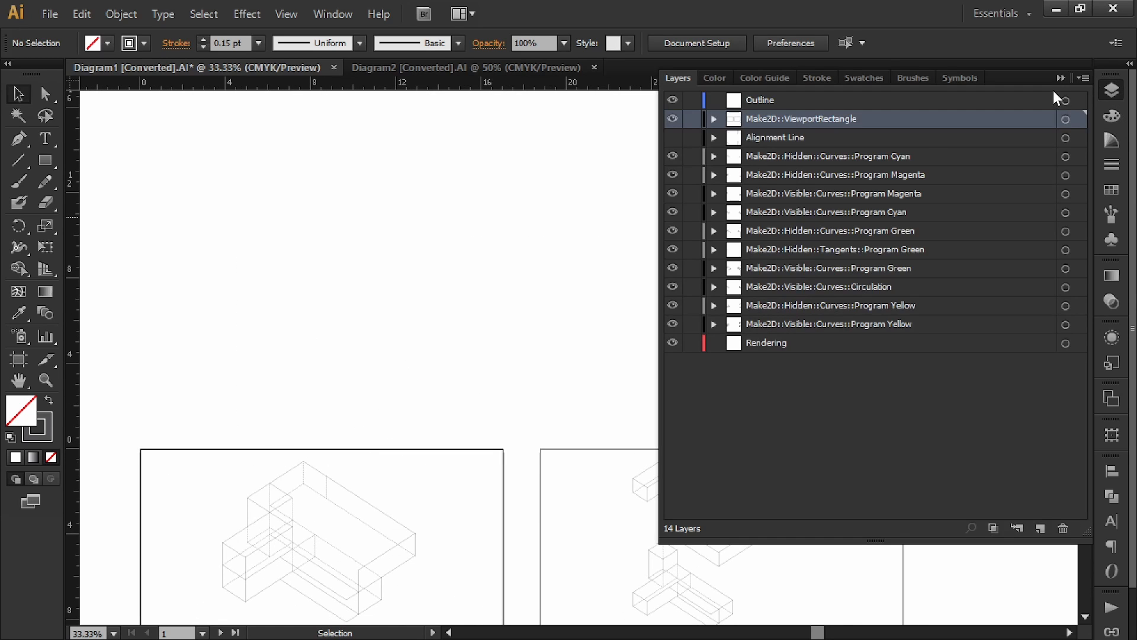
Step: Turn off Paste Remembers Layers and paste the silhouette outlines into the Outline layer
click(1081, 75)
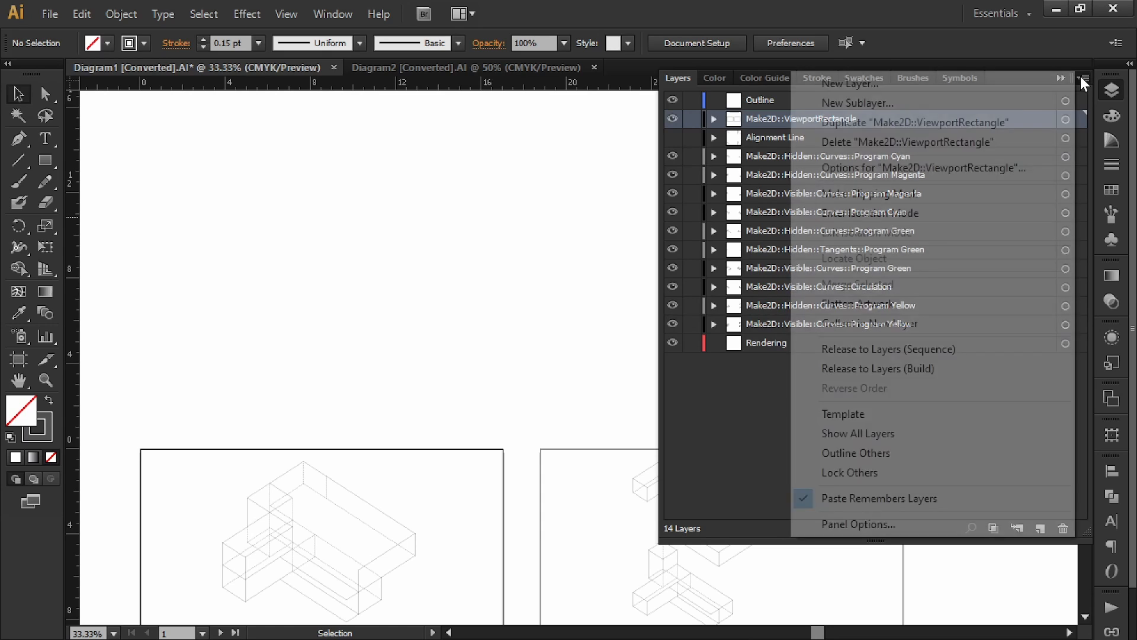
click(802, 499)
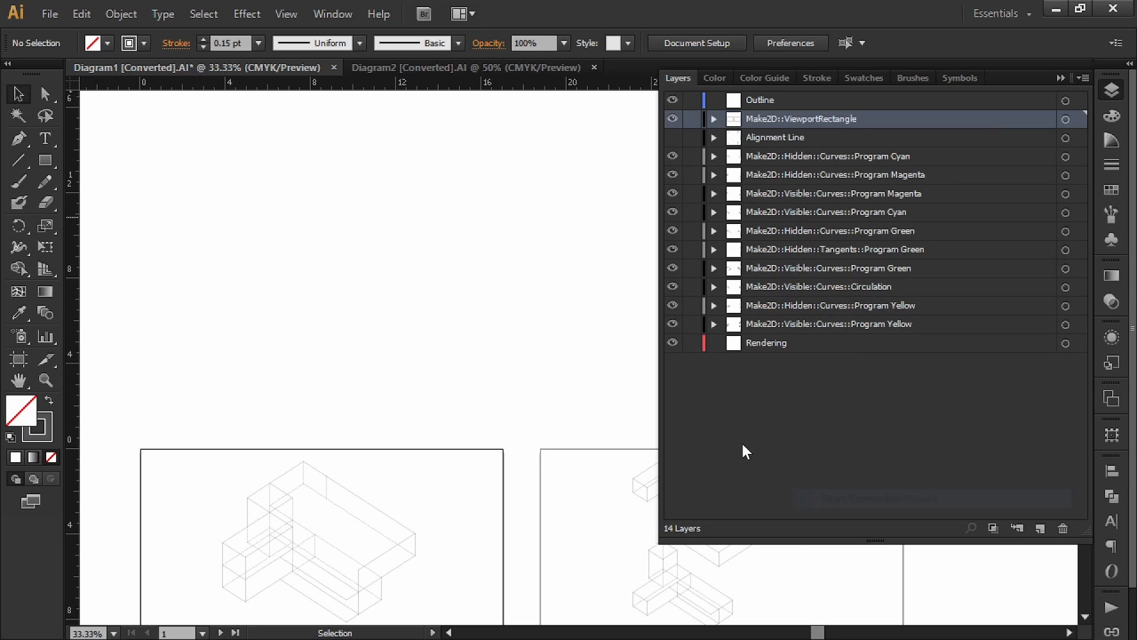
click(759, 99)
key(ctrl+v)
click(407, 254)
click(1061, 77)
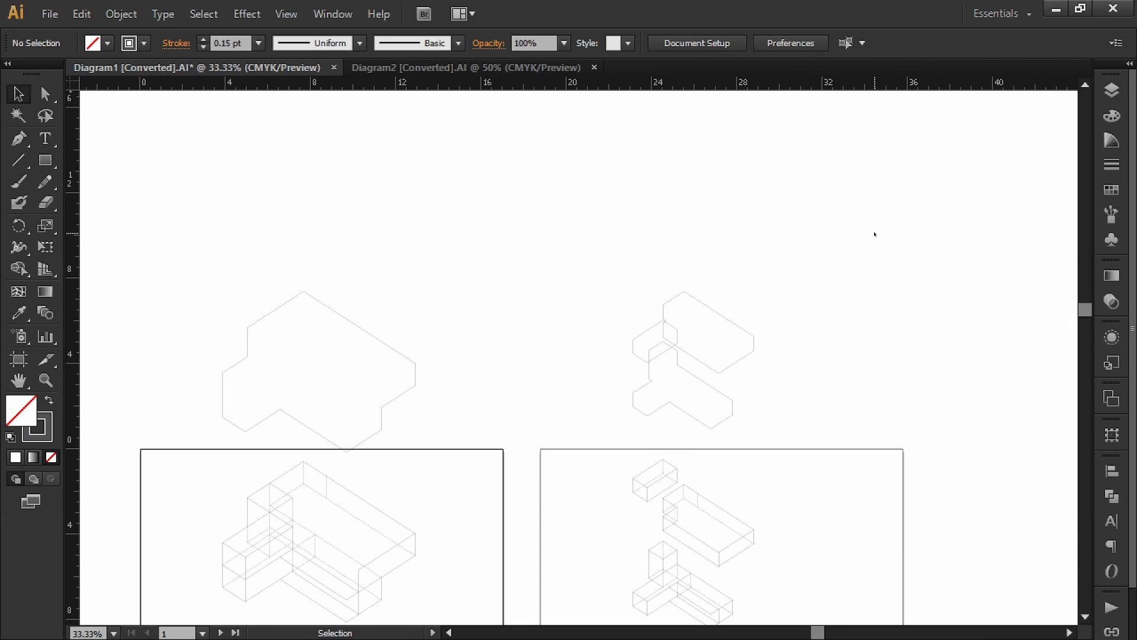
Step: Drag the left and right outlines down onto their diagrams
drag(873, 233, 329, 403)
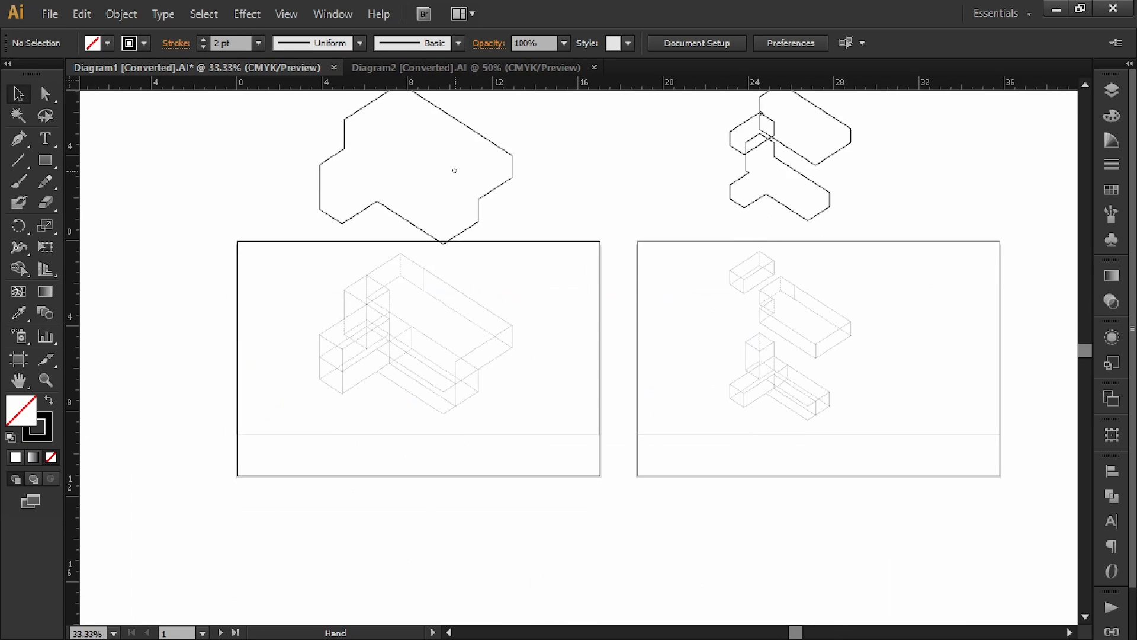
drag(381, 225, 379, 361)
drag(668, 175, 669, 367)
click(754, 325)
alt+scroll(754, 325, up, 2)
Step: Snap the T-shaped and small box outlines onto their boxes
drag(726, 235, 620, 561)
drag(497, 399, 577, 233)
click(450, 174)
alt+scroll(473, 187, up, 2)
click(472, 187)
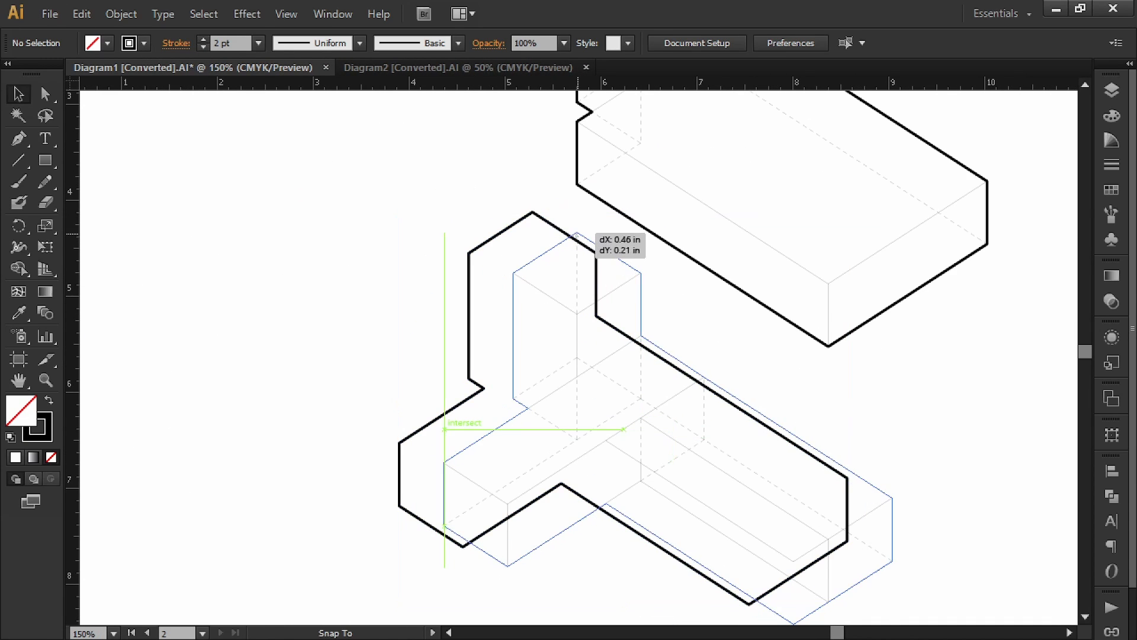
alt+scroll(427, 457, down, 3)
drag(428, 456, 466, 568)
drag(519, 165, 472, 378)
click(491, 375)
alt+scroll(491, 375, up, 5)
drag(375, 388, 643, 353)
click(640, 340)
alt+scroll(640, 340, down, 5)
drag(535, 267, 902, 269)
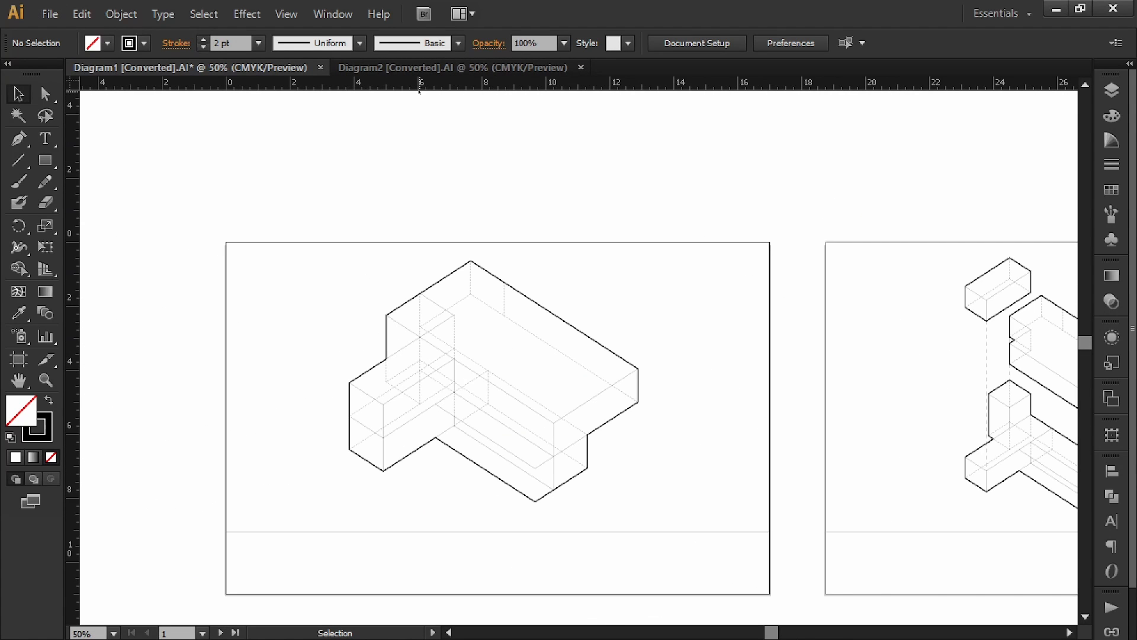
Step: Place Diagram 1 as a linked image on the Rendering layer
click(1112, 90)
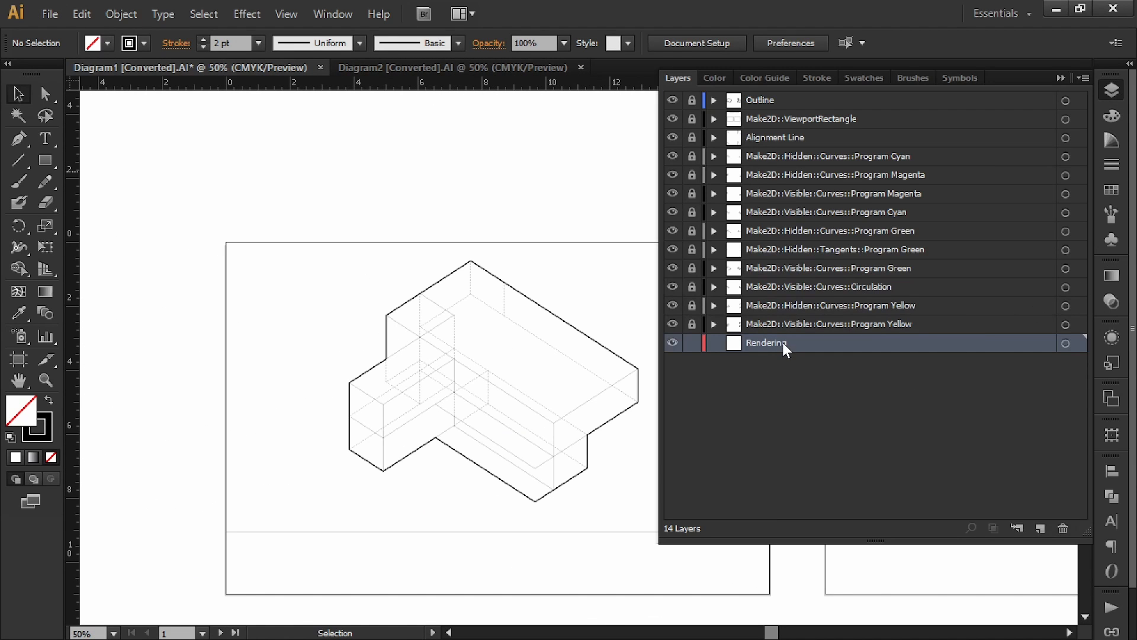
click(46, 14)
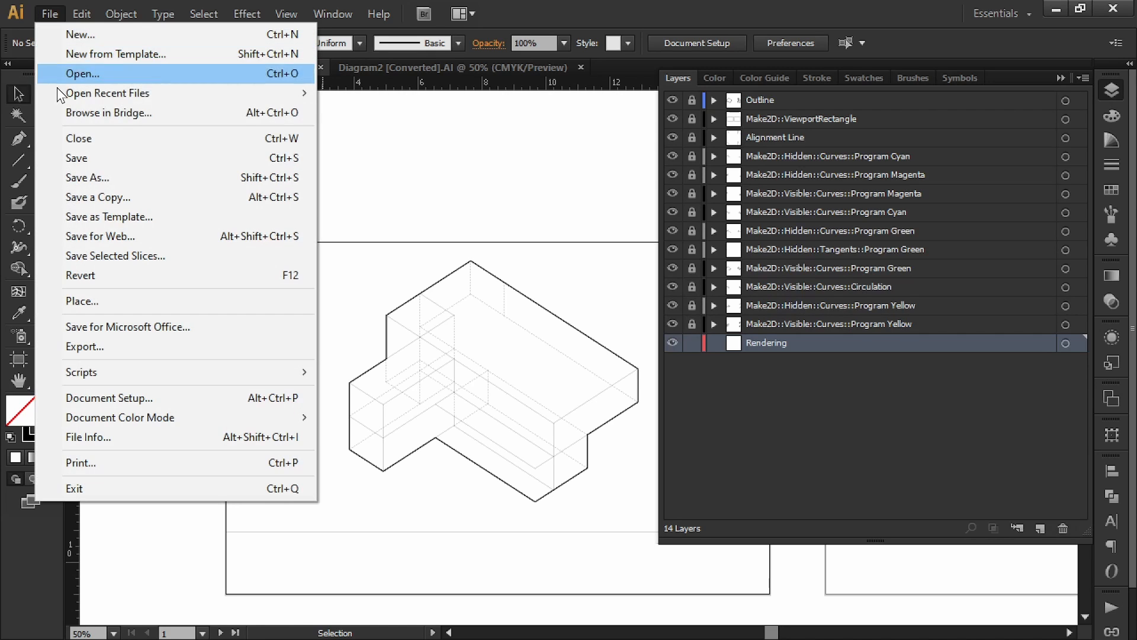
click(110, 301)
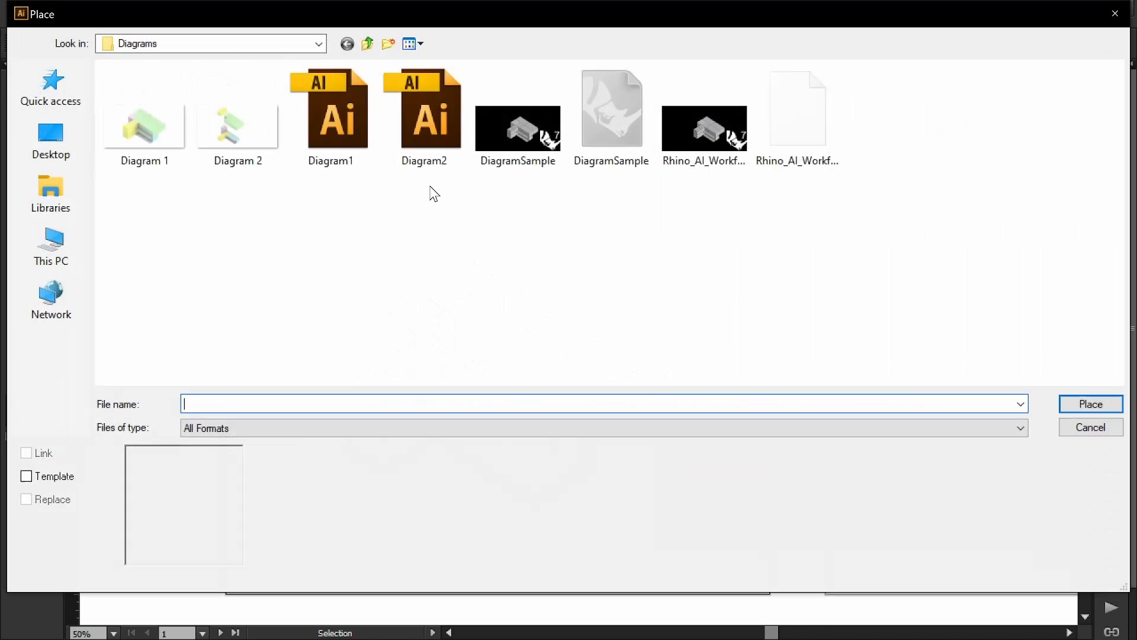
click(145, 127)
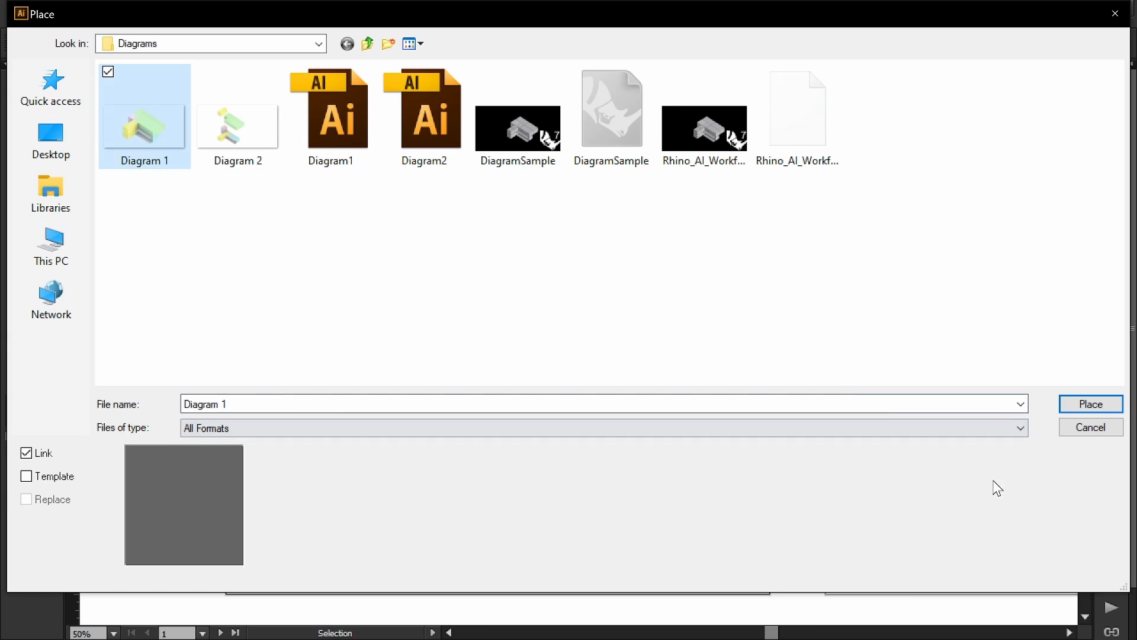
click(1092, 404)
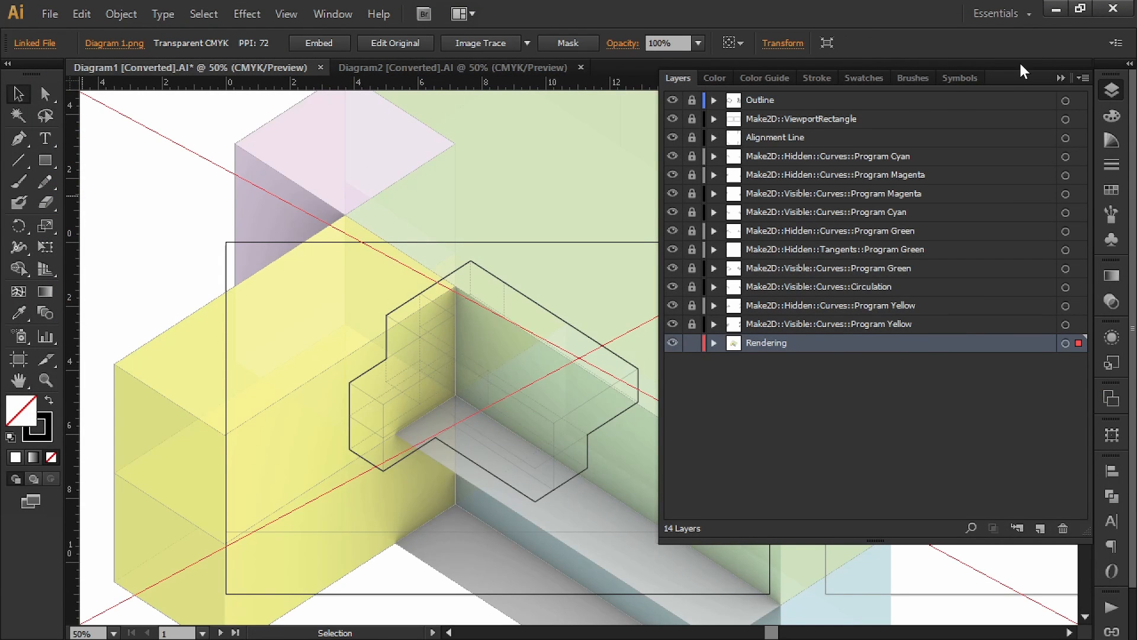
click(1060, 78)
key(ctrl+minus)
key(ctrl+minus)
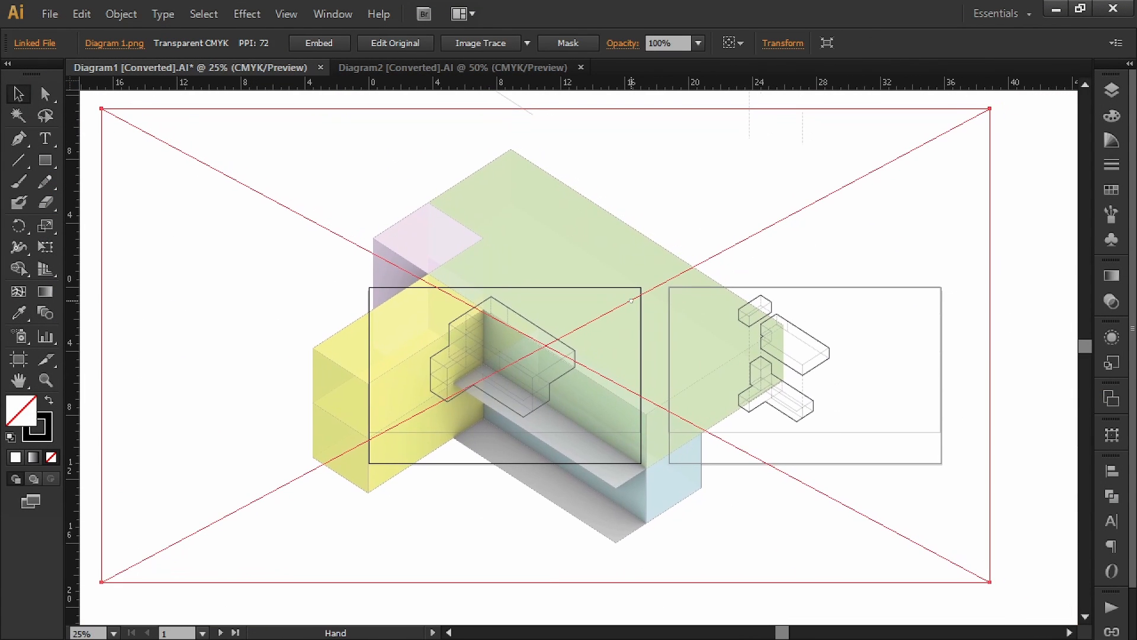
key(space)
drag(596, 231, 544, 251)
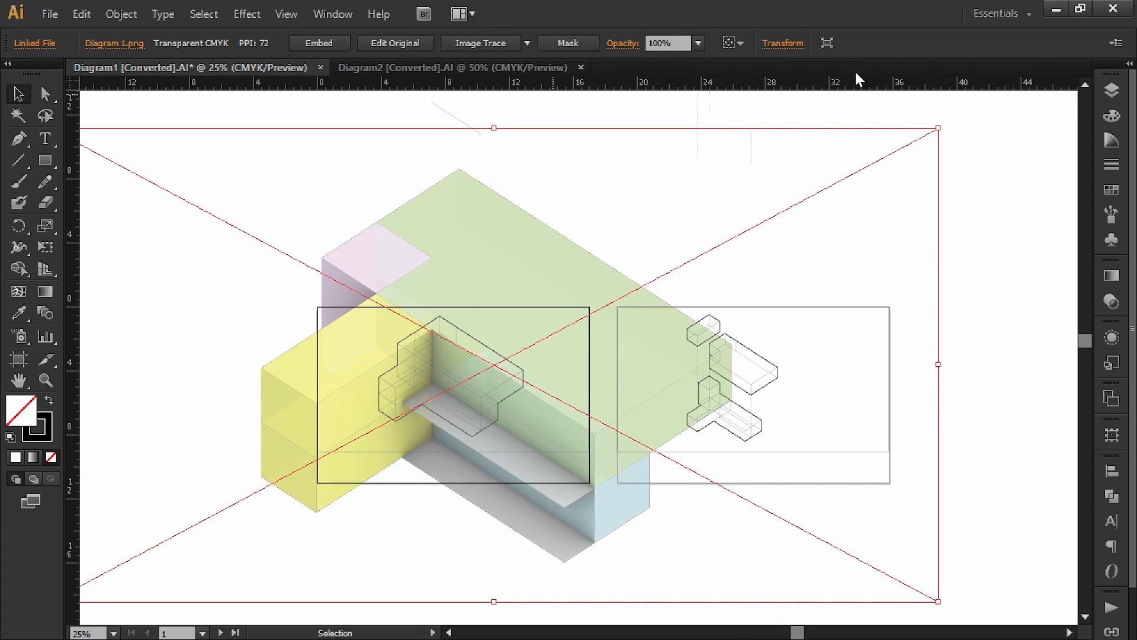
Step: Scale the placed rendering to 17 in wide
click(793, 44)
double_click(751, 73)
text(17)
key(Return)
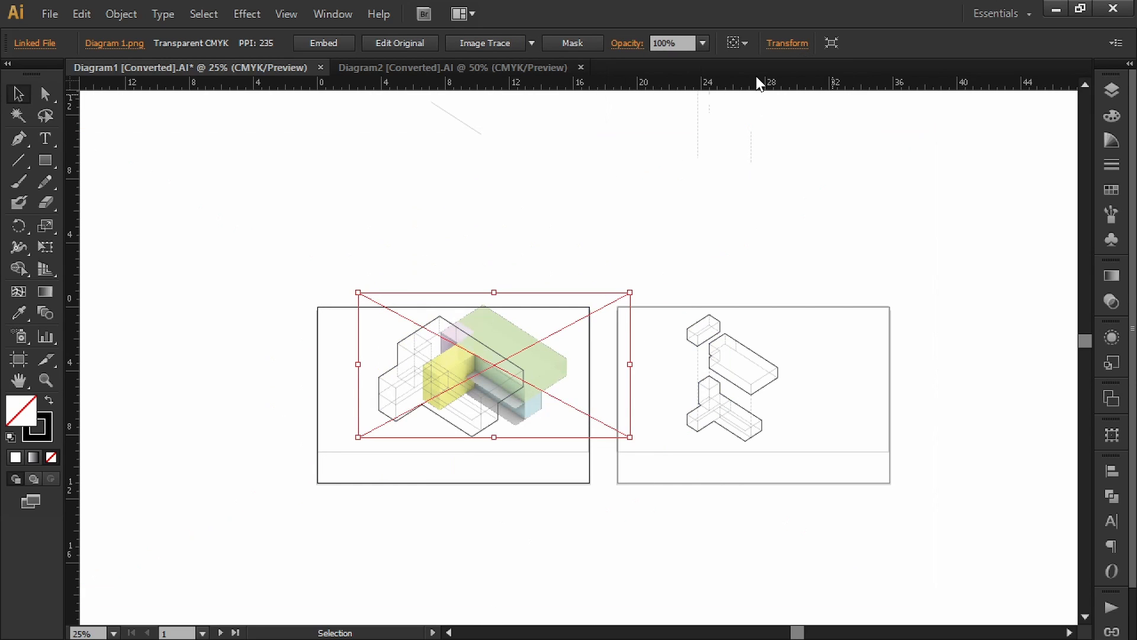
key(ctrl+1)
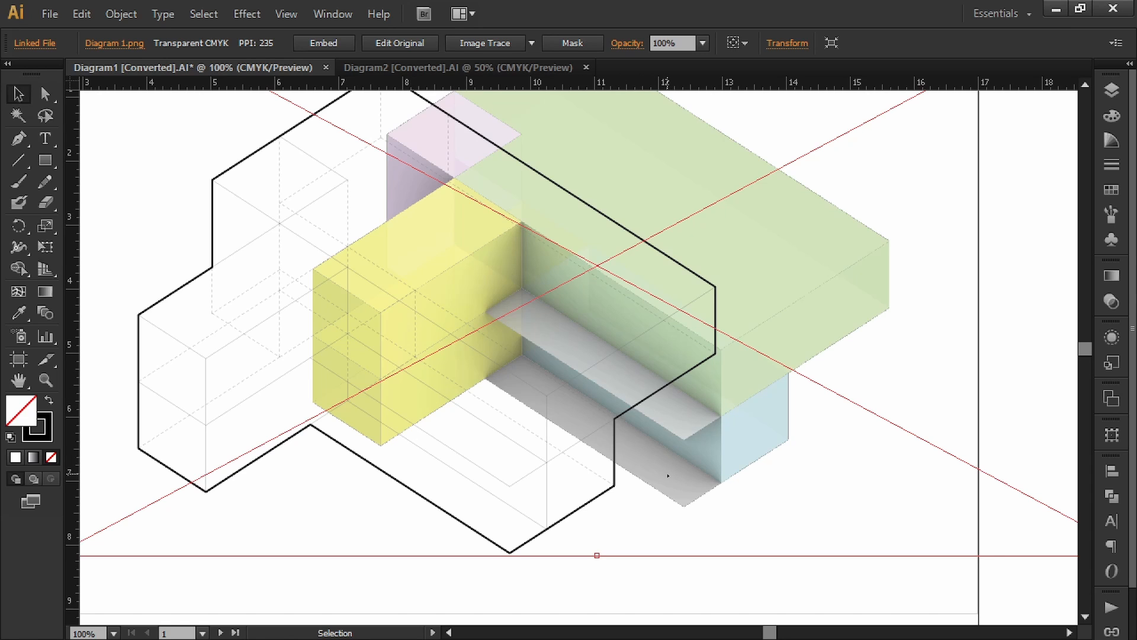
Step: Drag the rendering onto the first diagram's outline, aligning its corner
drag(686, 441, 509, 489)
alt+scroll(514, 478, up, 5)
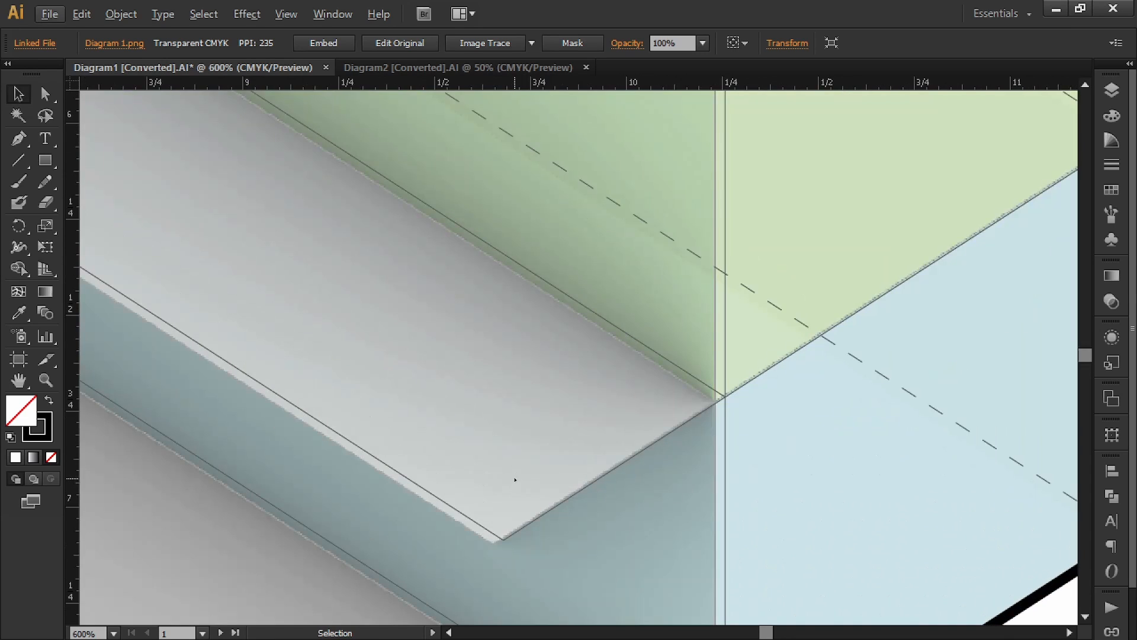
scroll(500, 462, down, 2)
alt+scroll(488, 446, up, 3)
scroll(486, 454, down, 2)
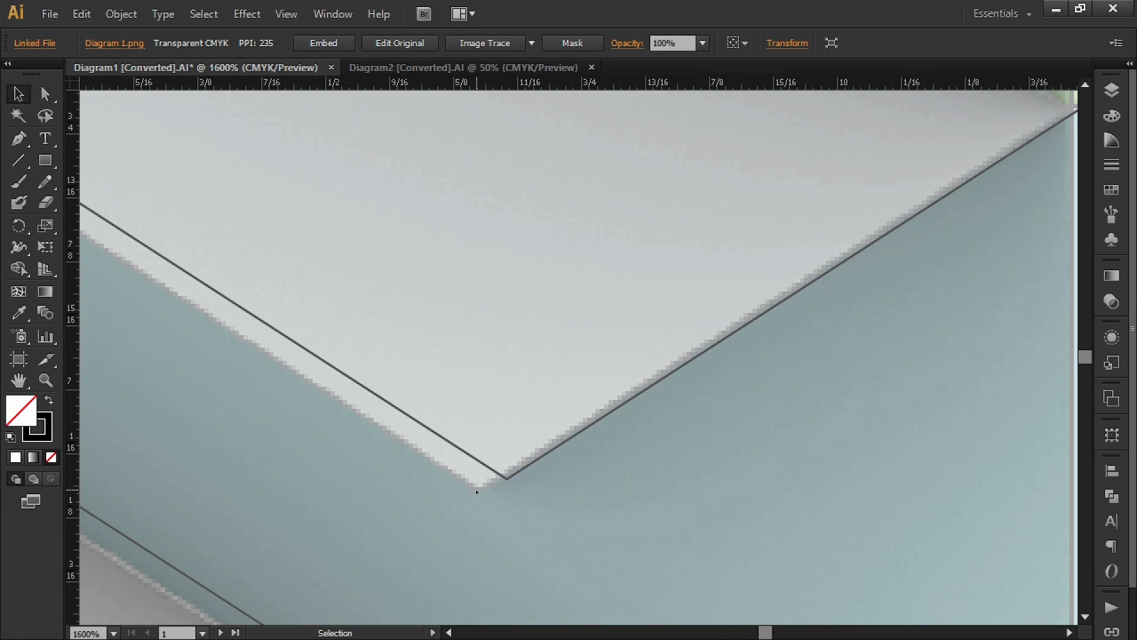
drag(479, 495, 507, 481)
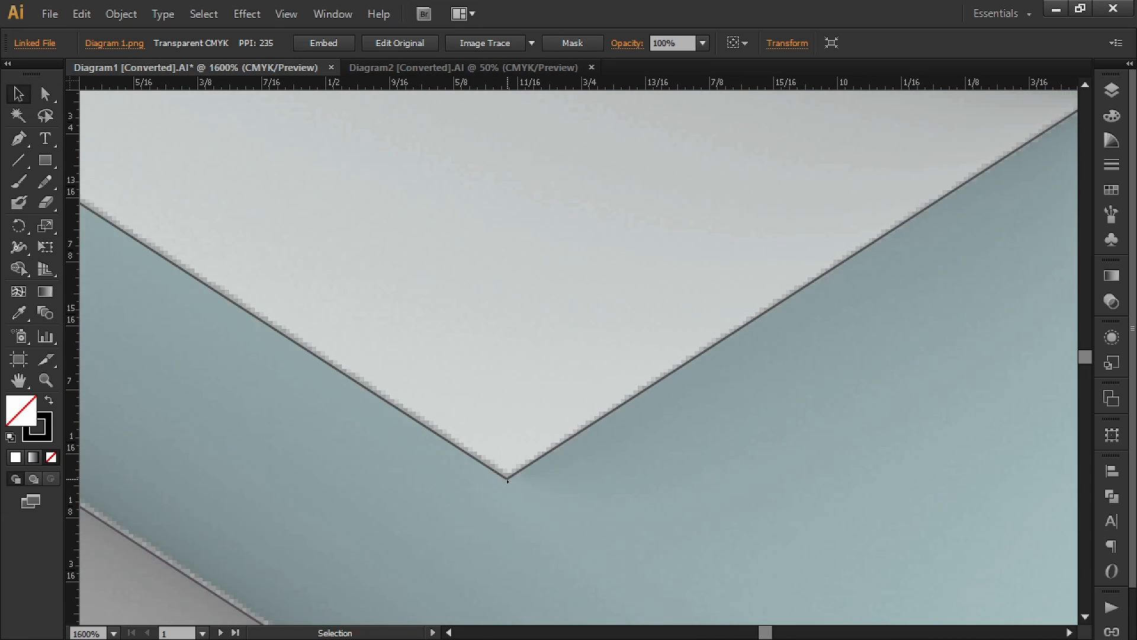
Step: Nudge the rendering left until its edges match the vector lines, then deselect it
alt+scroll(504, 483, down, 2)
key(alt)
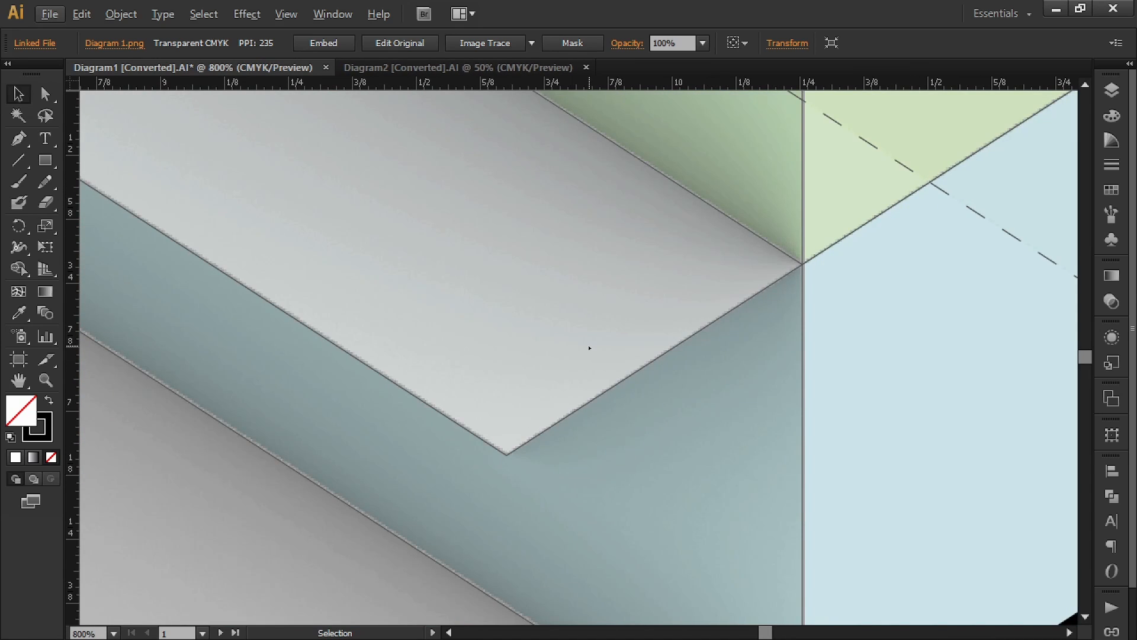
key(Left)
key(Left)
key(Escape)
key(Left)
alt+scroll(514, 469, up, 3)
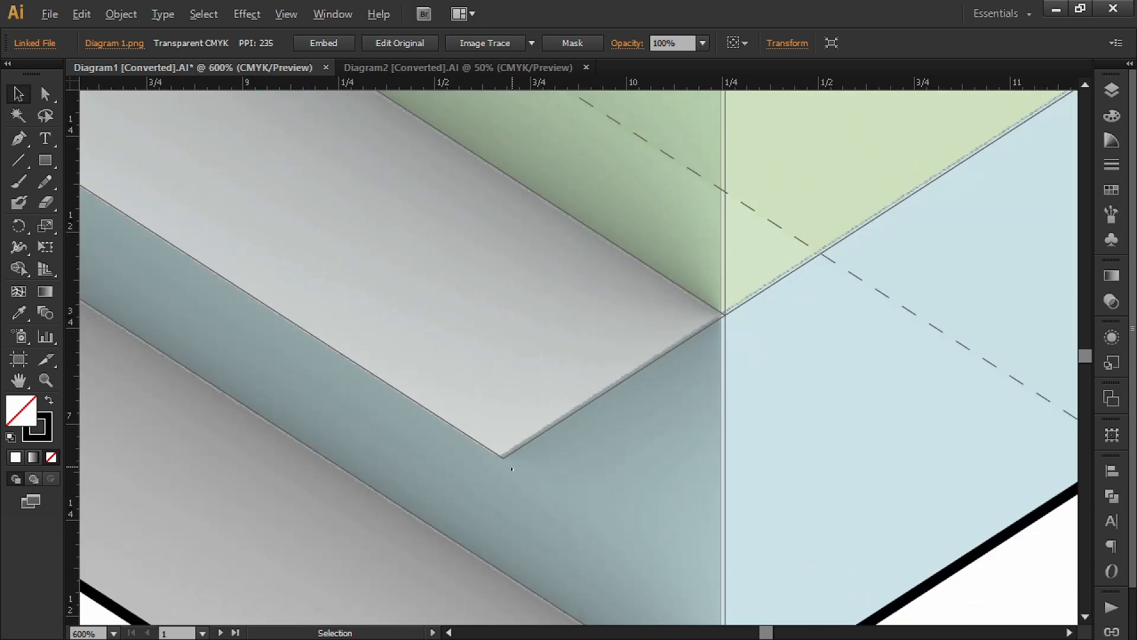
drag(459, 379, 495, 368)
alt+scroll(491, 350, down, 8)
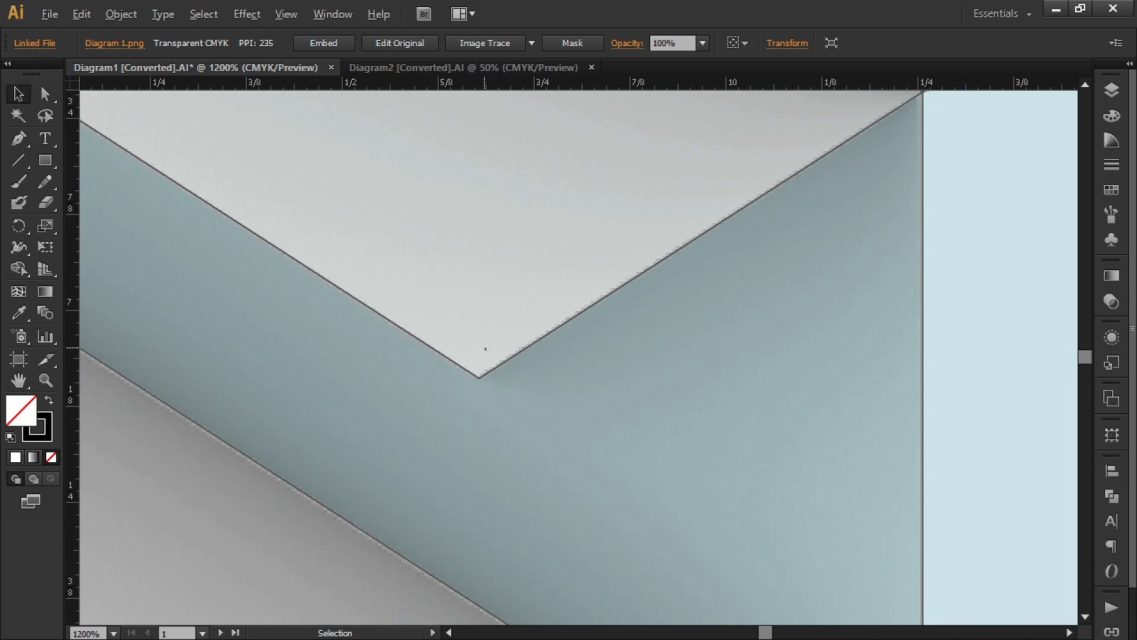
alt+scroll(576, 378, down, 3)
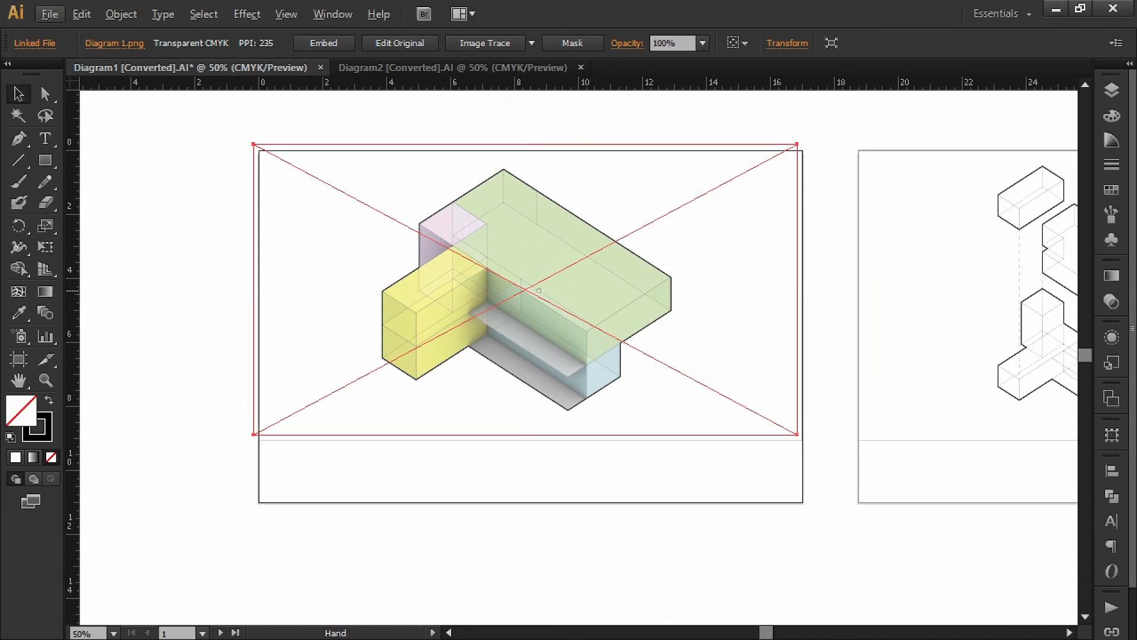
click(605, 157)
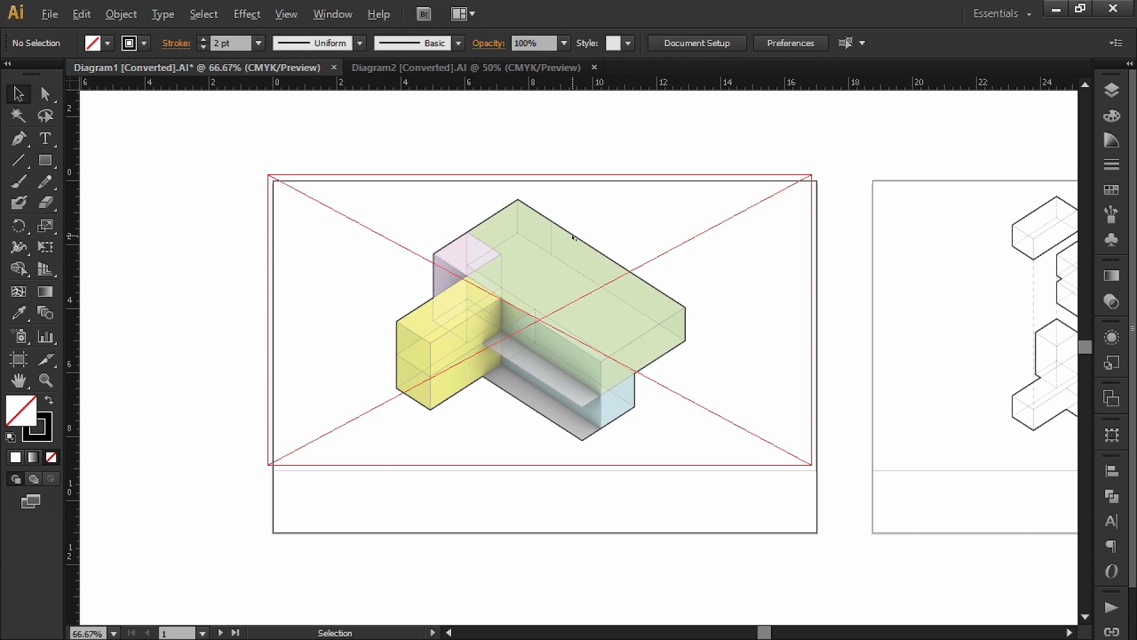
alt+scroll(573, 240, up, 4)
alt+scroll(553, 292, down, 3)
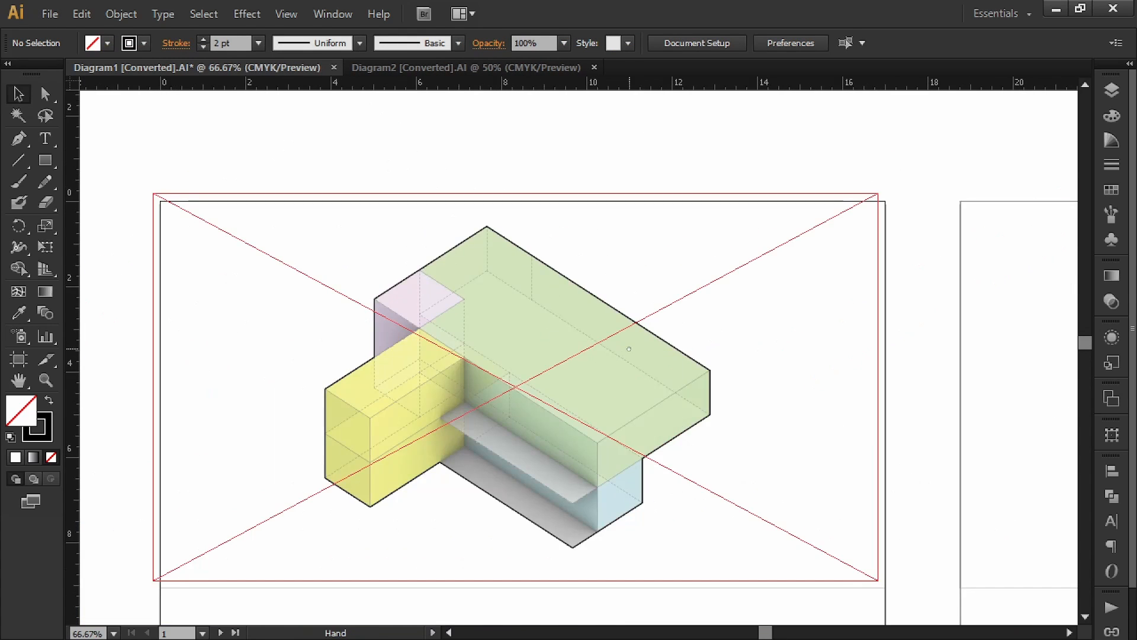
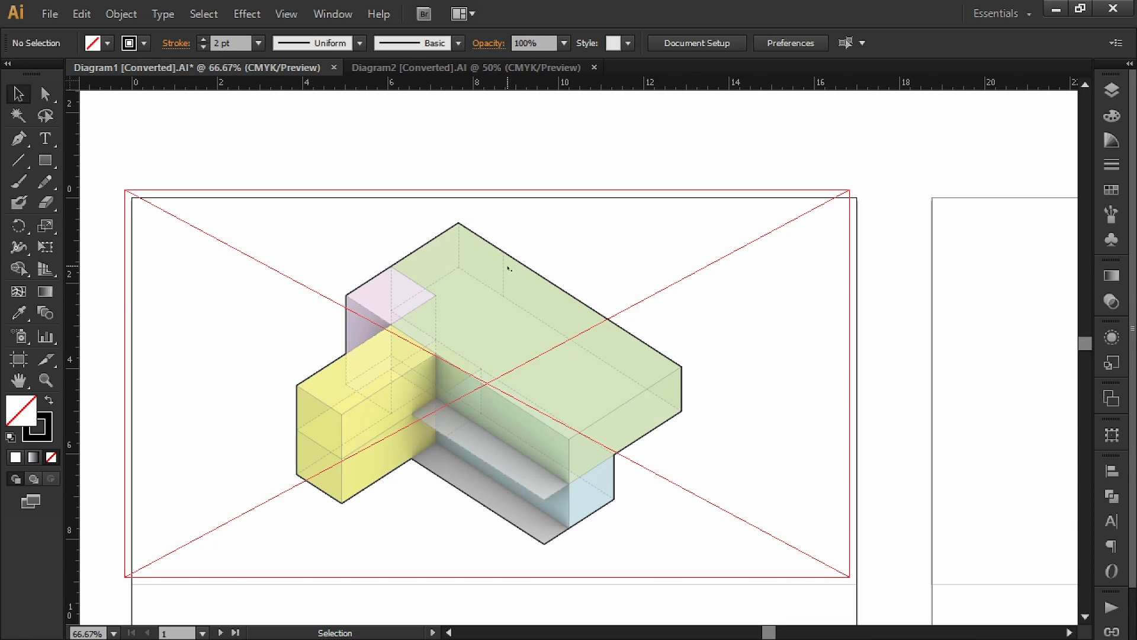
Step: Bring the second artboard into view and place Diagram 2.png on the canvas
drag(577, 456, 490, 382)
alt+scroll(781, 281, down, 2)
drag(781, 281, 654, 334)
alt+scroll(549, 365, up, 1)
drag(550, 365, 129, 385)
click(50, 14)
click(82, 301)
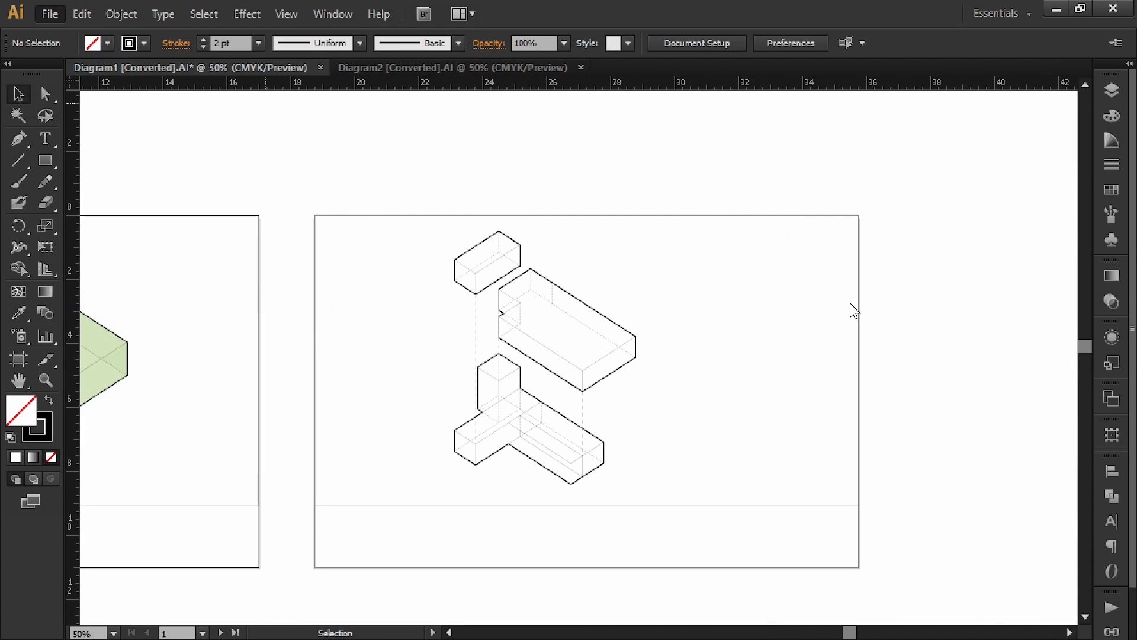
click(239, 114)
click(1086, 401)
Step: Set the placed Diagram 2.png width to 17 in
click(784, 44)
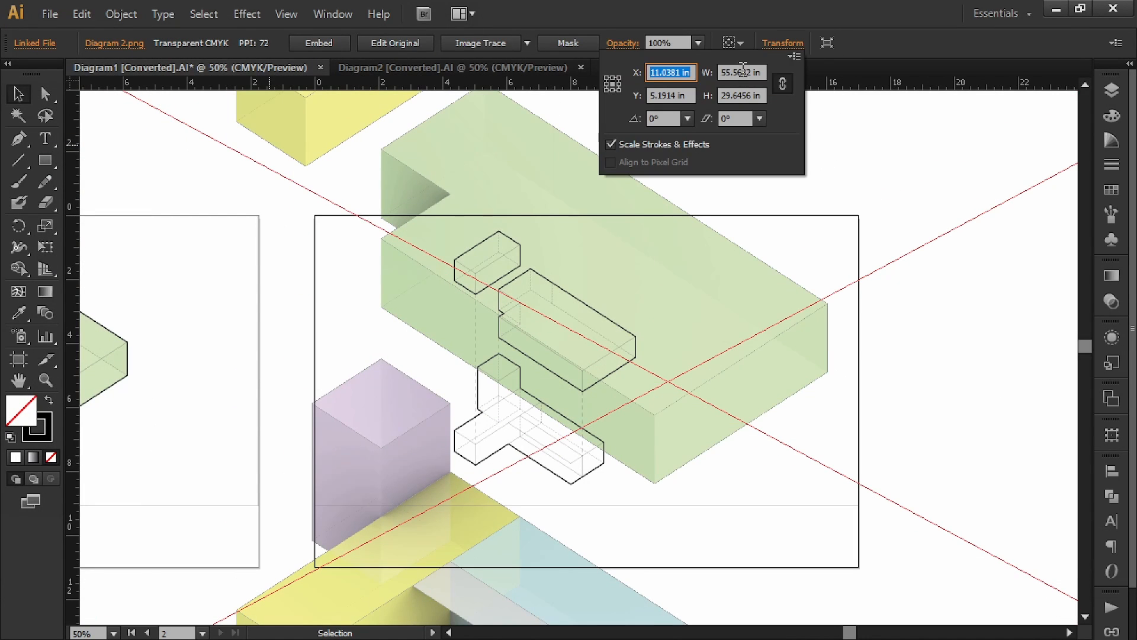
double_click(741, 72)
text(17)
key(Return)
Step: Snap the image's dark tip onto the second line drawing's corner, then deselect
drag(699, 339, 598, 326)
alt+scroll(508, 308, up, 9)
drag(509, 308, 580, 384)
drag(379, 424, 843, 257)
alt+scroll(843, 257, up, 5)
drag(847, 256, 748, 305)
alt+scroll(689, 385, down, 9)
alt+scroll(689, 385, down, 4)
click(747, 217)
Step: Hide the ViewportRectangle layer and view both artboards
click(1111, 91)
click(820, 118)
click(672, 119)
click(1112, 91)
drag(623, 298, 573, 303)
drag(302, 310, 662, 310)
alt+scroll(662, 310, up, 6)
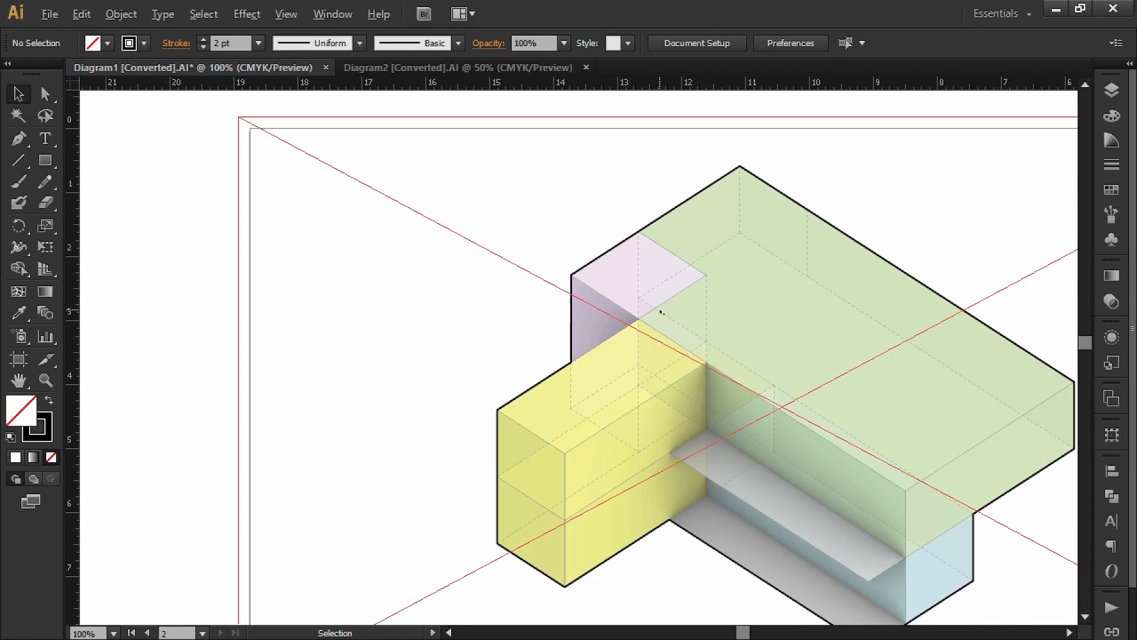
alt+scroll(492, 251, down, 7)
drag(492, 252, 292, 296)
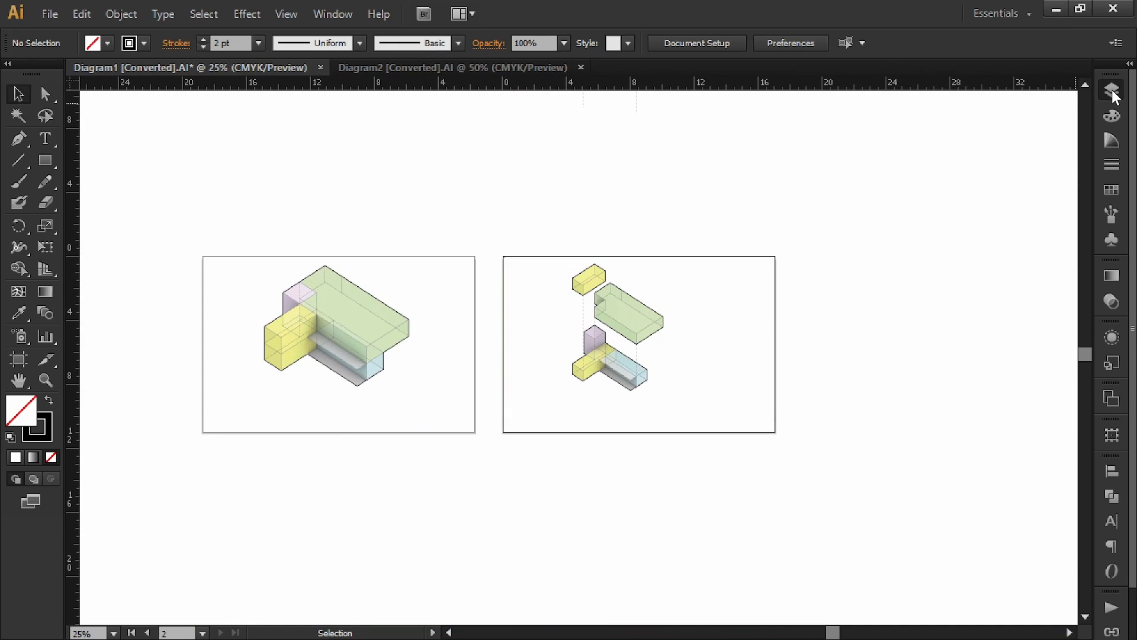
Step: Add a new top layer above Outline and name it Annotations
click(1112, 91)
click(772, 107)
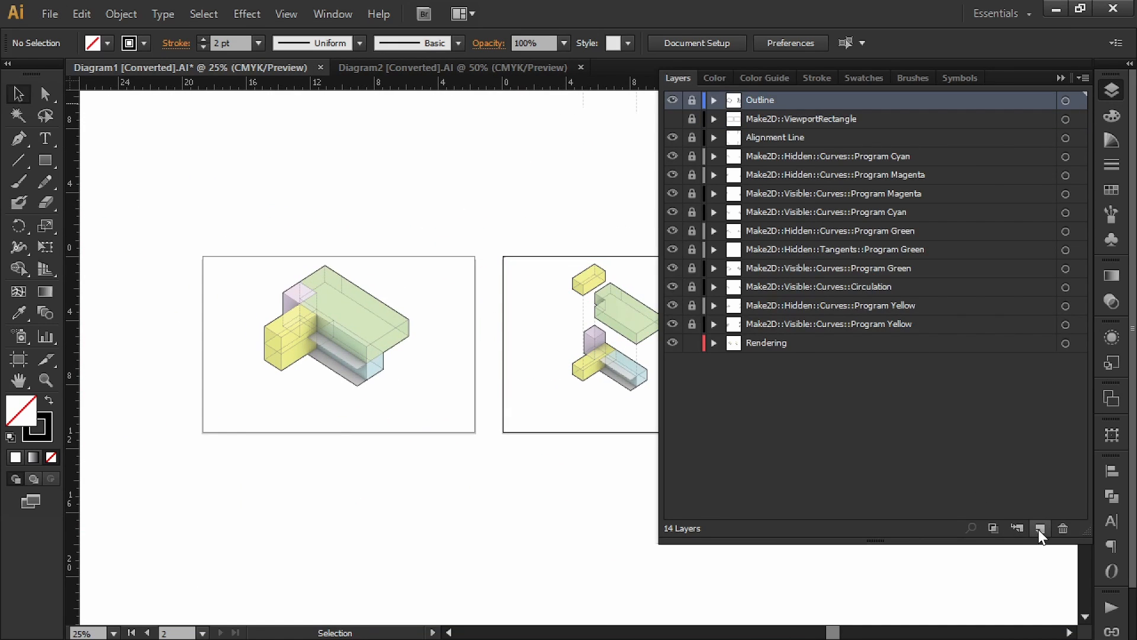
click(1040, 528)
double_click(762, 98)
text(Annotations)
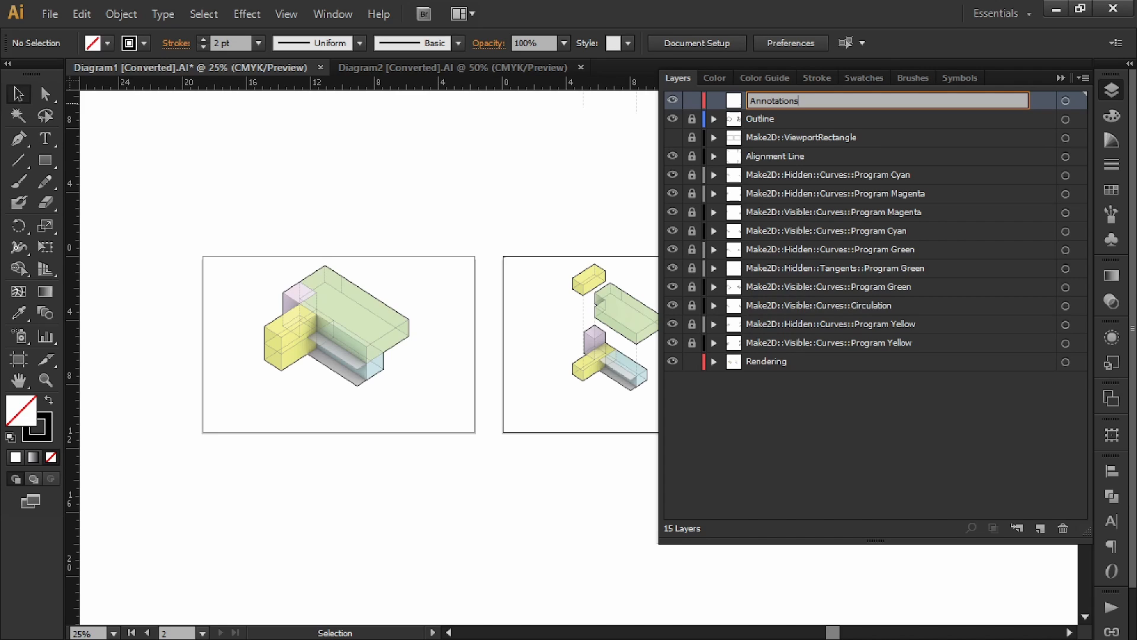
key(Return)
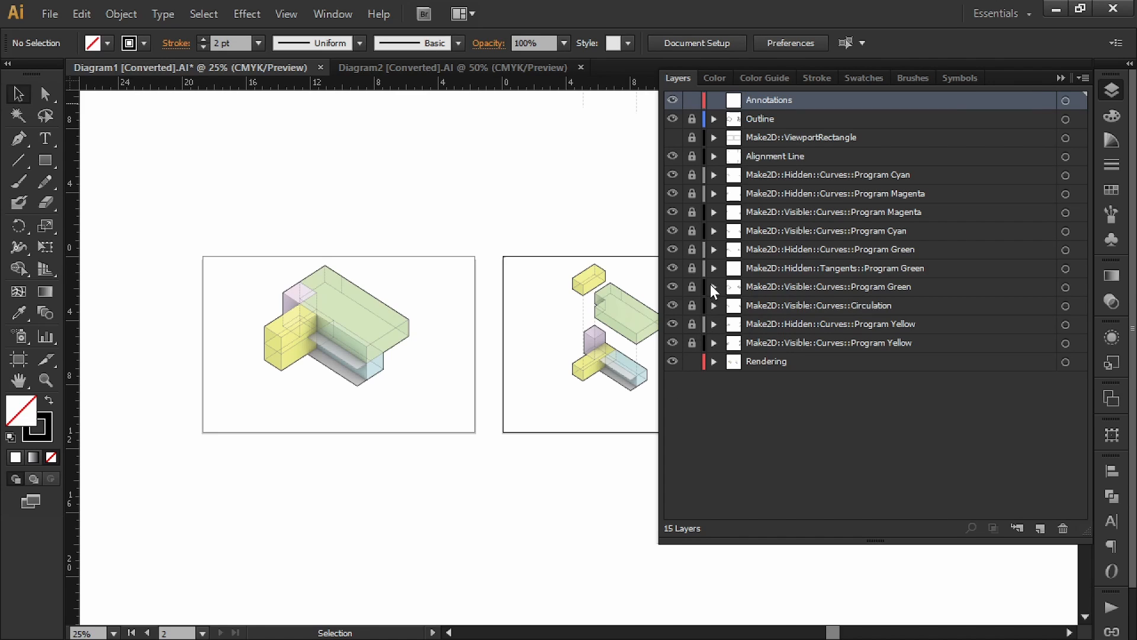
Step: Unlock the curve layers and select the artwork on both artboards
drag(696, 315, 693, 145)
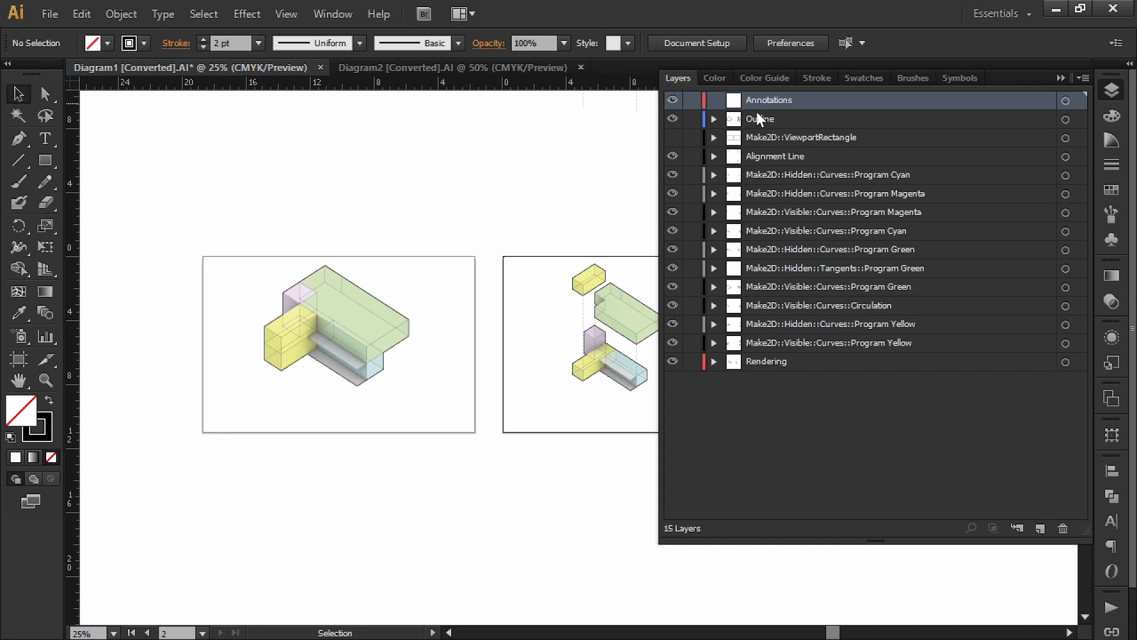
click(1060, 78)
drag(841, 207, 117, 399)
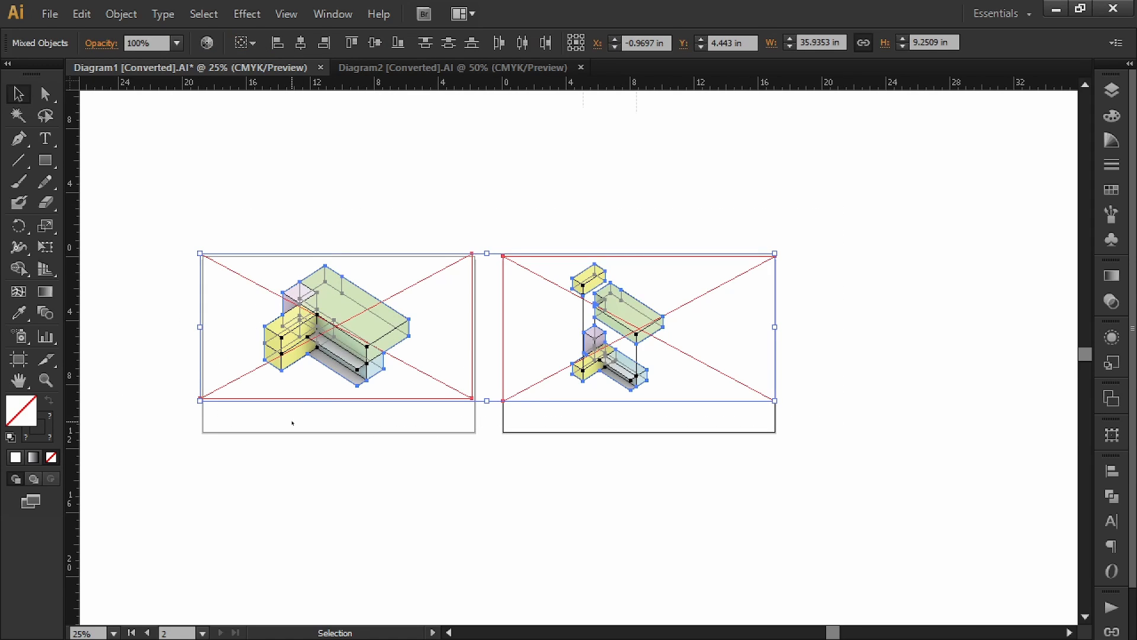
Step: Move the selected diagrams down about 0.74 in
alt+scroll(294, 421, up, 2)
drag(340, 399, 354, 405)
shift+click(412, 339)
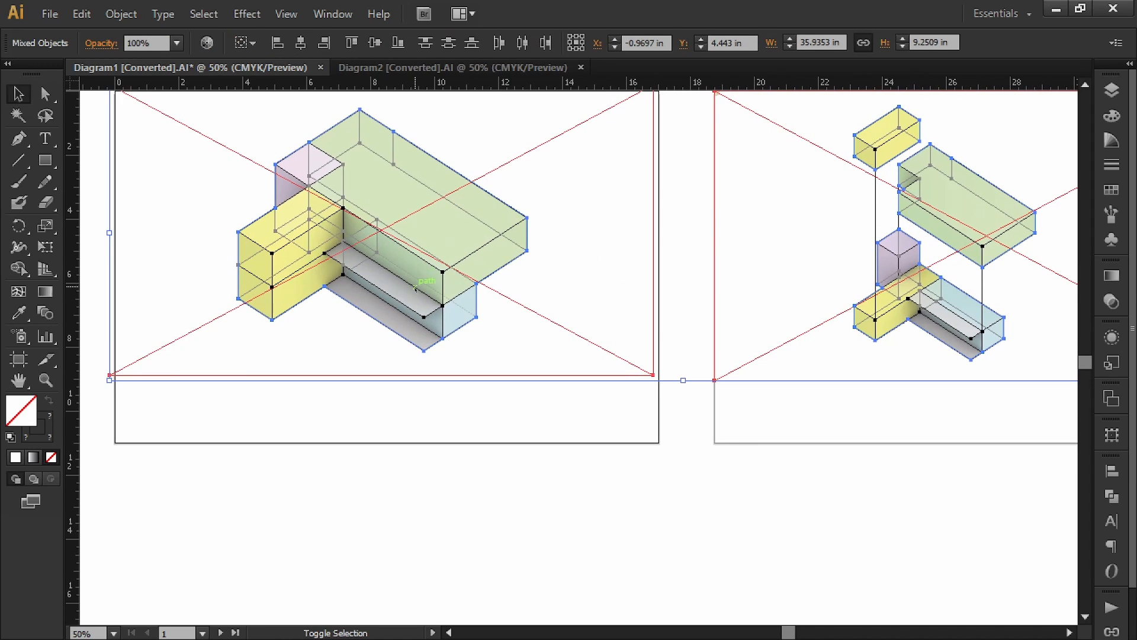
drag(406, 343, 407, 366)
Step: Shift the second diagram about 0.7 in to the right
drag(526, 291, 324, 361)
click(596, 573)
drag(681, 557, 609, 556)
drag(991, 145, 411, 500)
shift+drag(652, 421, 557, 411)
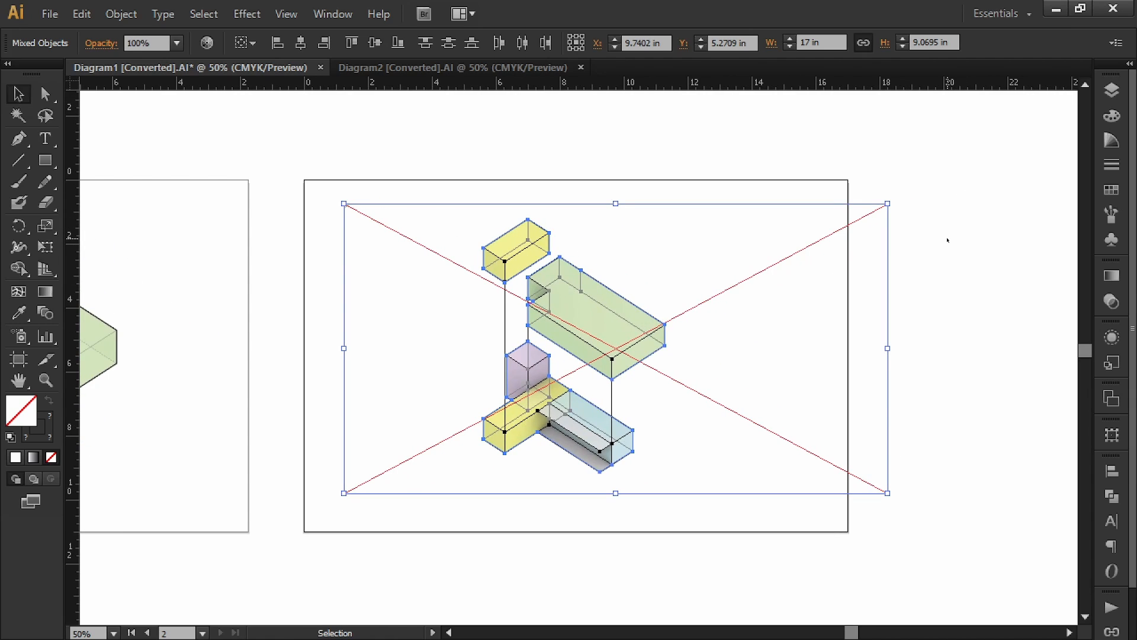
Step: Lock every layer below Annotations and make Annotations the active layer
click(924, 174)
alt+scroll(901, 296, down, 1)
drag(787, 292, 951, 253)
drag(725, 465, 649, 517)
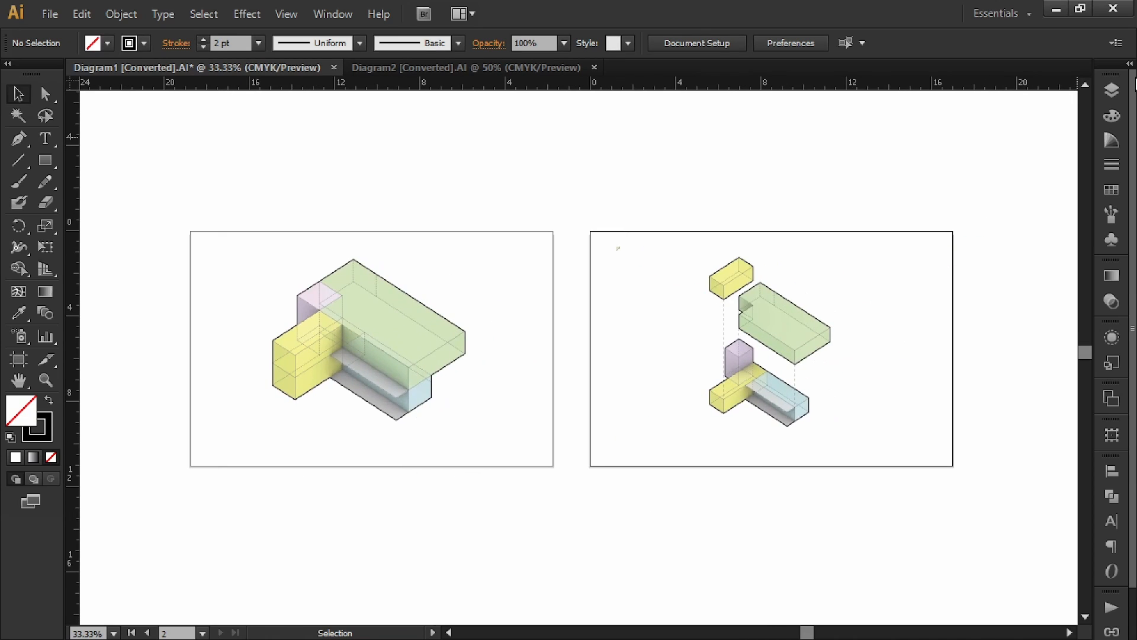
click(1112, 94)
drag(685, 127, 685, 383)
click(784, 104)
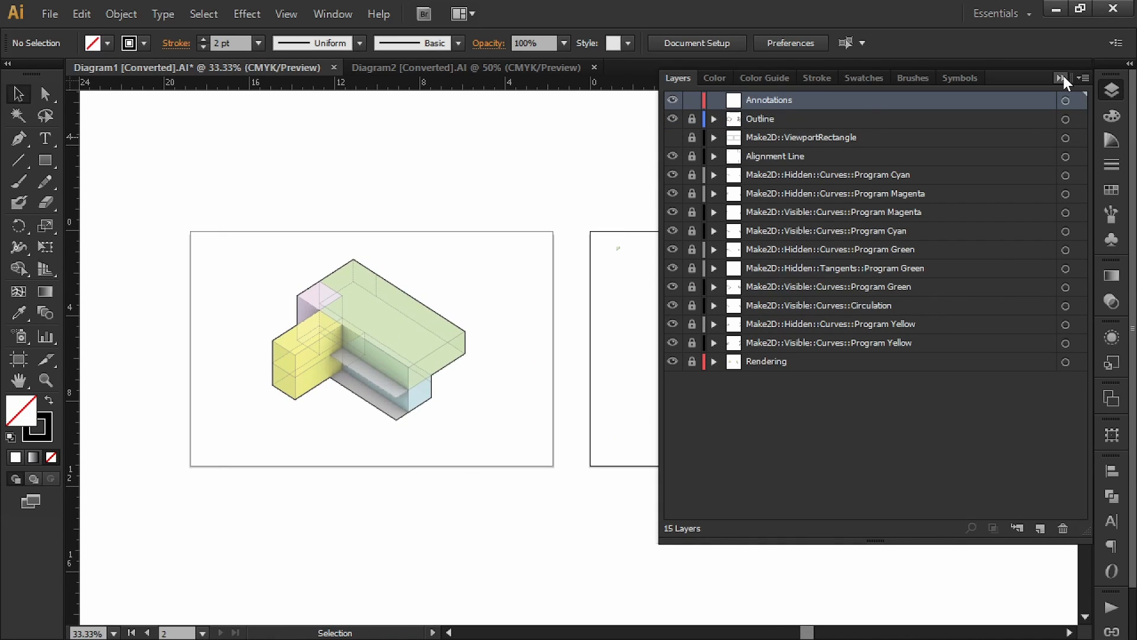
click(1061, 78)
Step: Start a text label below the first diagram using the Arial font
click(48, 140)
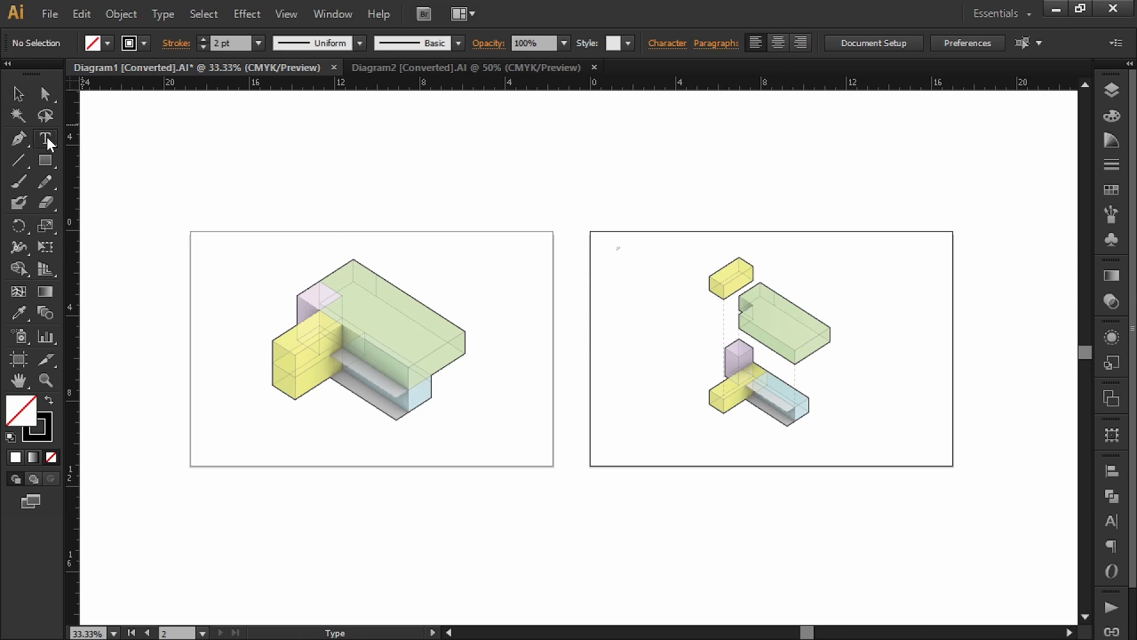
alt+scroll(336, 454, up, 1)
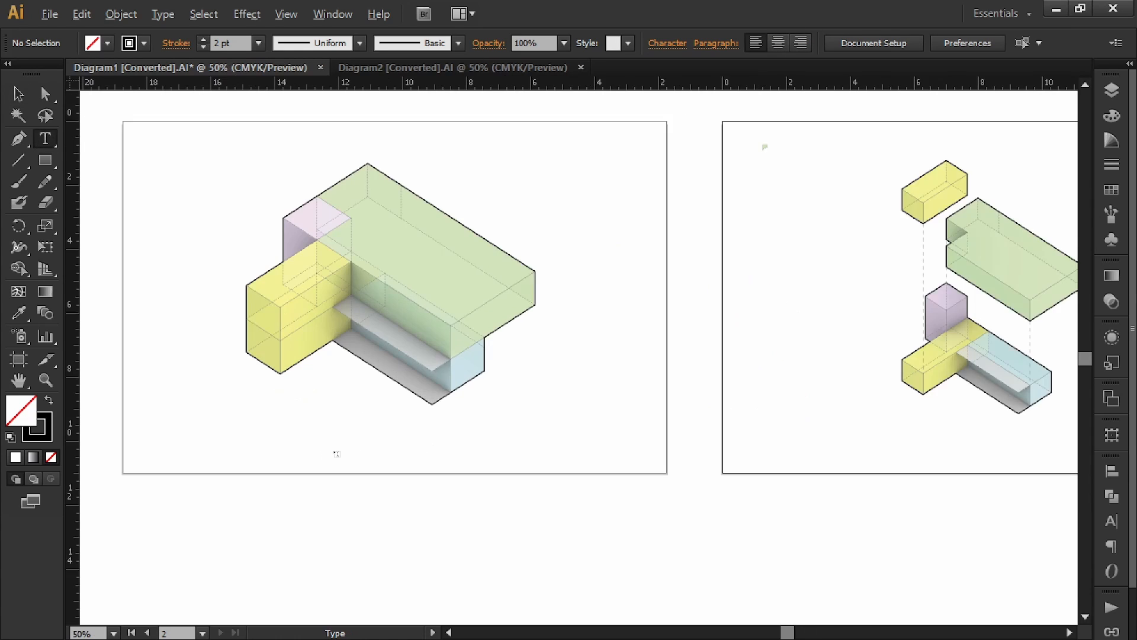
alt+scroll(337, 453, up, 1)
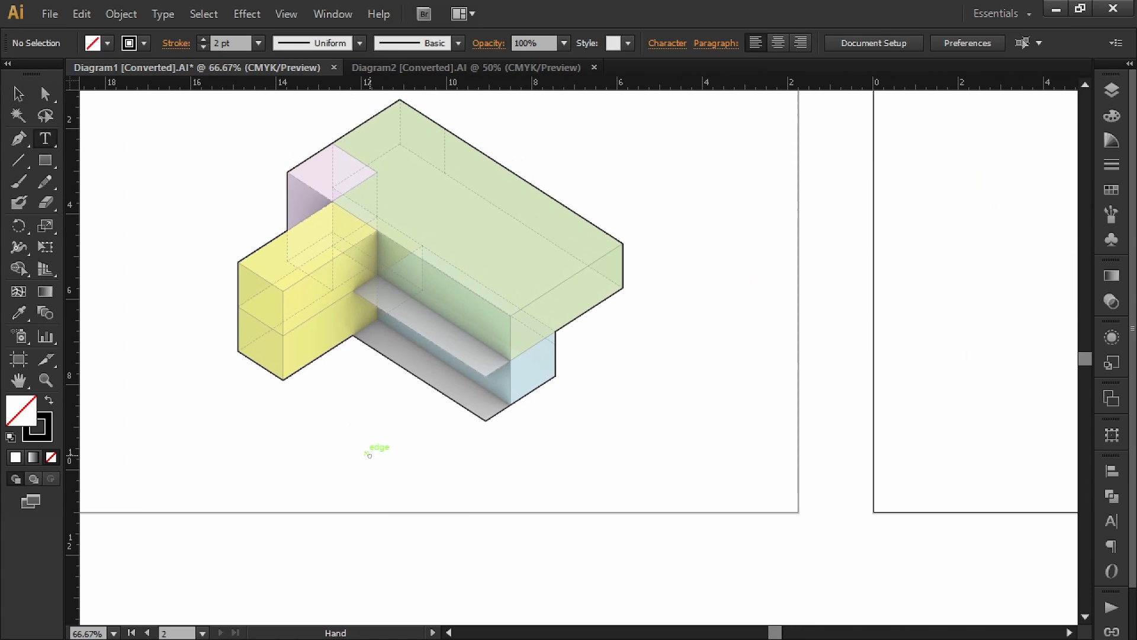
click(398, 472)
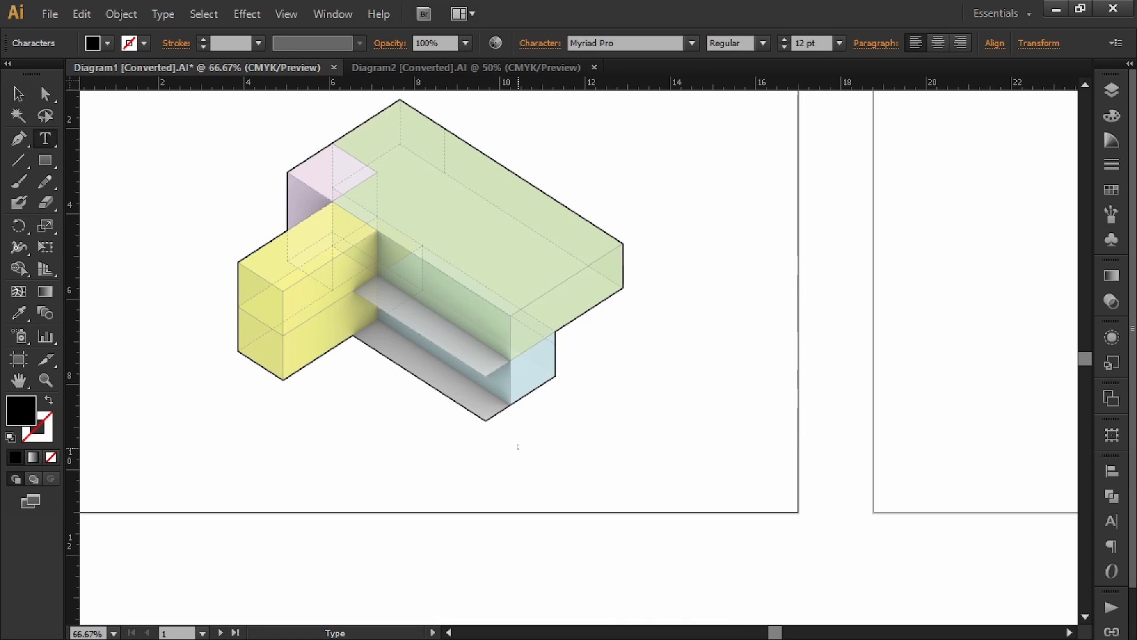
click(630, 46)
text(Arial)
key(Return)
Step: Set the label to all capitals, tracking 300, and Black weight
click(1111, 527)
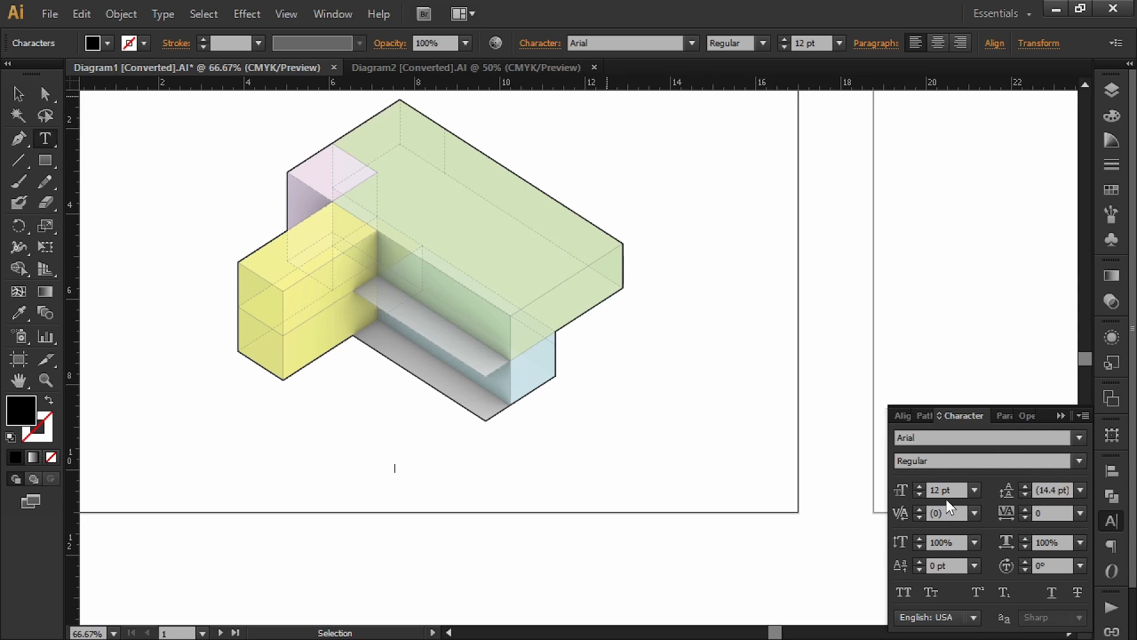
click(898, 594)
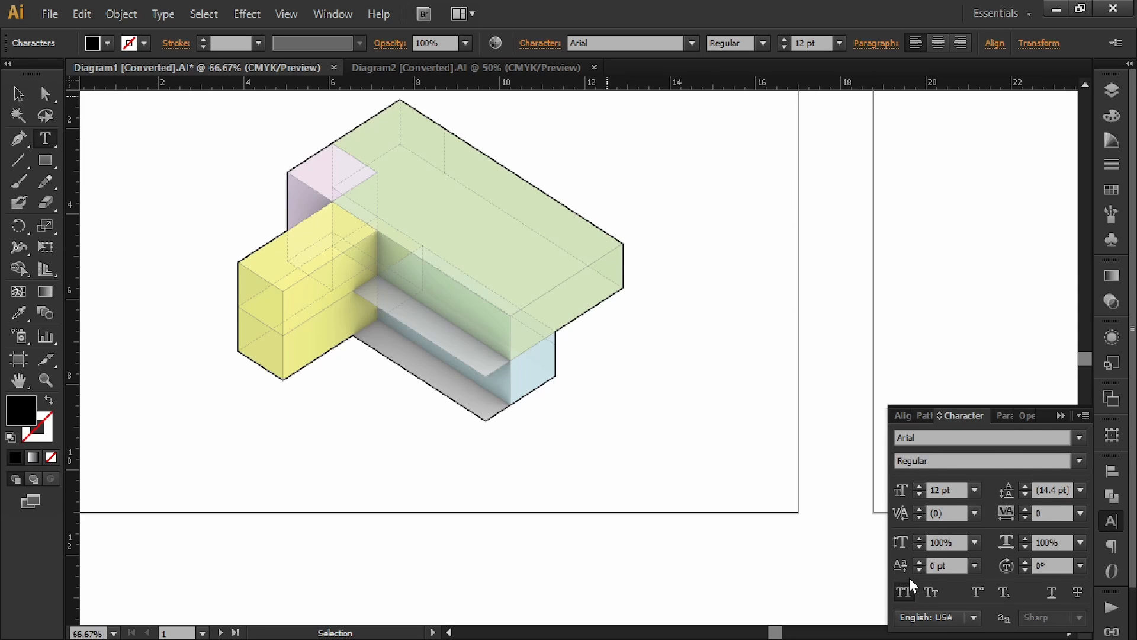
click(1048, 514)
text(300)
key(Return)
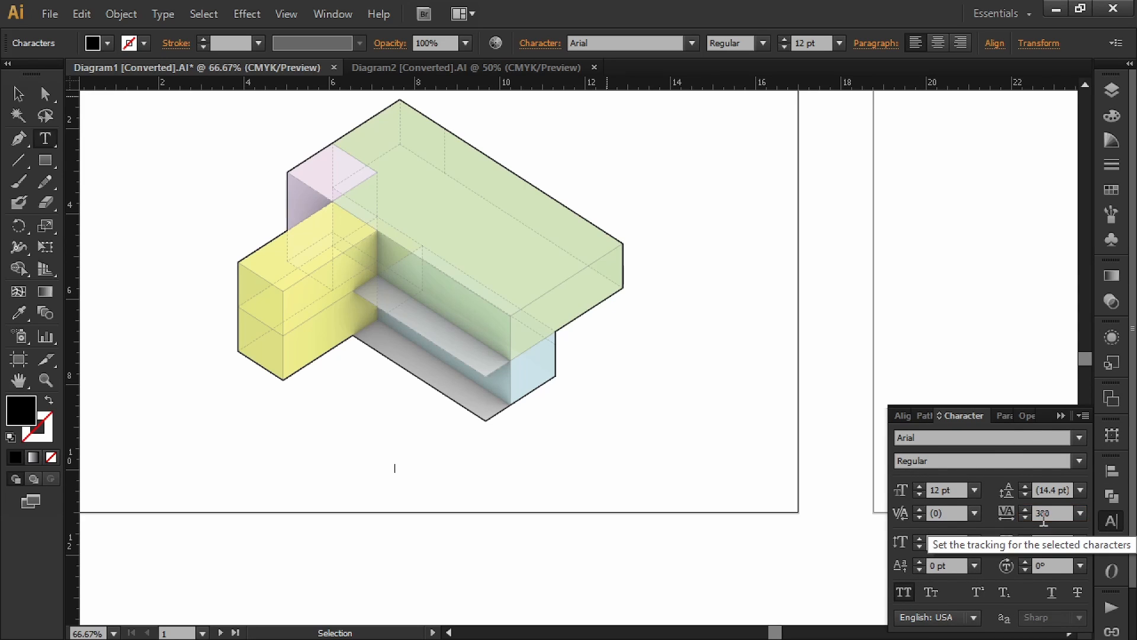
click(1078, 461)
click(976, 439)
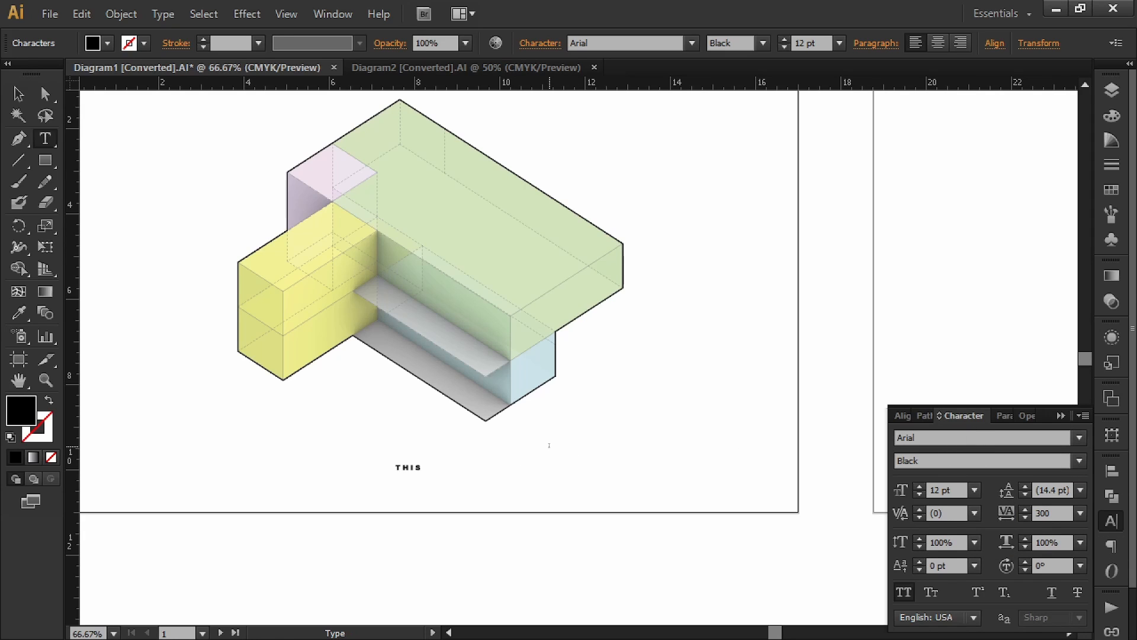
Step: Complete the title THIS IS A DIAGRAM and centre-align it
text(A DIAGRAM)
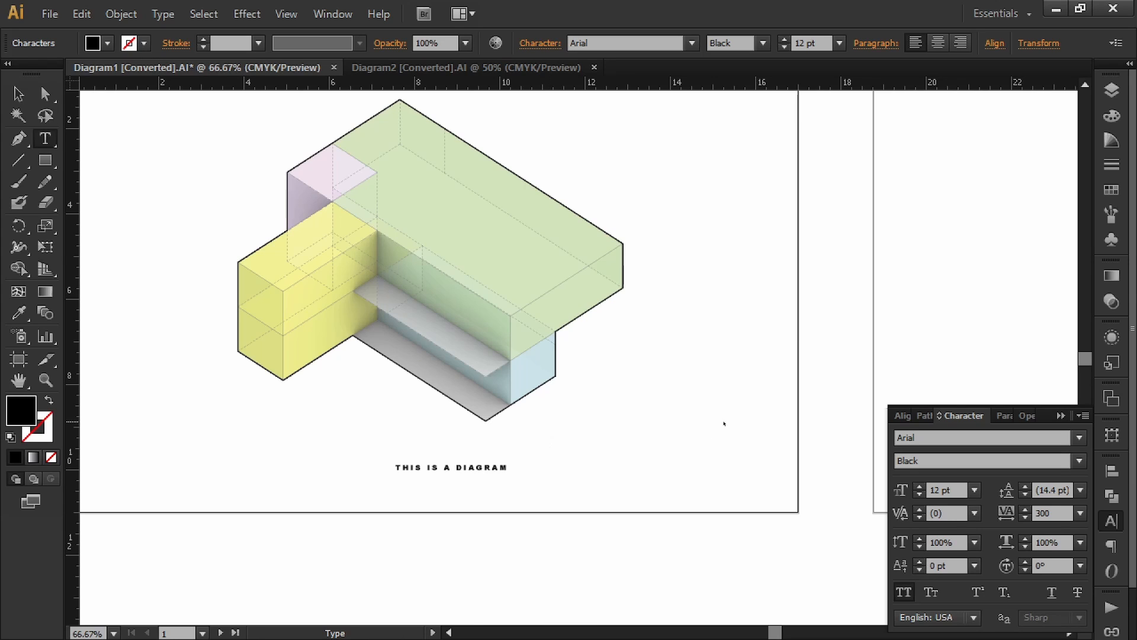
key(ctrl+a)
click(1005, 416)
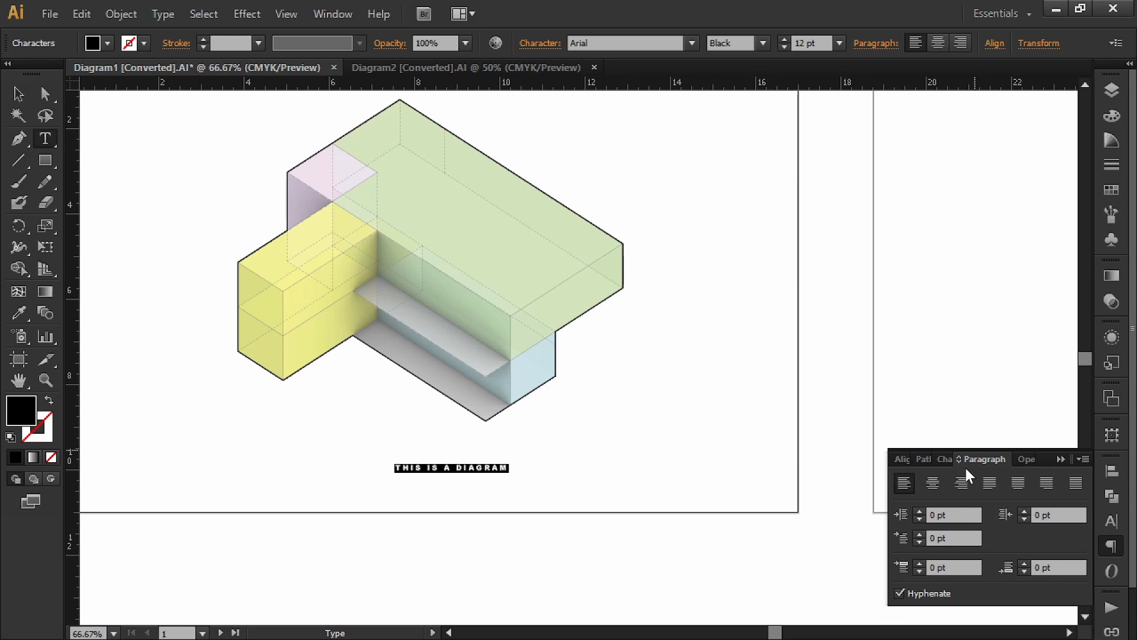
click(934, 482)
click(905, 458)
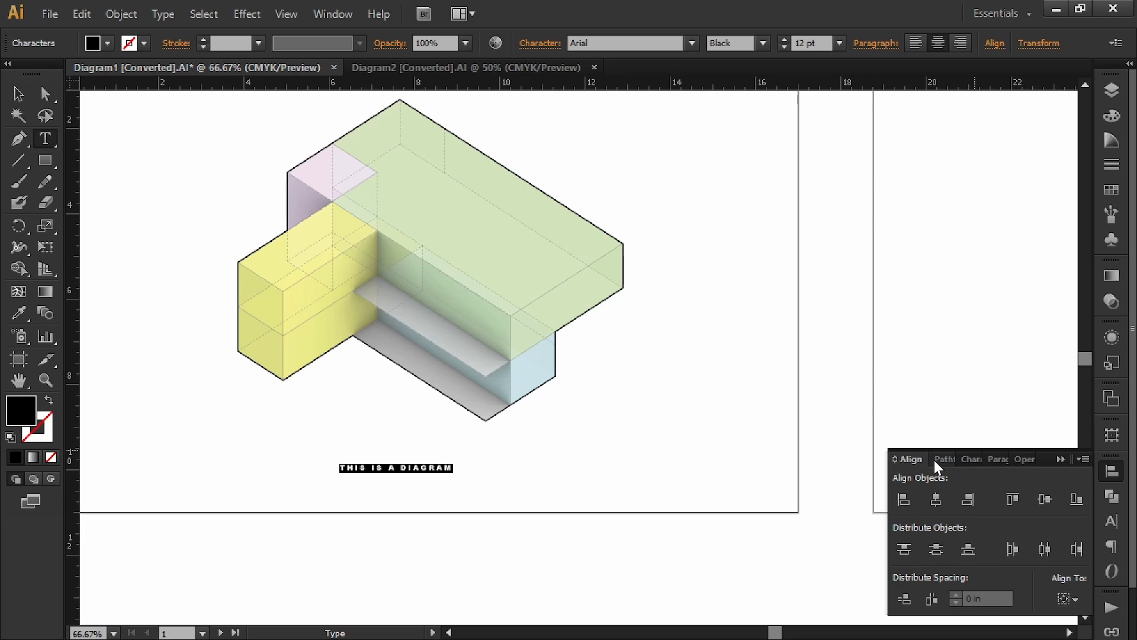
click(972, 459)
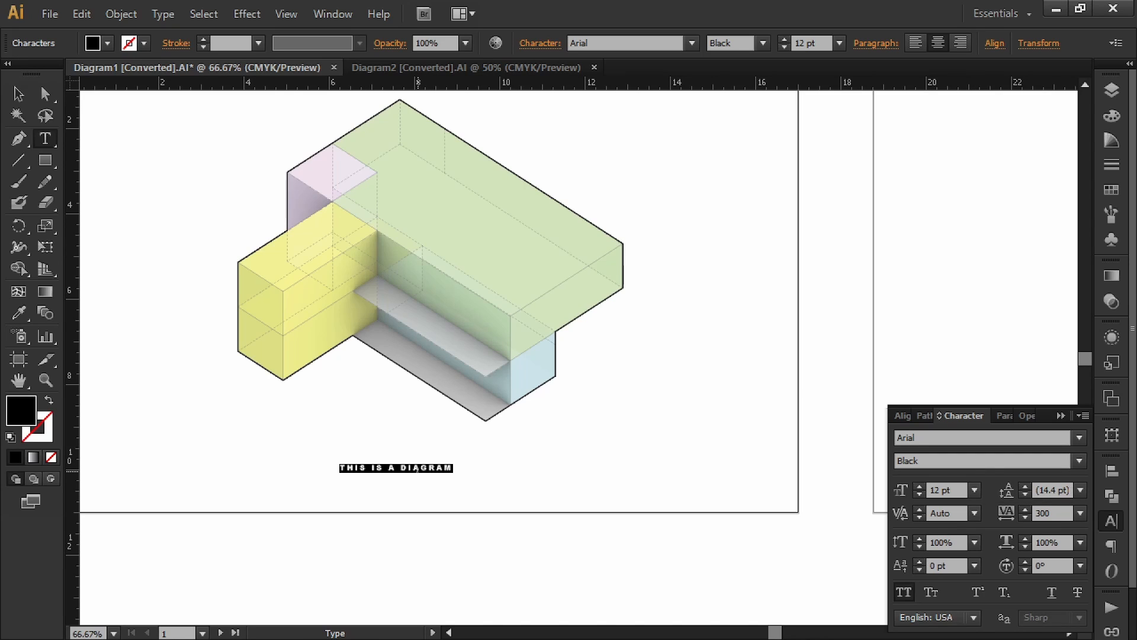
click(420, 468)
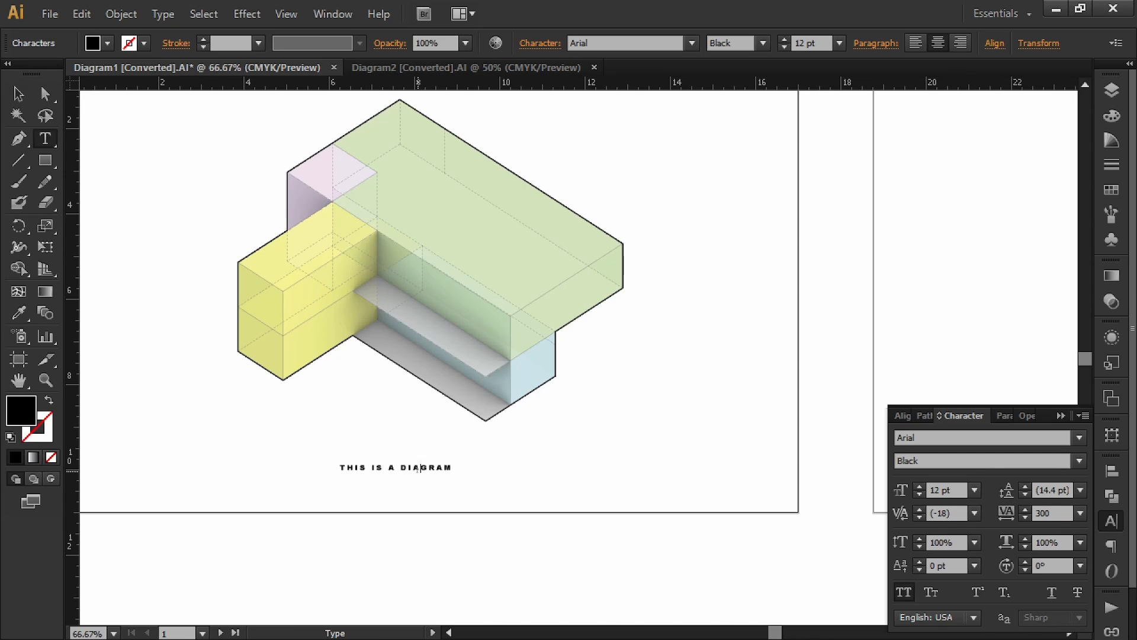
key(Right)
key(Right)
Step: Add THIS IS A SUBTITLE in Regular weight with tracking 150
text(THIS IS A SUBTITLE)
key(shift+Left)
key(shift+Left)
key(shift+Left)
key(shift+Left)
key(shift+Left)
key(shift+Left)
key(shift+Left)
key(shift+Left)
key(shift+Left)
key(shift+Left)
key(shift+Left)
key(shift+Left)
key(shift+Left)
key(shift+Left)
key(shift+Left)
key(shift+Left)
key(shift+Left)
key(shift+Left)
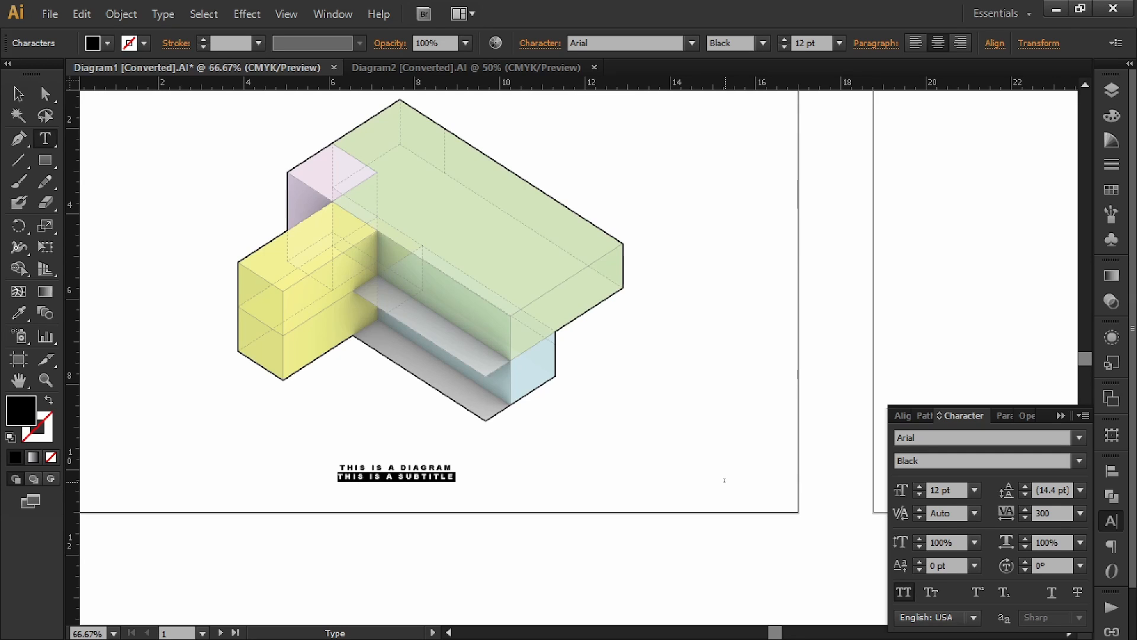
click(1080, 462)
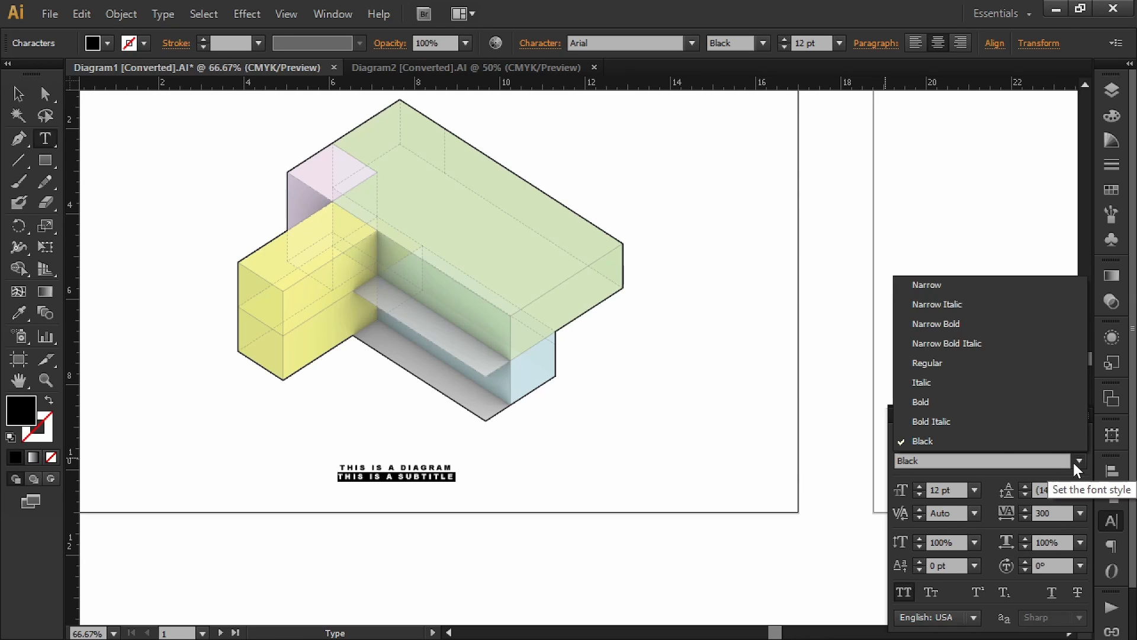
click(965, 366)
click(1022, 510)
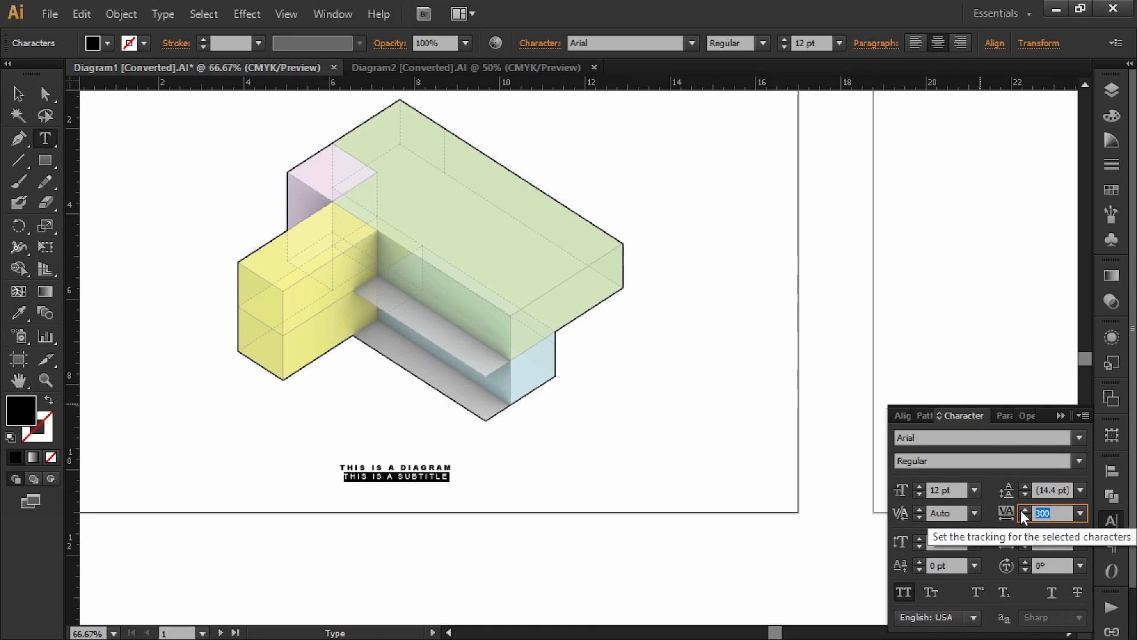
text(150)
key(Return)
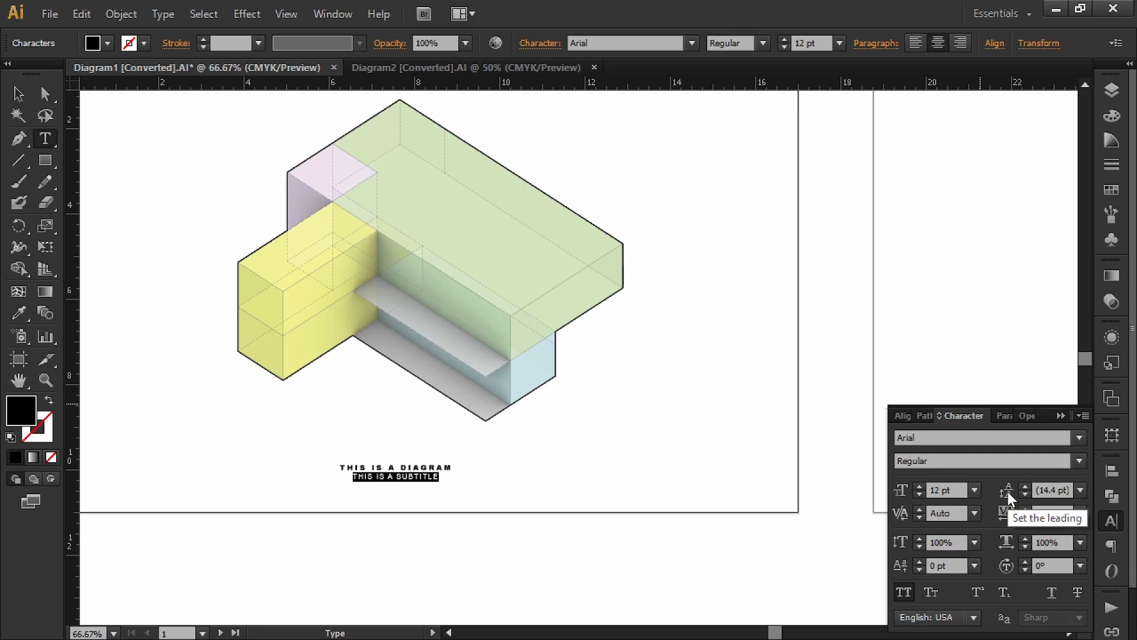
Step: Move the subtitle to its own line, cut it out, and exit text editing
key(Left)
key(Return)
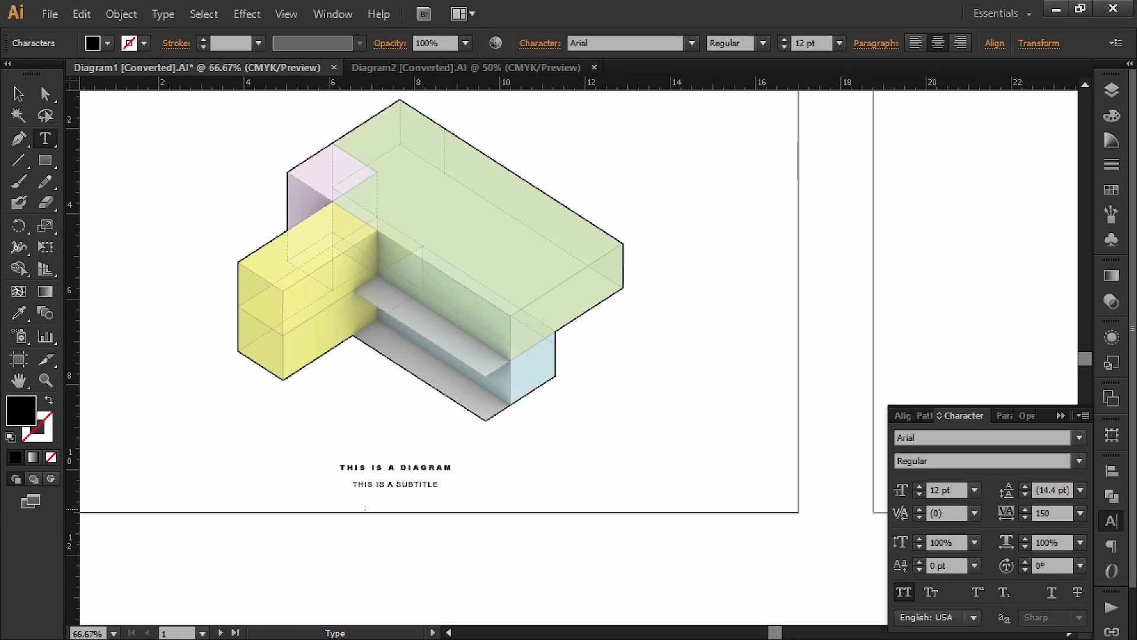
drag(440, 485, 351, 486)
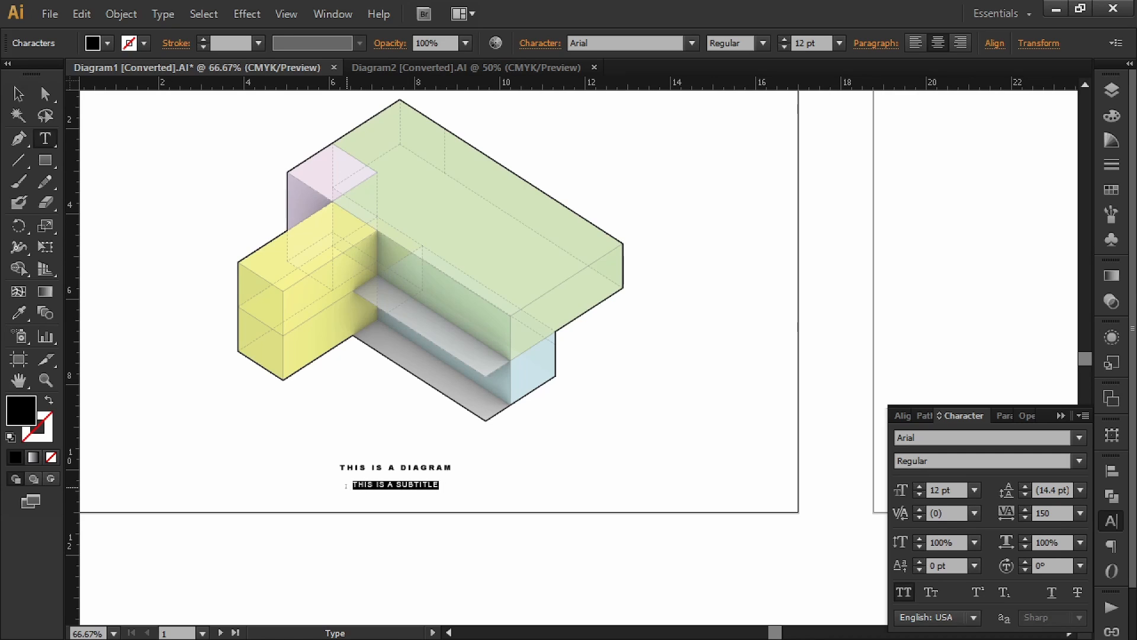
key(ctrl+x)
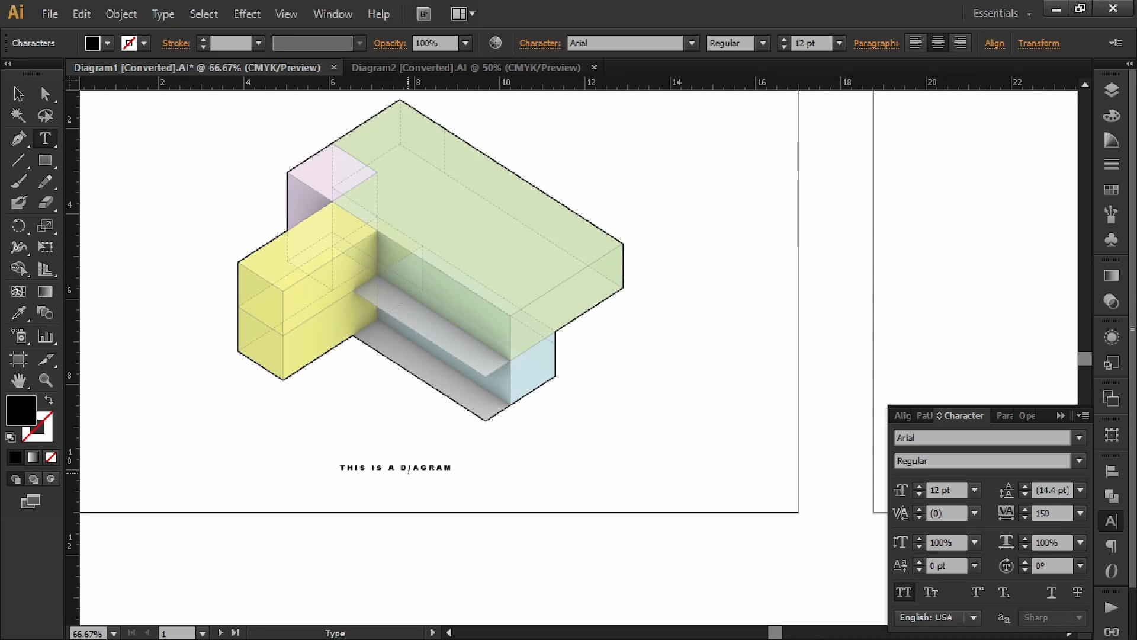
click(408, 471)
key(Escape)
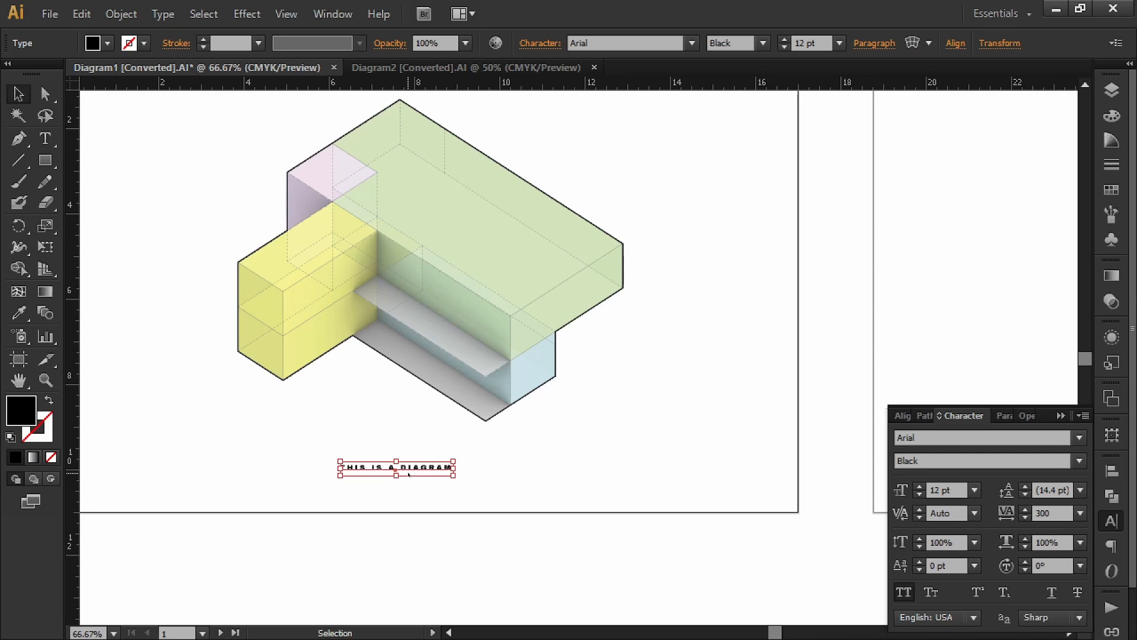
click(408, 489)
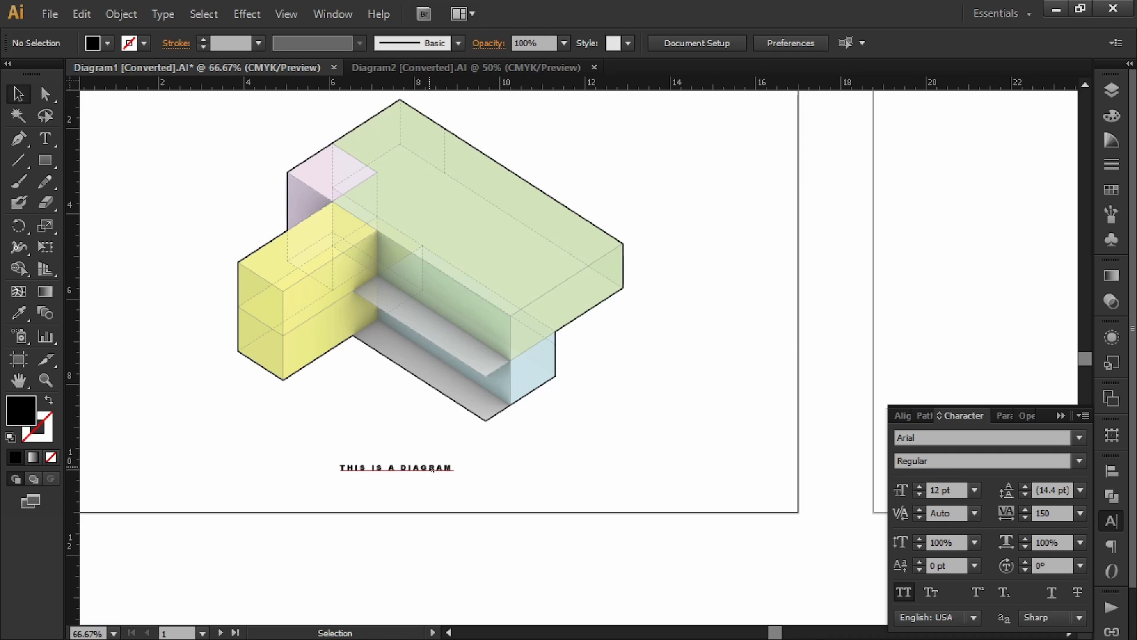
Step: Paste the subtitle as separate text under the title and select both
key(ctrl+v)
drag(314, 463, 381, 484)
drag(374, 481, 375, 480)
click(489, 471)
drag(483, 451, 335, 487)
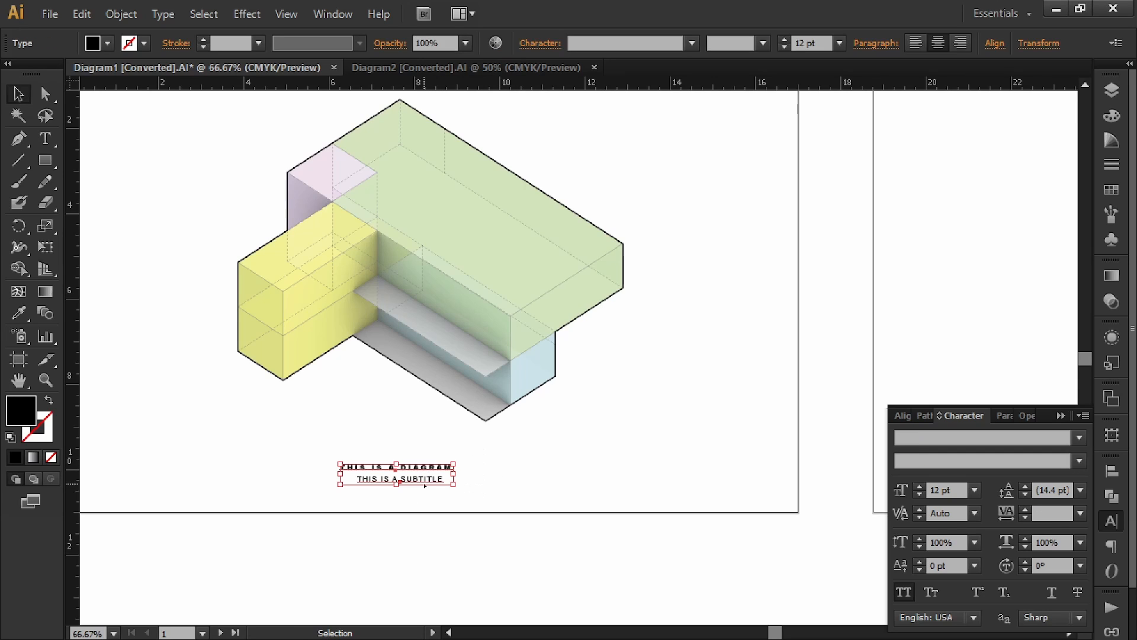
Step: Fill the title and subtitle with 80% black (K 80)
click(109, 41)
shift+click(106, 48)
click(168, 144)
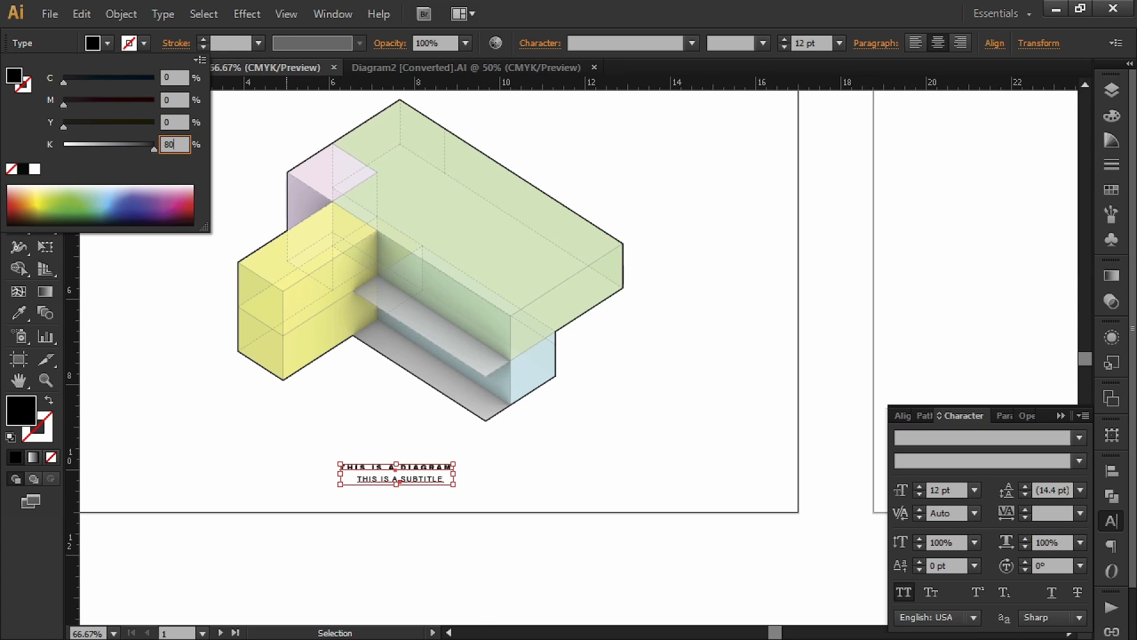
key(Return)
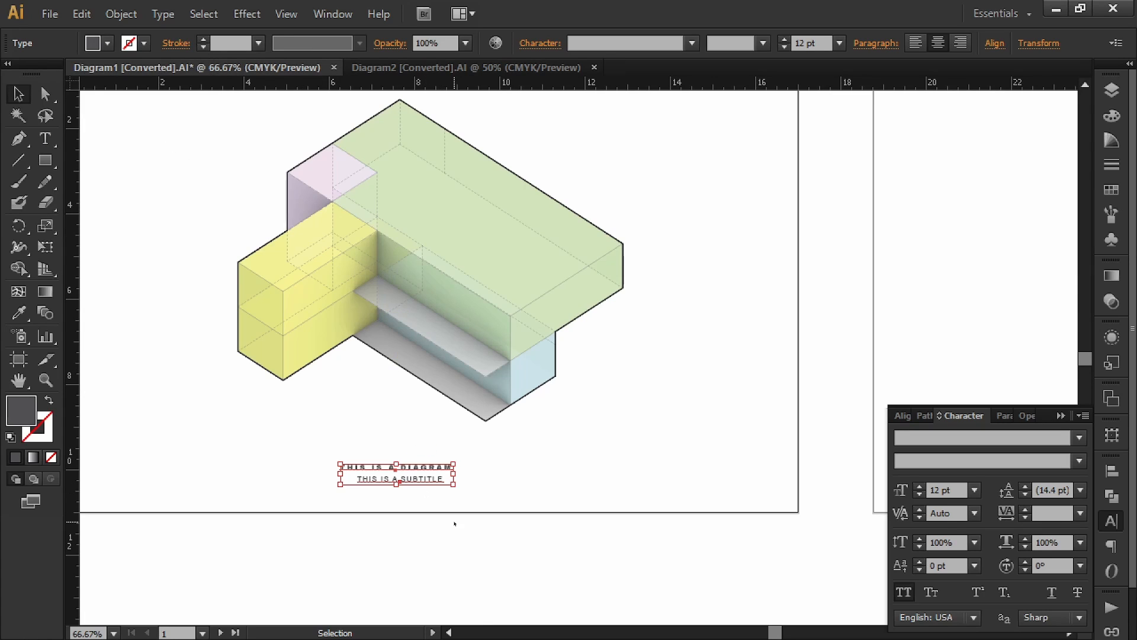
click(462, 548)
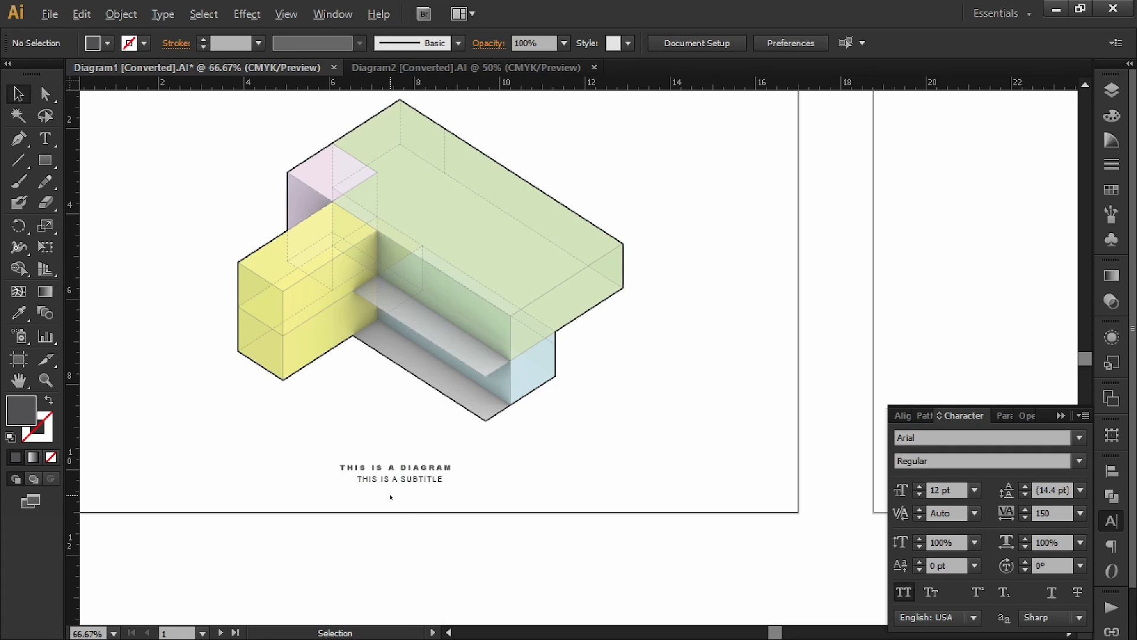
Step: Horizontally centre the title and subtitle on each other
alt+scroll(391, 495, up, 6)
drag(423, 472, 473, 520)
alt+scroll(427, 505, down, 3)
click(536, 498)
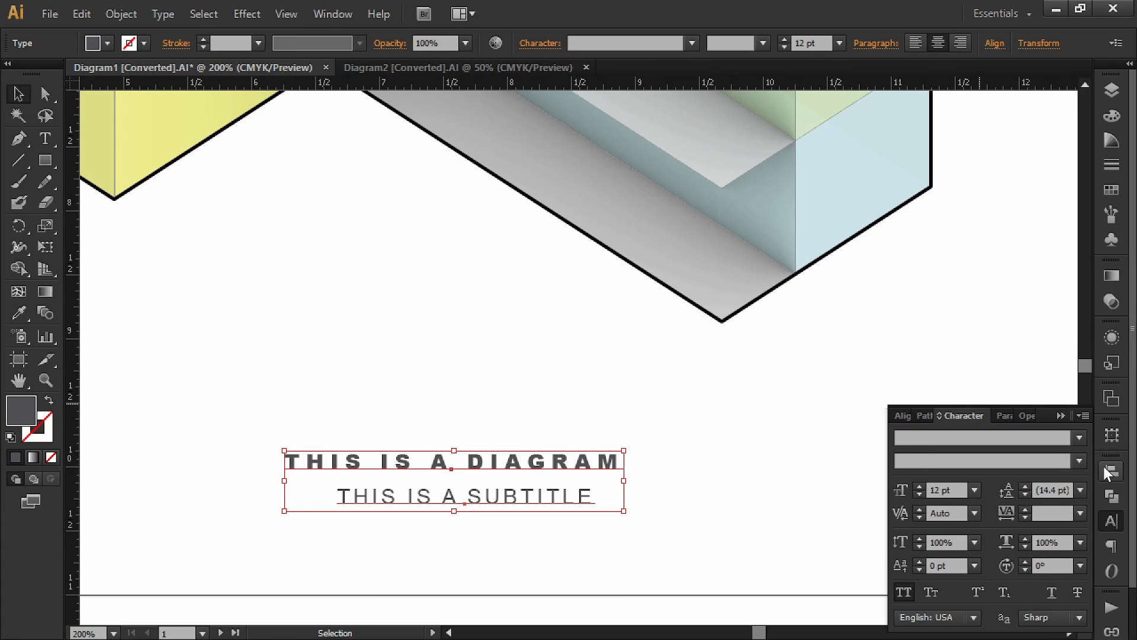
click(1104, 467)
click(936, 504)
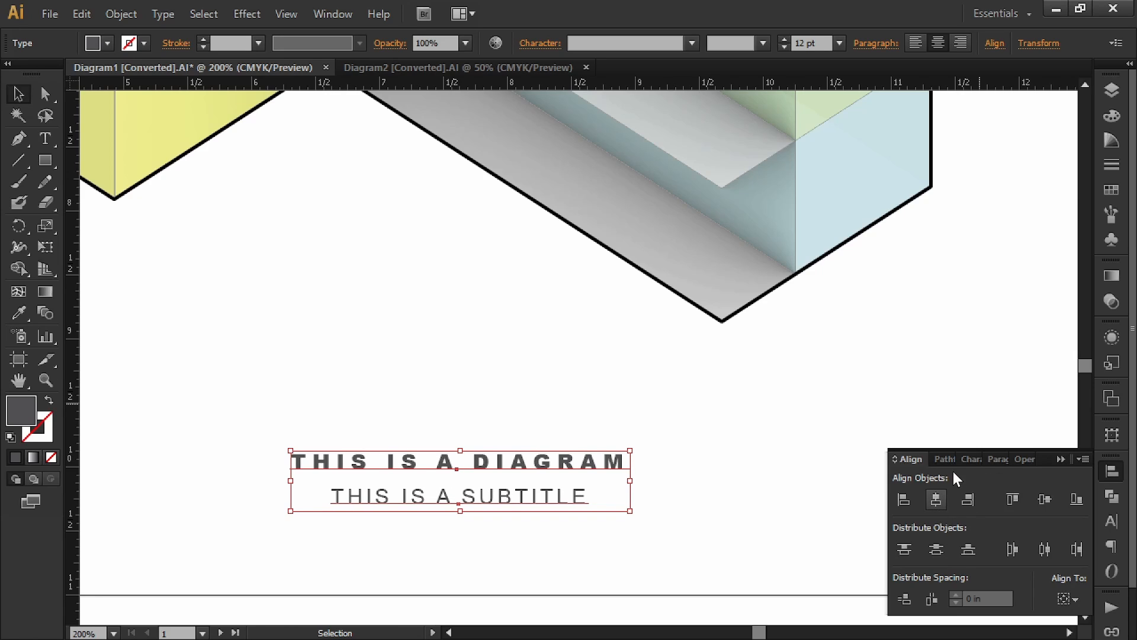
click(1074, 597)
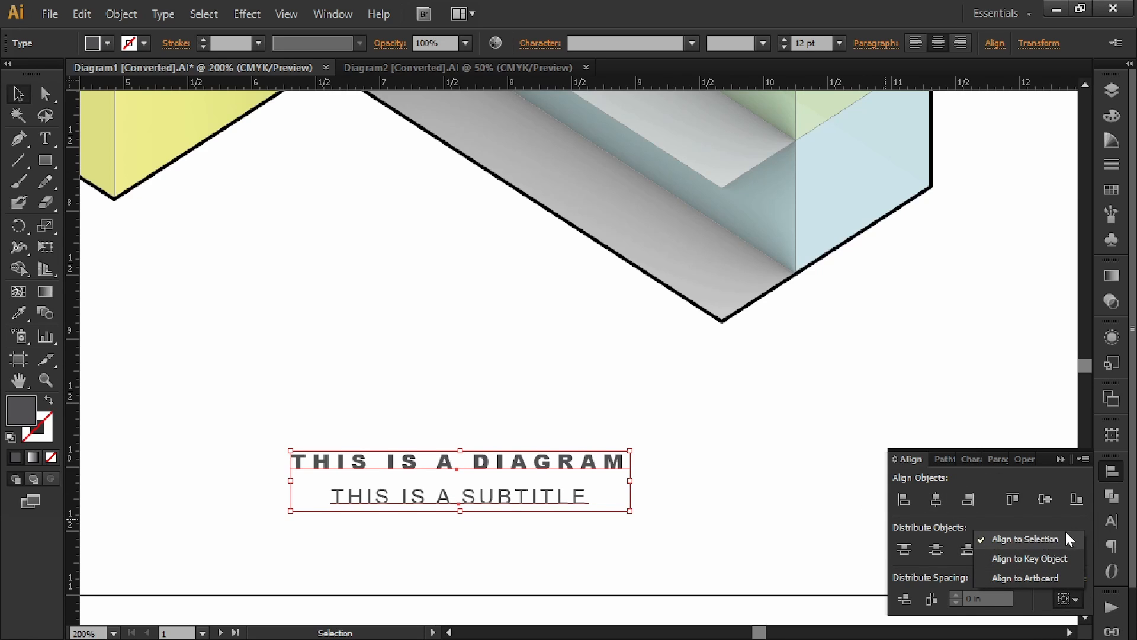
click(940, 502)
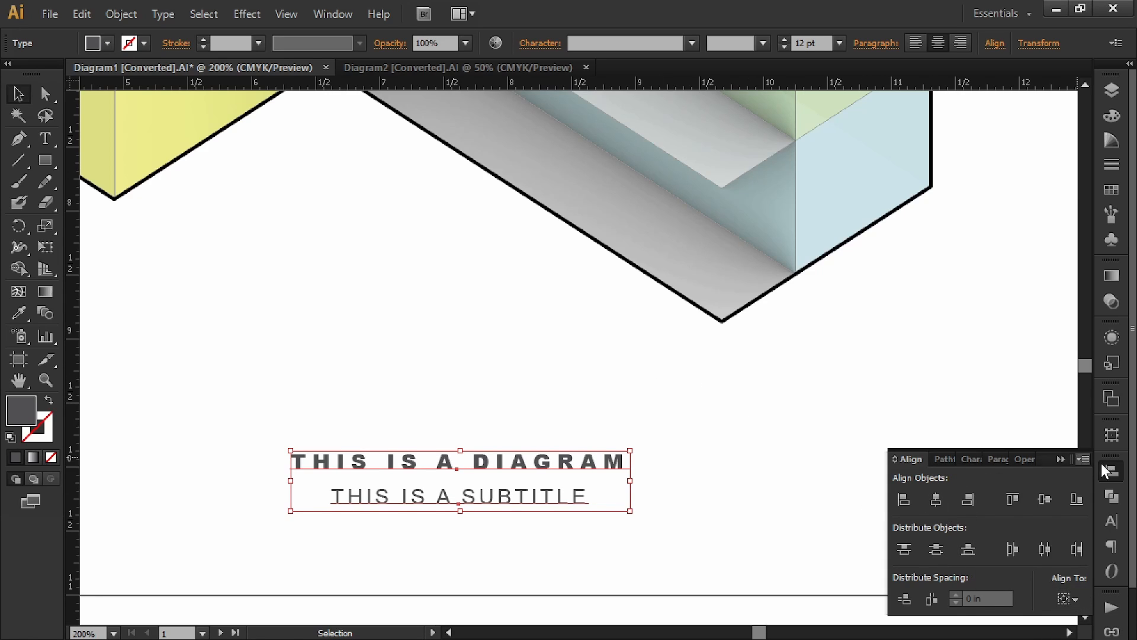
click(1063, 459)
click(777, 389)
Step: Set the subtitle's tracking to 200
alt+scroll(785, 407, down, 3)
drag(836, 385, 726, 505)
drag(798, 487, 714, 455)
alt+scroll(568, 578, up, 2)
drag(546, 455, 603, 501)
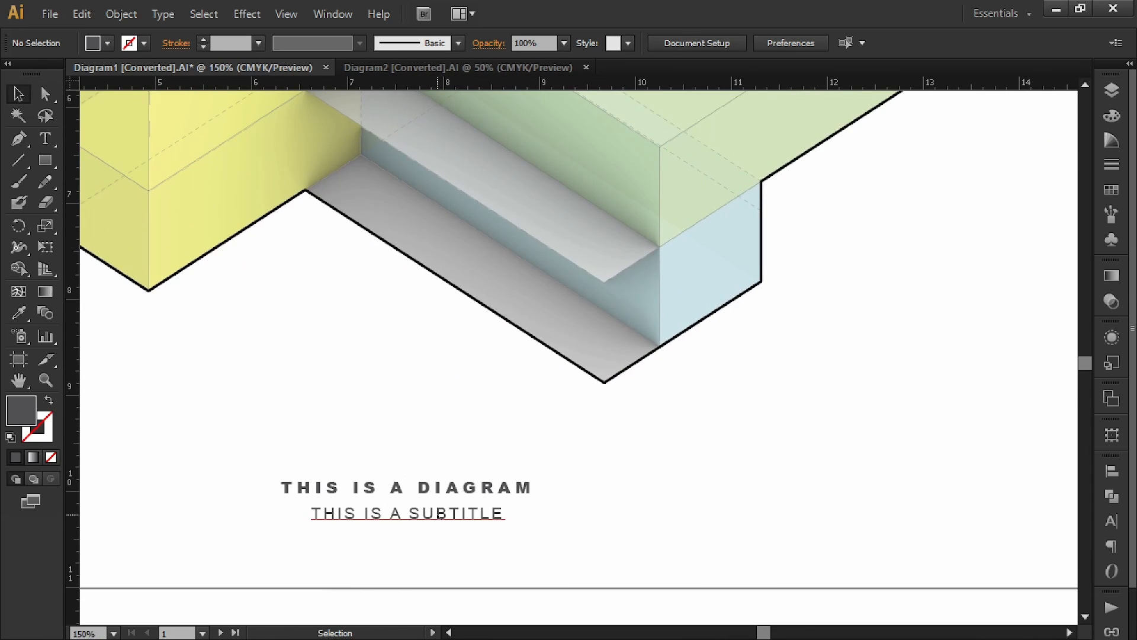
click(456, 520)
click(1112, 521)
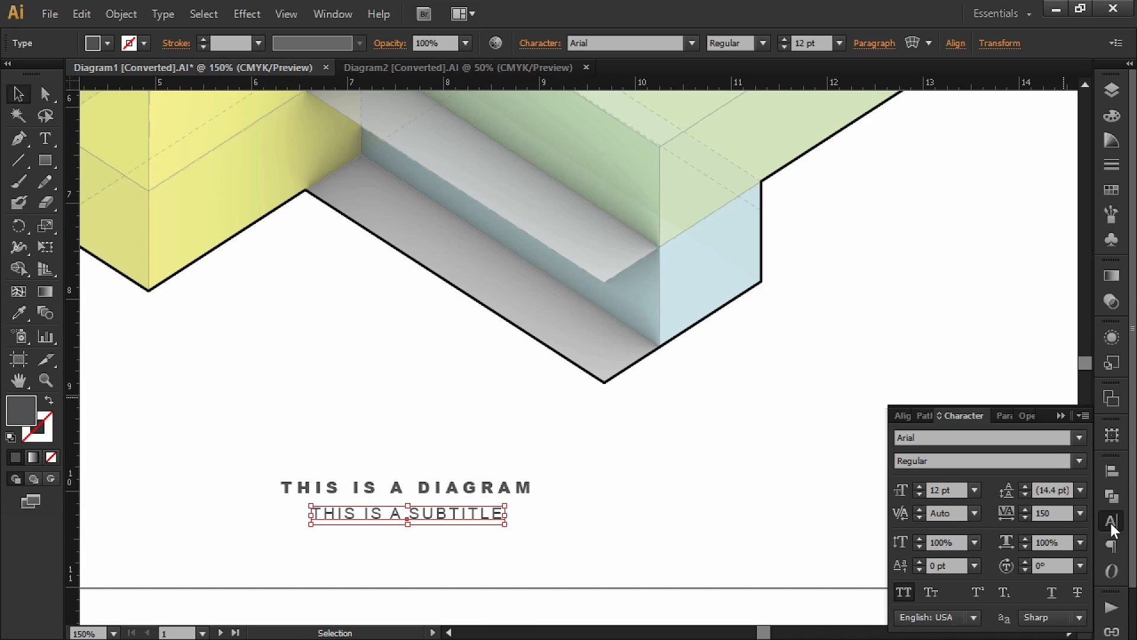
click(1006, 511)
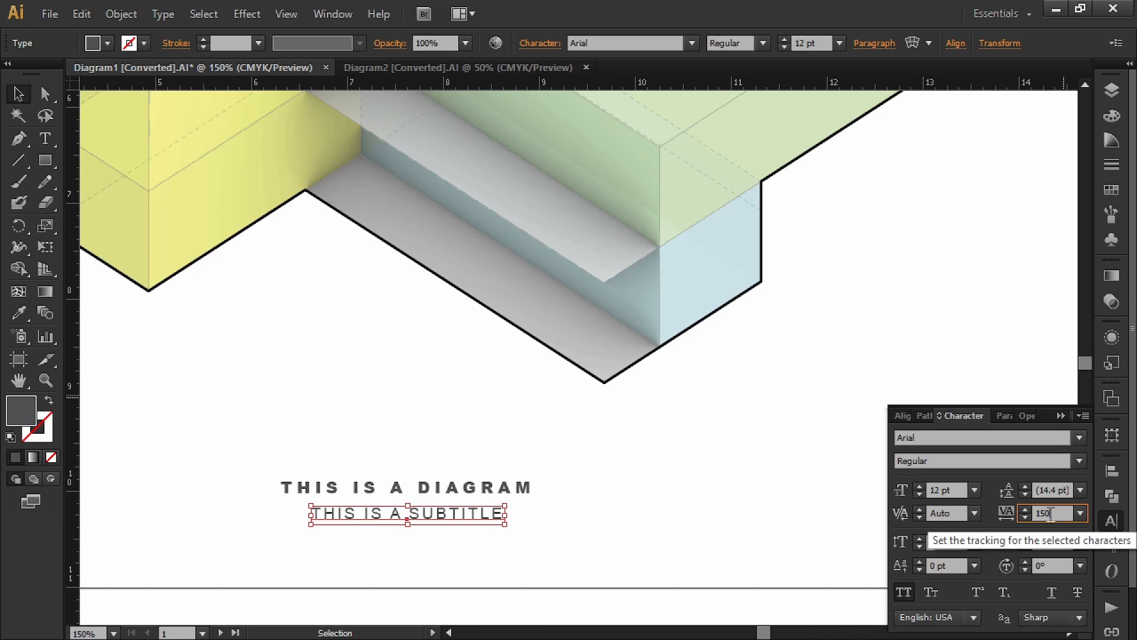
text(200)
key(Return)
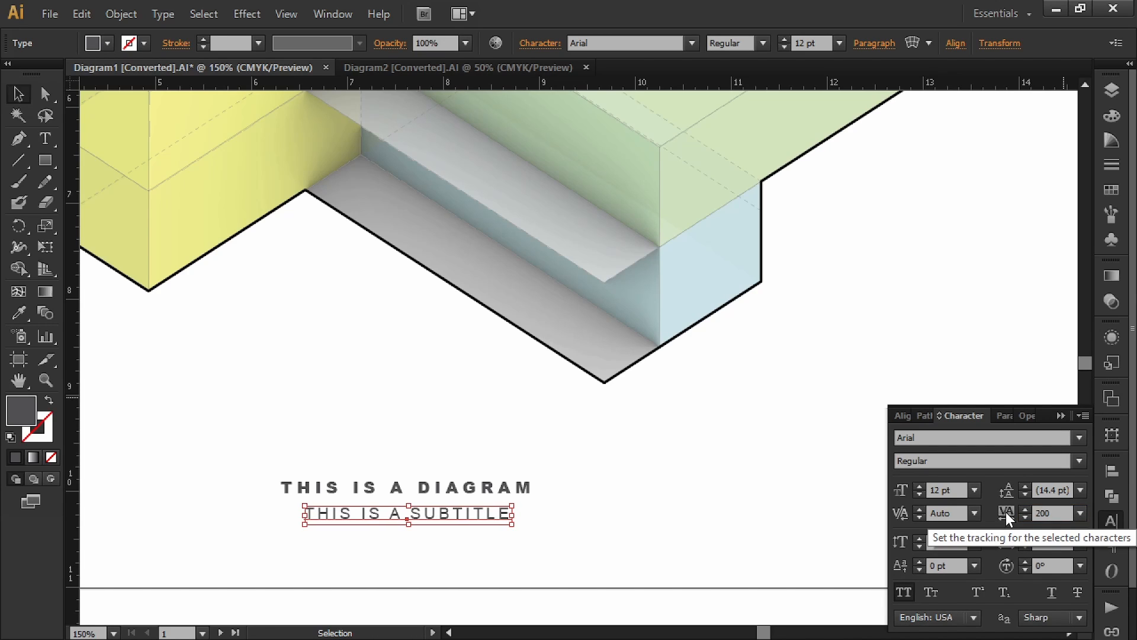
click(1061, 415)
Step: Alt-drag a copy of the subtitle beside the diagram and retype it as LABEL 1
click(811, 486)
alt+scroll(811, 487, down, 2)
drag(834, 421, 647, 474)
alt+drag(445, 550, 676, 443)
click(669, 491)
alt+scroll(670, 491, up, 2)
triple_click(713, 381)
text(LABEL 1)
alt+scroll(713, 392, down, 1)
drag(733, 392, 721, 445)
click(597, 509)
drag(597, 509, 623, 460)
shift+drag(734, 398, 729, 392)
Step: Duplicate LABEL 1 straight above itself and to the diagram's left side
alt+shift+drag(732, 395, 733, 193)
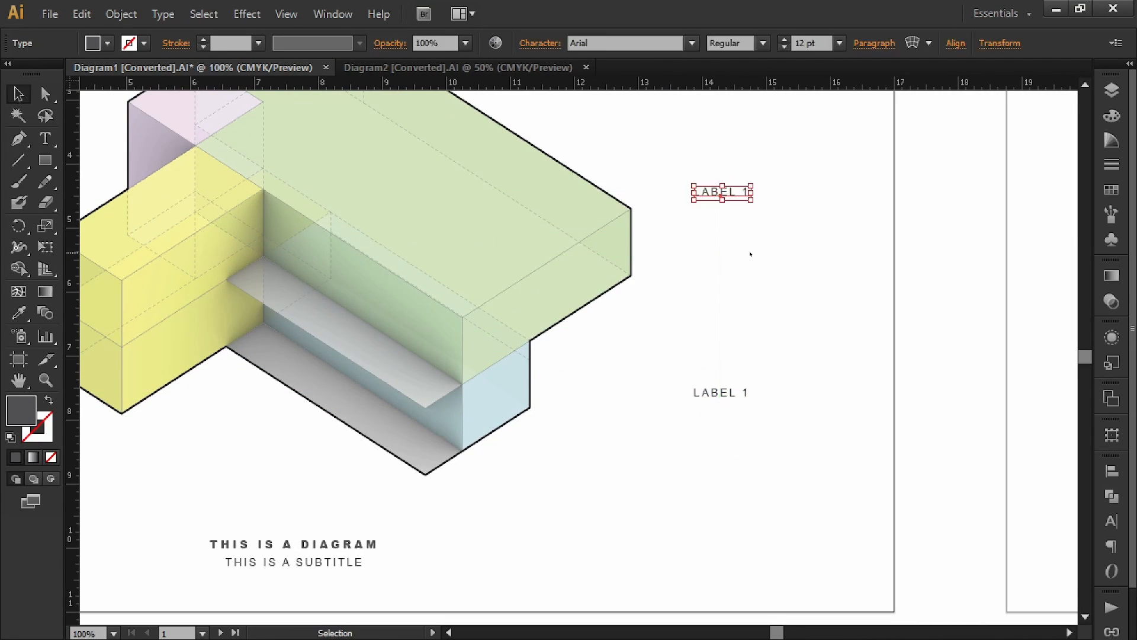
click(750, 254)
drag(750, 254, 776, 231)
alt+scroll(948, 491, down, 3)
drag(947, 492, 900, 479)
alt+shift+drag(842, 376, 538, 441)
click(599, 360)
alt+scroll(598, 361, up, 2)
click(536, 340)
drag(551, 518, 548, 444)
Step: Add lower LABEL 1 copies, making two labels on the left and three on the right
key(ctrl+z)
alt+shift+drag(539, 259, 539, 378)
click(612, 497)
drag(612, 497, 459, 481)
shift+drag(904, 438, 903, 422)
alt+shift+drag(904, 423, 906, 482)
click(903, 414)
drag(902, 413, 824, 425)
click(17, 161)
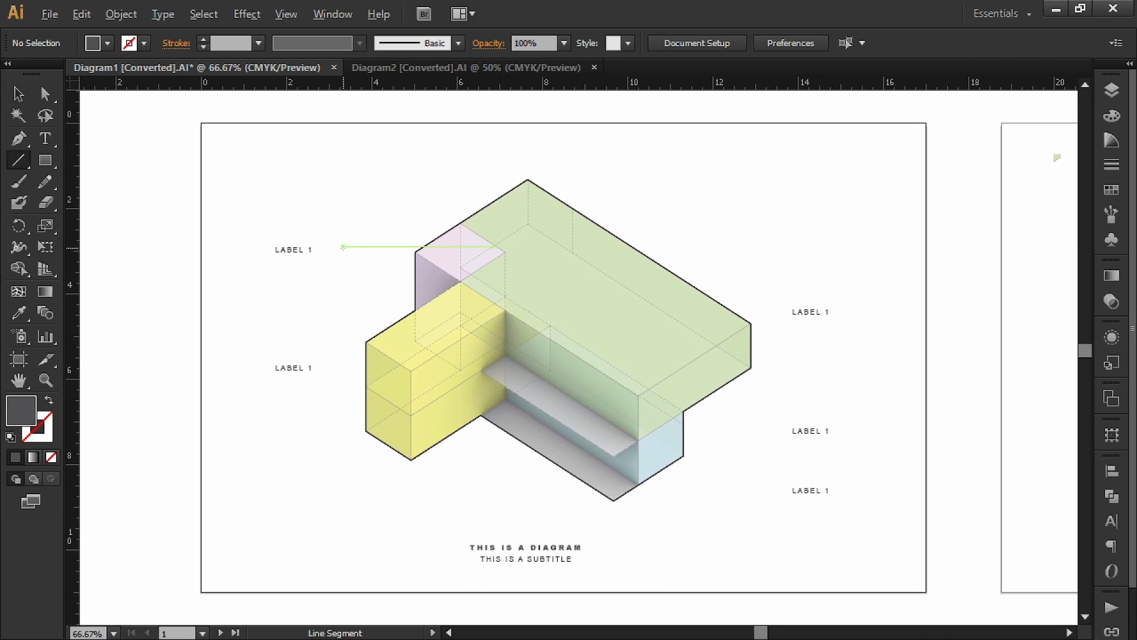
Step: Draw a straight leader line from the upper-left LABEL 1 into the diagram
alt+scroll(304, 254, up, 3)
drag(431, 240, 370, 287)
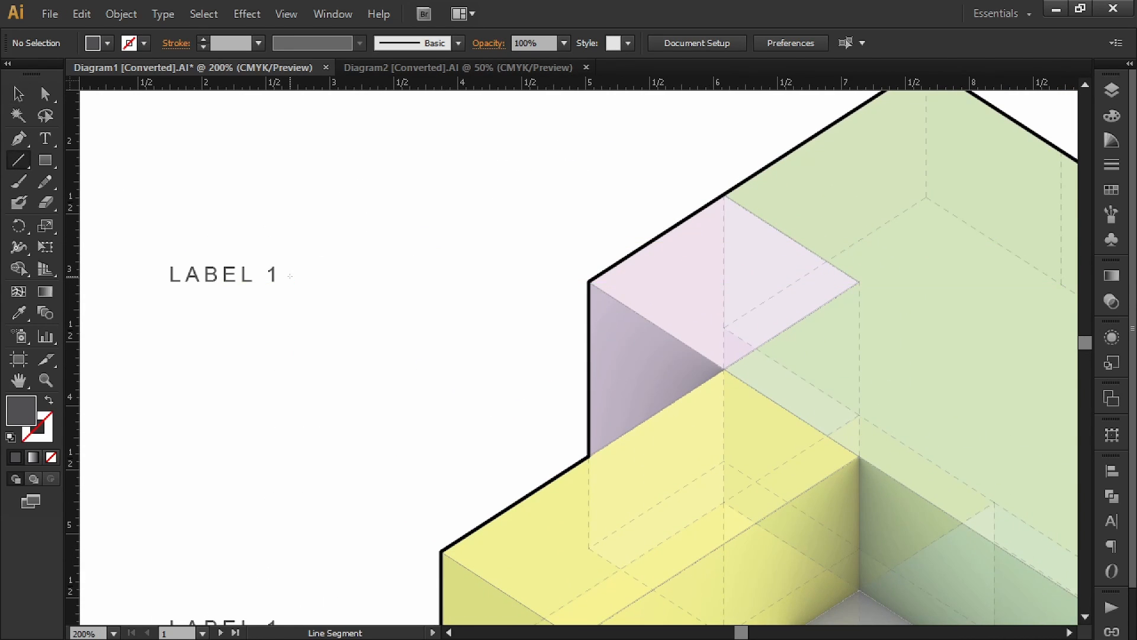
shift+drag(291, 273, 660, 307)
key(v)
click(474, 202)
click(465, 271)
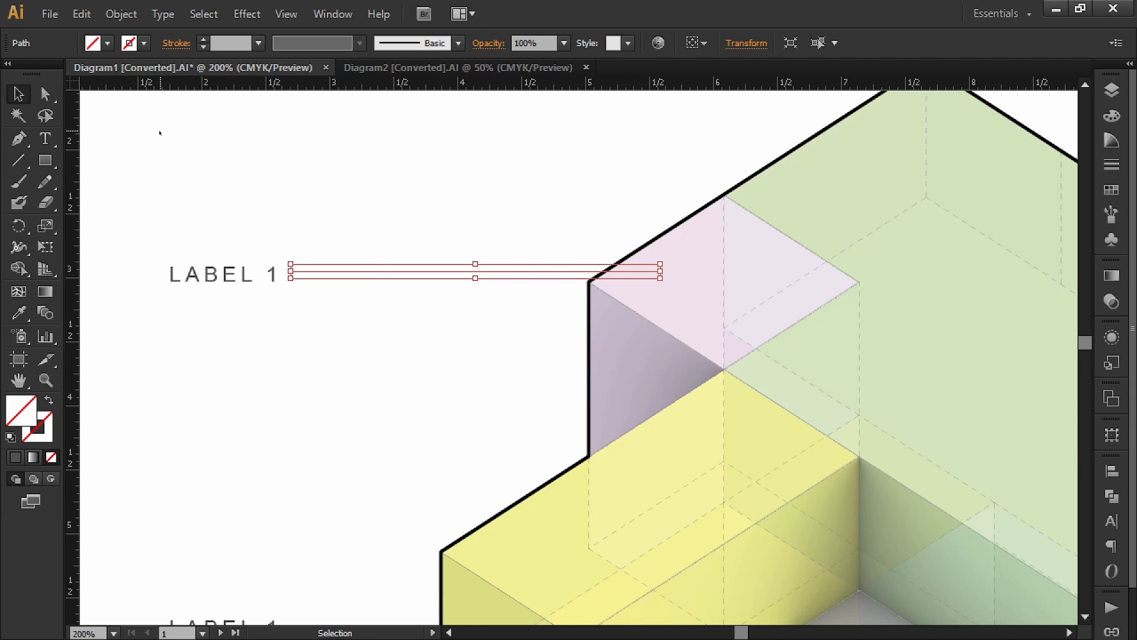
Step: Give the leader line a K 80 dark grey stroke at 0.25 pt weight
shift+click(146, 45)
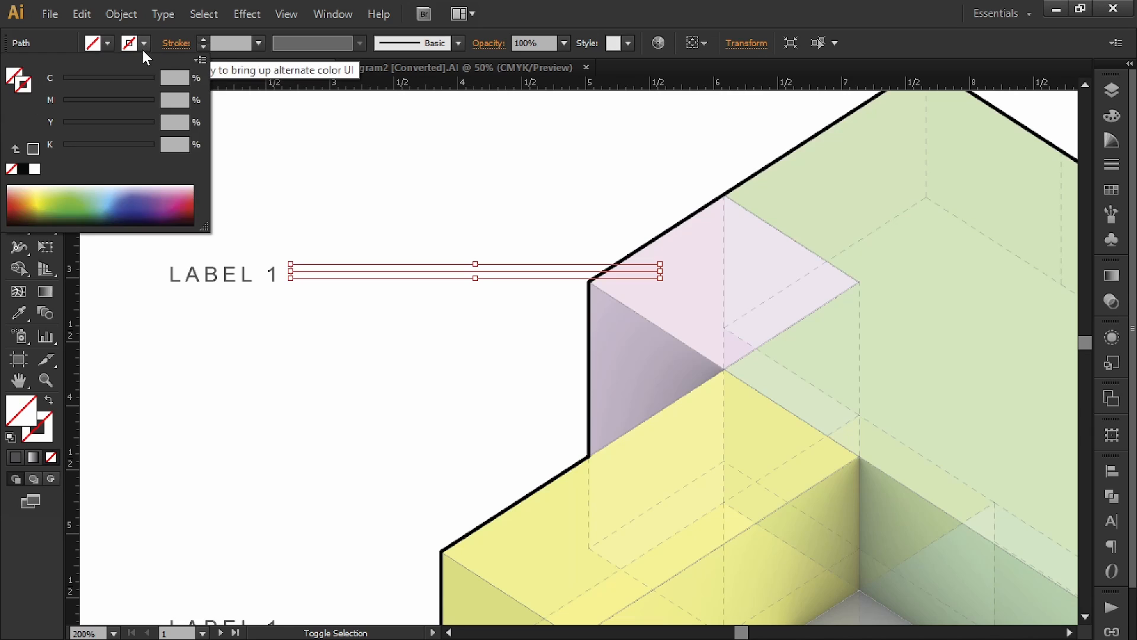
click(30, 147)
click(237, 45)
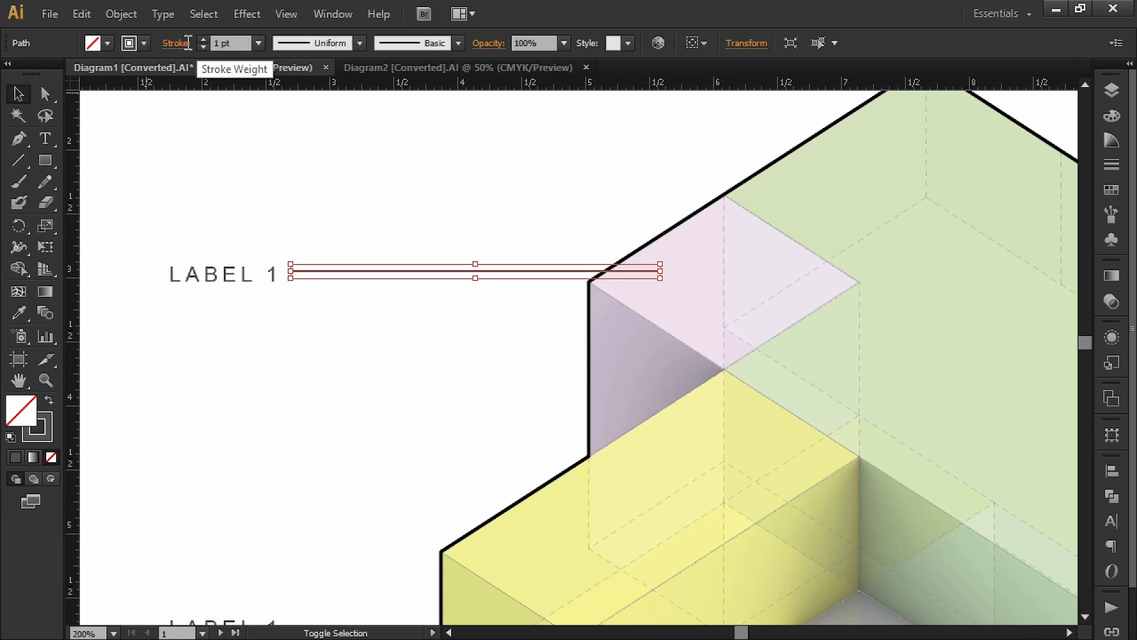
text(.2)
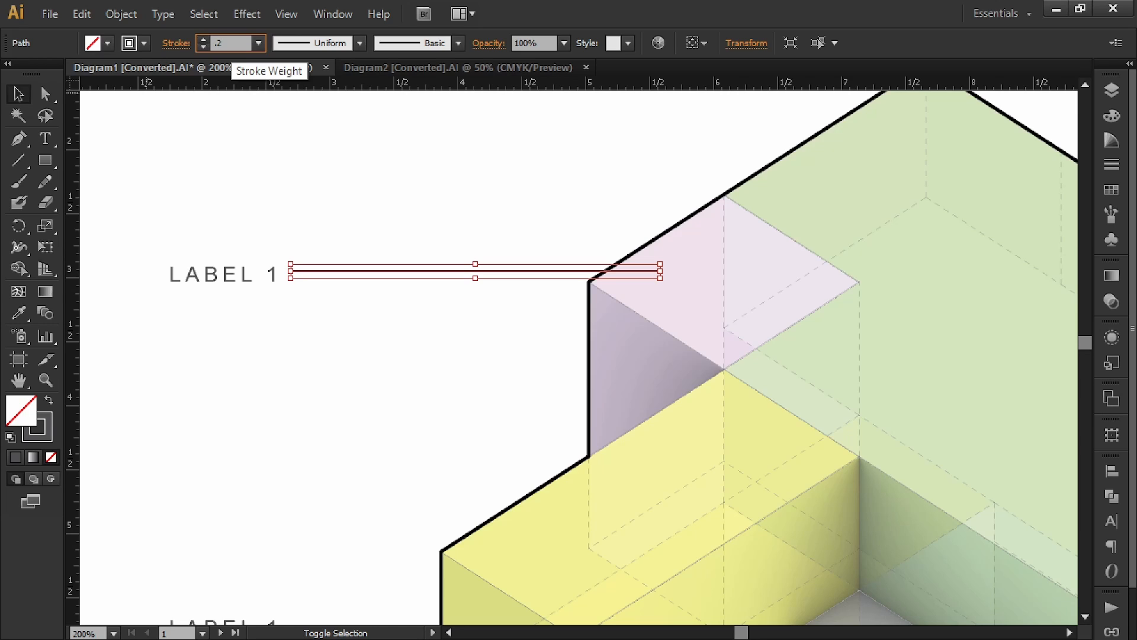
text(5)
key(Return)
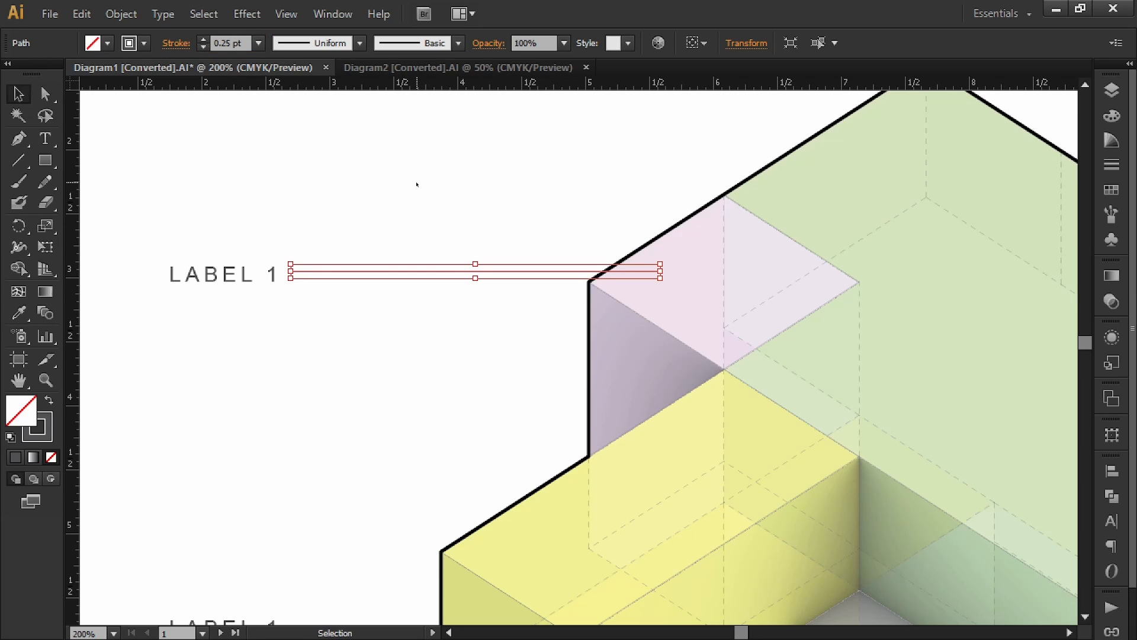
click(351, 243)
Step: End the leader with the Arrow 21 dot arrowhead scaled to 200%
alt+scroll(452, 228, down, 2)
drag(478, 199, 450, 243)
click(474, 295)
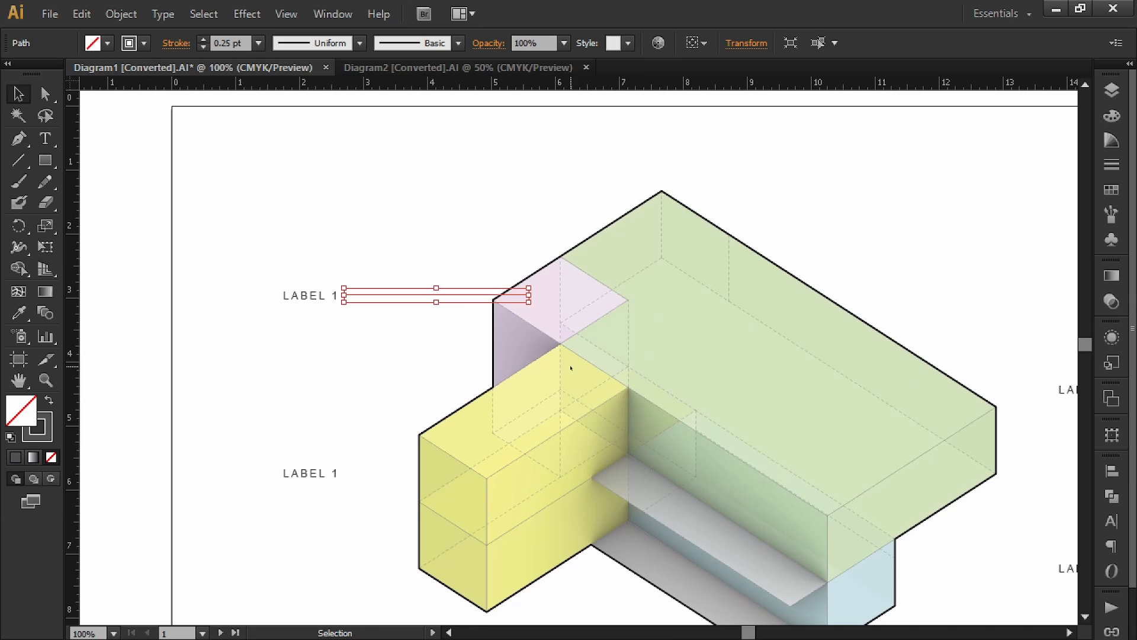
click(1112, 471)
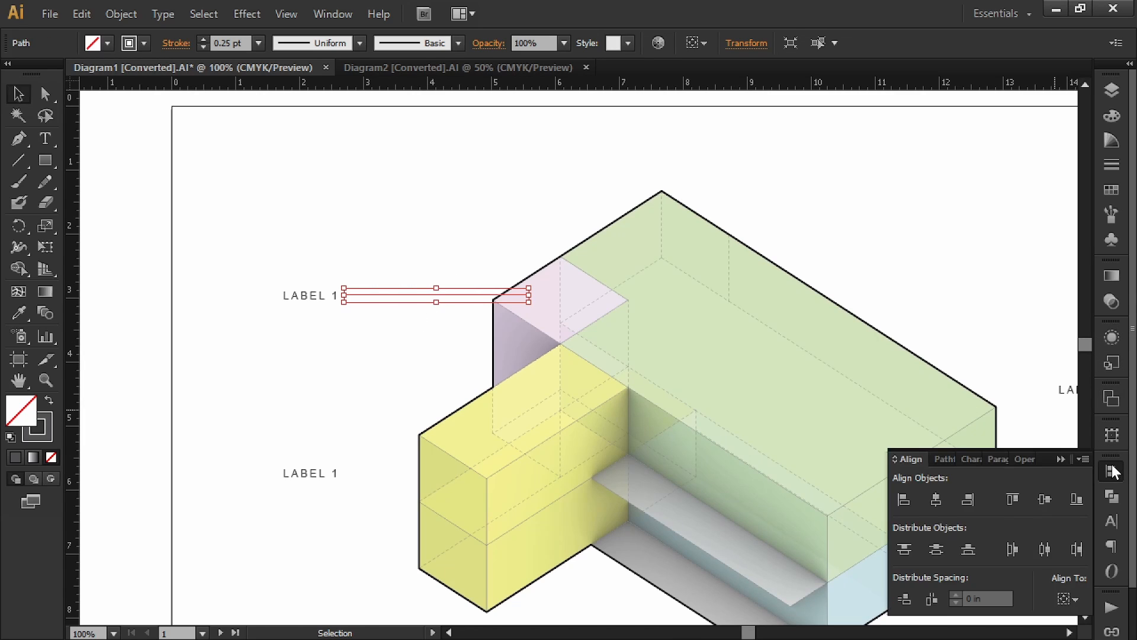
click(1113, 162)
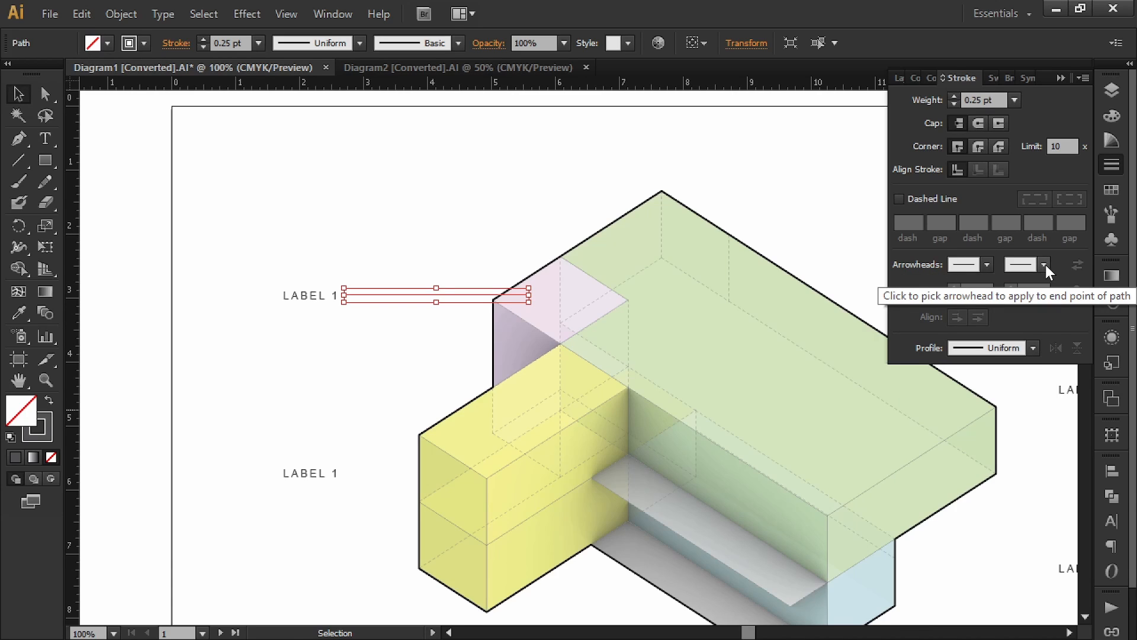
click(1045, 265)
scroll(1021, 411, down, 5)
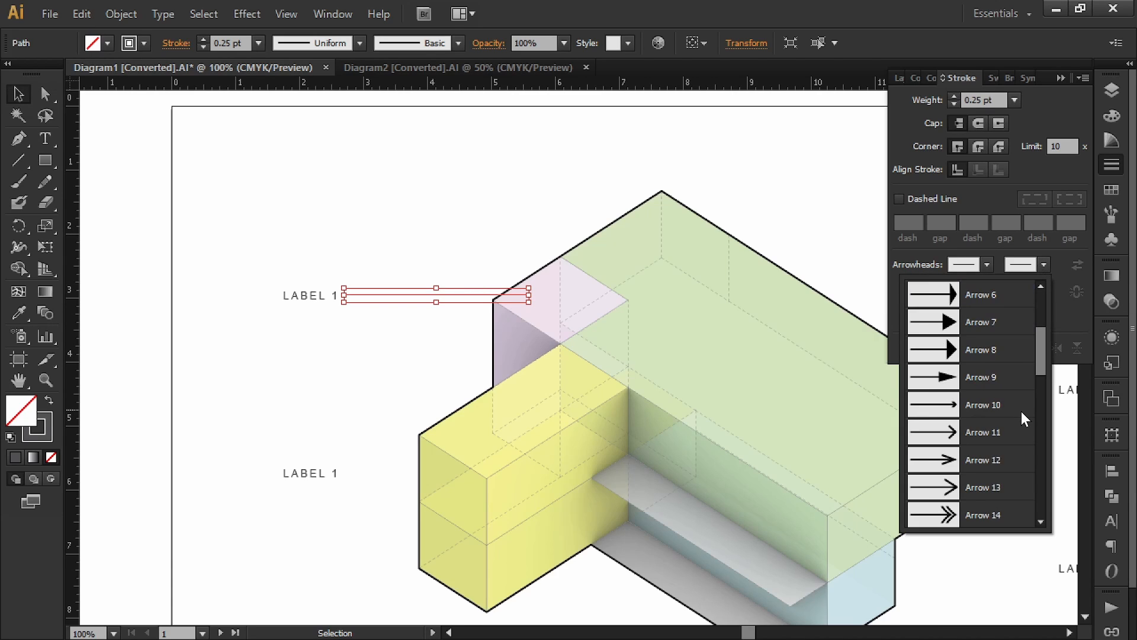
click(1002, 457)
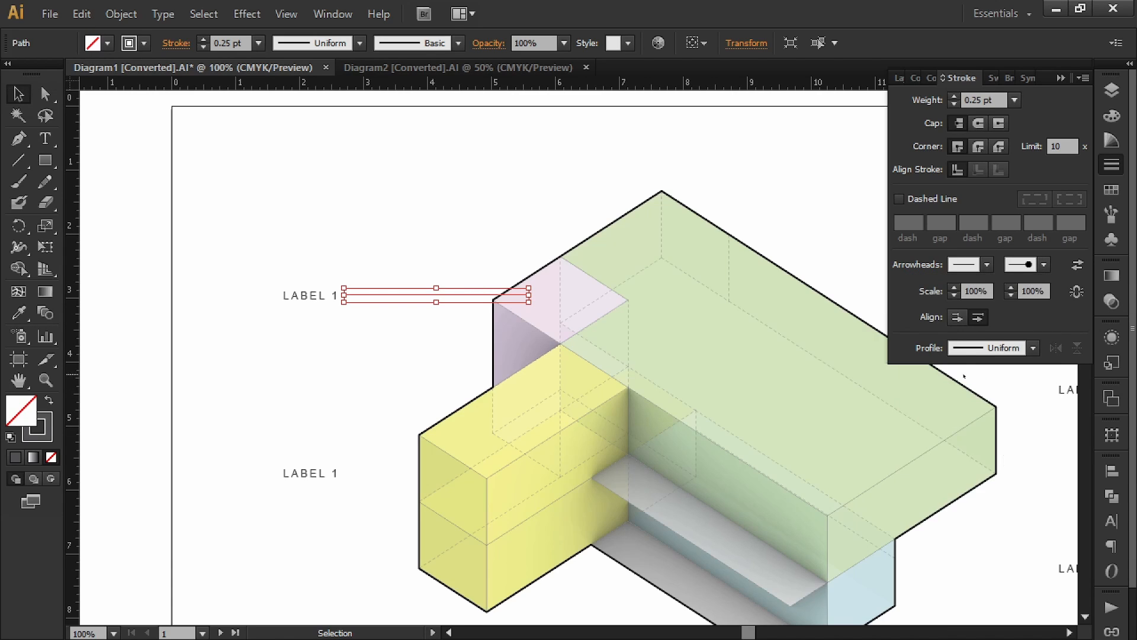
click(1039, 293)
click(704, 198)
drag(445, 244, 465, 308)
Step: Pull the first leader's left end away from its LABEL 1
click(616, 205)
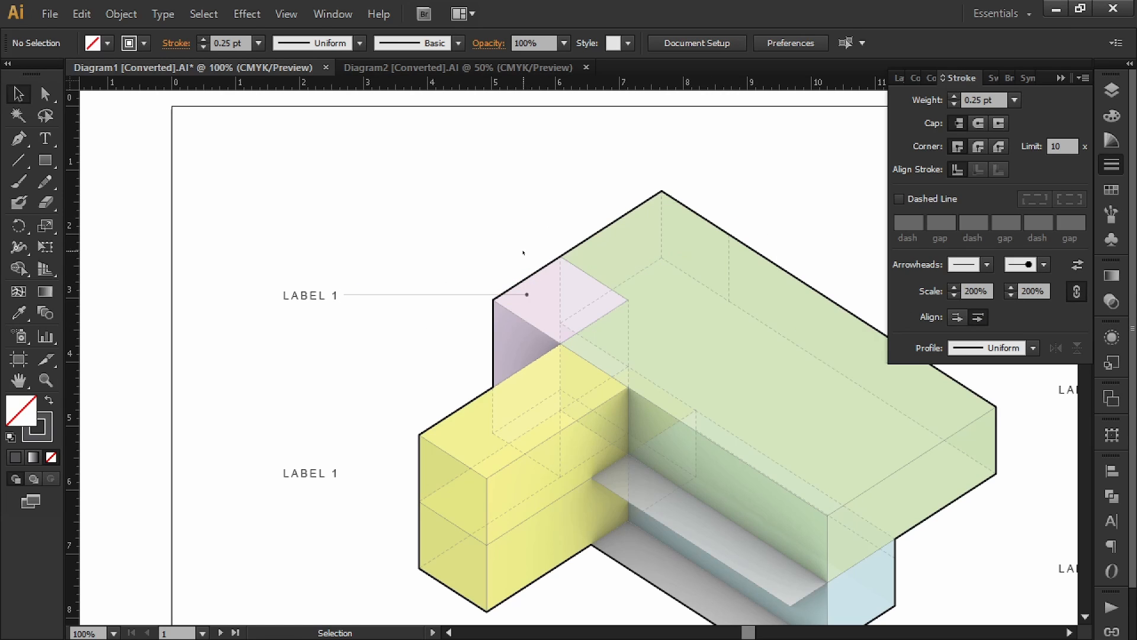
alt+scroll(542, 301, up, 3)
alt+scroll(559, 301, down, 2)
drag(377, 238, 472, 236)
click(396, 286)
alt+scroll(357, 299, up, 3)
drag(309, 255, 350, 255)
click(390, 205)
alt+scroll(407, 227, down, 1)
alt+scroll(407, 228, down, 5)
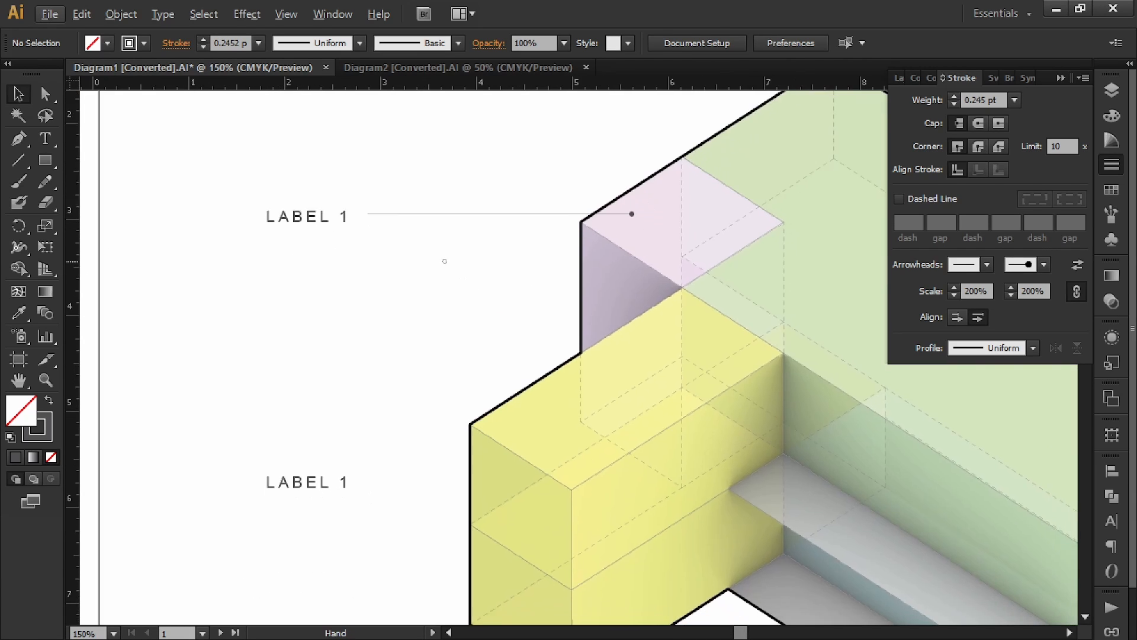
alt+scroll(357, 268, up, 5)
alt+scroll(416, 258, down, 5)
Step: Copy the leader down beside the second left LABEL 1 and shorten it to fit
alt+shift+drag(373, 219, 362, 310)
alt+scroll(335, 307, up, 2)
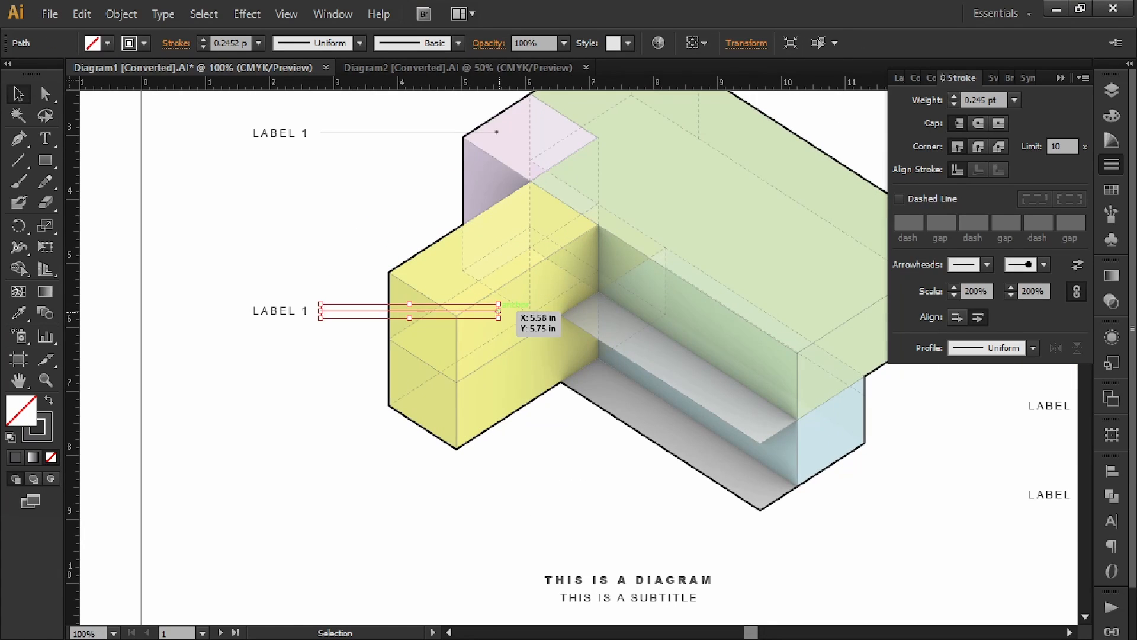
drag(499, 310, 415, 310)
click(302, 267)
alt+scroll(302, 267, down, 3)
alt+scroll(405, 267, up, 2)
Step: Copy a leader to the upper-right label, reverse its direction, and shorten it
alt+drag(221, 178, 571, 241)
scroll(665, 231, up, 1)
click(666, 231)
click(658, 272)
click(700, 307)
alt+scroll(699, 305, up, 4)
alt+scroll(740, 316, down, 2)
click(419, 237)
drag(417, 237, 496, 237)
click(628, 291)
alt+scroll(628, 291, down, 2)
alt+scroll(618, 362, up, 2)
Step: Copy the leader to the next right label, delete the stray duplicate, and extend it into the diagram
alt+shift+drag(656, 148, 649, 410)
alt+shift+drag(650, 410, 652, 413)
ctrl+click(650, 410)
key(Delete)
ctrl+click(617, 413)
ctrl+drag(506, 414, 437, 414)
Step: Copy a leader to the third right label and stretch it into the diagram
ctrl+click(665, 439)
ctrl+alt+shift+drag(662, 413, 663, 547)
drag(640, 497, 737, 506)
drag(534, 556, 401, 555)
click(492, 606)
alt+scroll(603, 500, down, 3)
mouse_move(642, 440)
mouse_down()
mouse_move(676, 366)
mouse_move(482, 389)
mouse_up()
click(1061, 78)
mouse_move(632, 143)
mouse_down()
mouse_move(706, 172)
mouse_move(690, 172)
mouse_up()
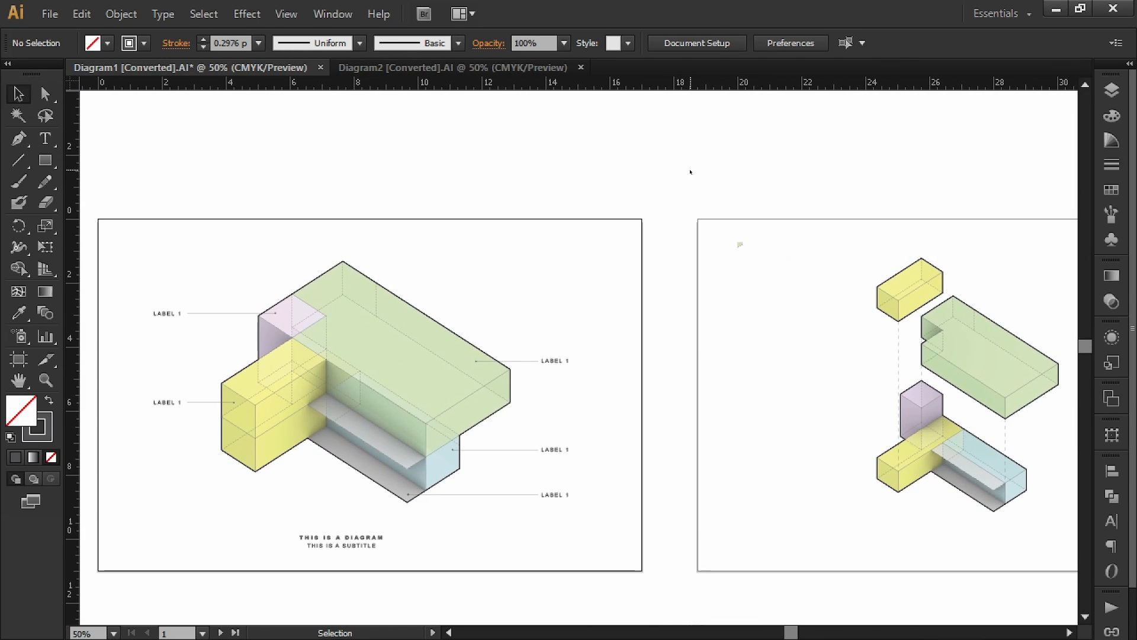
Step: Align each of the four labels on the first artboard with its leader line
drag(356, 537, 355, 536)
drag(521, 527, 558, 441)
click(1112, 472)
click(1045, 501)
drag(536, 378, 576, 347)
click(1042, 501)
drag(169, 329, 201, 306)
click(1043, 501)
drag(171, 410, 204, 393)
click(639, 452)
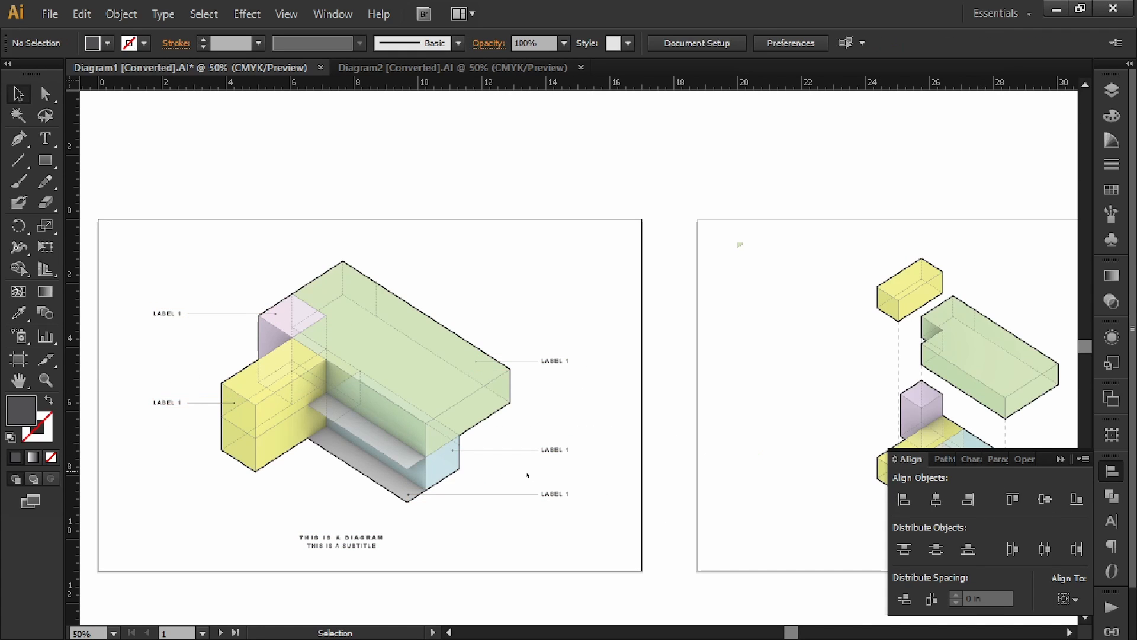
Step: Centre the title and subtitle group on the first artboard
drag(640, 452, 609, 441)
click(326, 528)
click(1078, 602)
click(1087, 629)
Step: Copy the title group onto the second artboard and centre it there
click(936, 501)
drag(442, 512, 270, 472)
alt+shift+drag(195, 490, 787, 516)
drag(787, 516, 622, 506)
click(936, 500)
key(ctrl+z)
click(818, 429)
click(610, 479)
click(936, 500)
click(792, 324)
Step: Copy the bottom label and leader onto the second artboard beside the blue block
drag(792, 324, 818, 343)
drag(210, 478, 809, 463)
alt+scroll(808, 475, up, 4)
shift+drag(801, 420, 801, 443)
drag(801, 442, 748, 343)
drag(483, 287, 424, 373)
Step: Add an upper label copy with a shortened leader, deleting the extra duplicate
drag(146, 343, 218, 343)
click(789, 260)
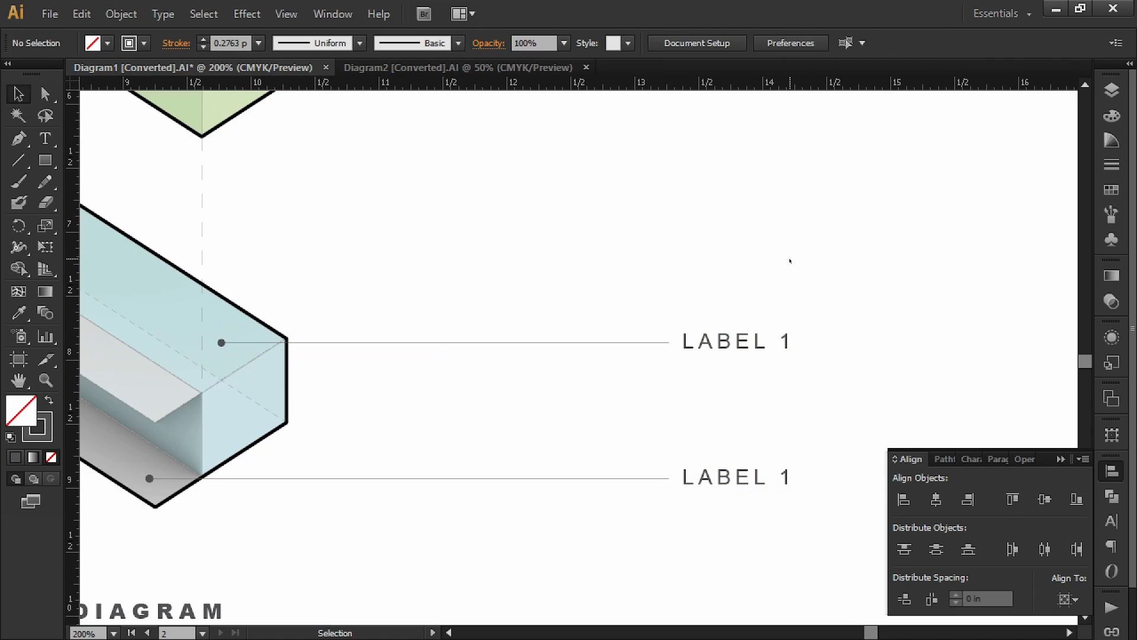
drag(740, 302, 642, 365)
alt+shift+drag(735, 343, 735, 390)
drag(711, 308, 633, 364)
key(Delete)
drag(218, 390, 253, 391)
Step: Place another label and leader copy beside the green block
alt+scroll(455, 394, down, 2)
alt+shift+drag(598, 451, 599, 281)
drag(574, 185, 622, 307)
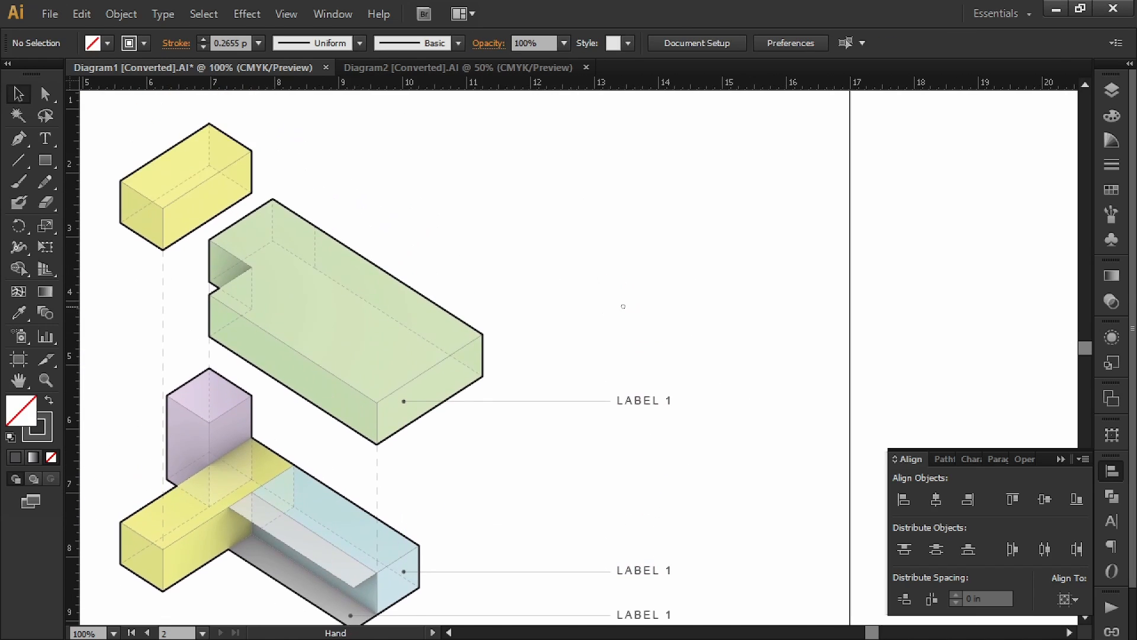
alt+scroll(618, 285, down, 1)
drag(548, 296, 684, 317)
Step: Copy a label pair to the diagram's left, turn its leader to point right, and set it beside the yellow block
drag(803, 494, 729, 522)
alt+shift+drag(777, 509, 323, 509)
drag(363, 459, 273, 528)
shift+drag(323, 509, 323, 397)
shift+click(310, 479)
key(e)
key(v)
shift+click(314, 383)
click(1039, 505)
click(1069, 600)
click(1045, 538)
shift+drag(314, 265, 315, 367)
Step: Add a left-side label beside the purple block, extending its leader into the block
alt+scroll(498, 373, up, 1)
drag(498, 373, 570, 528)
shift+click(360, 467)
click(394, 525)
key(ctrl+z)
alt+shift+drag(395, 525, 395, 413)
shift+click(471, 524)
click(462, 393)
click(504, 414)
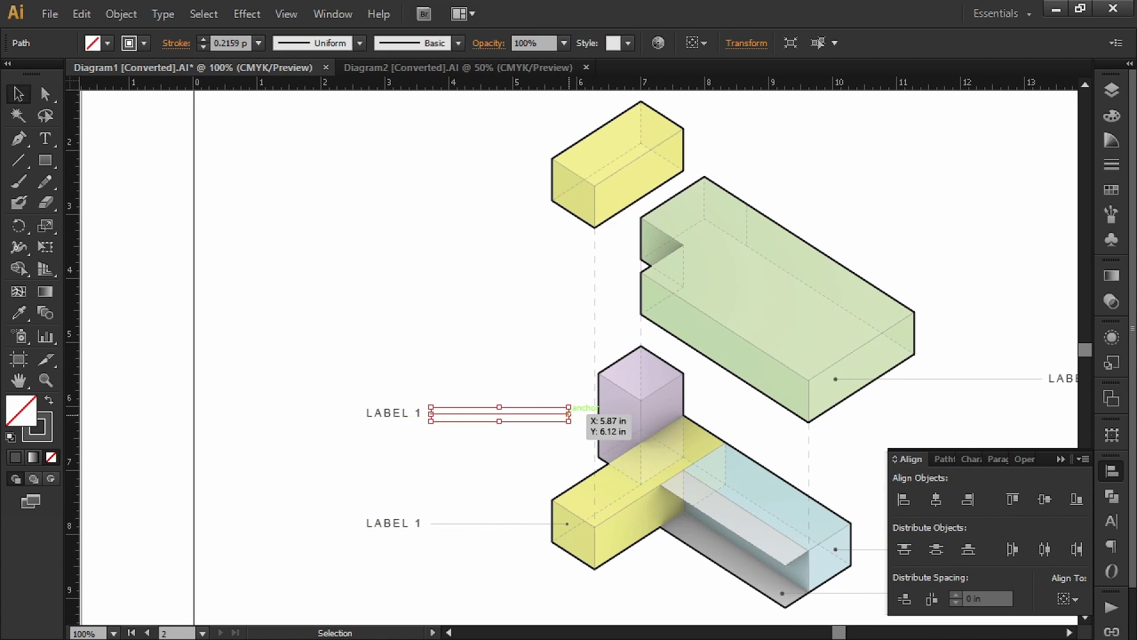
drag(569, 414, 619, 414)
click(534, 442)
Step: Zoom out to show both artboards side by side
alt+scroll(522, 432, down, 2)
drag(472, 383, 450, 384)
drag(531, 405, 550, 341)
drag(305, 352, 699, 394)
Step: Export as JPEG with Use Artboards, file name DiagramWorkFlow, and save
click(54, 17)
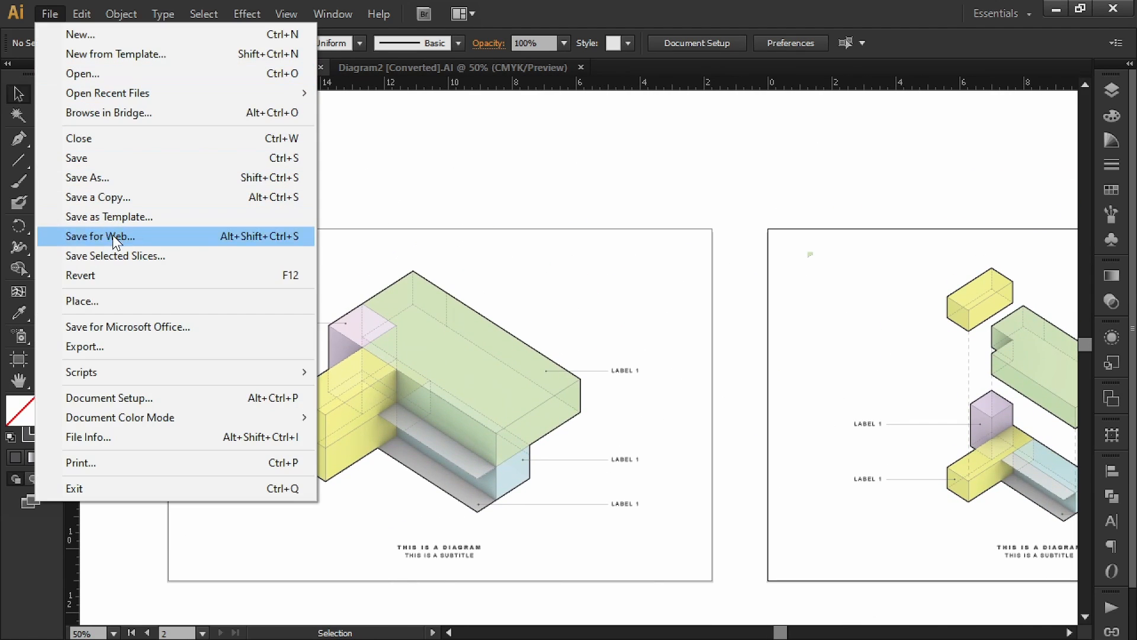
click(125, 345)
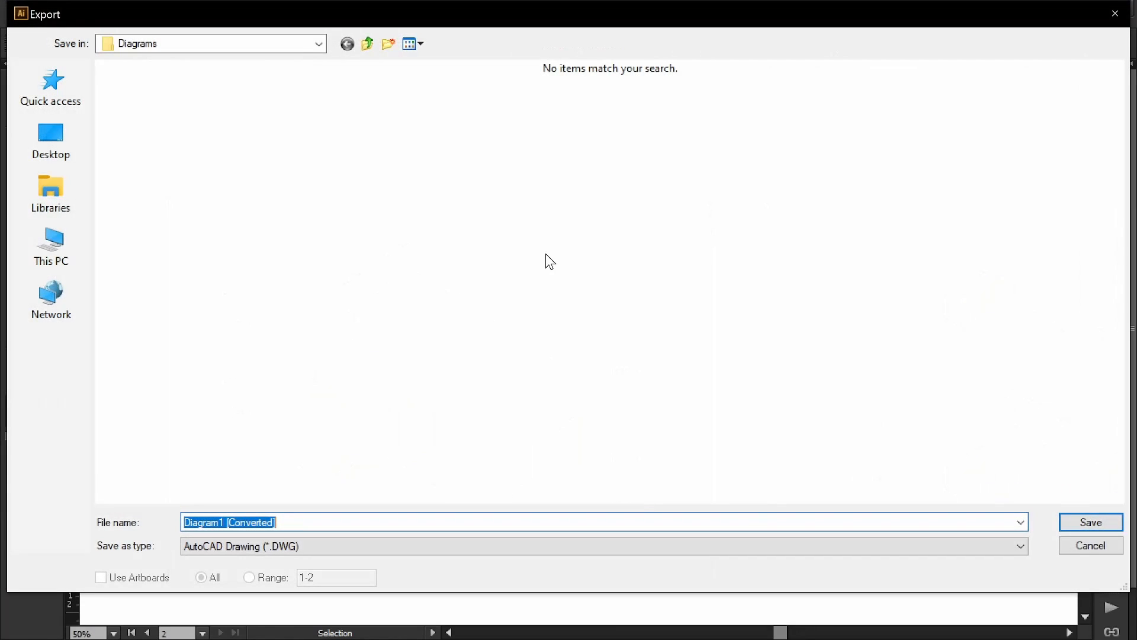
click(308, 539)
click(231, 449)
click(231, 449)
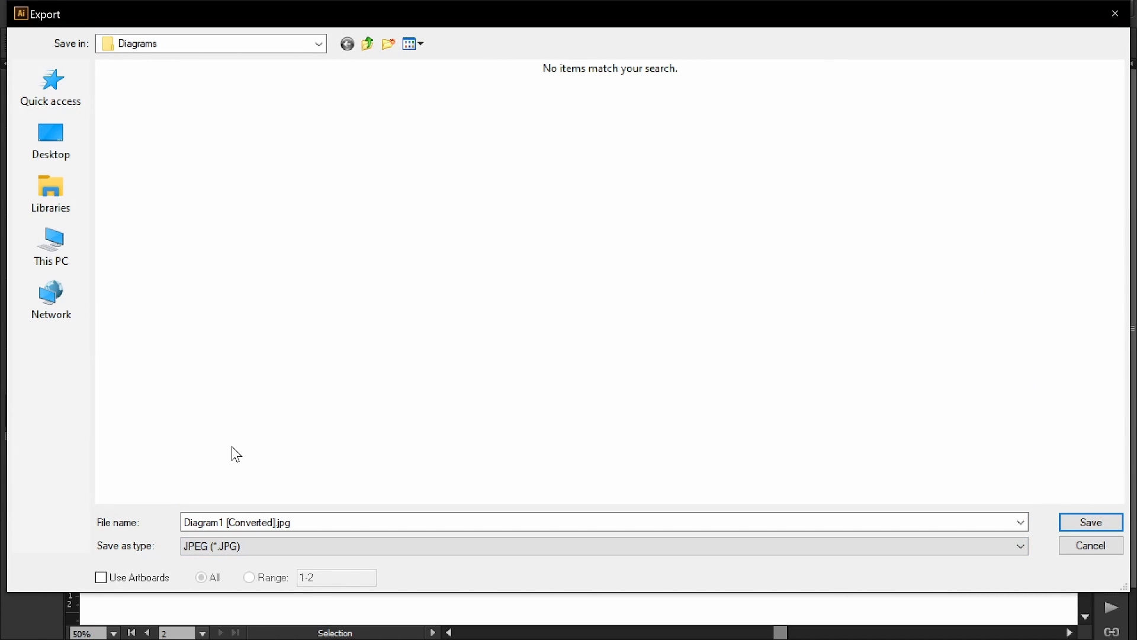
click(119, 581)
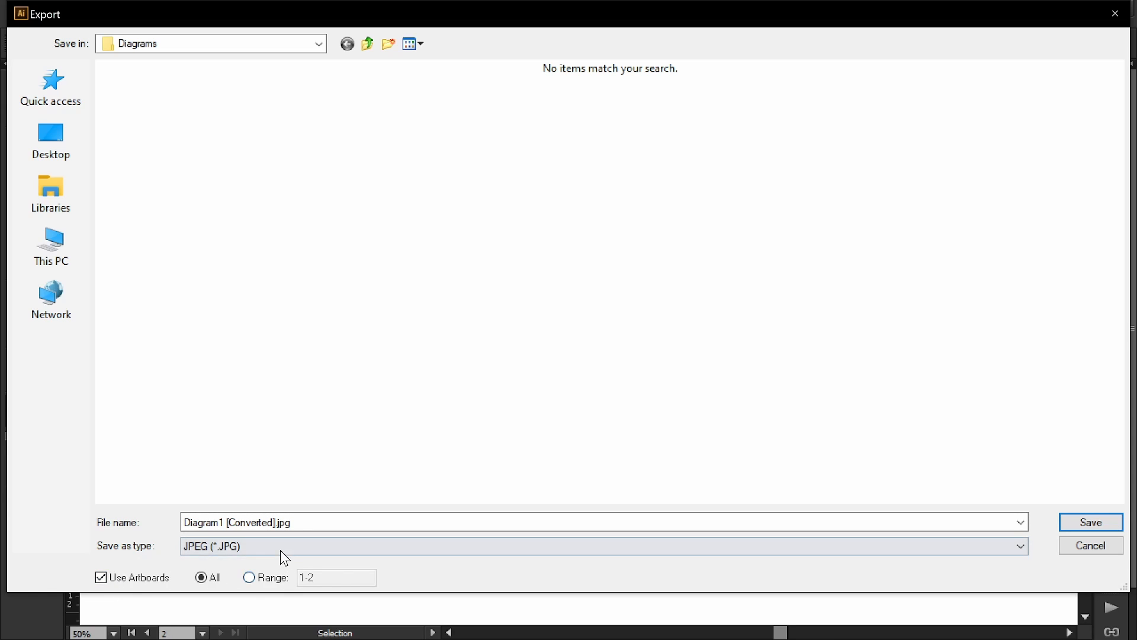
click(284, 522)
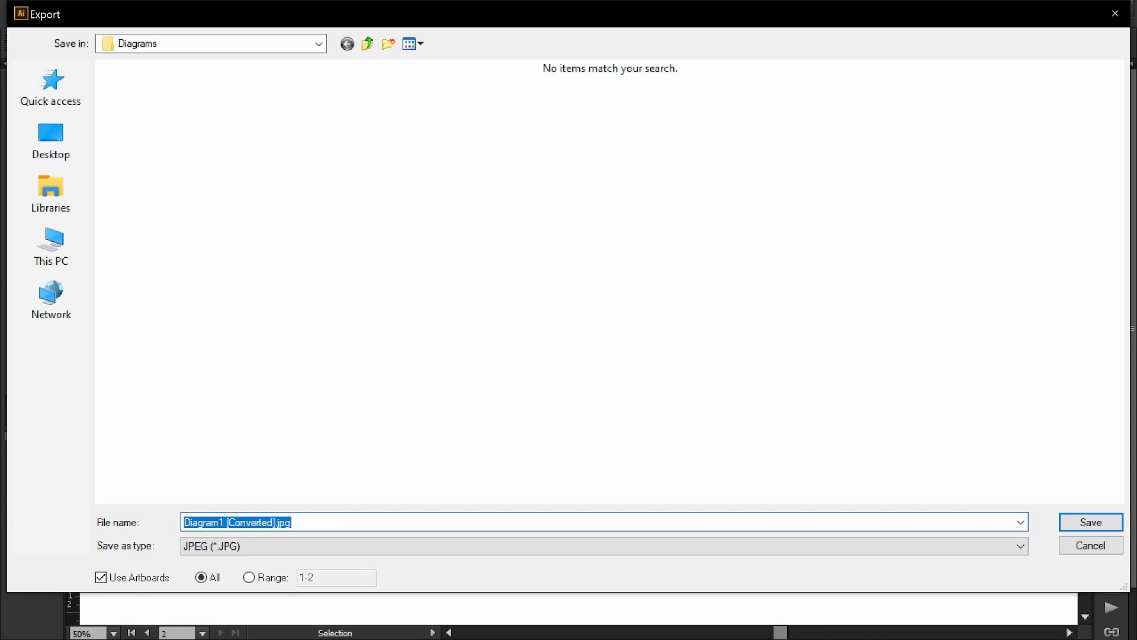
text(Diamgra)
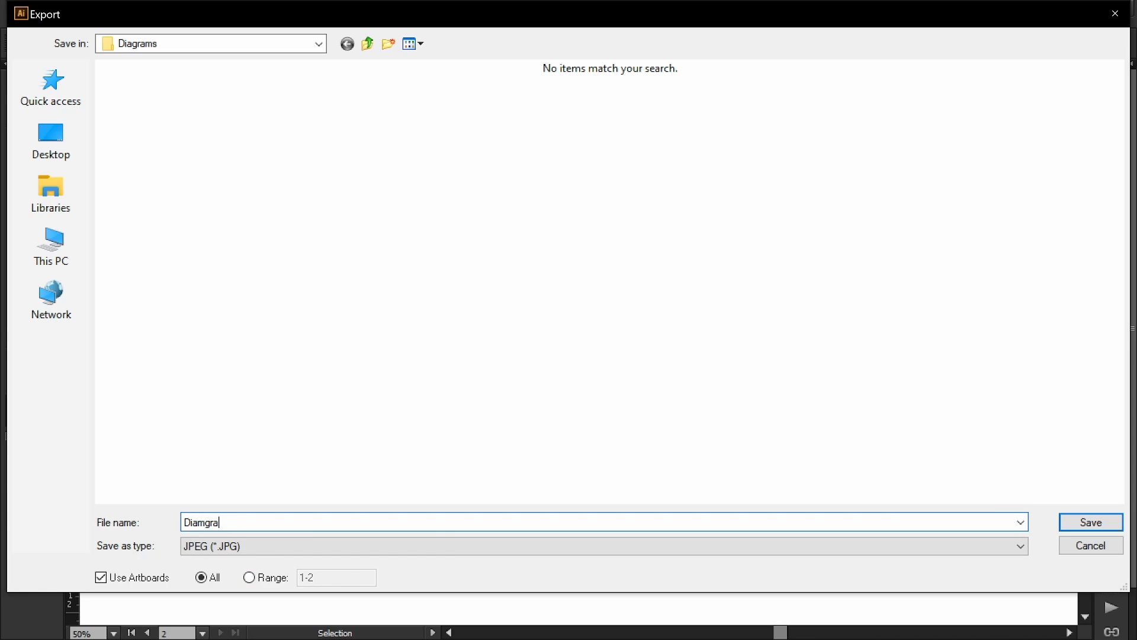
key(BackSpace)
key(BackSpace)
key(BackSpace)
key(BackSpace)
text(gram)
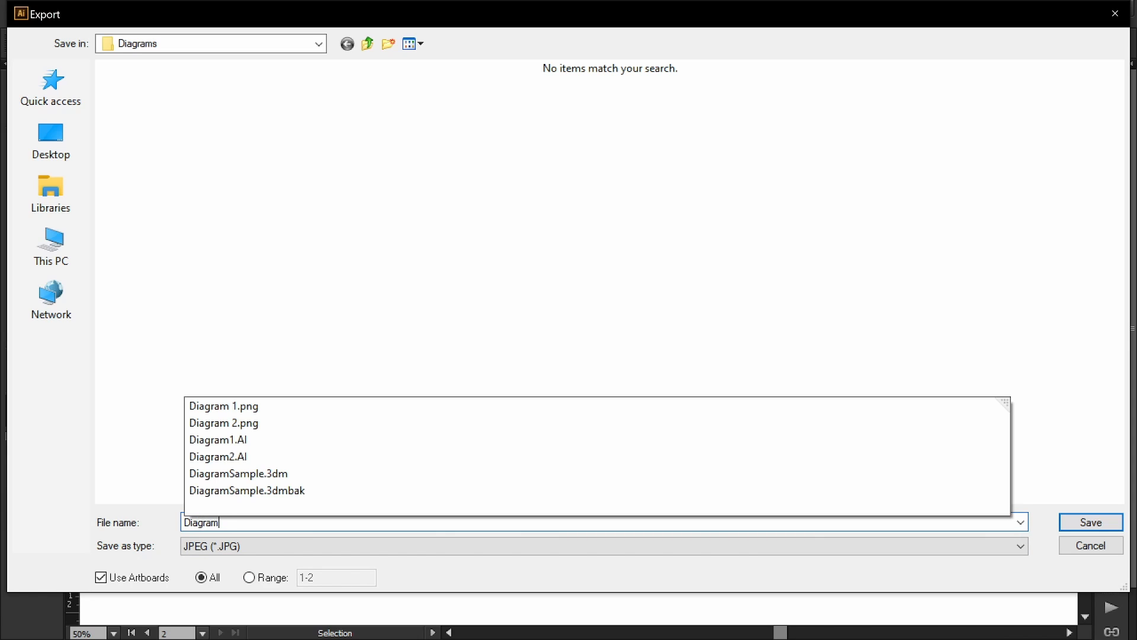
text(WorkFlow)
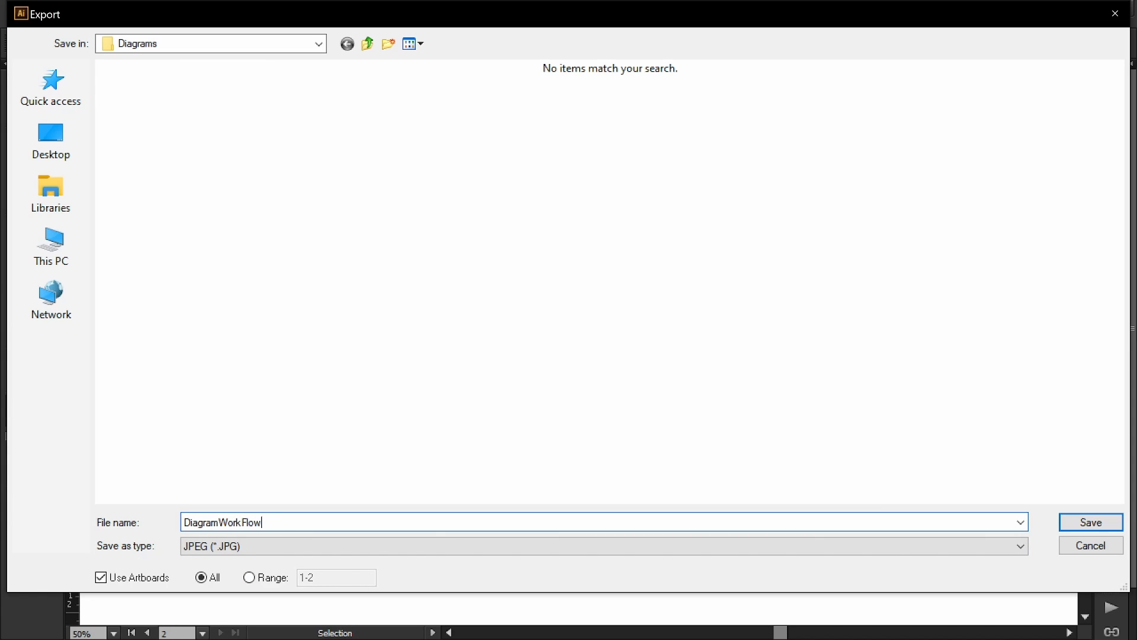
key(Return)
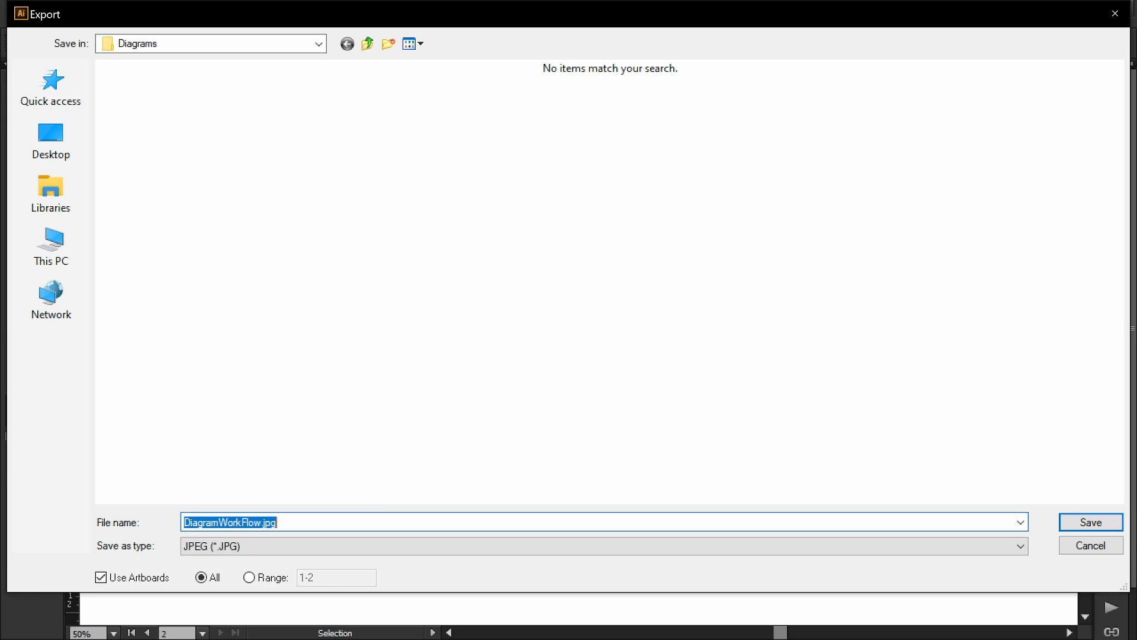
click(1080, 526)
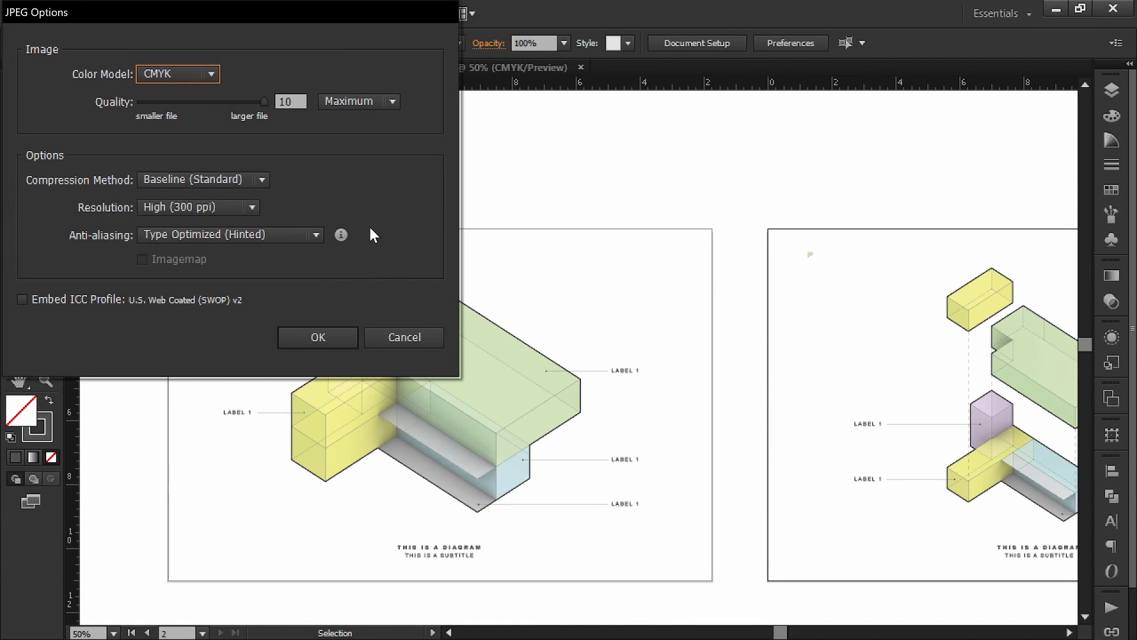
Step: Accept JPEG Options of CMYK, quality 10 (Maximum) and High (300 ppi)
click(313, 342)
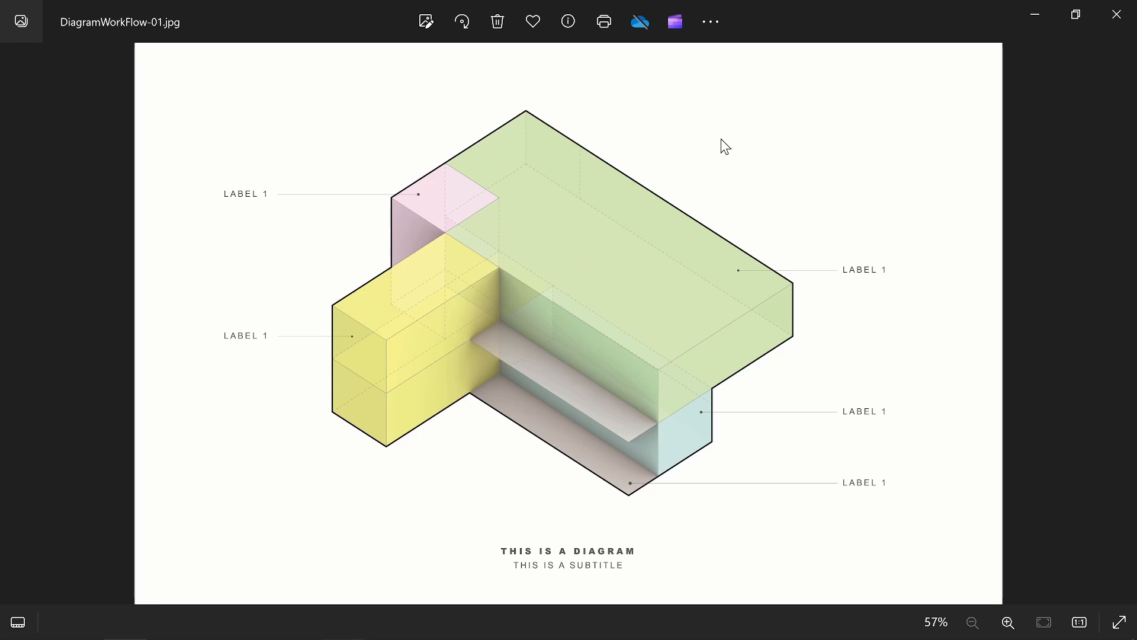
Step: Zoom and pan around DiagramWorkFlow-01.jpg, zoom back out, then advance to DiagramWorkFlow-02.jpg
scroll(719, 237, up, 3)
drag(558, 267, 693, 162)
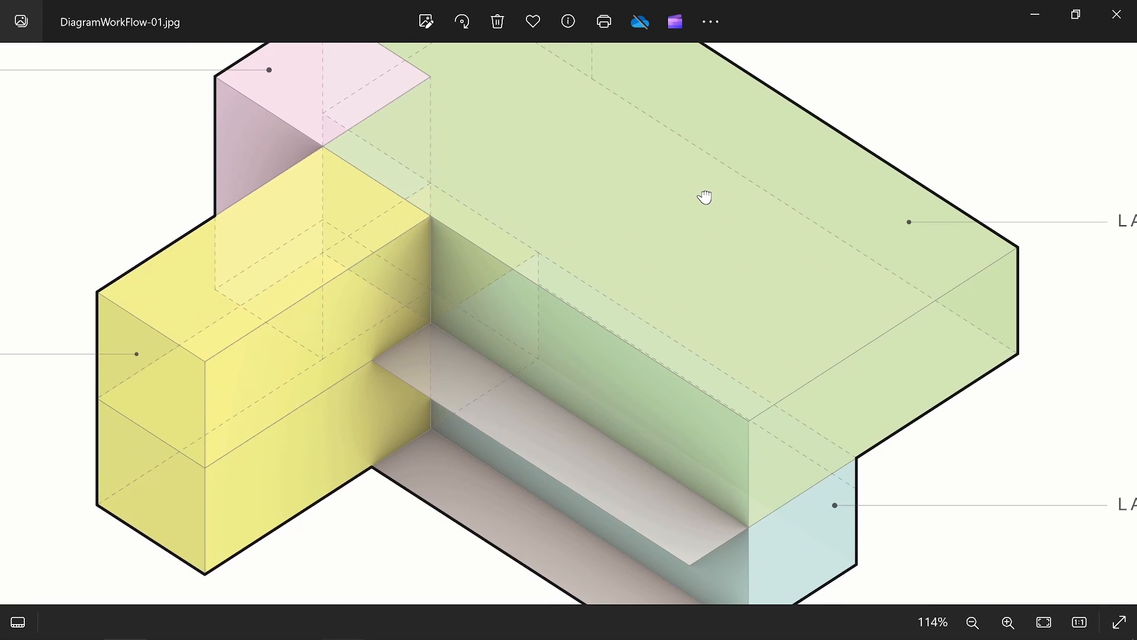
scroll(699, 273, down, 1)
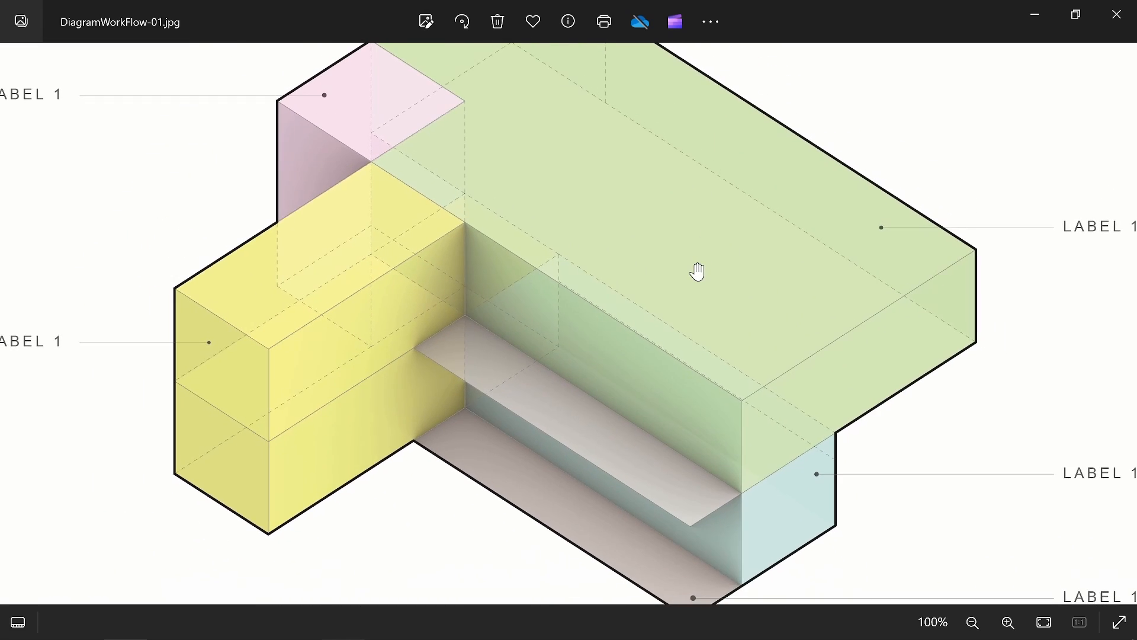
scroll(699, 273, down, 1)
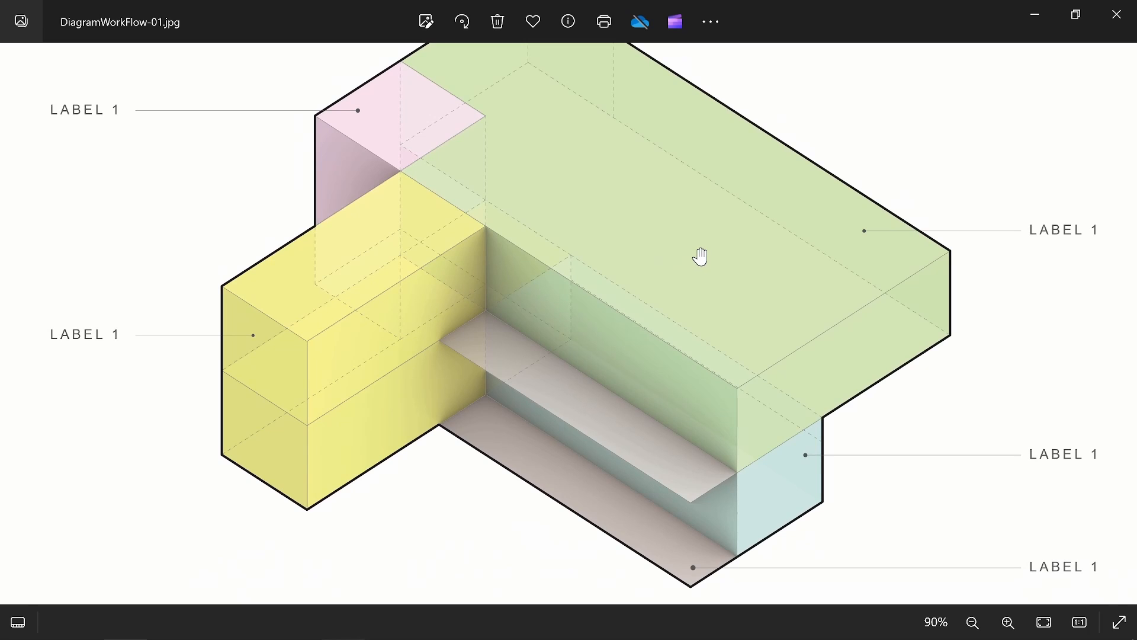
scroll(701, 256, down, 3)
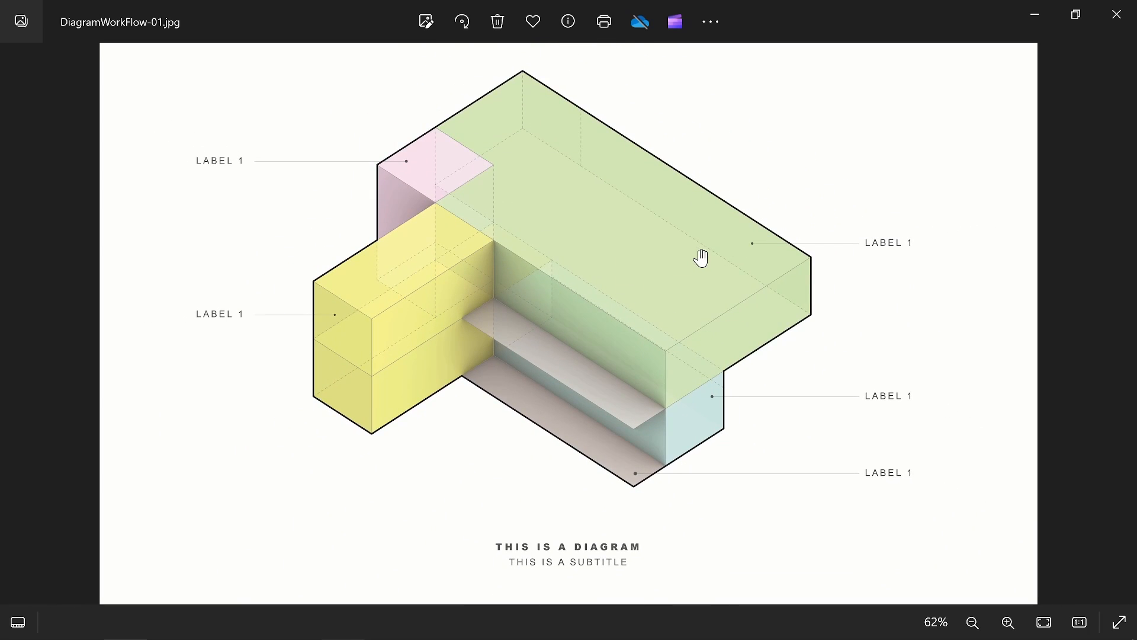
drag(708, 262, 683, 264)
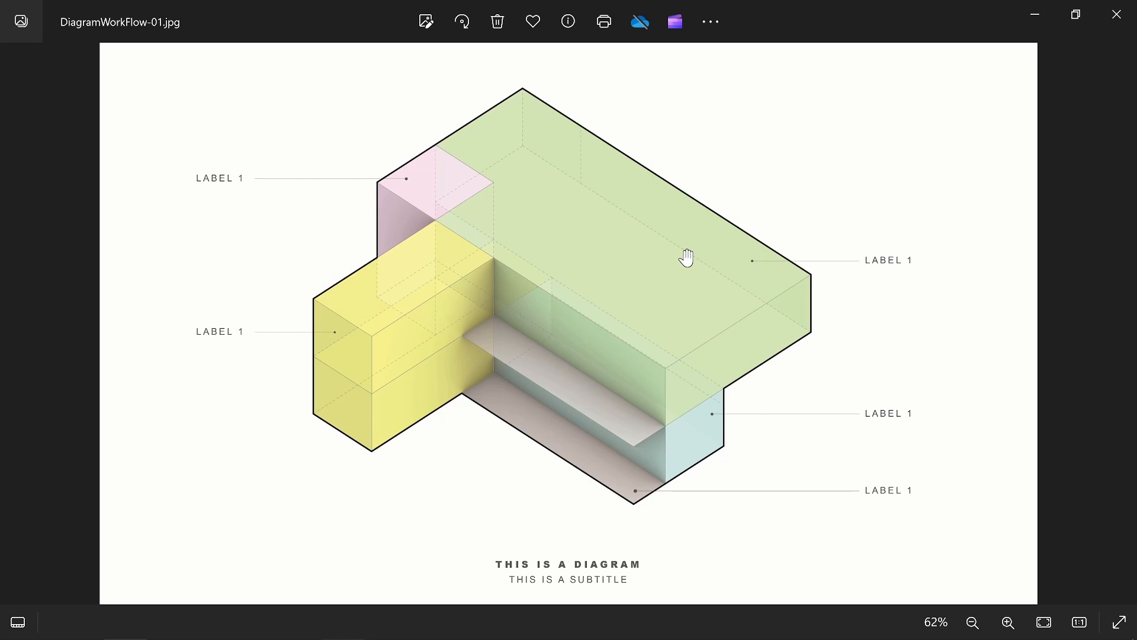
scroll(495, 205, up, 2)
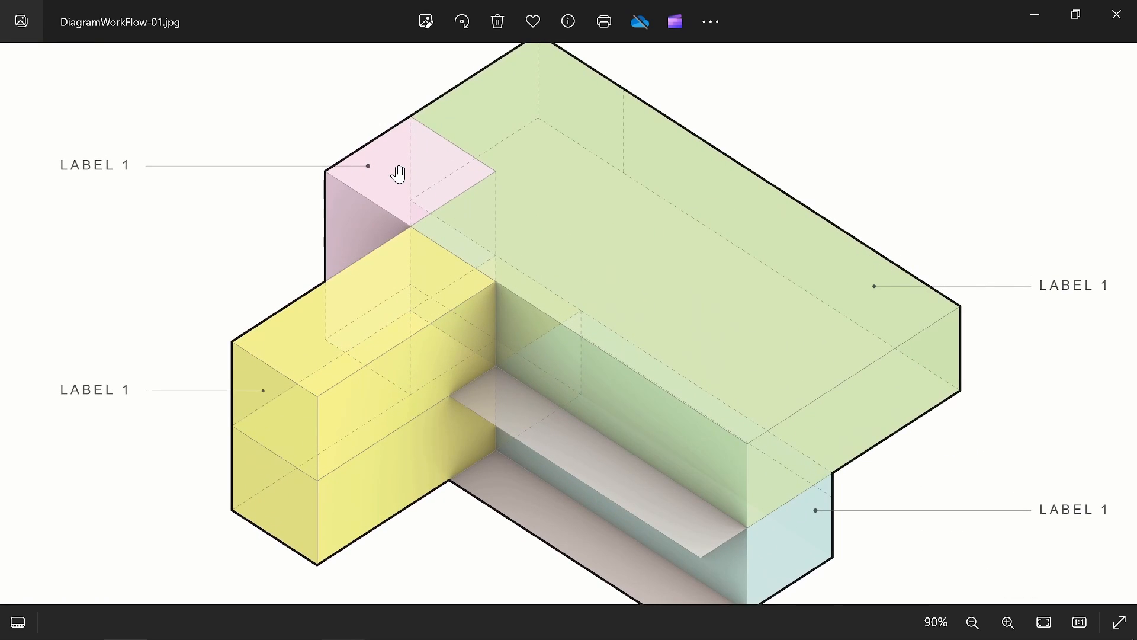
scroll(400, 174, down, 3)
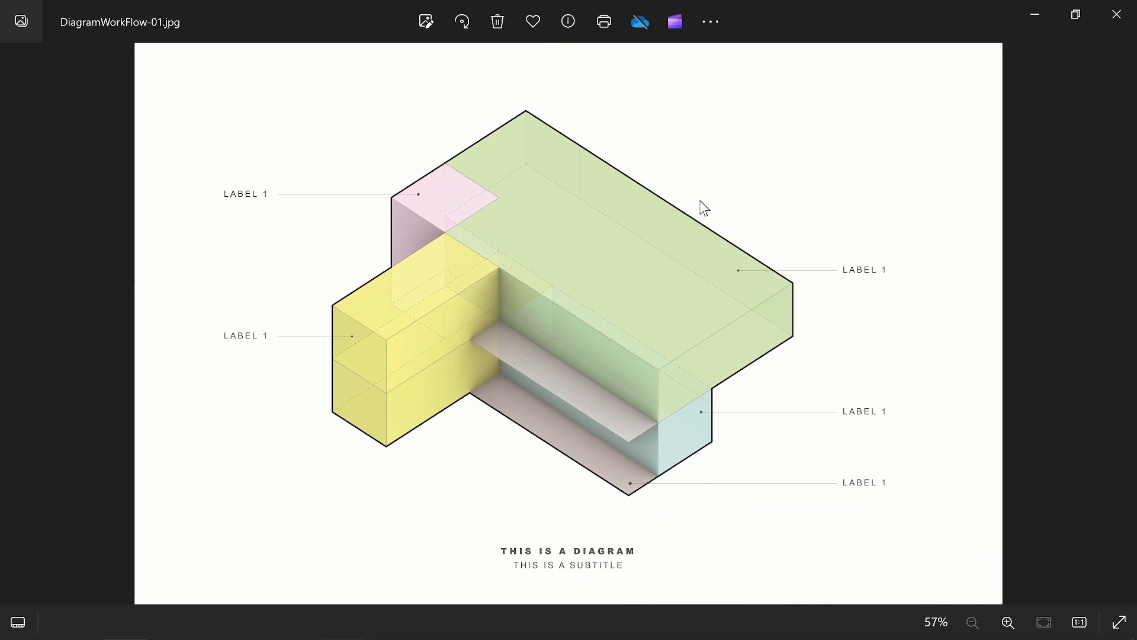
key(Right)
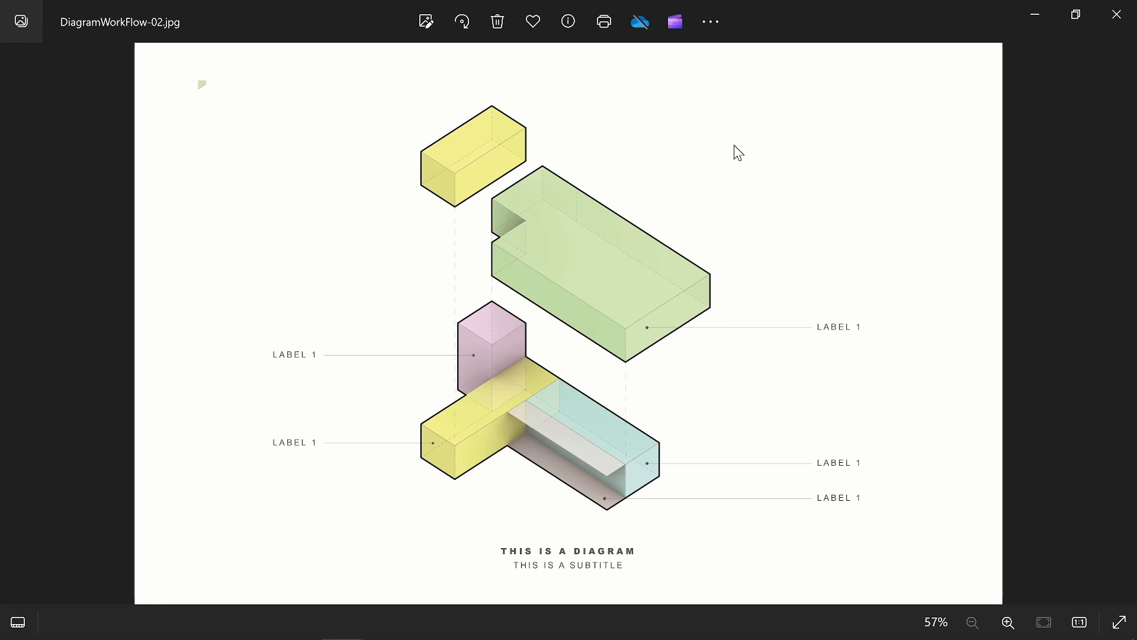
Step: Go back to DiagramWorkFlow-01.jpg, zoom in on the green block, then zoom out to fit
key(Left)
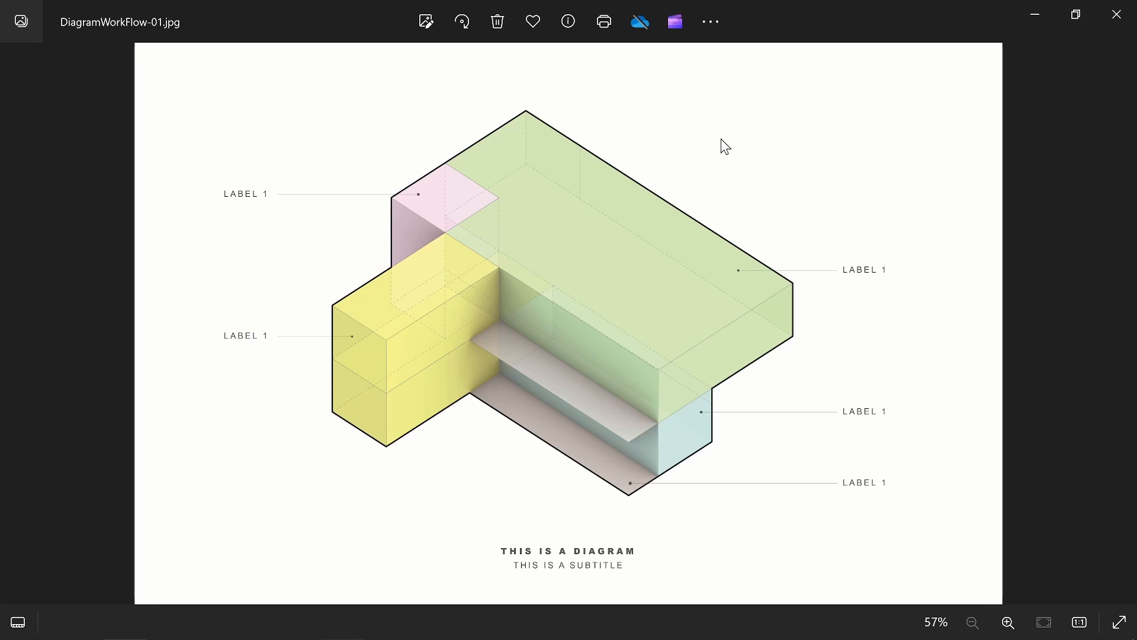
scroll(719, 236, up, 5)
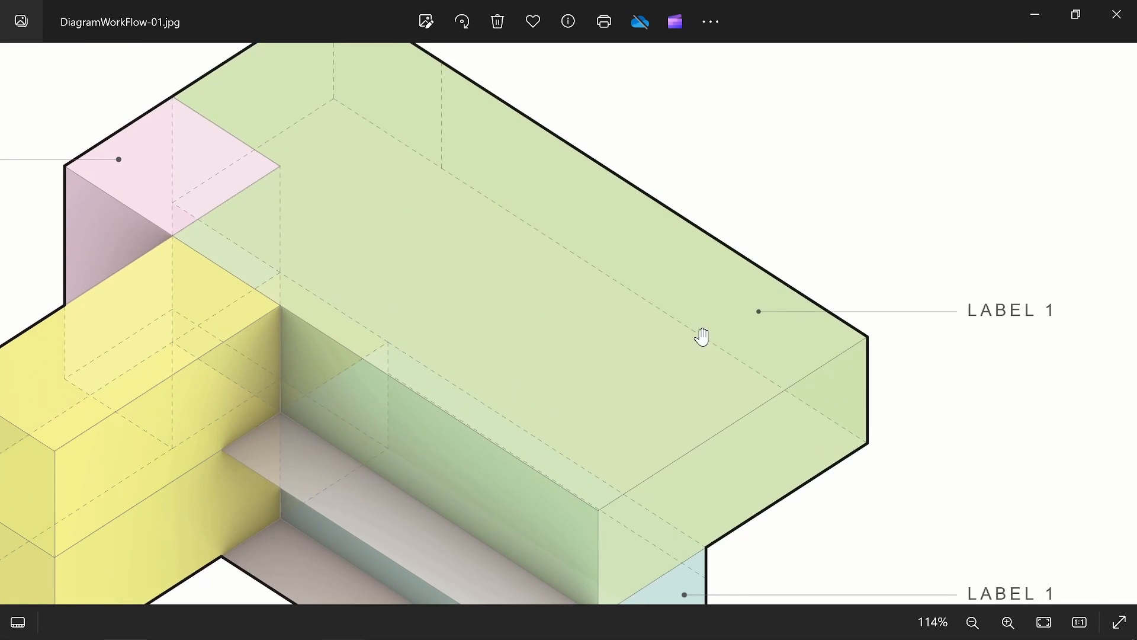
drag(549, 290, 705, 197)
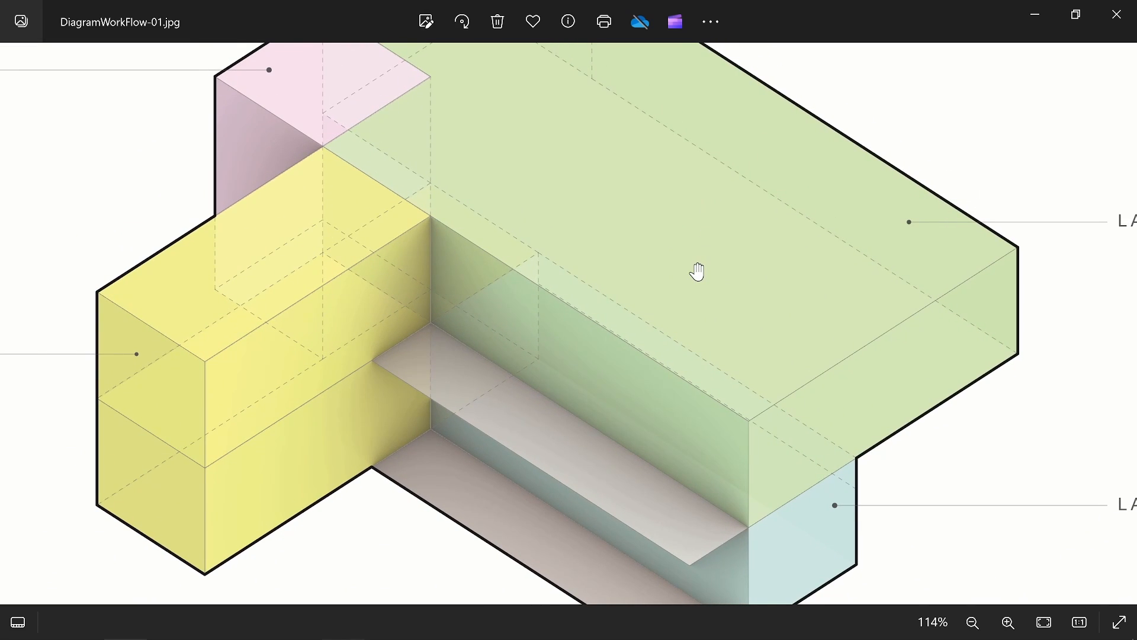
scroll(698, 271, down, 1)
scroll(698, 271, down, 1)
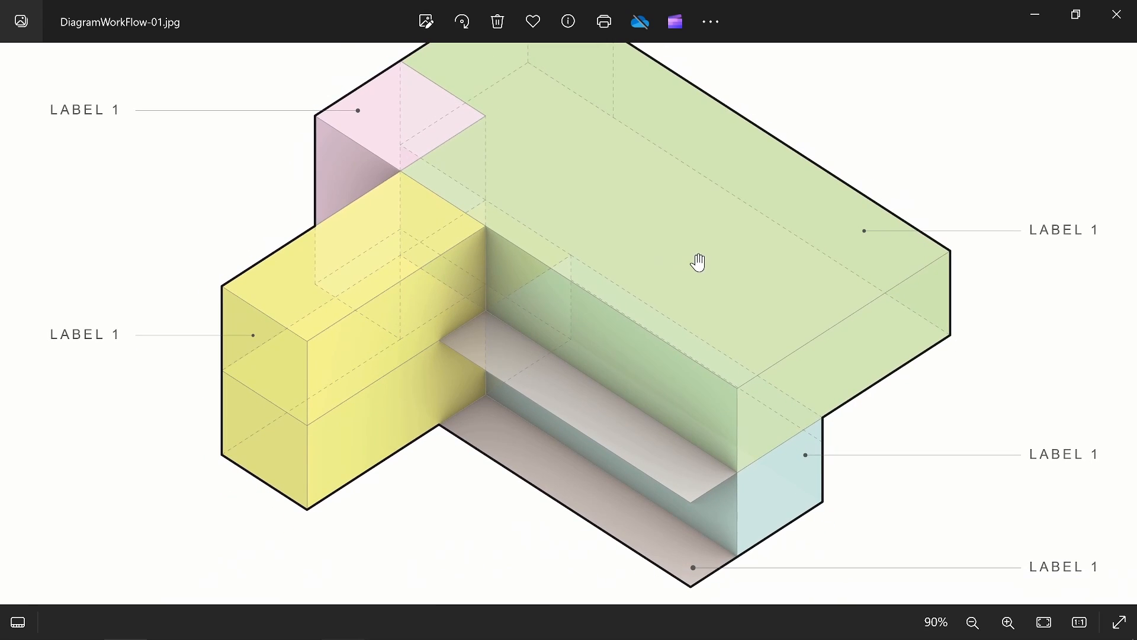
scroll(700, 256, down, 3)
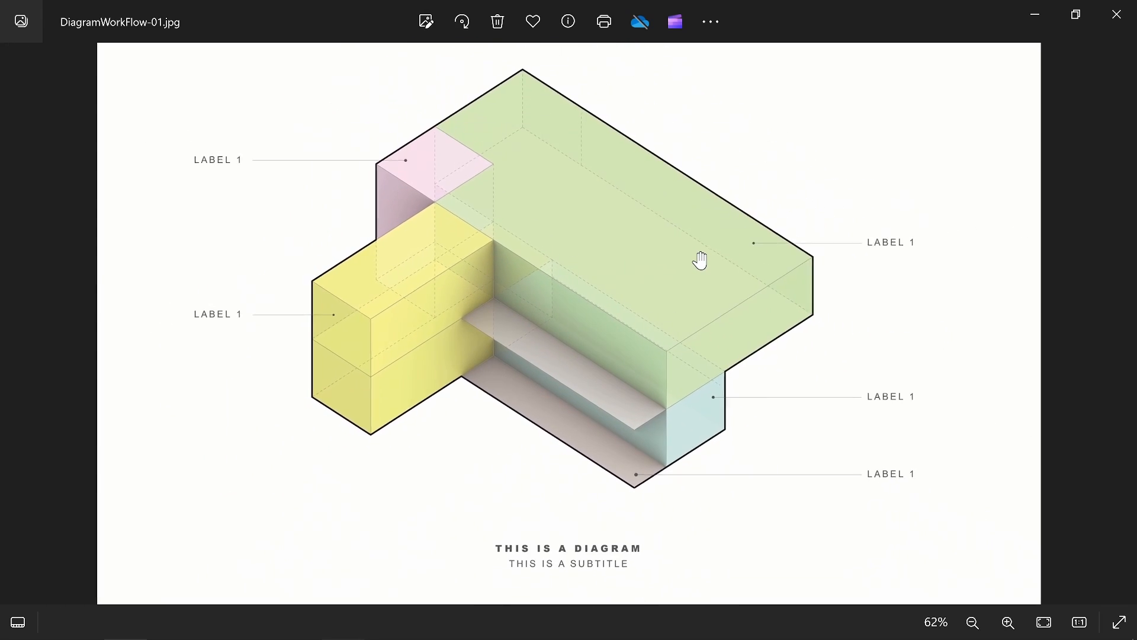
drag(710, 262, 684, 265)
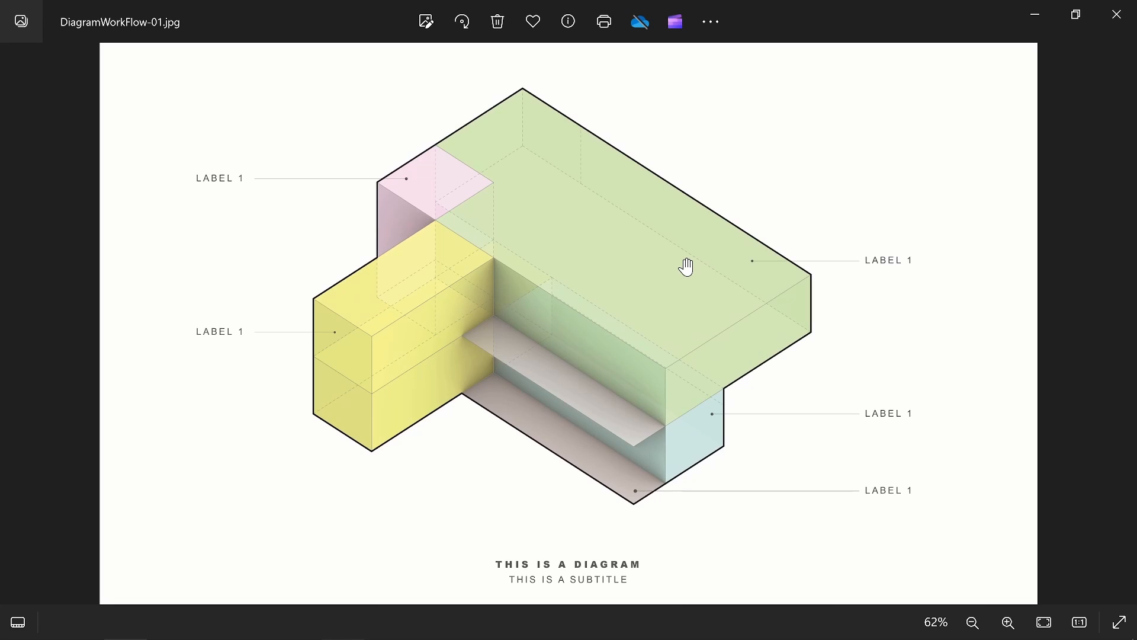
scroll(397, 173, up, 2)
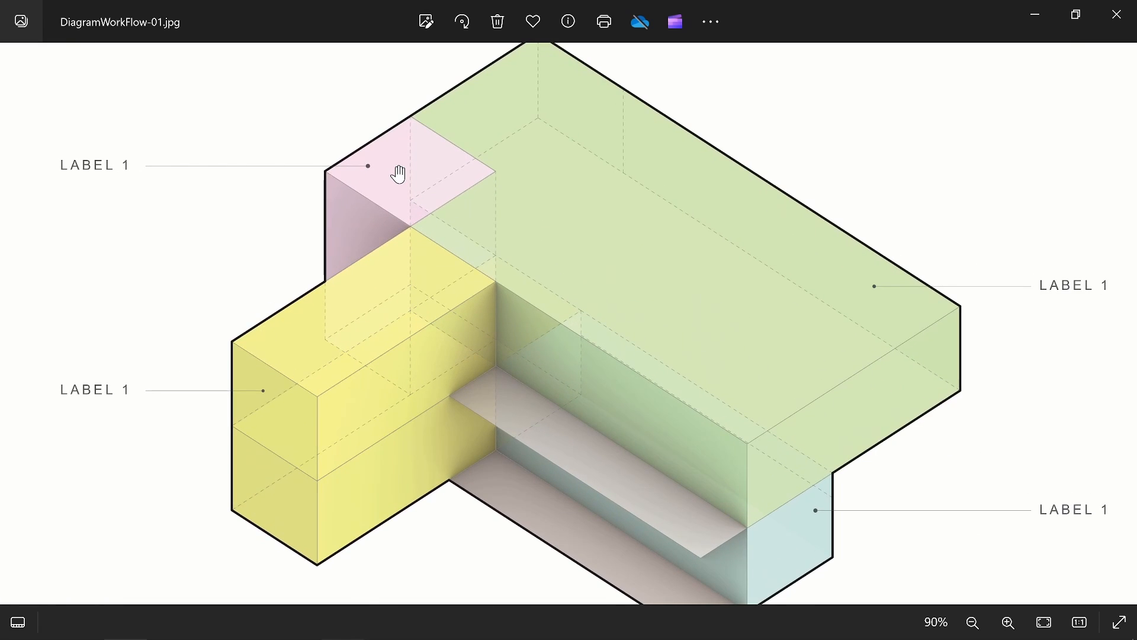
scroll(400, 177, down, 3)
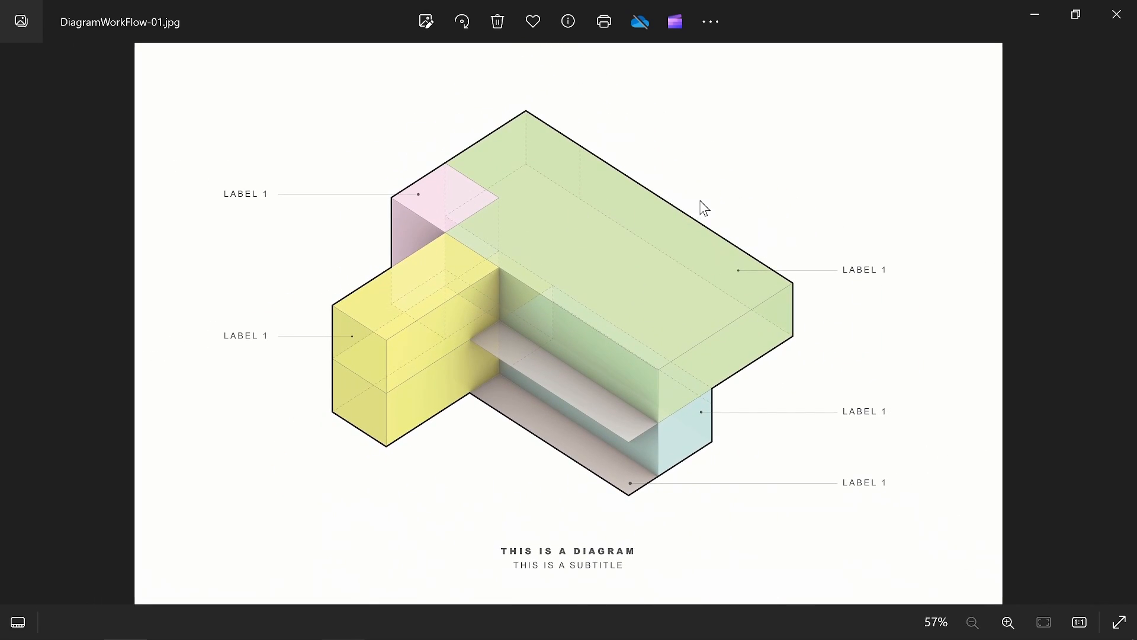
key(Right)
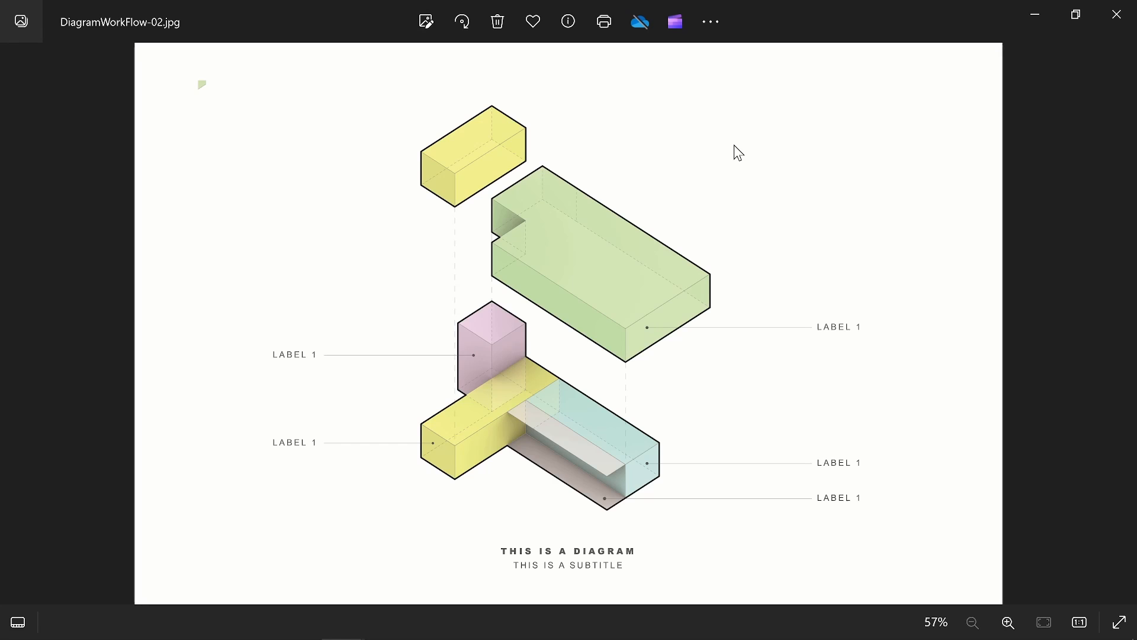
key(Left)
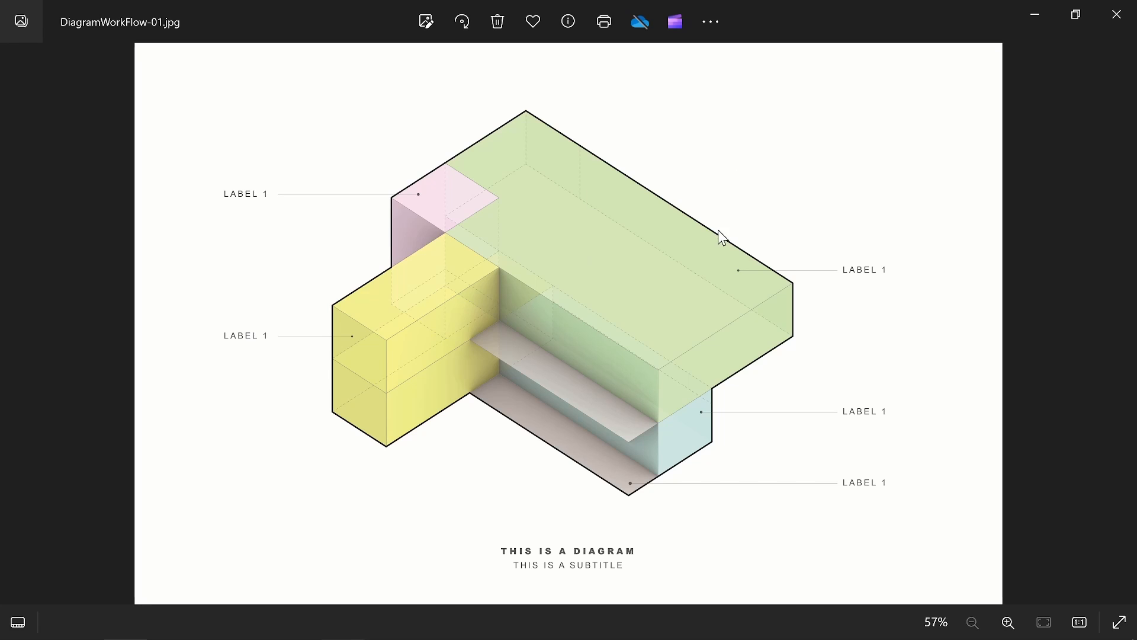
scroll(718, 236, up, 5)
drag(554, 286, 705, 198)
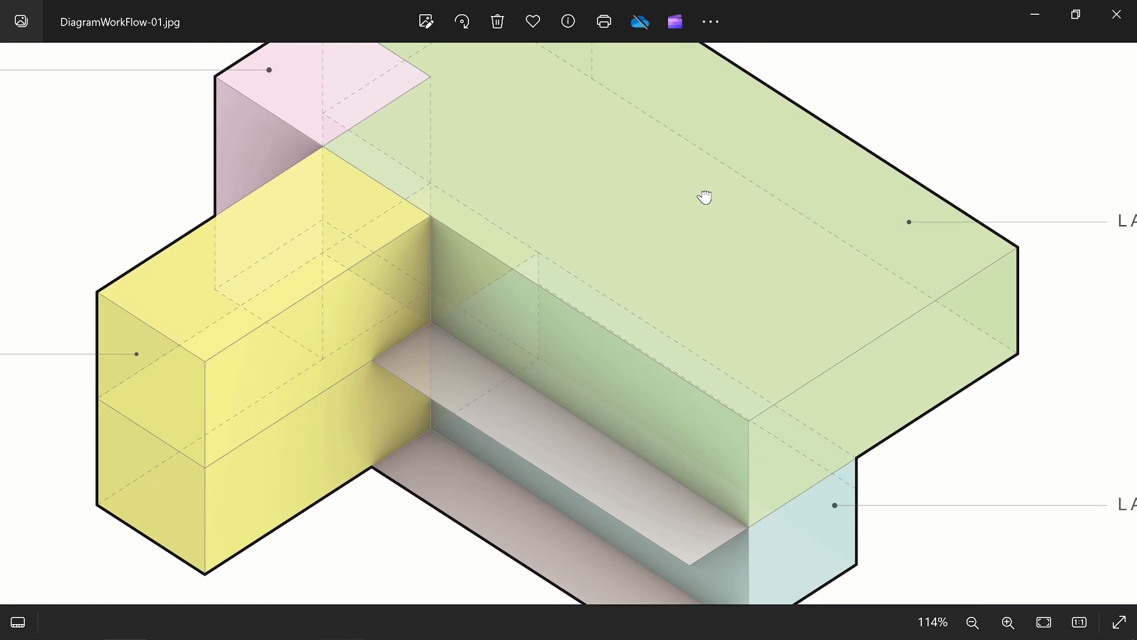
scroll(699, 271, down, 1)
scroll(699, 272, down, 1)
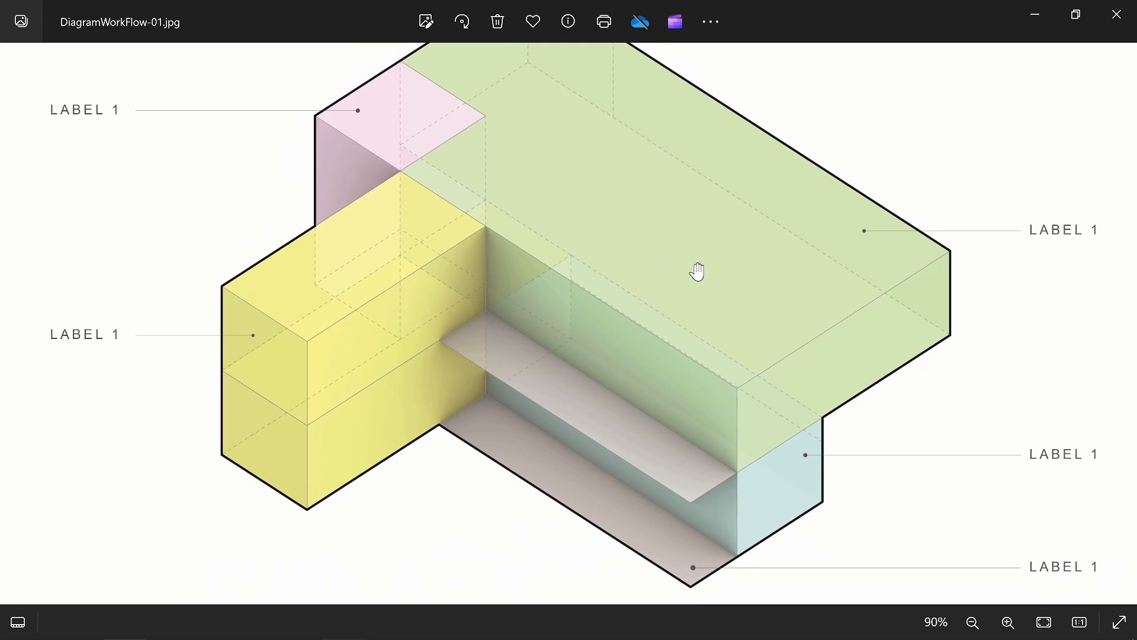
scroll(701, 257, down, 3)
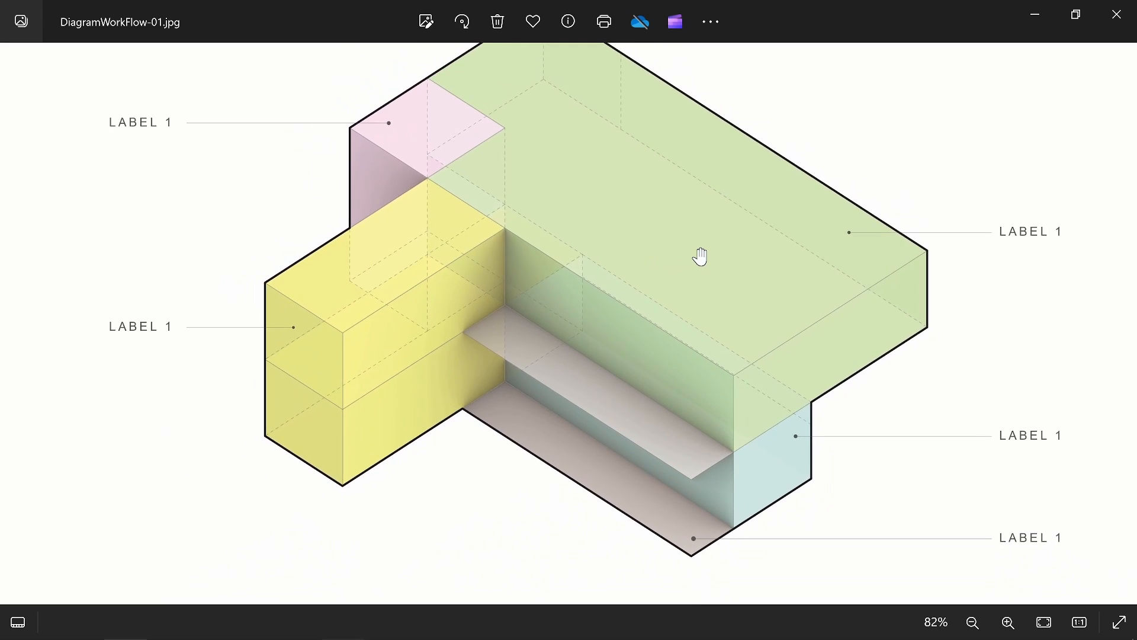